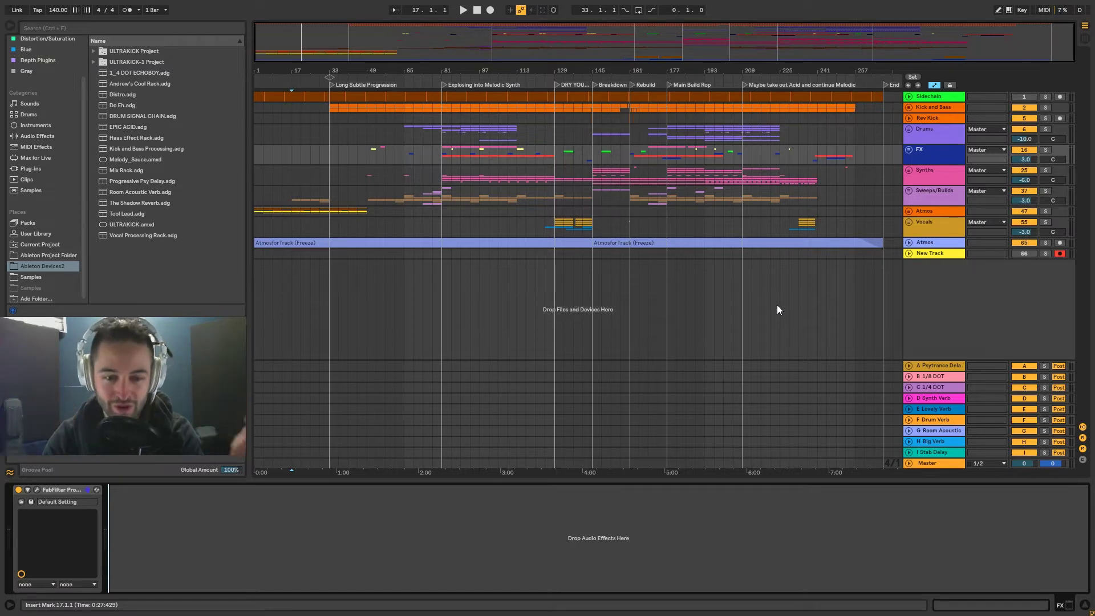
Step: Unfold the Atmos group and examine its Serum, dark space rumble and vocal atmosphere tracks across the intro
mouse_move(258, 70)
left_mouse_down()
mouse_move(258, 102)
mouse_move(258, 63)
left_mouse_up()
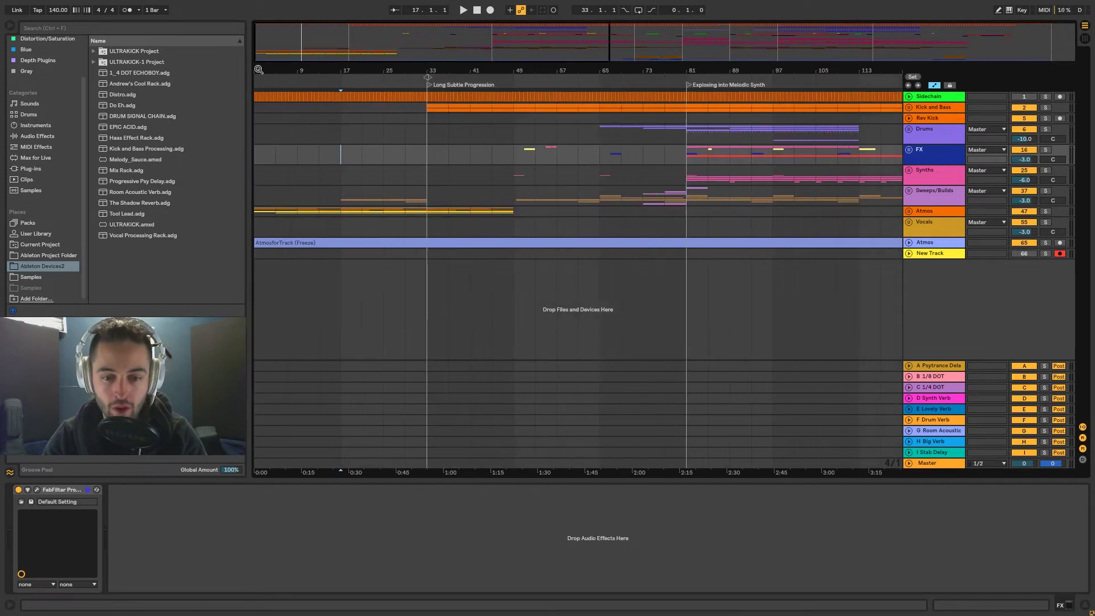
left_click(909, 211)
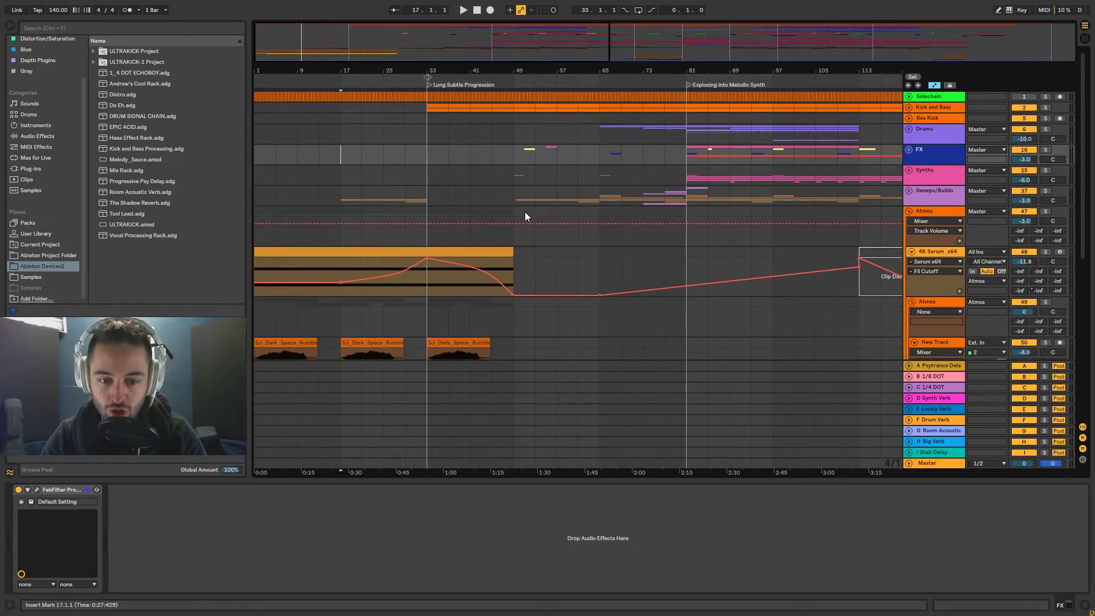
scroll(524, 211, "down", 5)
scroll(525, 211, "down", 3)
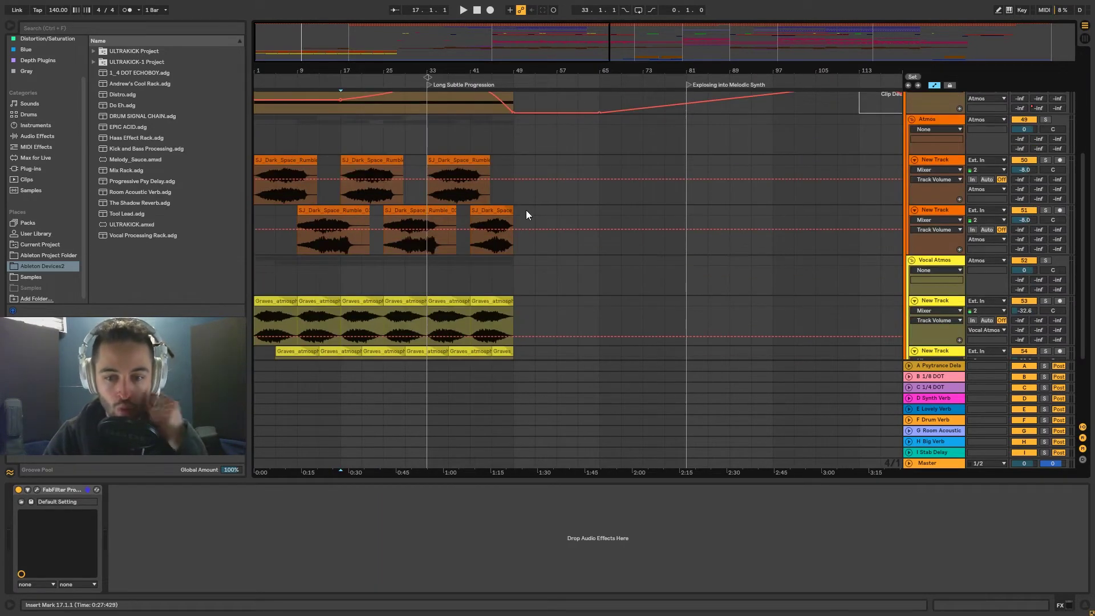
scroll(526, 210, "down", 3)
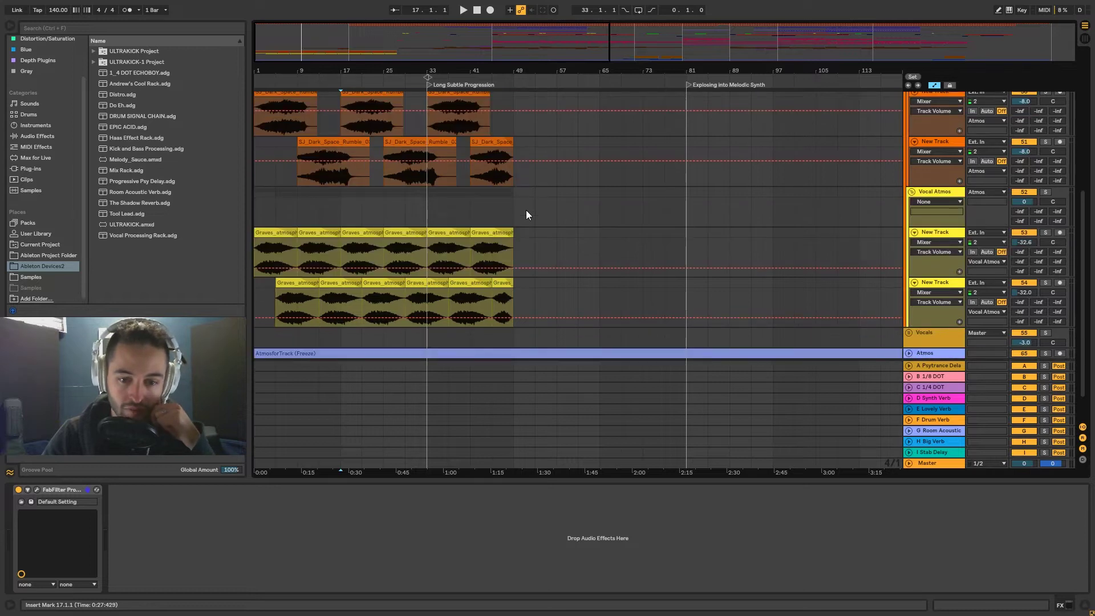
scroll(525, 210, "up", 3)
scroll(696, 200, "up", 2)
scroll(696, 200, "down", 2)
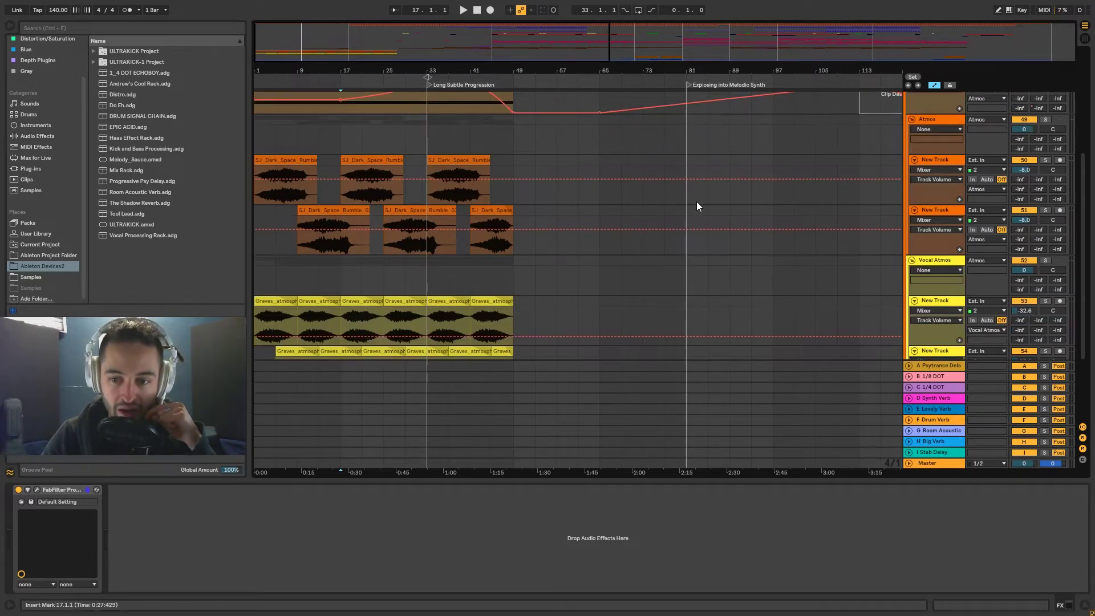
scroll(696, 201, "up", 5)
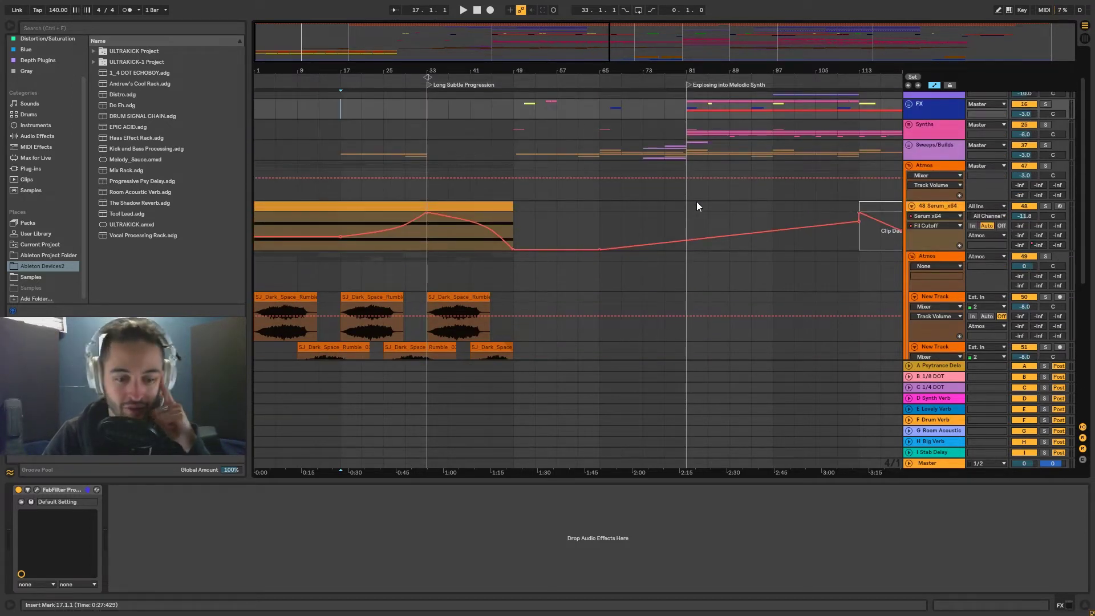
Step: Inspect the nested Atmos subgroup's rumble layers and the first clip of the upper Vocal Atmos track
left_click(939, 261)
scroll(668, 252, "down", 2)
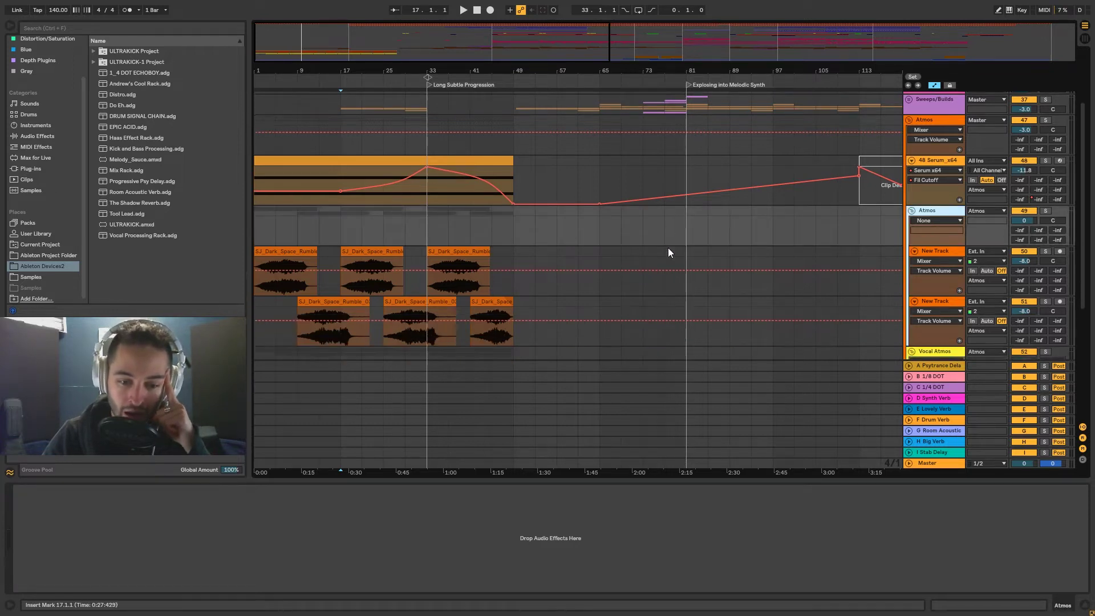
scroll(656, 245, "down", 1)
scroll(592, 284, "down", 6)
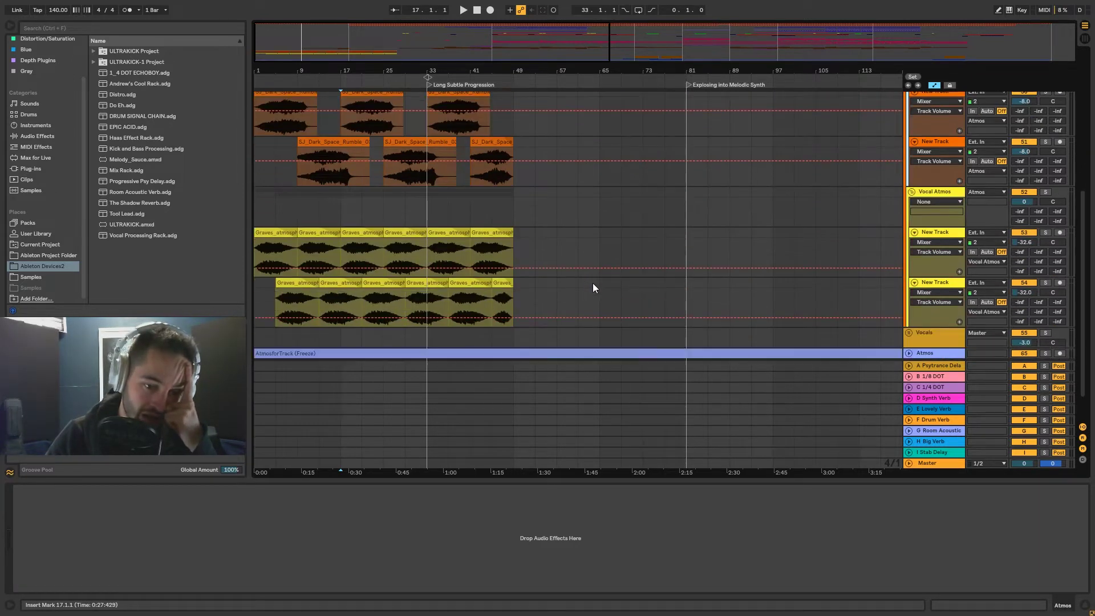
left_click(282, 248)
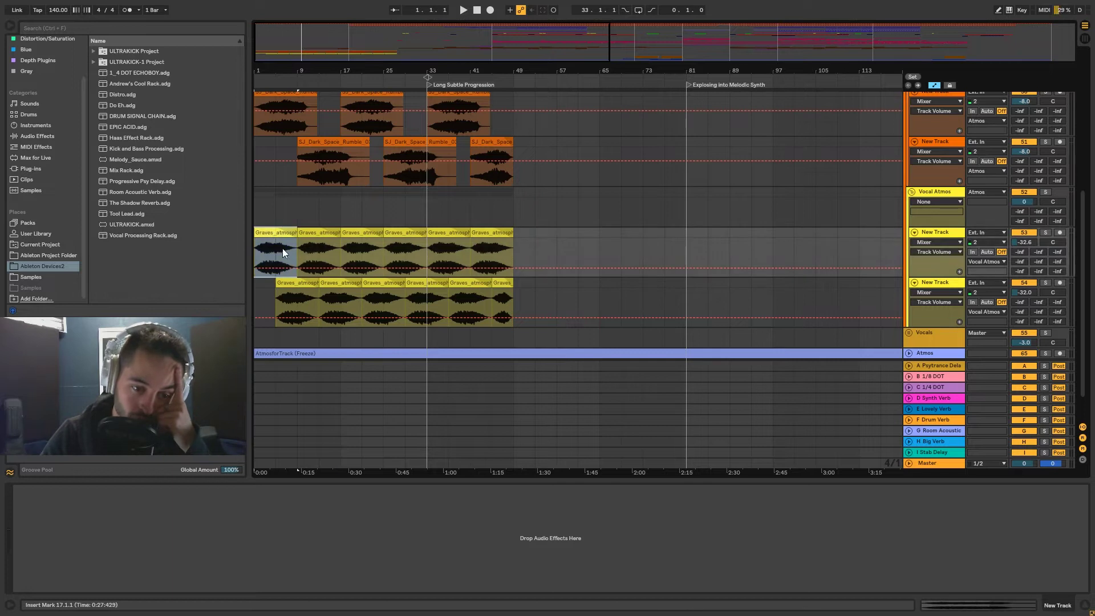
scroll(307, 257, "up", 3)
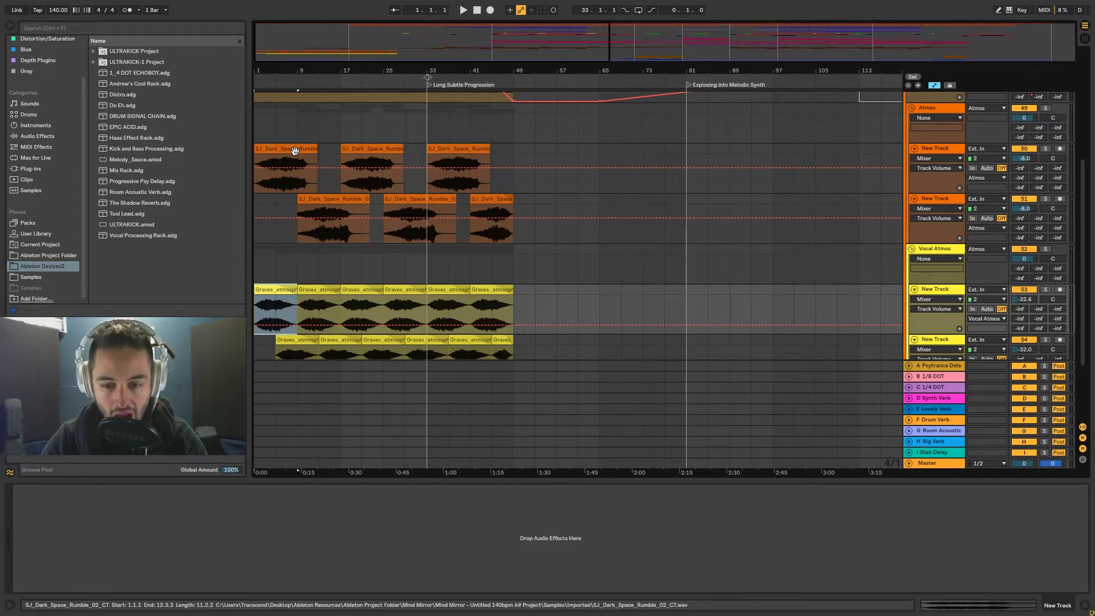
scroll(713, 200, "up", 4)
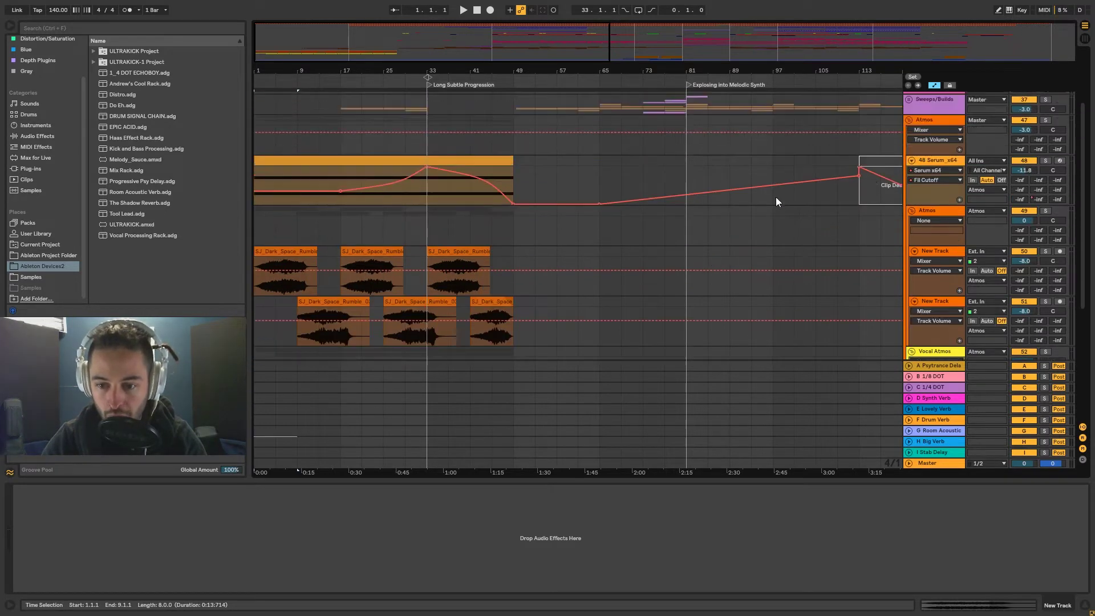
Step: Show the effect chain on the main Atmos group, then fold the group and view the whole arrangement
left_click(949, 117)
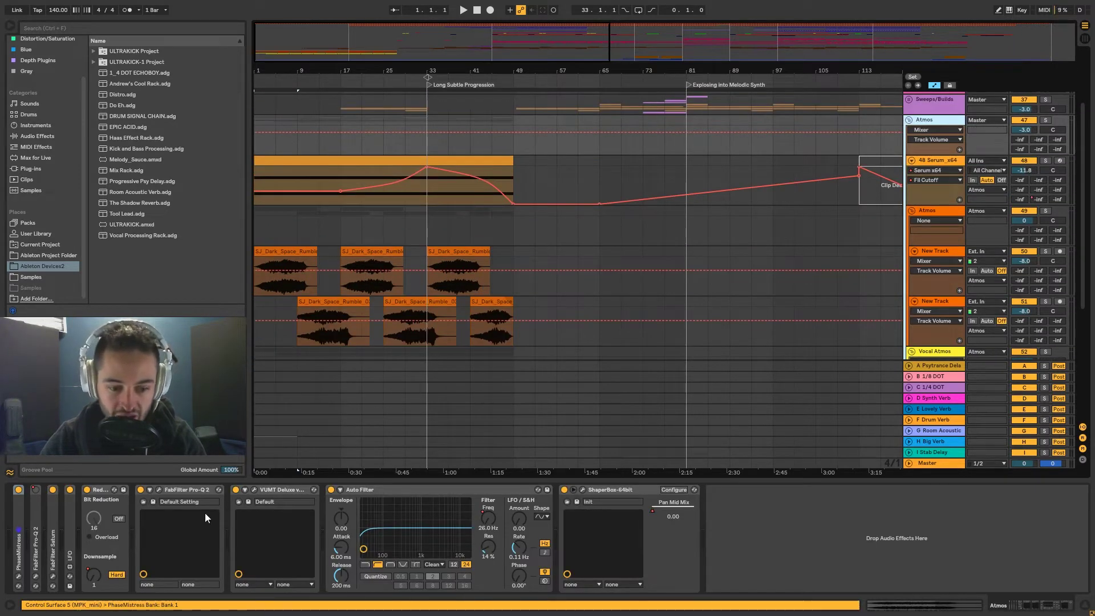
scroll(406, 264, "up", 4)
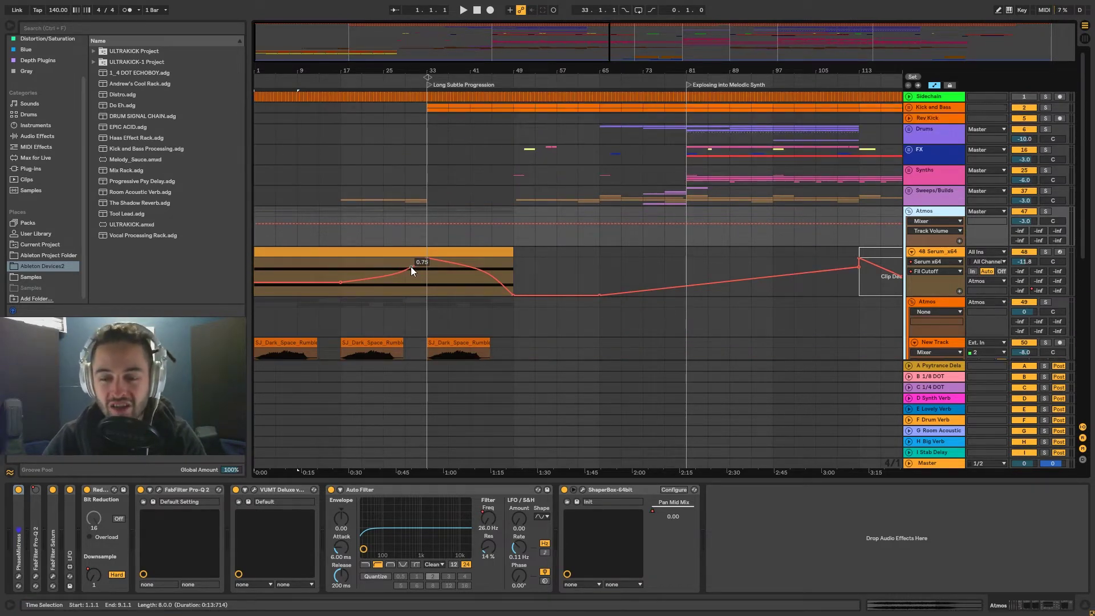
left_click(909, 211)
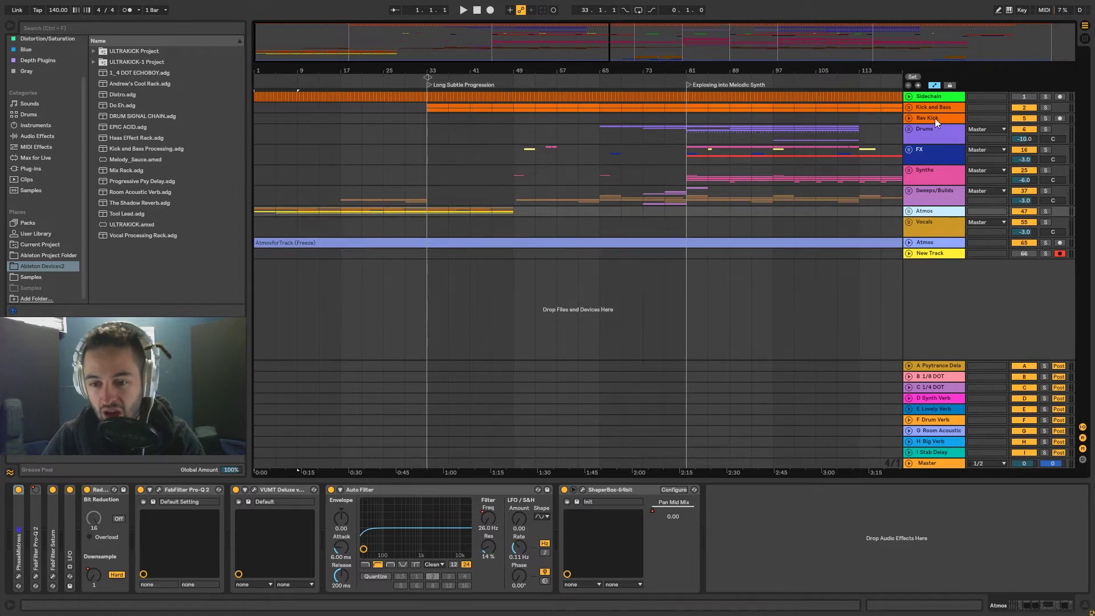
left_click_drag(447, 69, 447, 34)
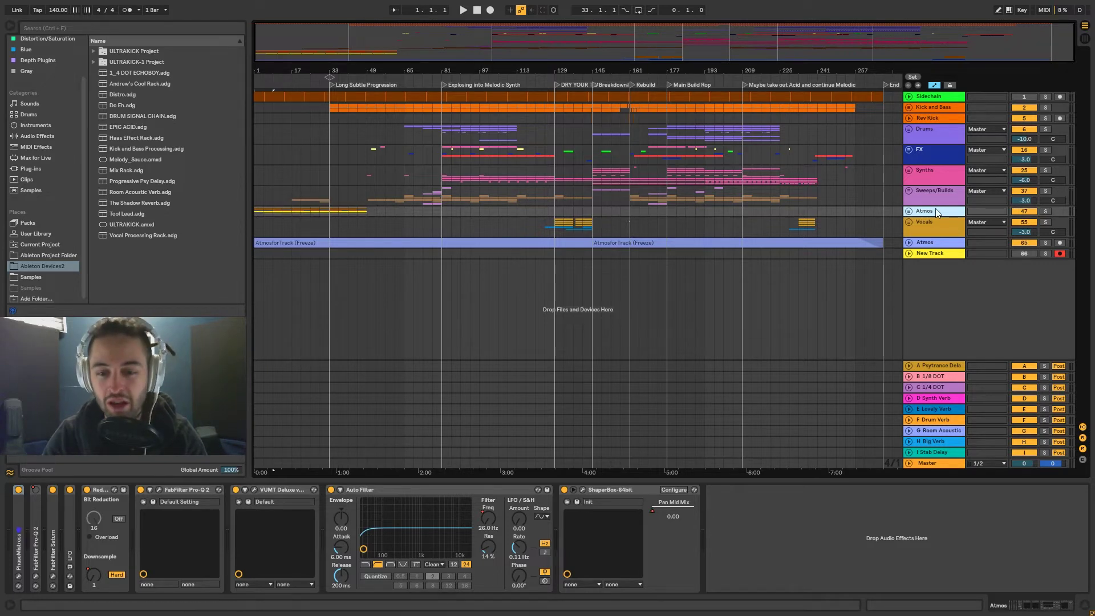
Step: Unfold the Atmos group at the intro, group all of its effects into one Audio Effect Rack and bypass the rack
left_click(928, 176)
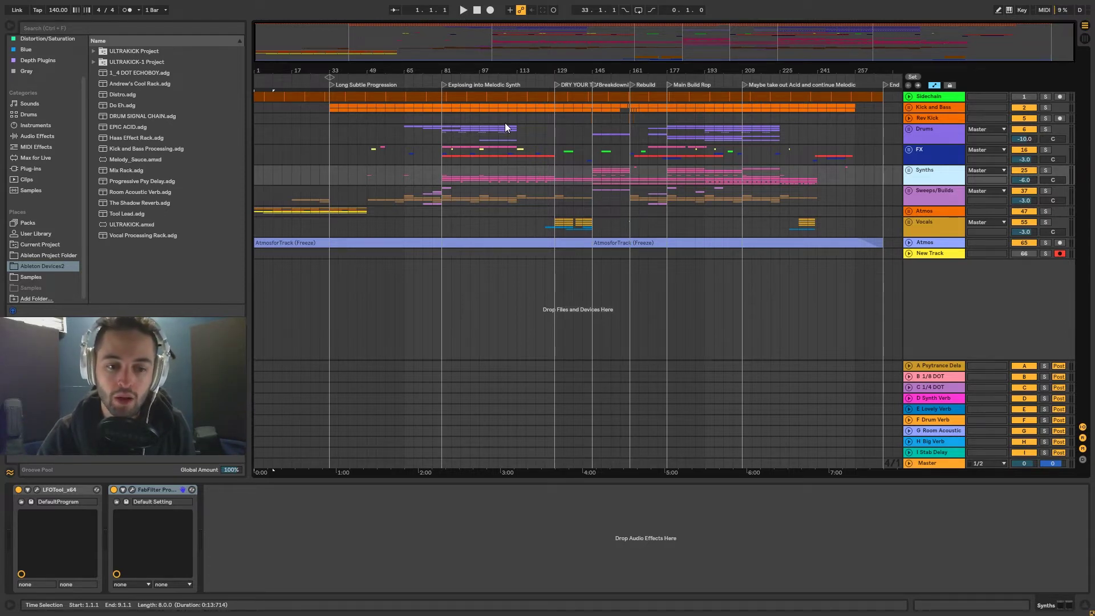
left_click(260, 214)
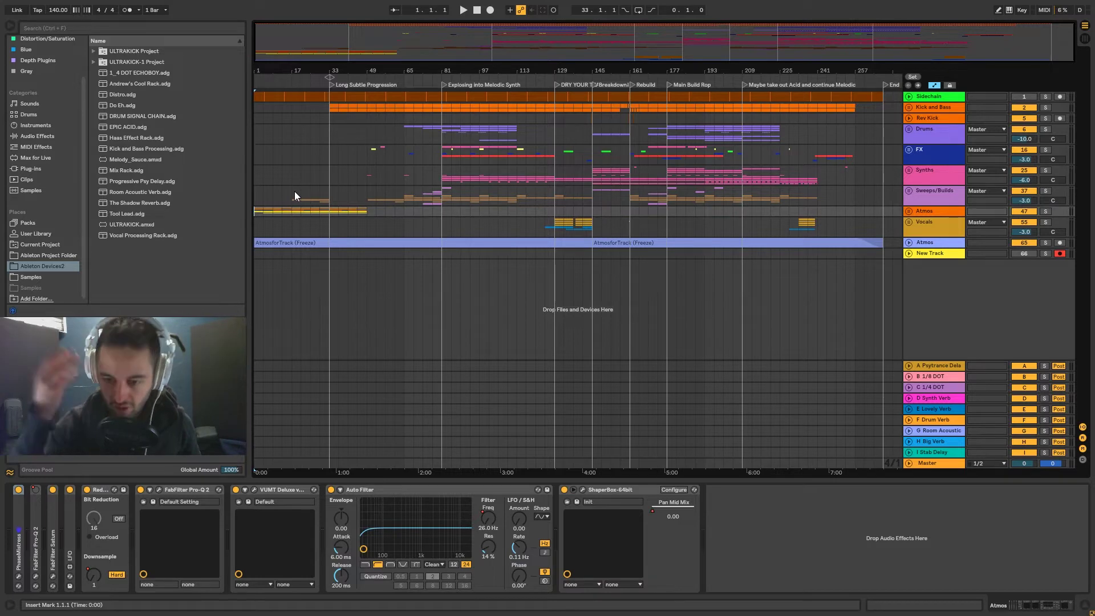
left_click_drag(354, 71, 808, 242)
left_click(907, 212)
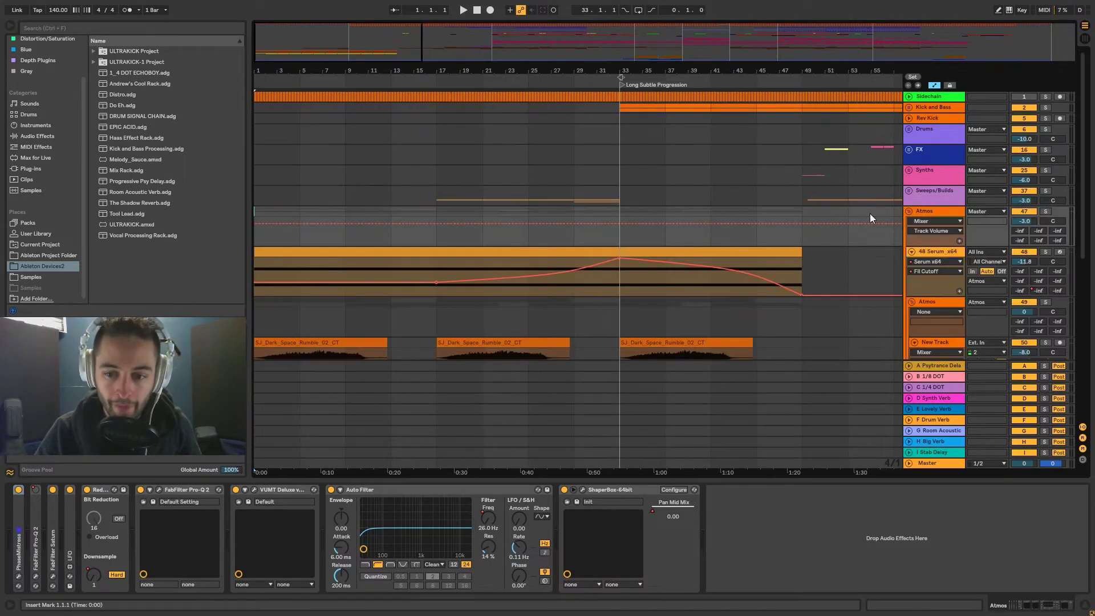
left_click(612, 492)
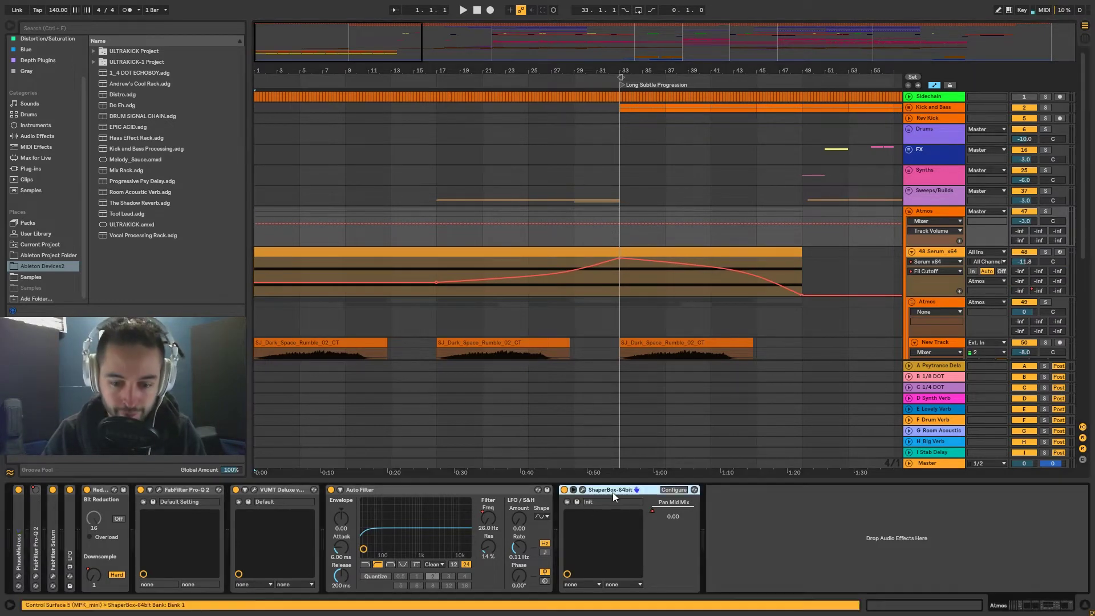
right_click(19, 516)
left_click(83, 464)
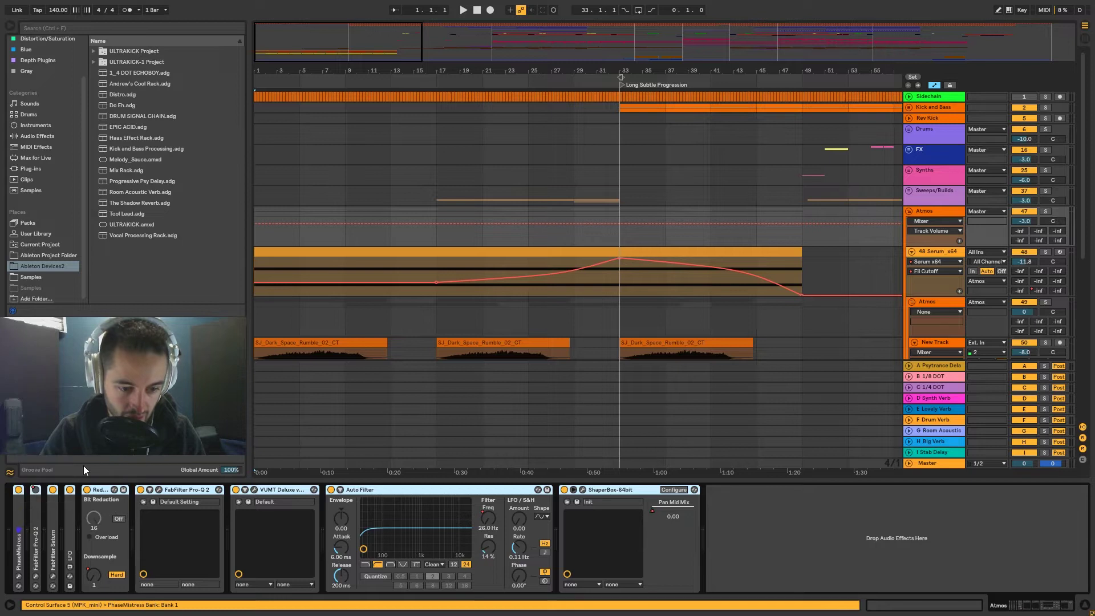
key("ctrl+a")
key("ctrl+g")
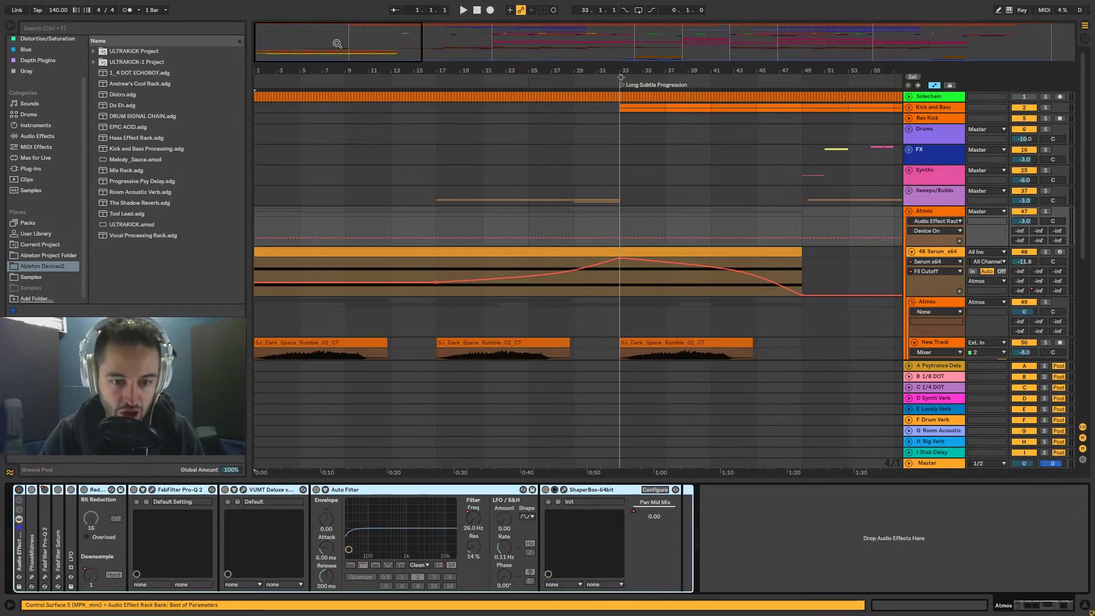
Step: Solo the first Dark Space Rumble track and play it from bar 5
key("minus")
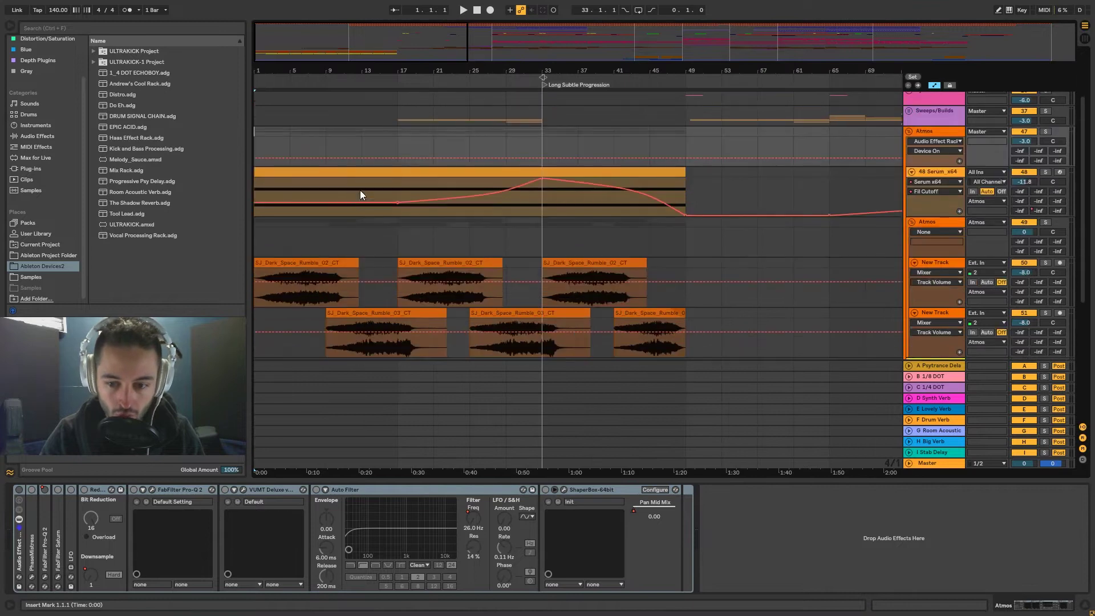
scroll(360, 194, "down", 3)
left_click(295, 219)
left_click(1045, 205)
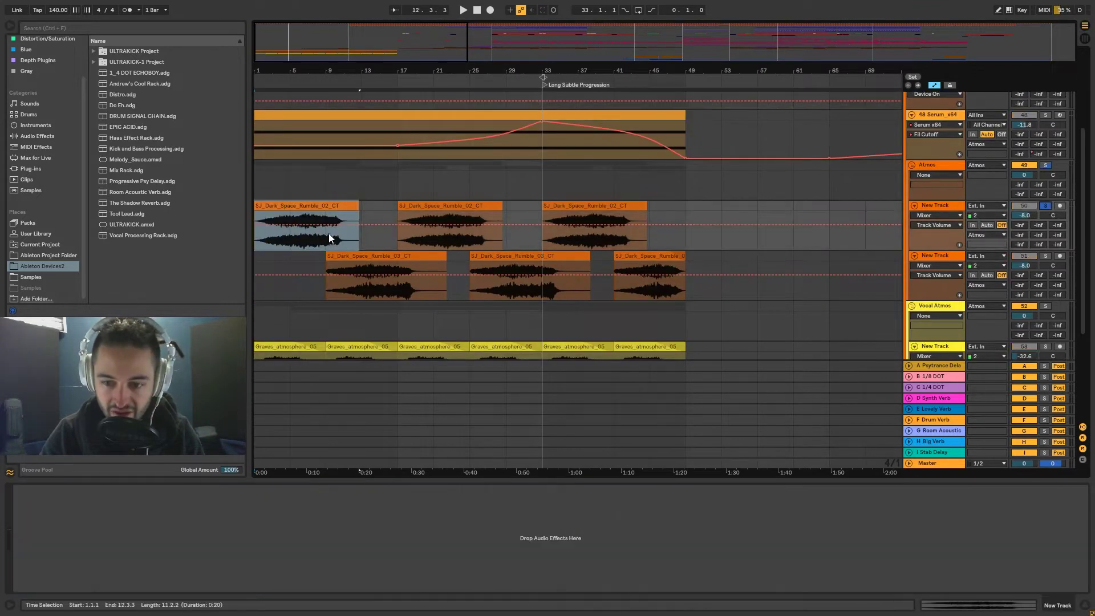
left_click(289, 238)
key("space")
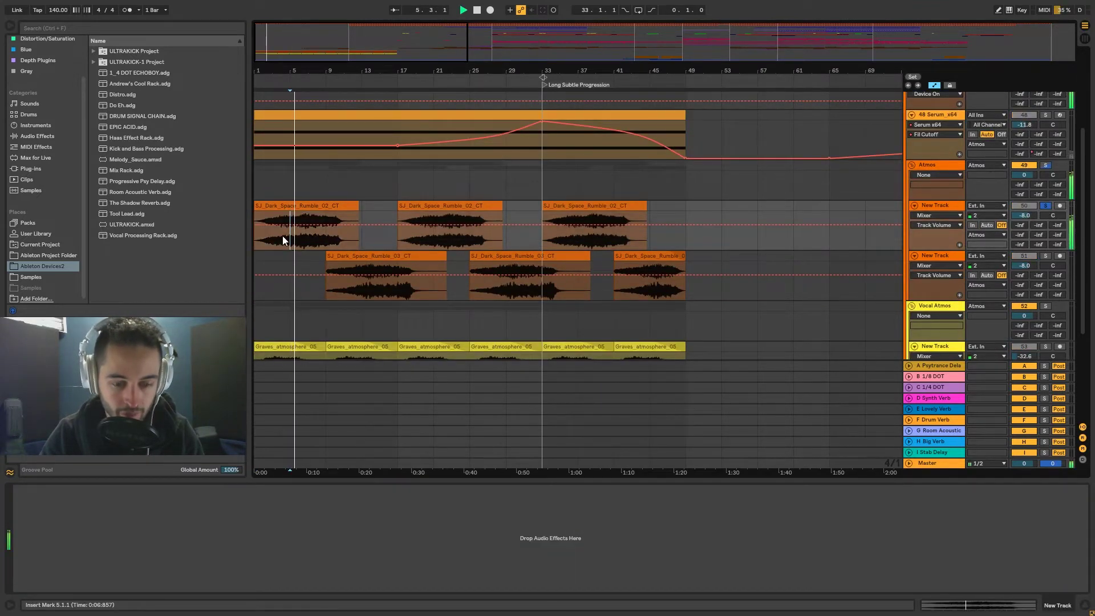
Step: Solo the upper Graves atmosphere track in Vocal Atmos and play it from bar 9
scroll(282, 235, "down", 3)
key("Down")
left_click(1045, 278)
key("space")
key("space")
left_click(364, 298)
left_click(336, 298)
scroll(474, 318, "down", 1)
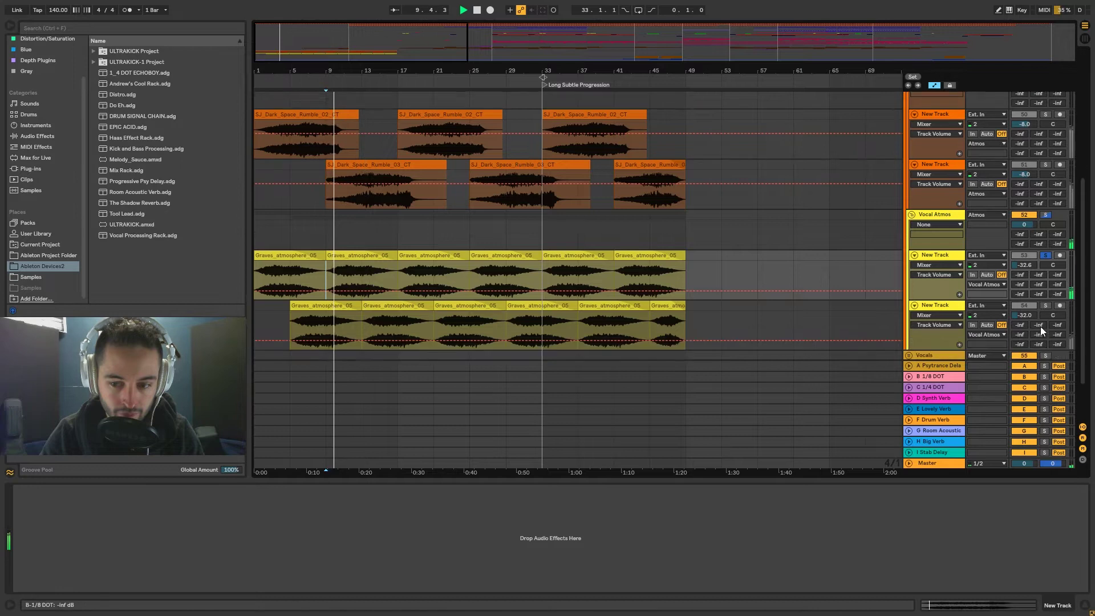
Step: Unfold the separate frozen Atmos track, solo it and play it from the start of the arrangement
scroll(502, 327, "down", 3)
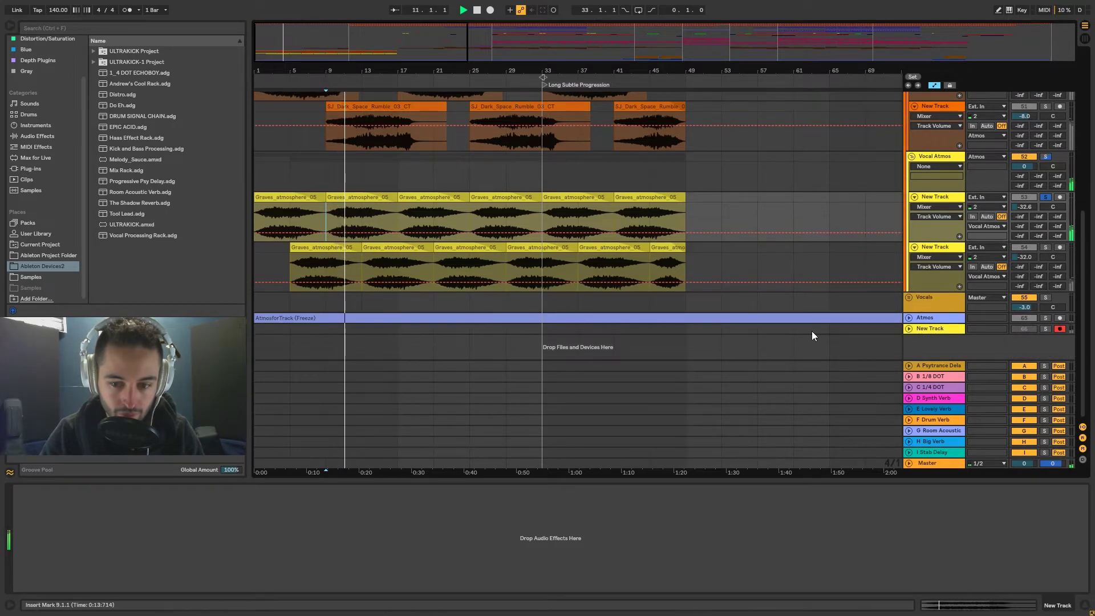
left_click(909, 318)
scroll(673, 305, "down", 2)
left_click(1045, 278)
left_click(277, 278)
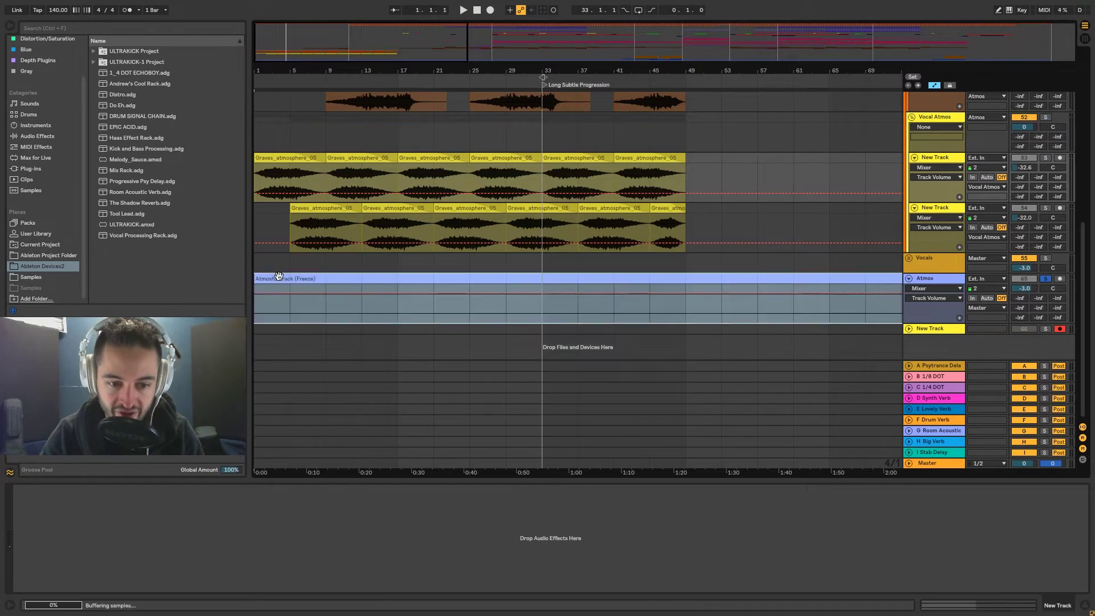
key("space")
scroll(292, 314, "up", 3)
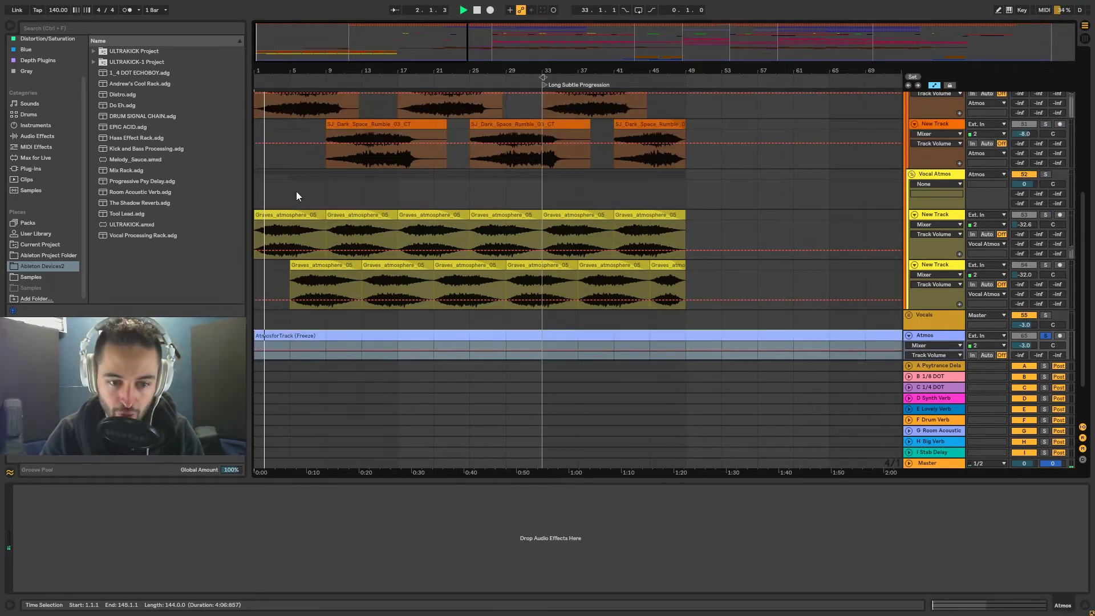
Step: Unsolo the frozen Atmos track, select the main Atmos group and switch its Audio Effect Rack back on
scroll(433, 276, "down", 3)
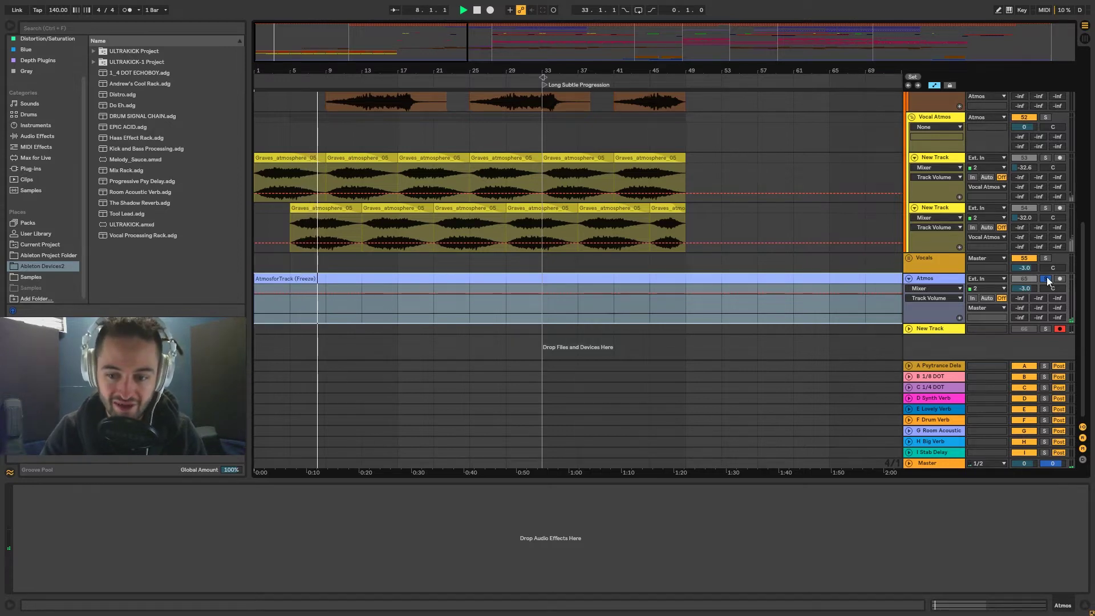
scroll(686, 255, "up", 5)
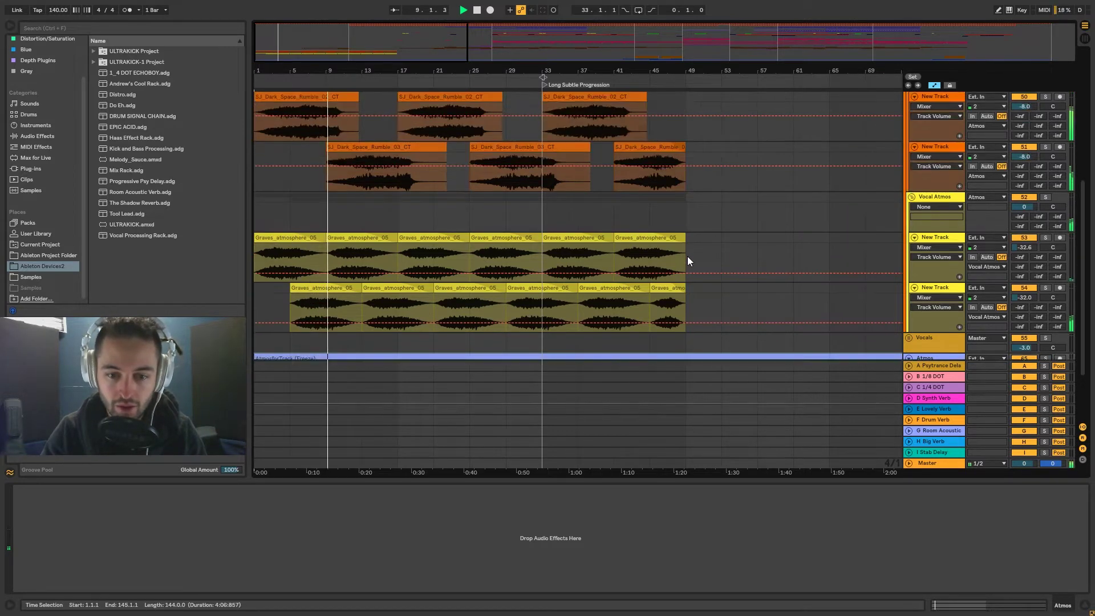
scroll(914, 166, "up", 2)
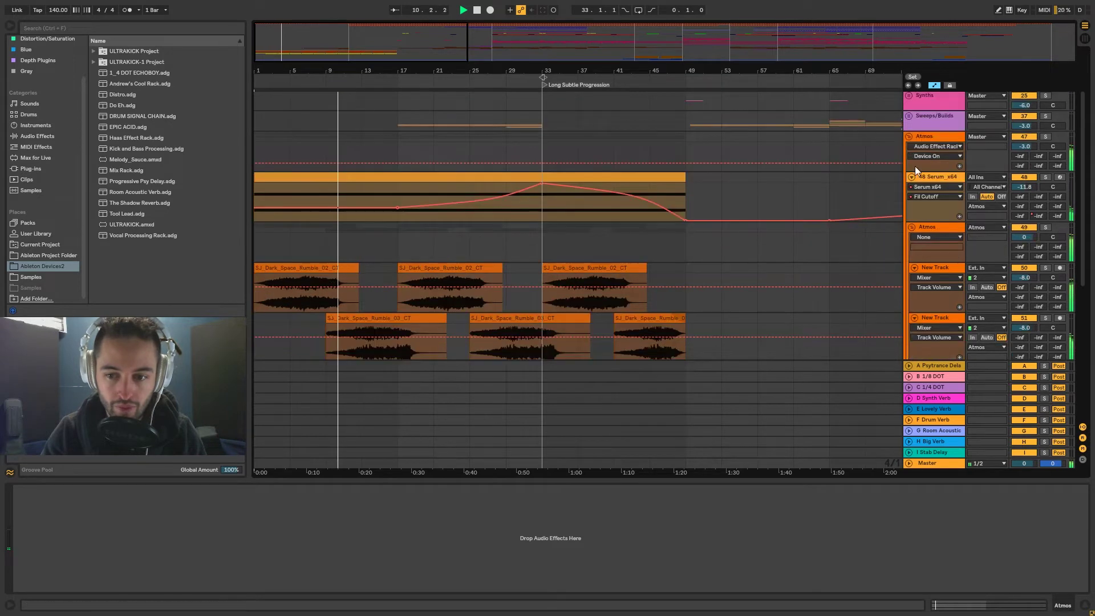
left_click(929, 139)
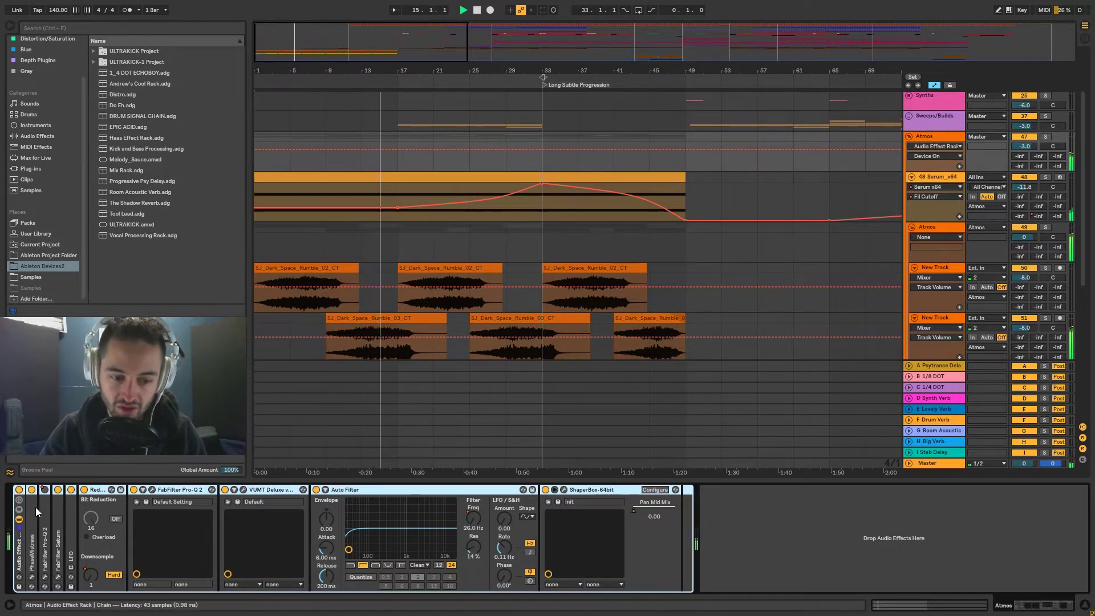
Step: Open the PhaseMistress plug-in window in the Atmos rack to inspect its settings, then close it
double_click(35, 507)
left_click(50, 490)
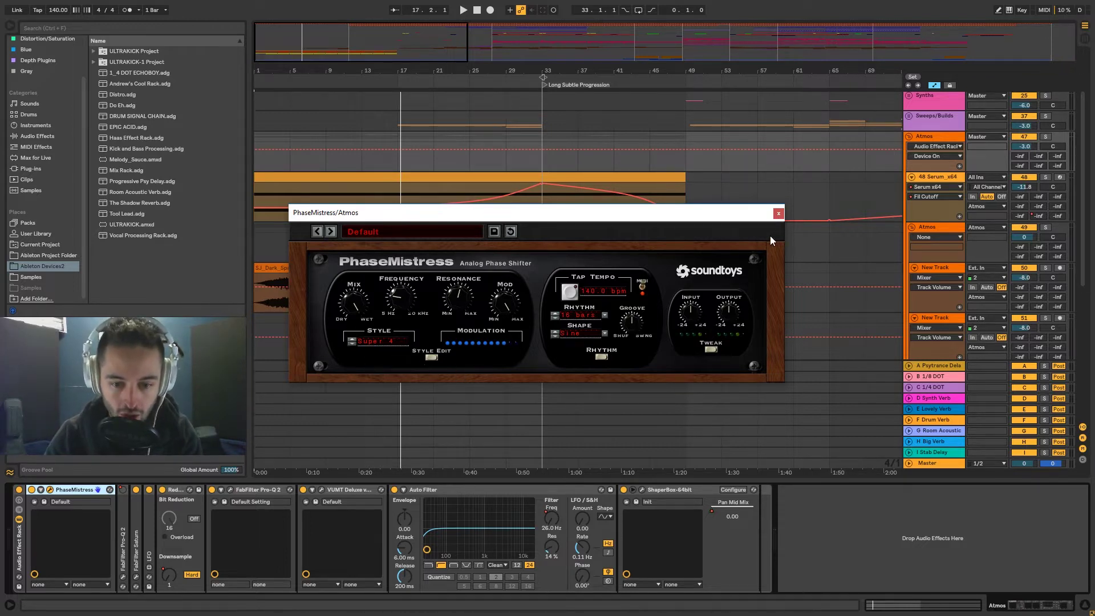
left_click(779, 215)
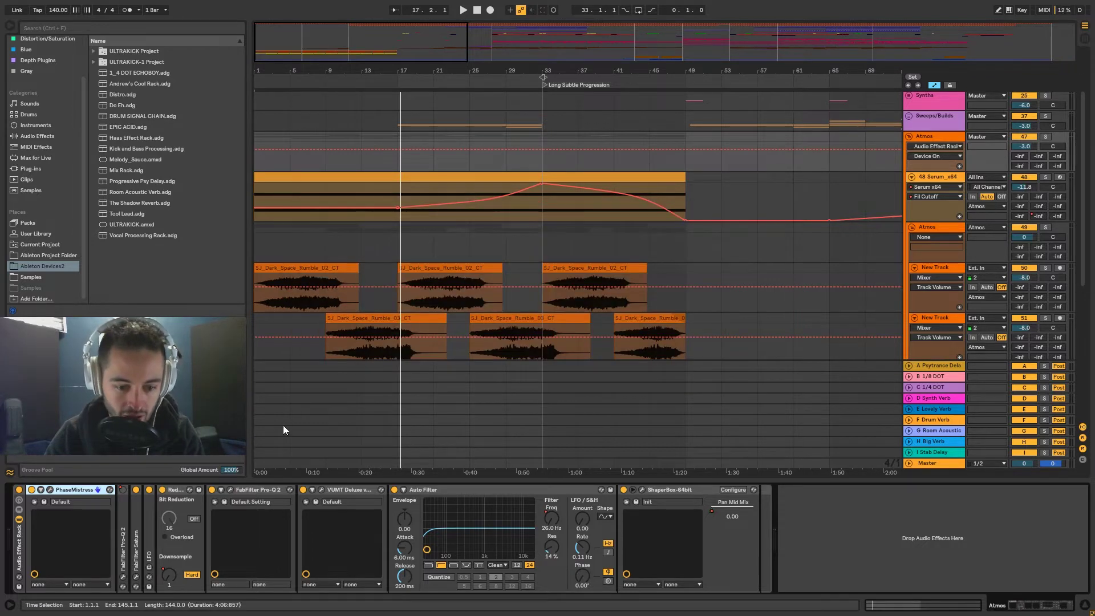
Step: Unfold FabFilter Saturn in the Atmos rack, play from the start and switch it off and on to compare the sound
double_click(135, 509)
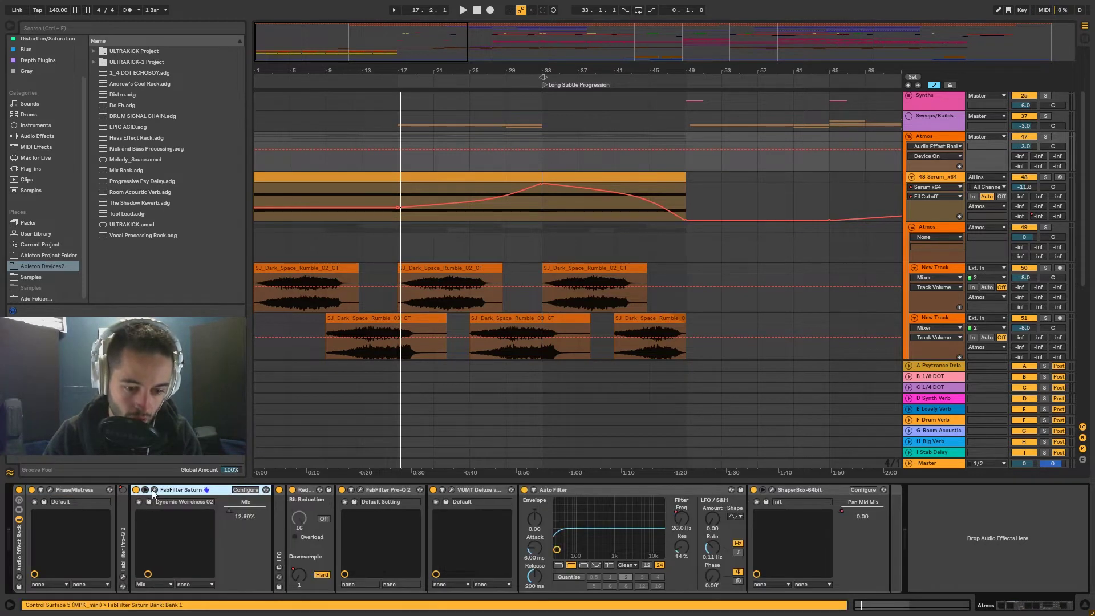
key("space")
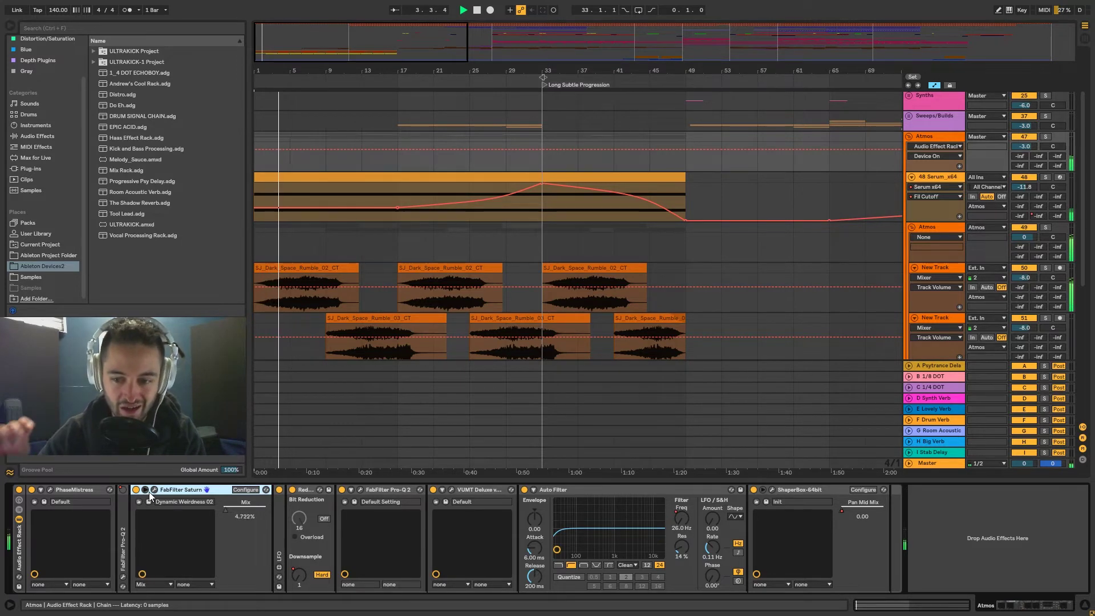
left_click(136, 490)
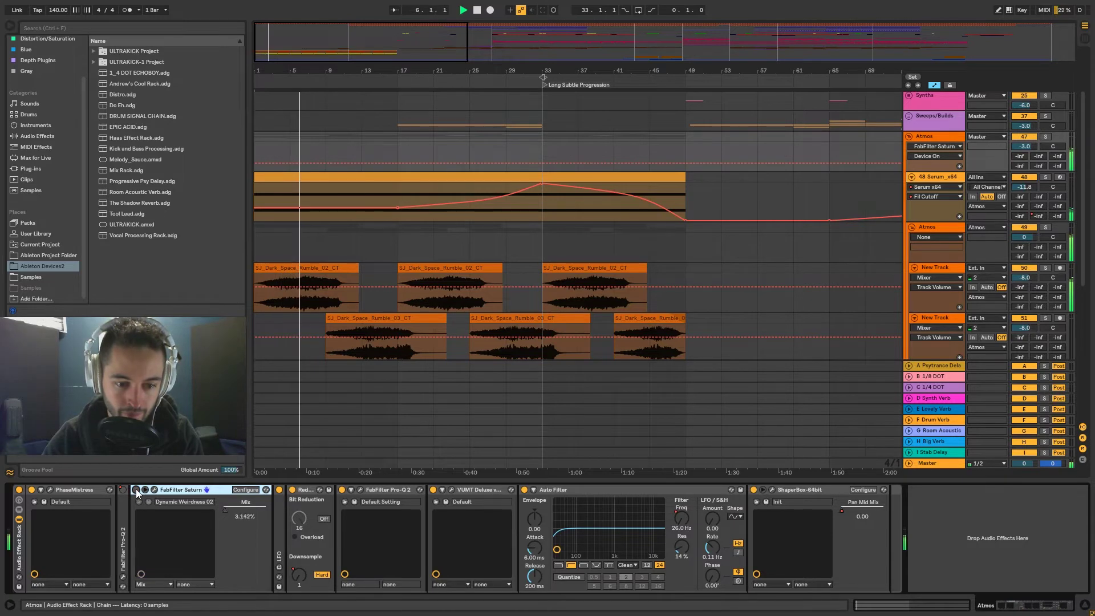
left_click(136, 490)
left_click(253, 511)
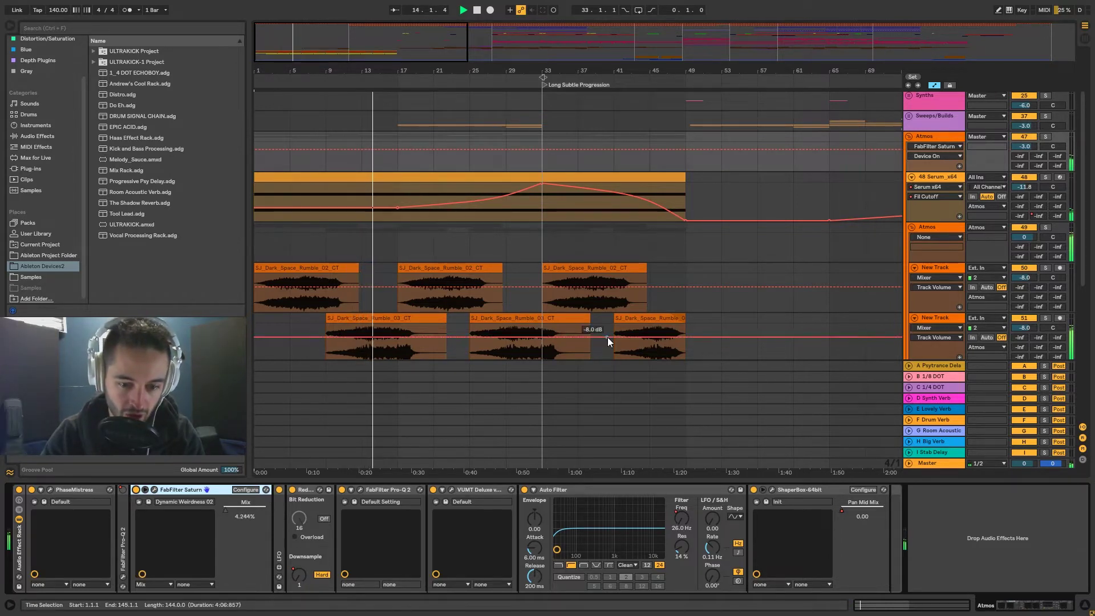
Step: Unfold the LFO device in the Atmos rack and check the VUMT Deluxe meter window, closing it again
double_click(282, 526)
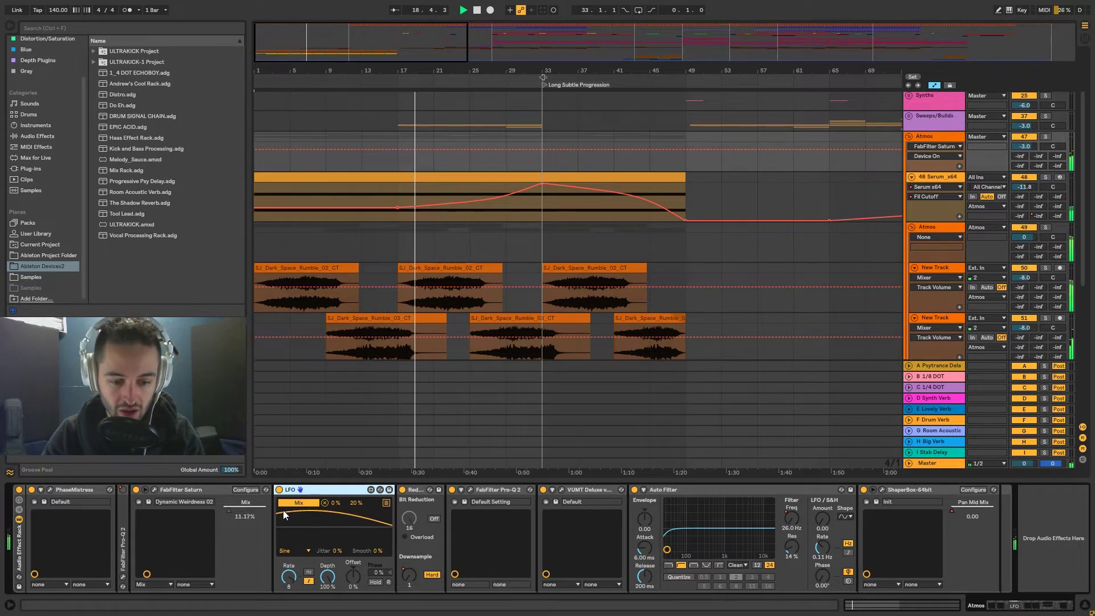
left_click(561, 489)
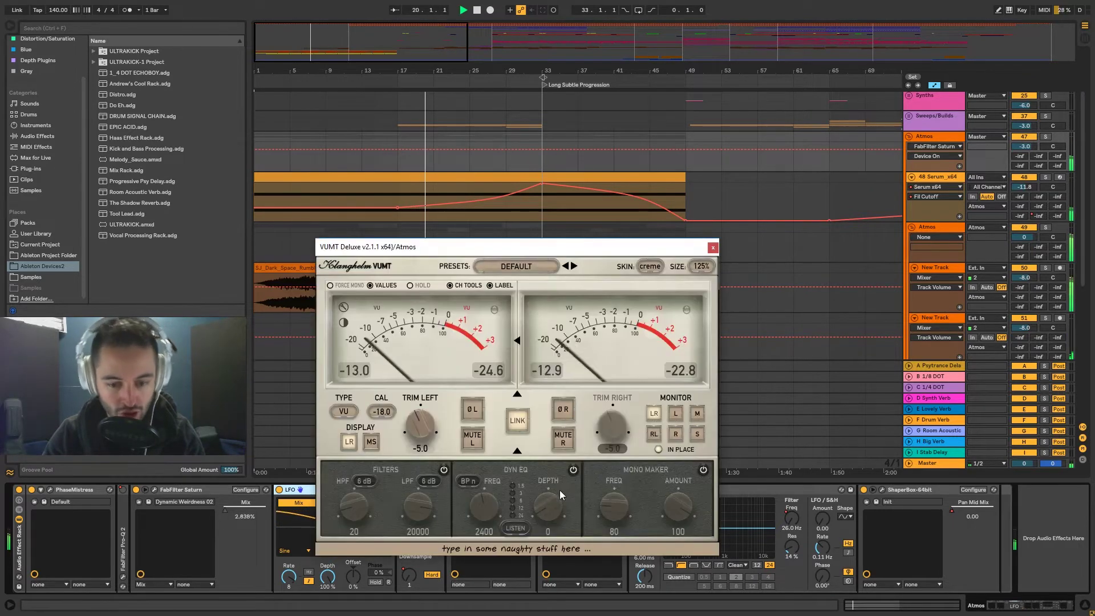
left_click(560, 490)
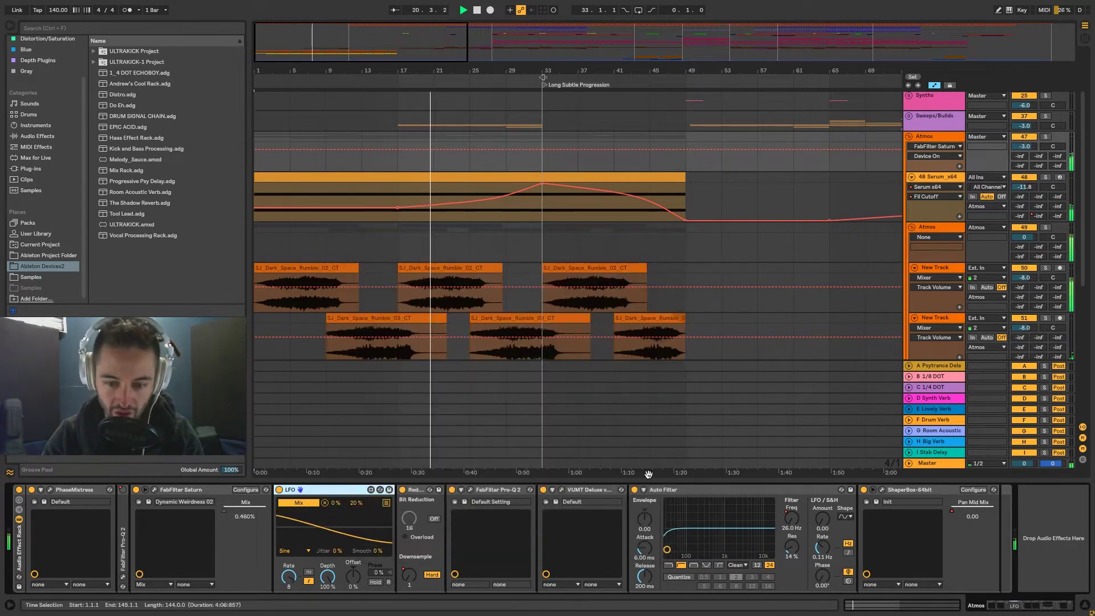
Step: Show the Auto Filter frequency automation on the Atmos group and inspect the ShaperBox plug-in window
left_click(790, 519)
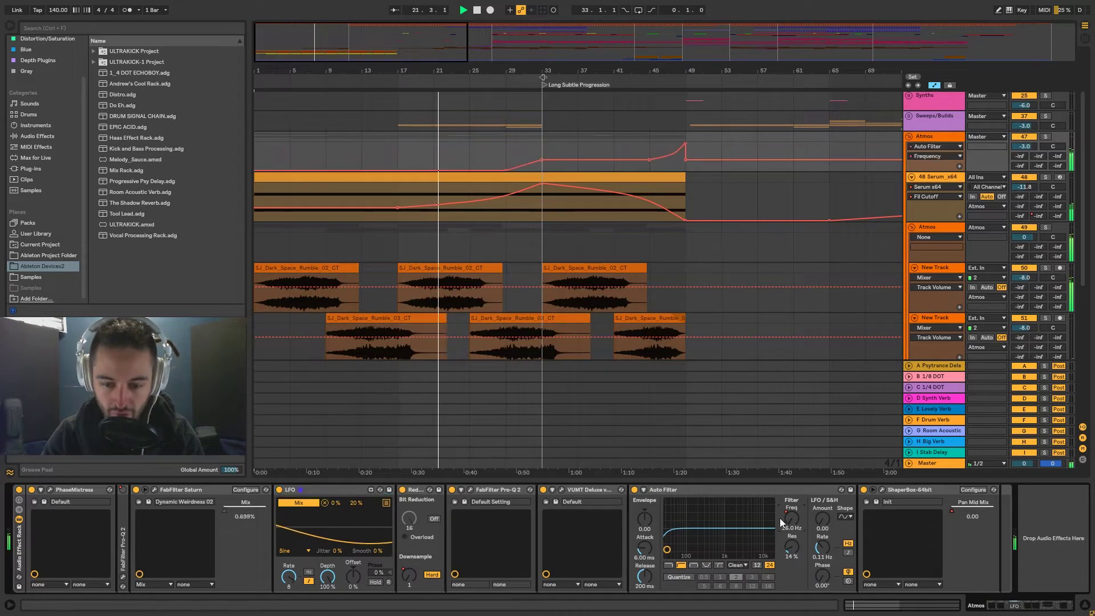
left_click(543, 145)
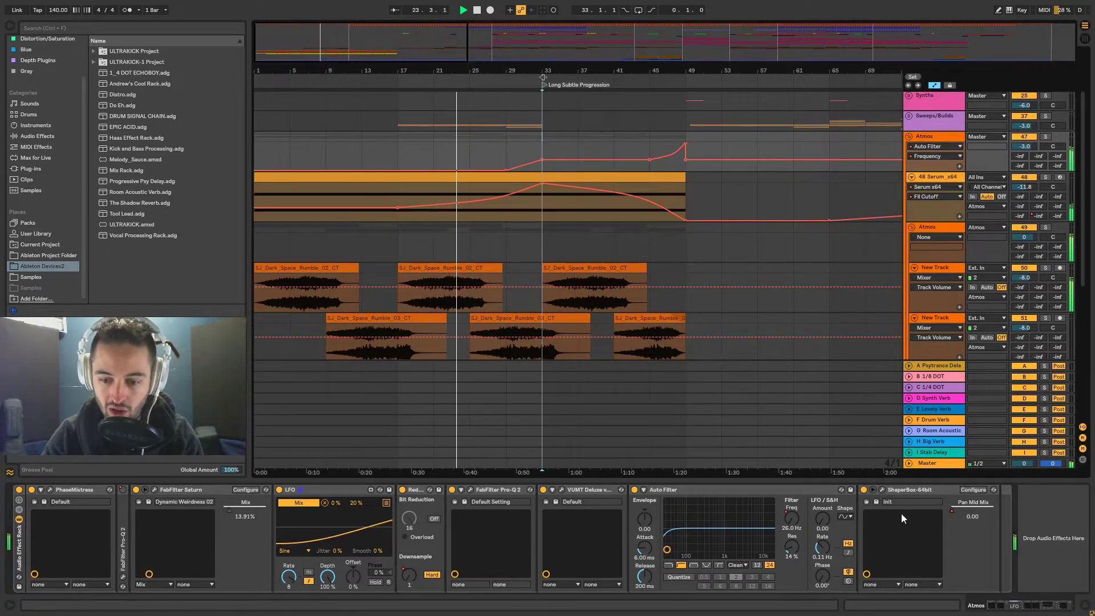
left_click(883, 489)
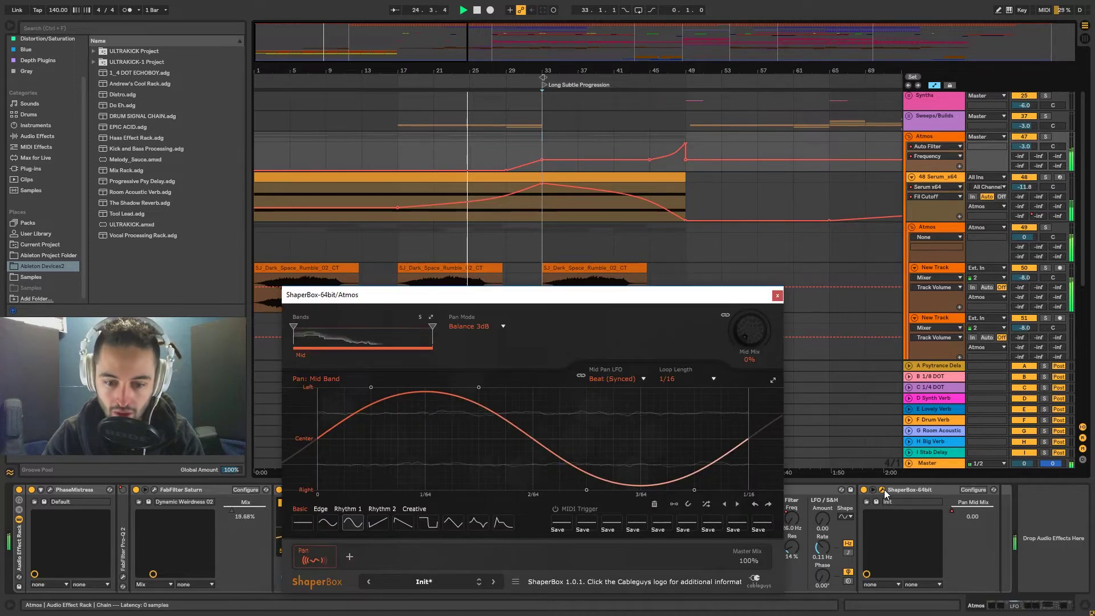
left_click(884, 489)
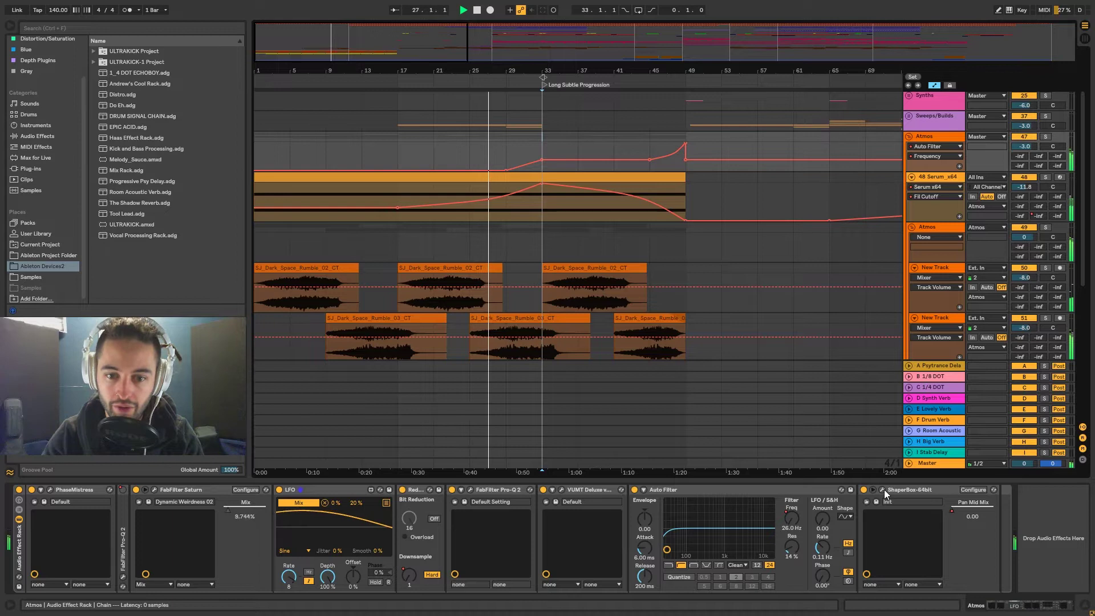
Step: Solo the Serum_x64 track in Atmos and inspect its Serum synth window, closing it when done
left_click(1031, 191)
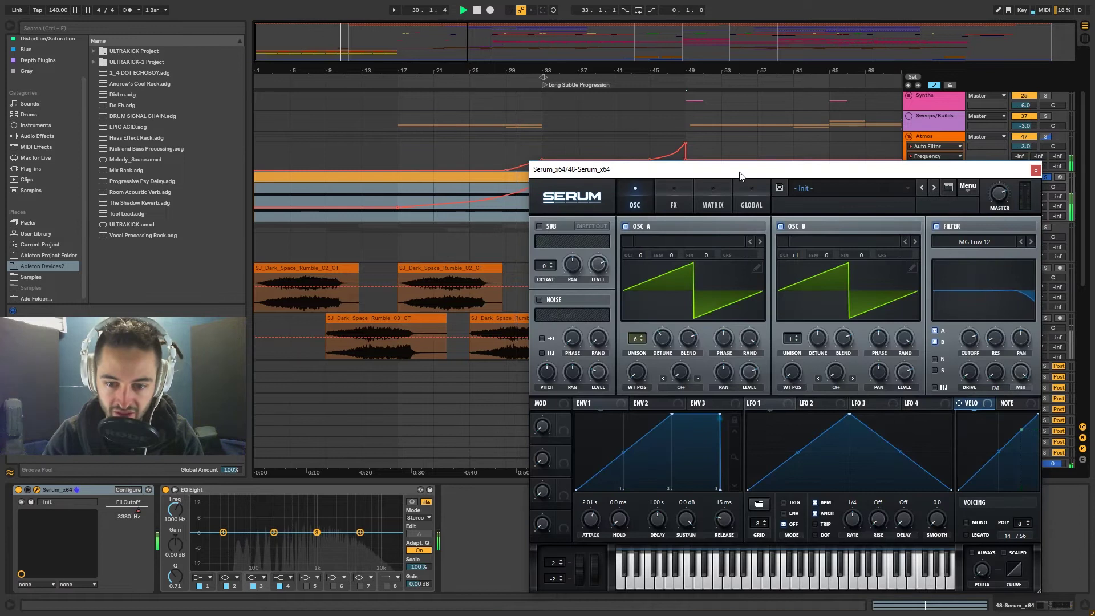
left_click_drag(740, 170, 405, 288)
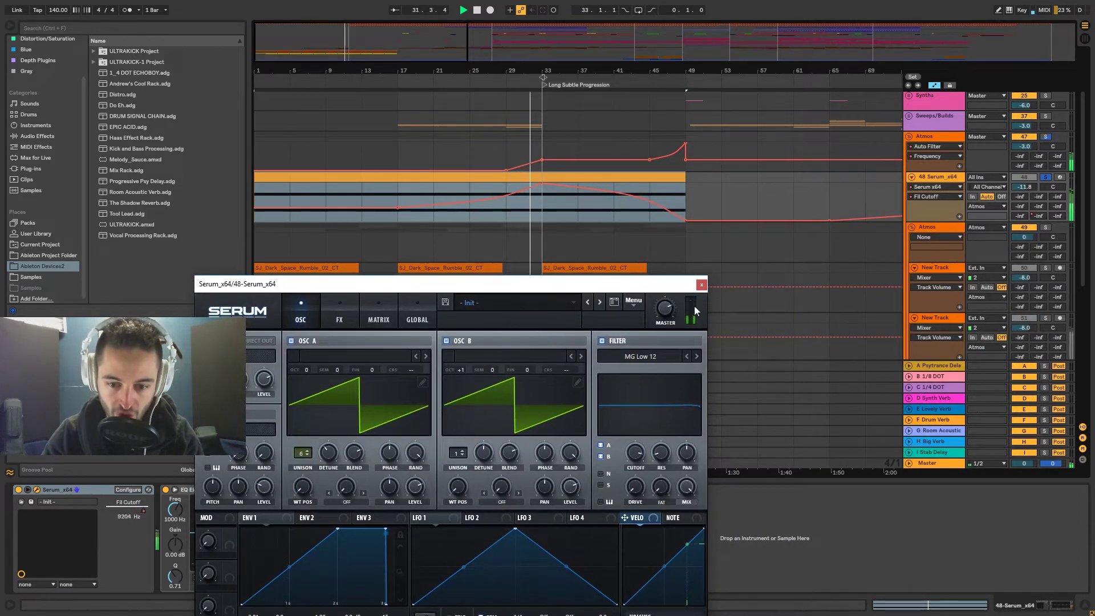
left_click(701, 284)
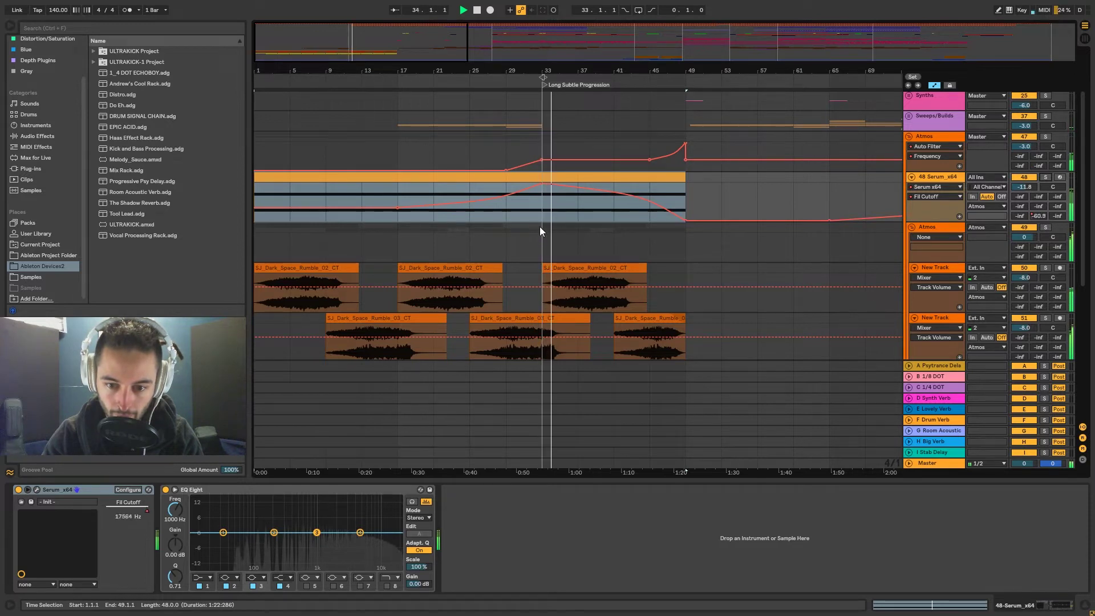
Step: Solo the Serum_x64 track again and play it from bar 33
left_click(1045, 177)
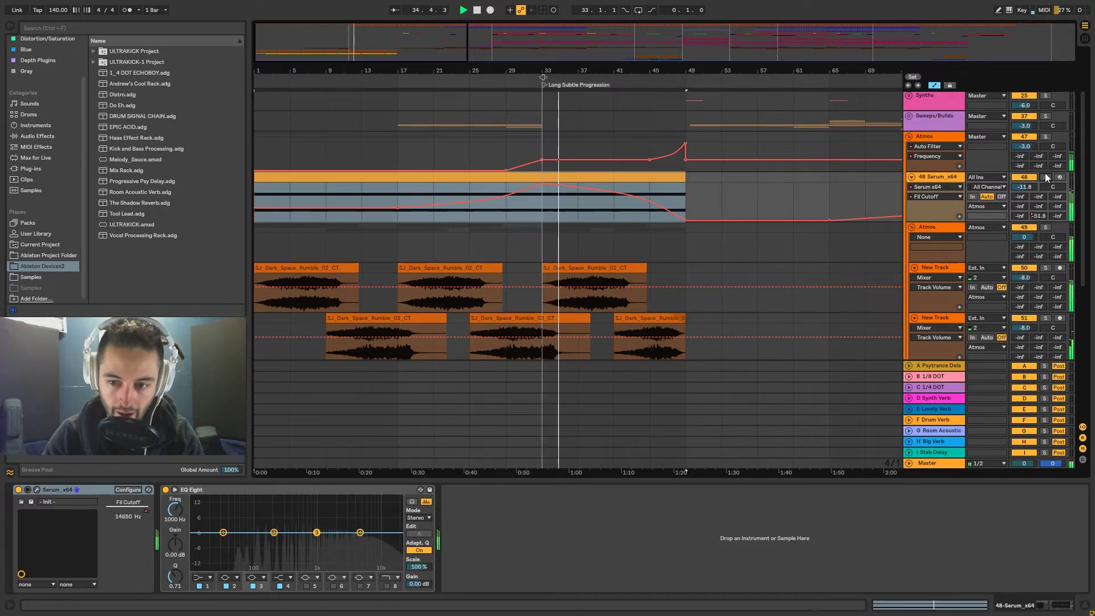
left_click(590, 183)
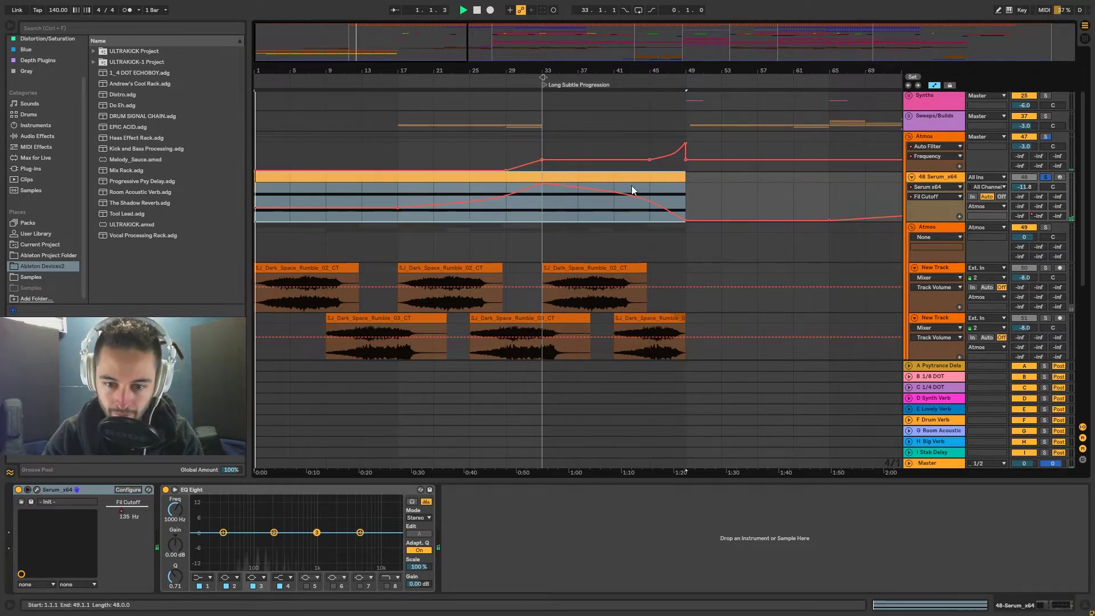
left_click(539, 213)
key("space")
Step: Watch ShaperBox on the Atmos group during playback, close its window and unsolo the Serum_x64 track
left_click(936, 135)
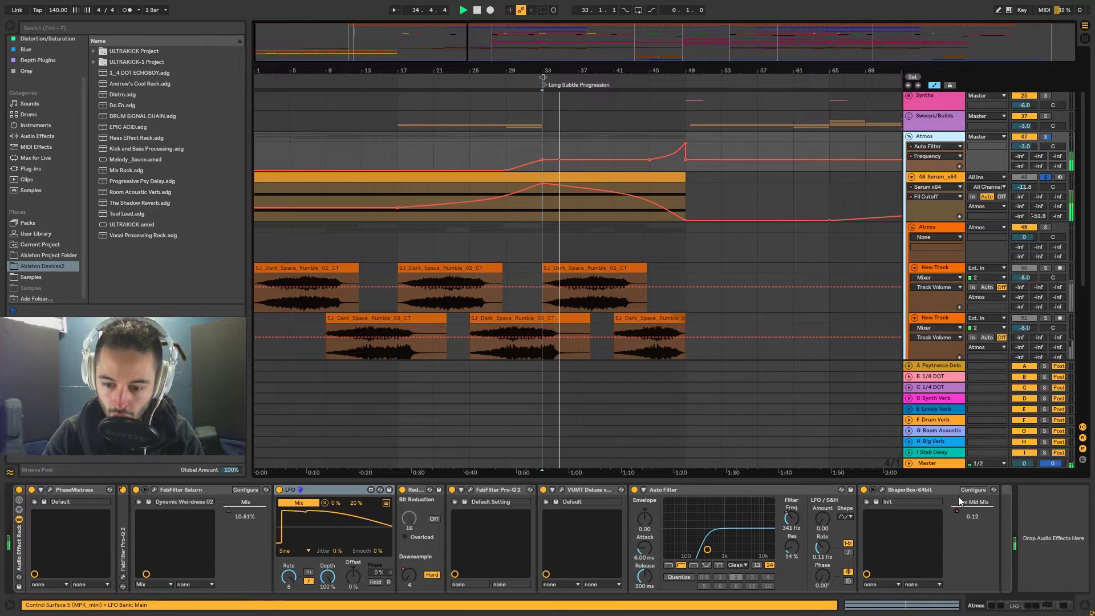
left_click(882, 489)
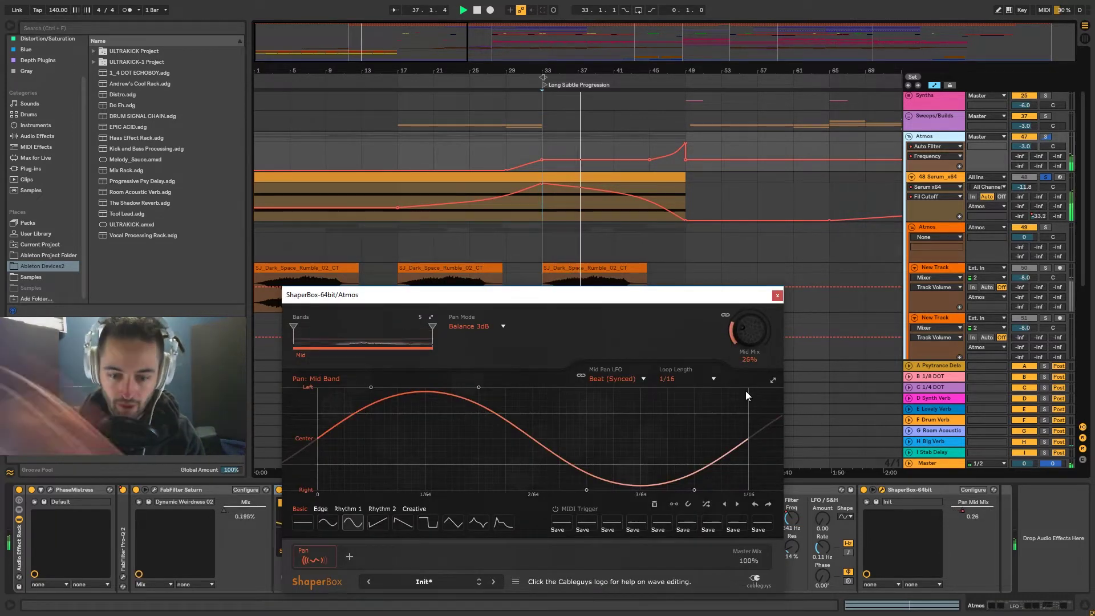
left_click(776, 295)
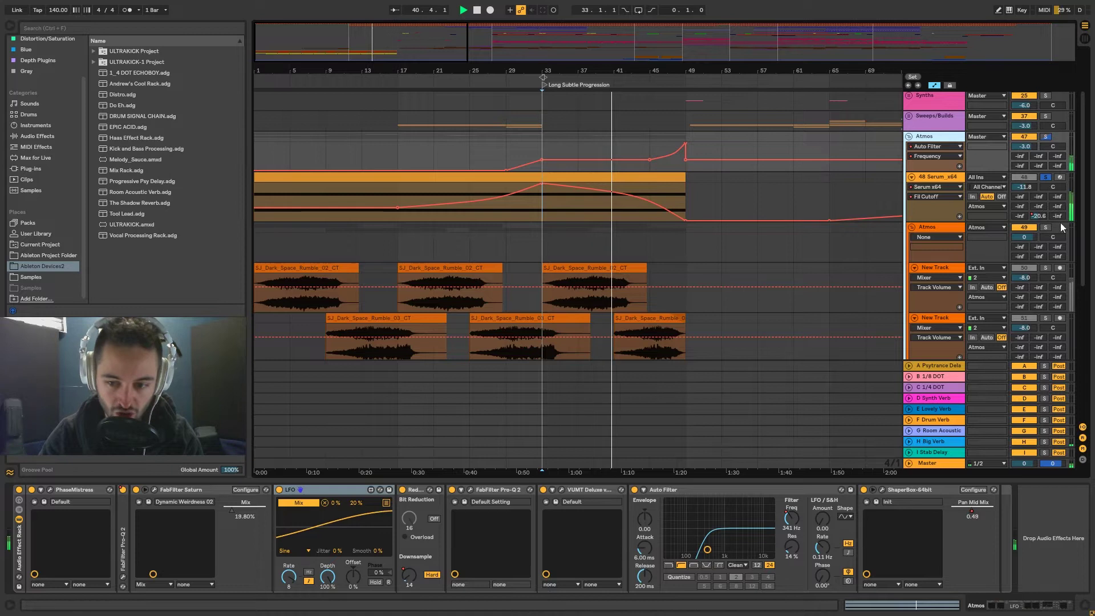
left_click(1045, 178)
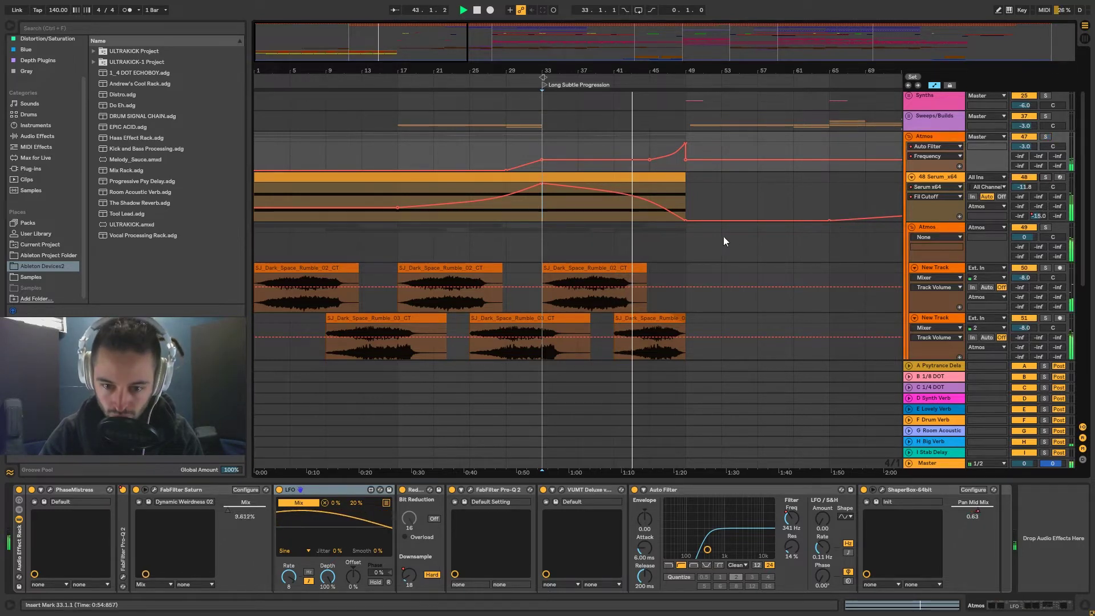
Step: Show the C 1/4 DOT return's effects and audition the Atmos filter sweep from bar 45
left_click(650, 151)
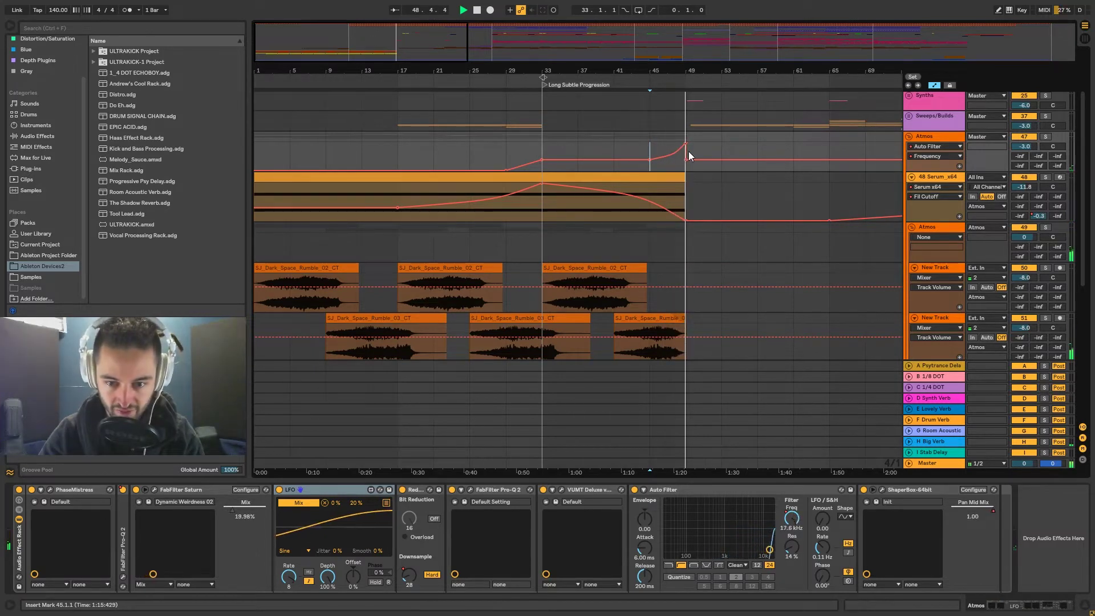
scroll(682, 171, "up", 3)
scroll(665, 187, "up", 1)
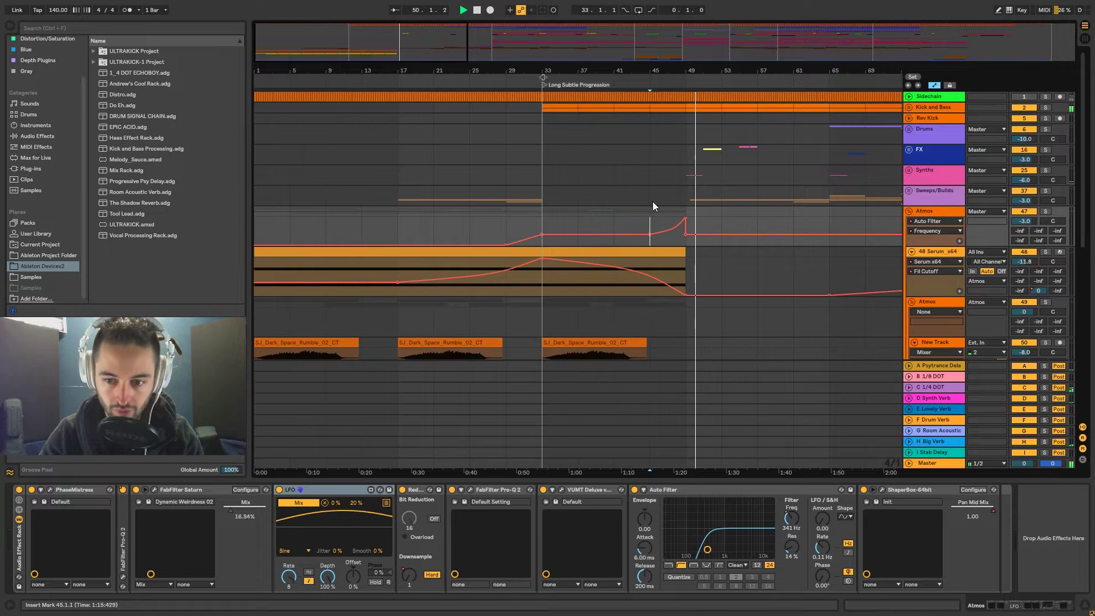
left_click(930, 386)
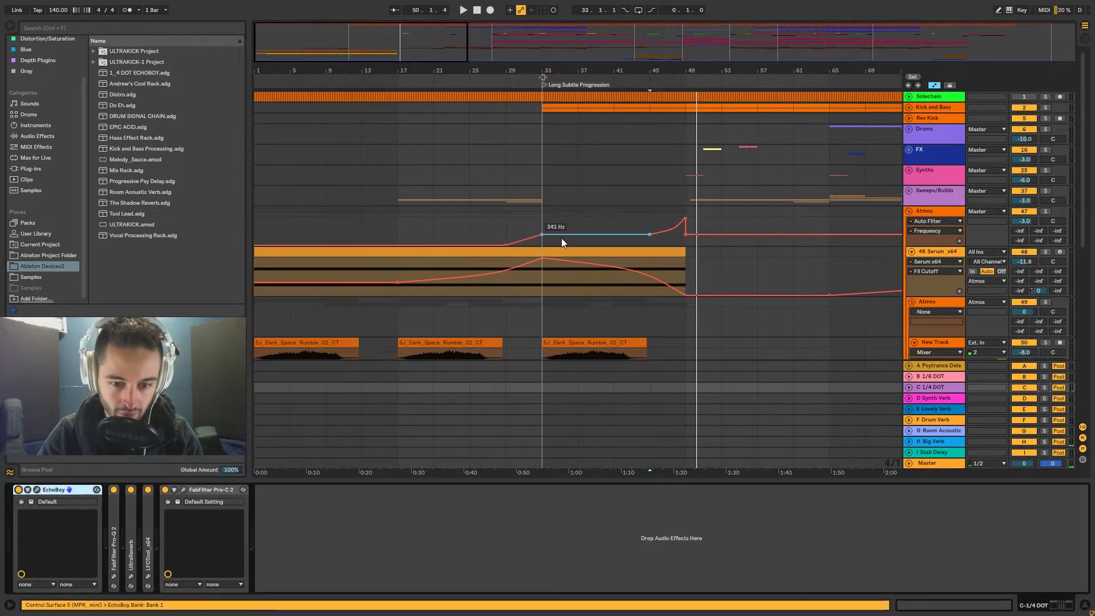
left_click(599, 234)
key("space")
key("space")
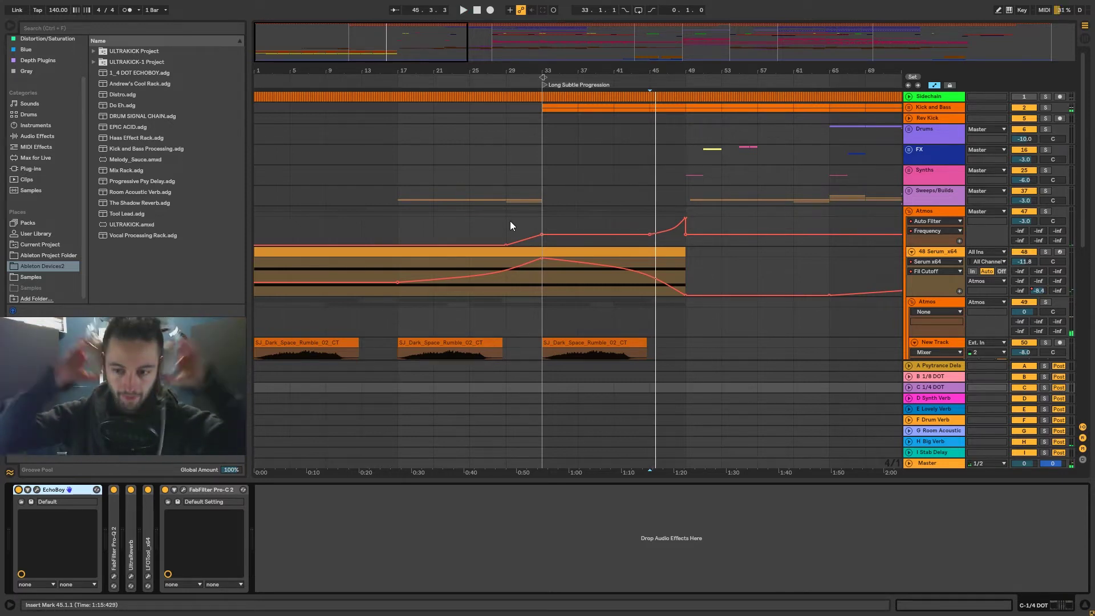
Step: Unfold the Sweeps/Builds group and select the reversed FPDC Ringer Crash clip before bar 33 on the lower Verbed Cymbal track
left_click(398, 197)
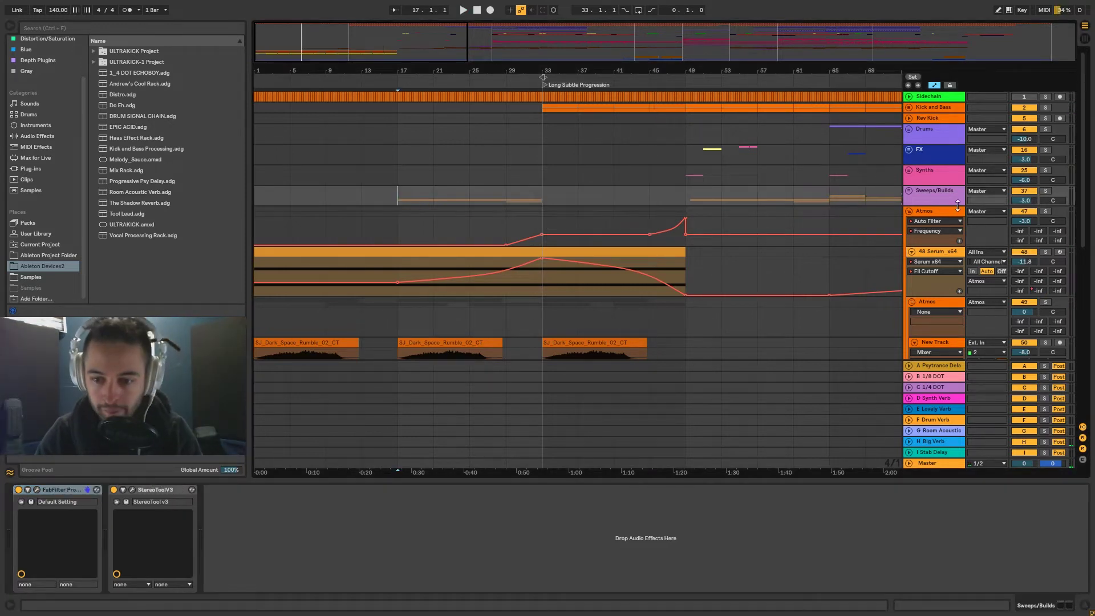
left_click(908, 189)
scroll(543, 214, "down", 3)
scroll(545, 216, "down", 6)
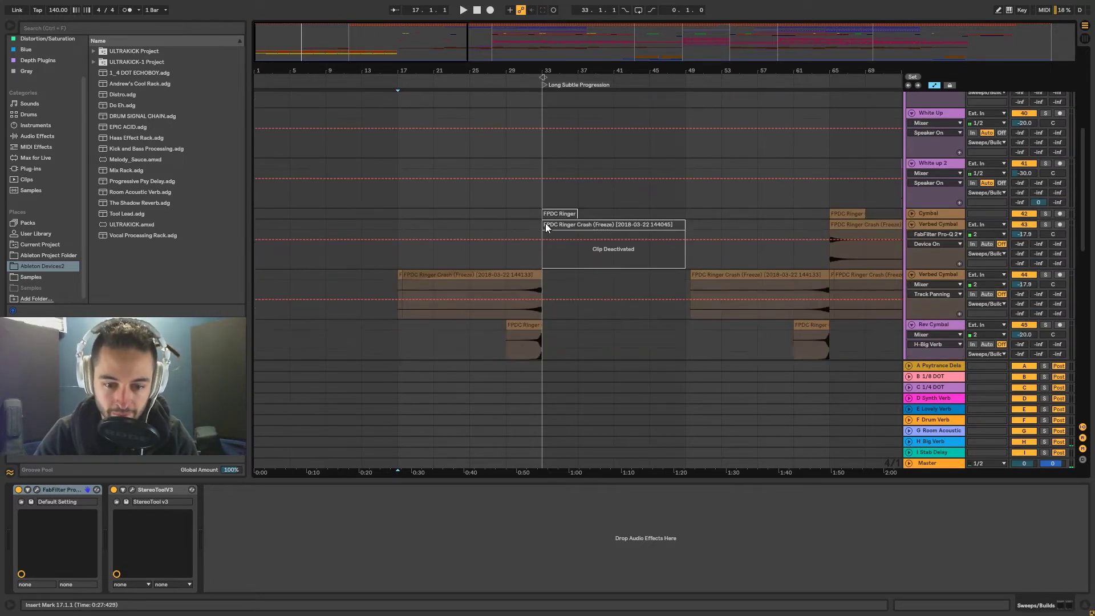
left_click(482, 204)
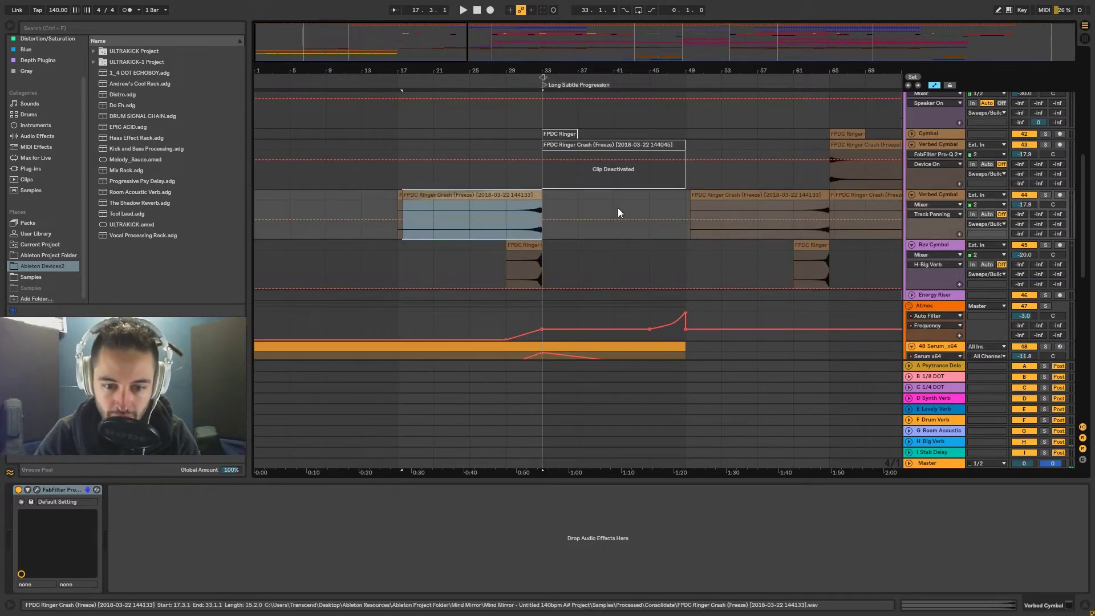
Step: Solo the lower Verbed Cymbal track and play its reversed crash from bar 29 into bar 33
left_click(1045, 194)
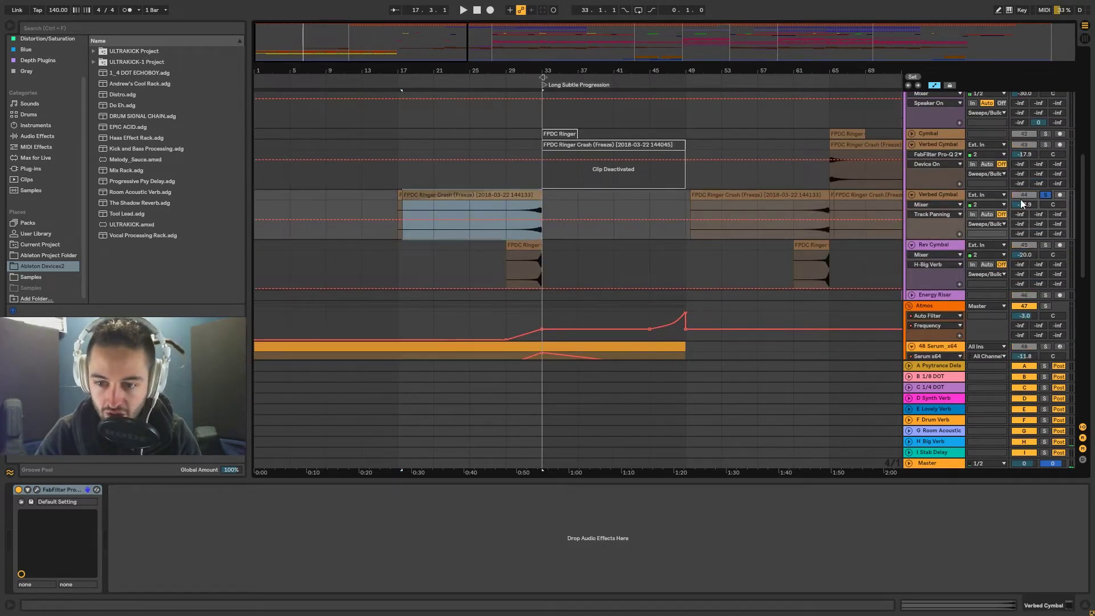
left_click(509, 210)
key("space")
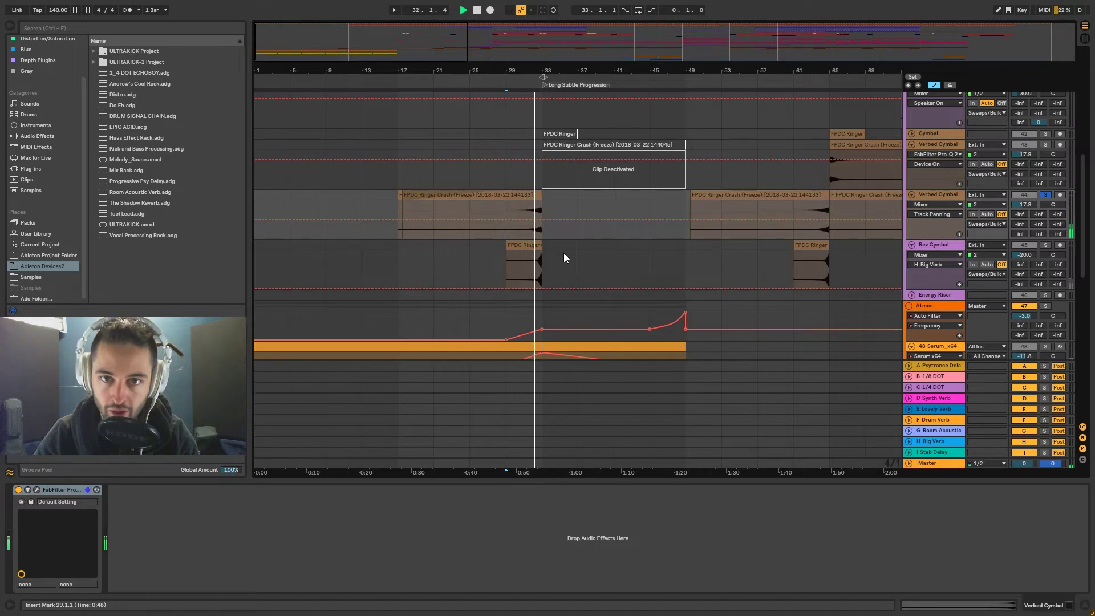
key("space")
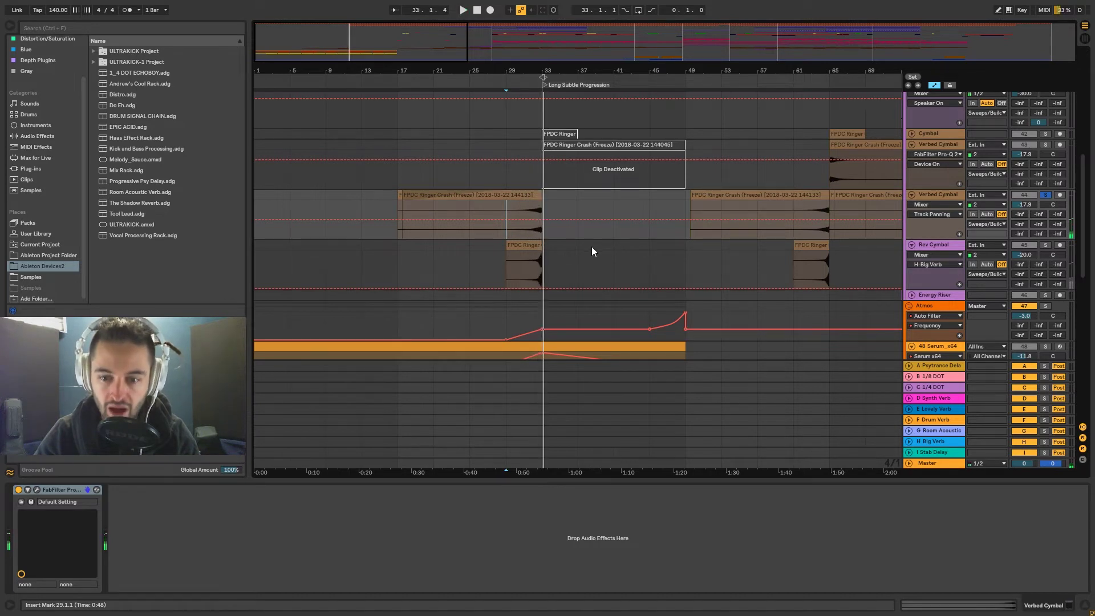
Step: Solo the upper Verbed Cymbal track, switch the solo to the Cymbal track and audition its FPDC Ringer clip at bar 65
scroll(627, 244, "up", 1)
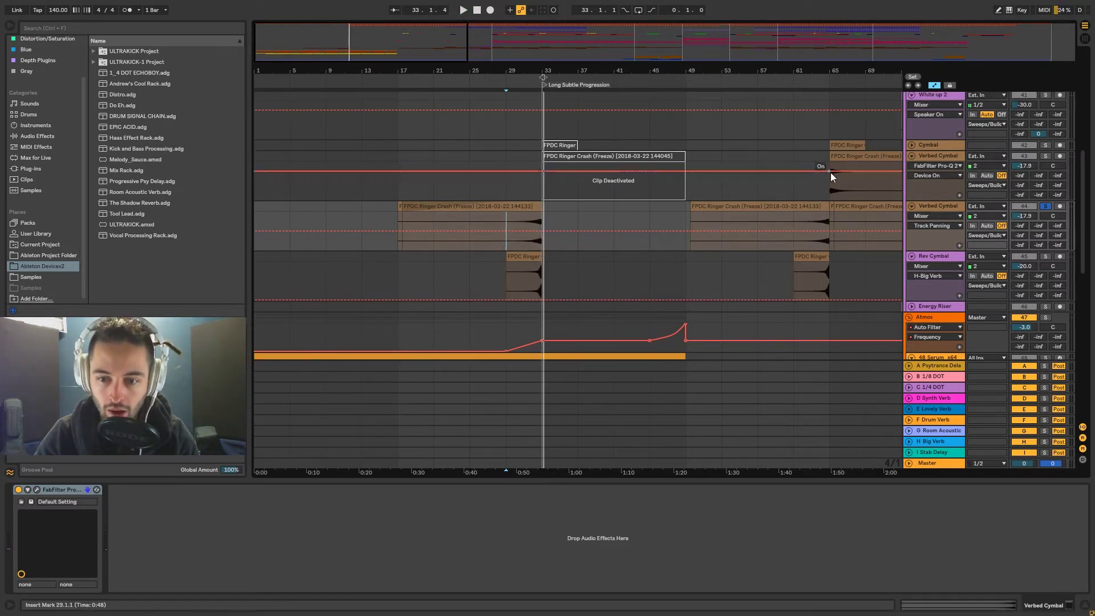
left_click(853, 162)
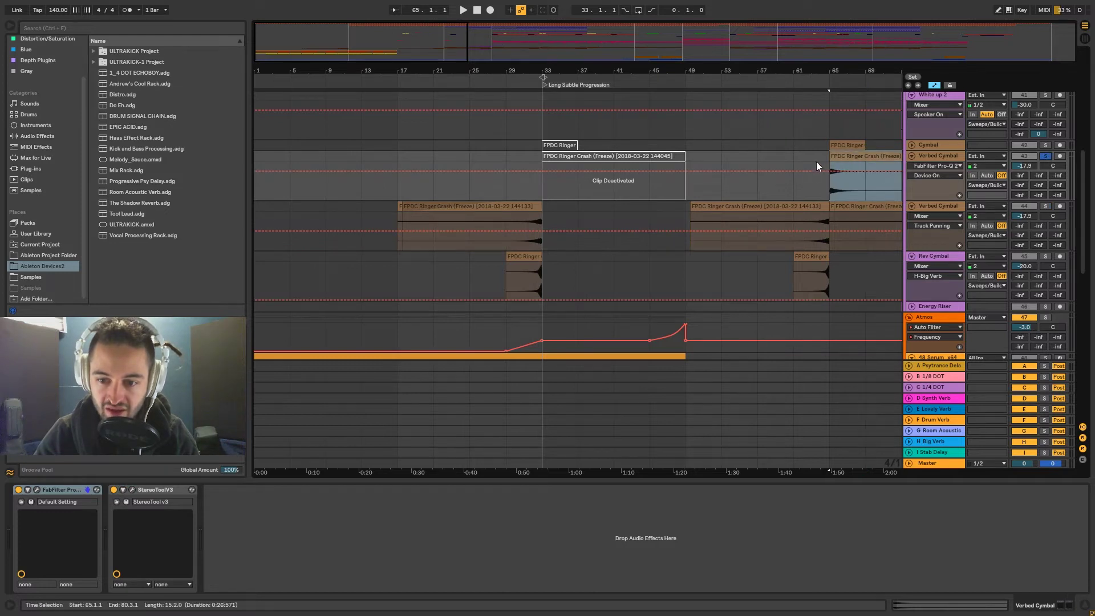
left_click(844, 145)
left_click(851, 165)
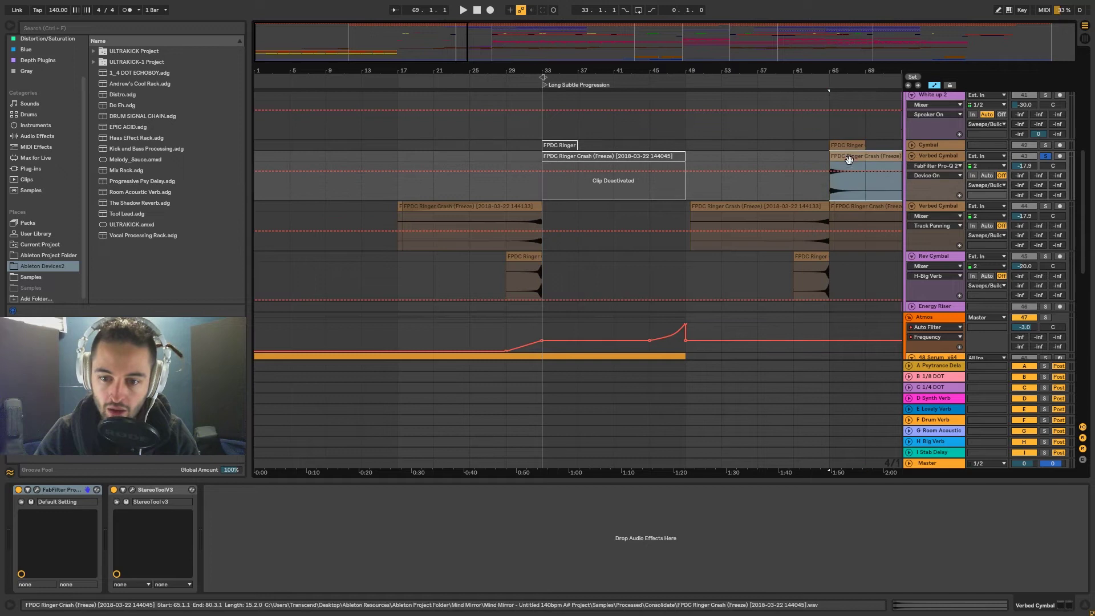
left_click(1045, 145)
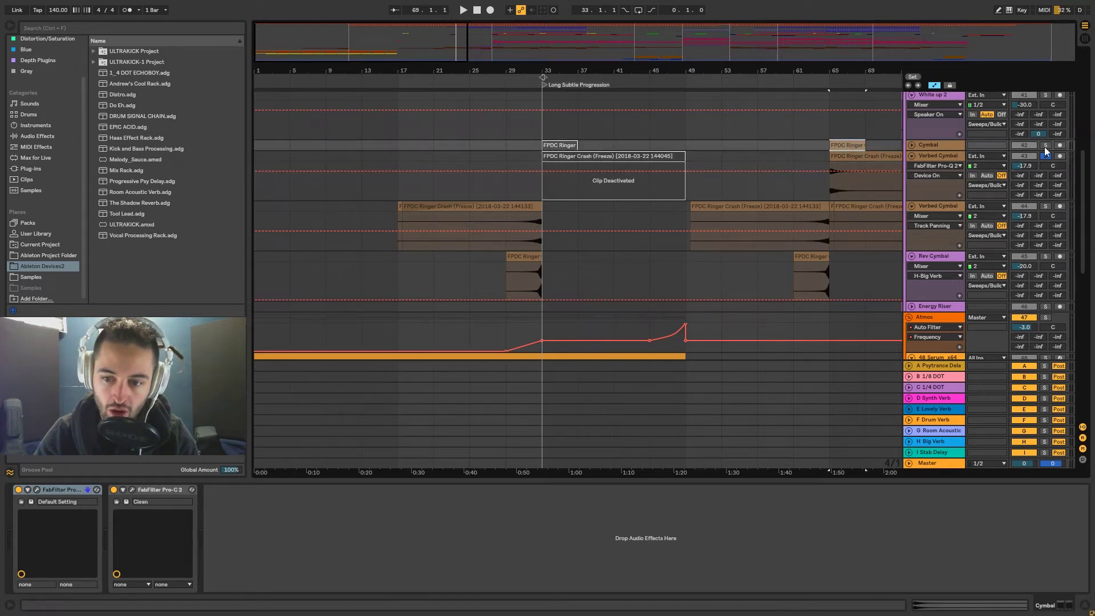
key("space")
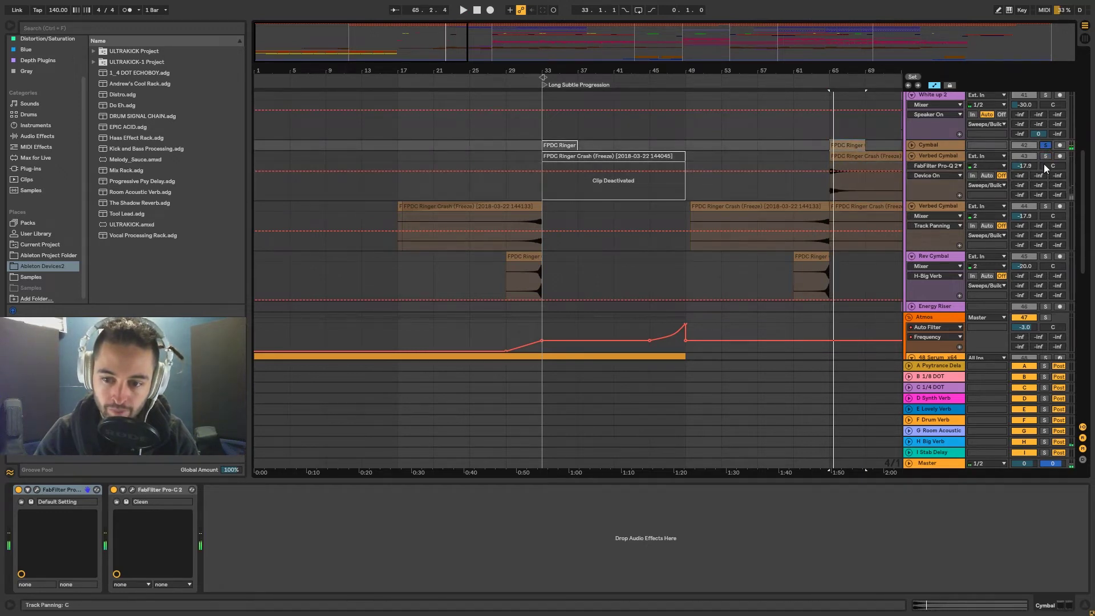
Step: Solo the upper Verbed Cymbal track and audition its FPDC Ringer Crash clip at bar 65
left_click(925, 154)
left_click(834, 165)
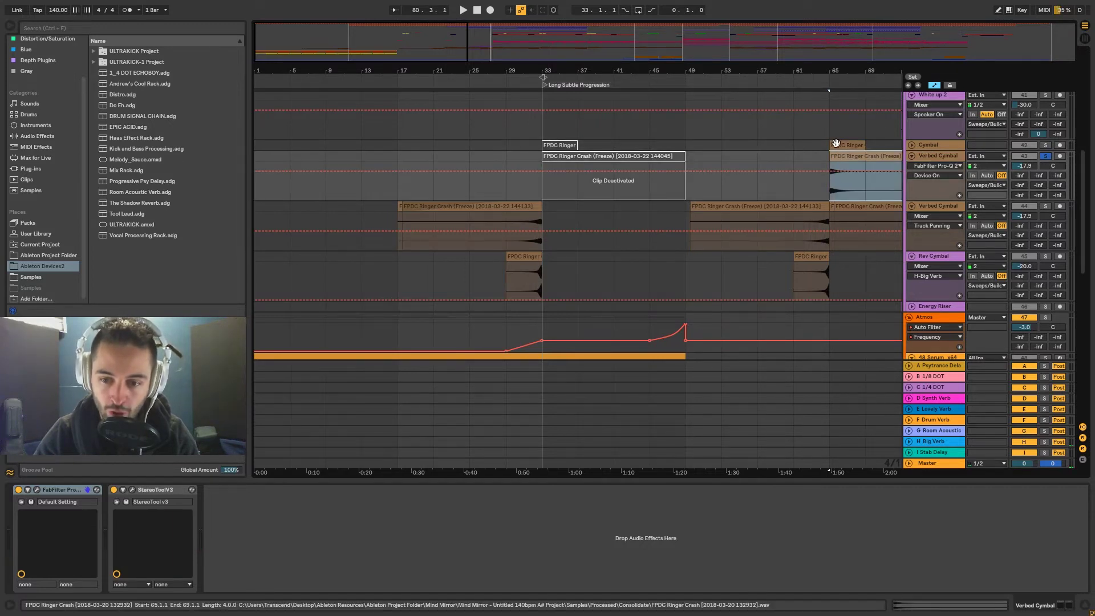
left_click(834, 145)
left_click(838, 156)
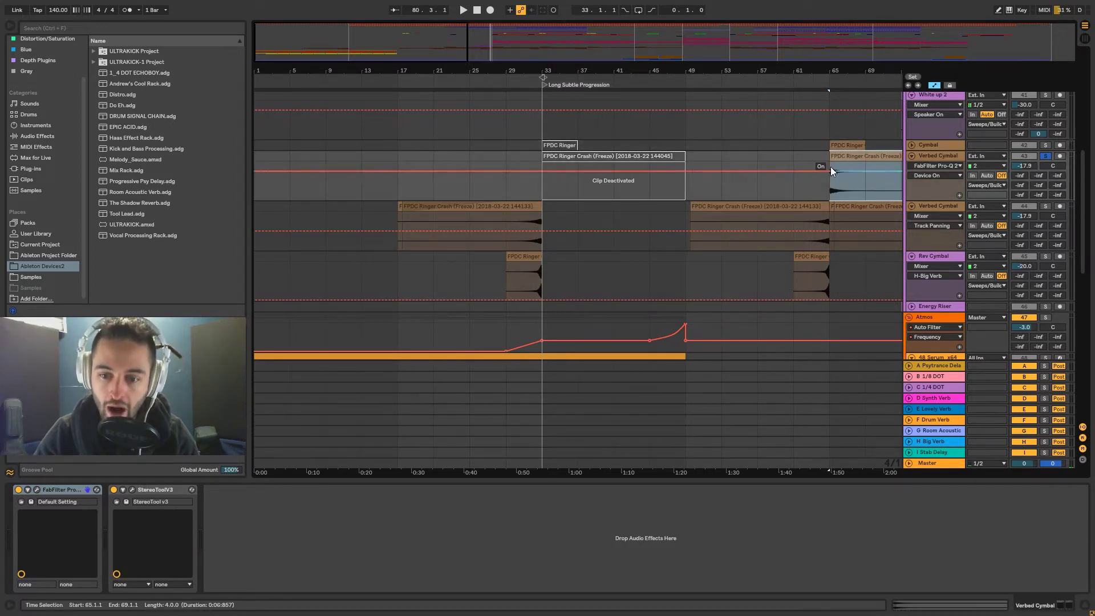
Step: Select the Rev Cymbal track's reversed FPDC Ringer clip at bar 29, solo the track and play it
left_click(514, 206)
left_click(512, 222)
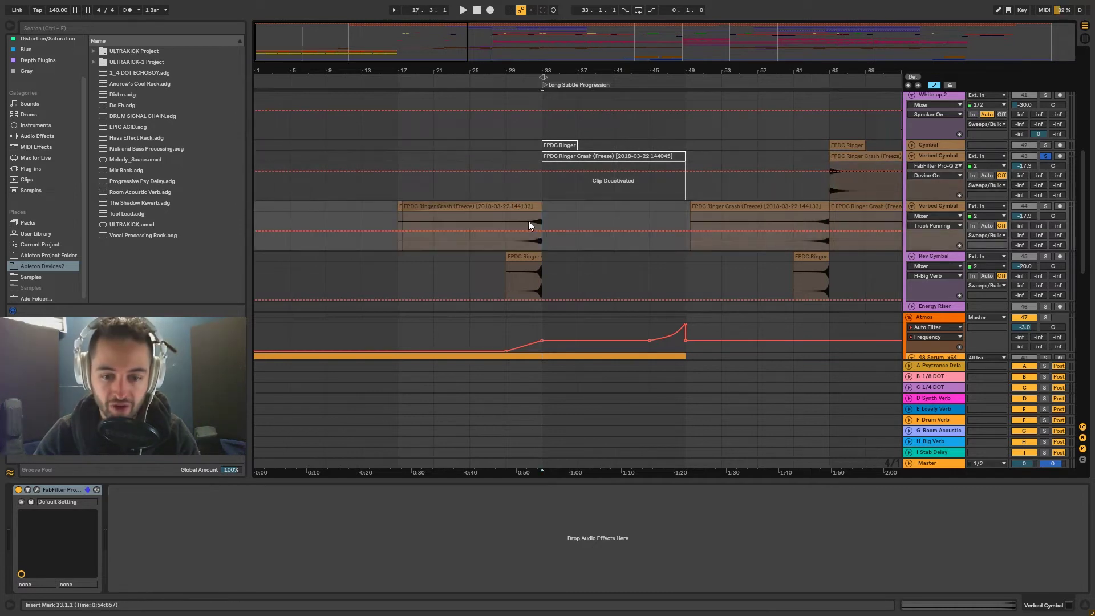
left_click(532, 279)
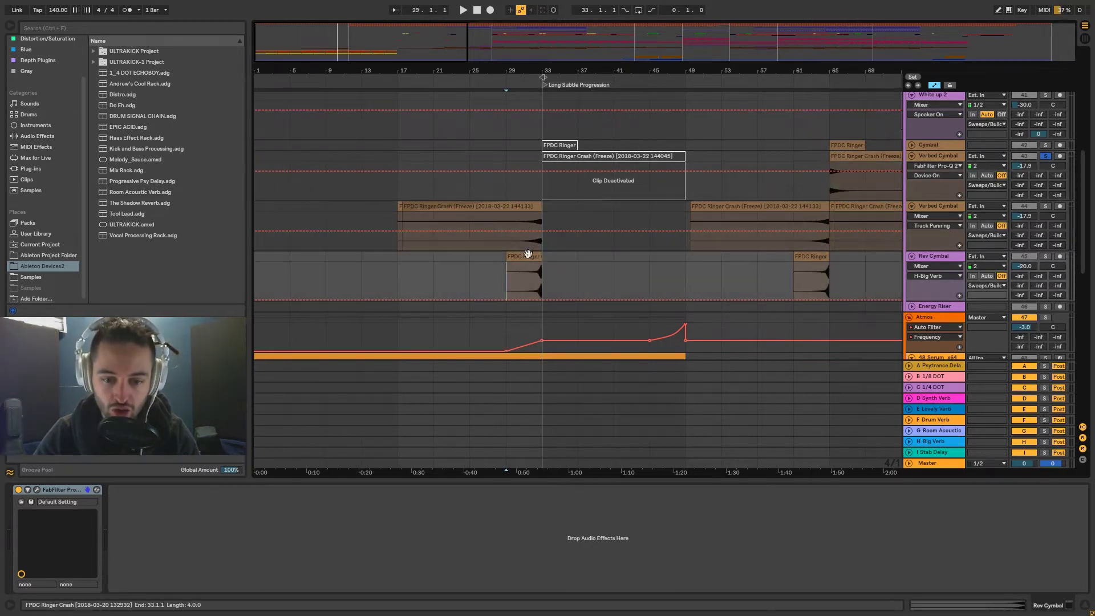
left_click(537, 257)
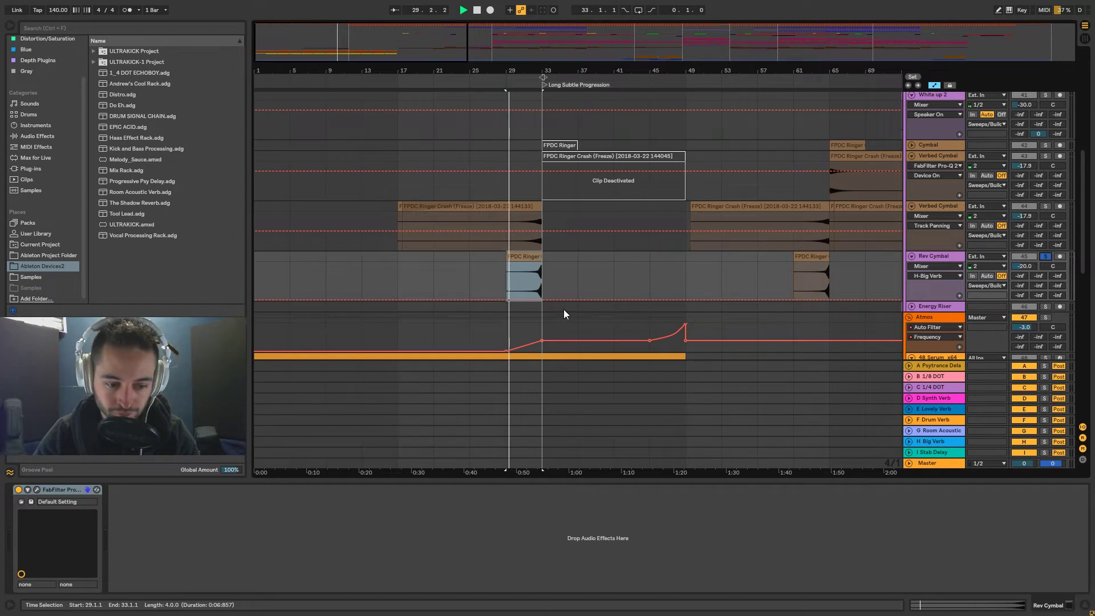
Step: Set the grid to 1/32 and compare the soloed Rev Cymbal and lower Verbed Cymbal from bar 32
right_click(580, 281)
left_click(679, 372)
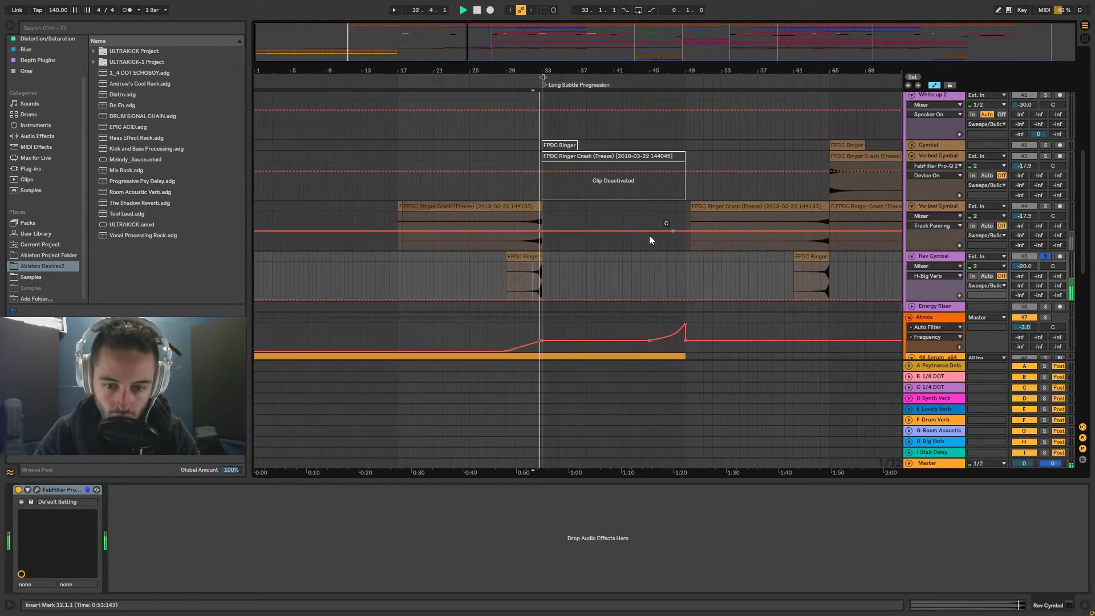
left_click_drag(552, 231, 675, 242)
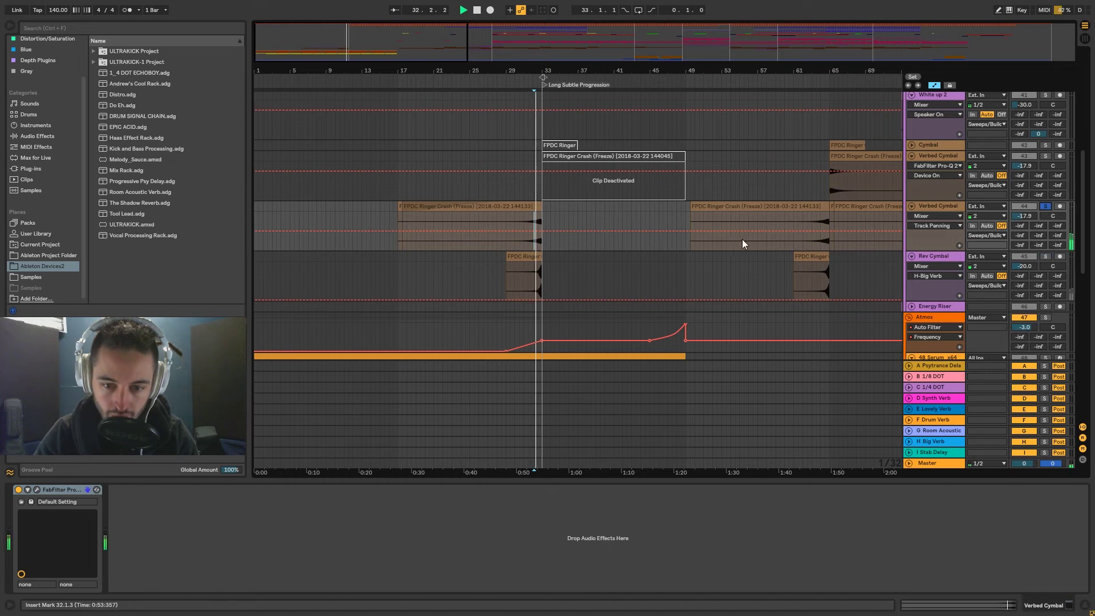
Step: Keep the fixed 1/32 grid and hide the automation to show the fades on the reversed crash clips before bar 33
left_click_drag(541, 71, 541, 125)
left_click_drag(633, 72, 632, 118)
right_click(661, 245)
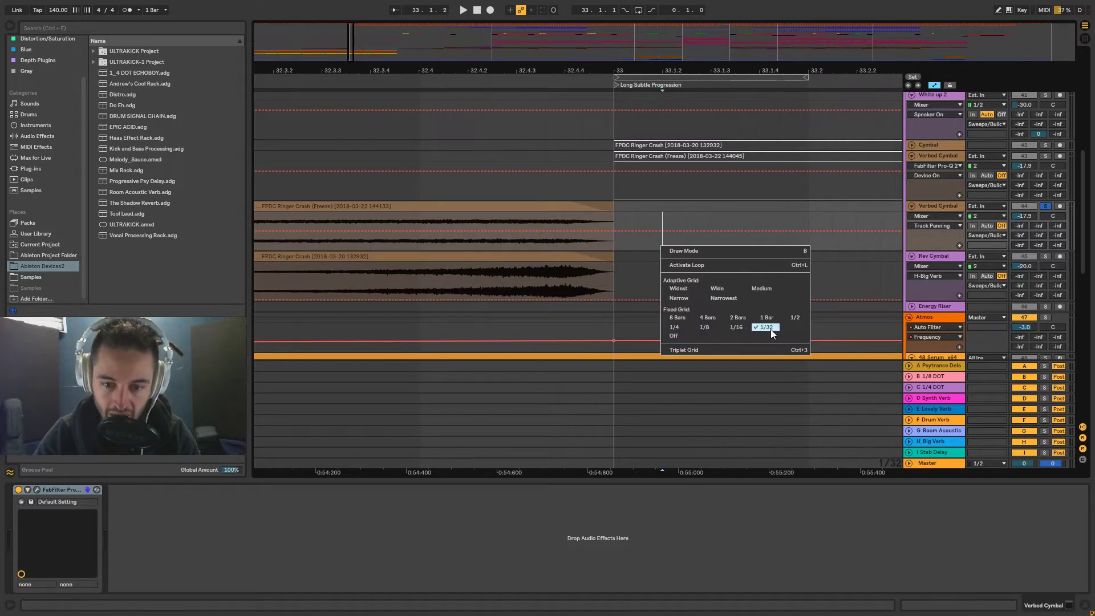
left_click(767, 328)
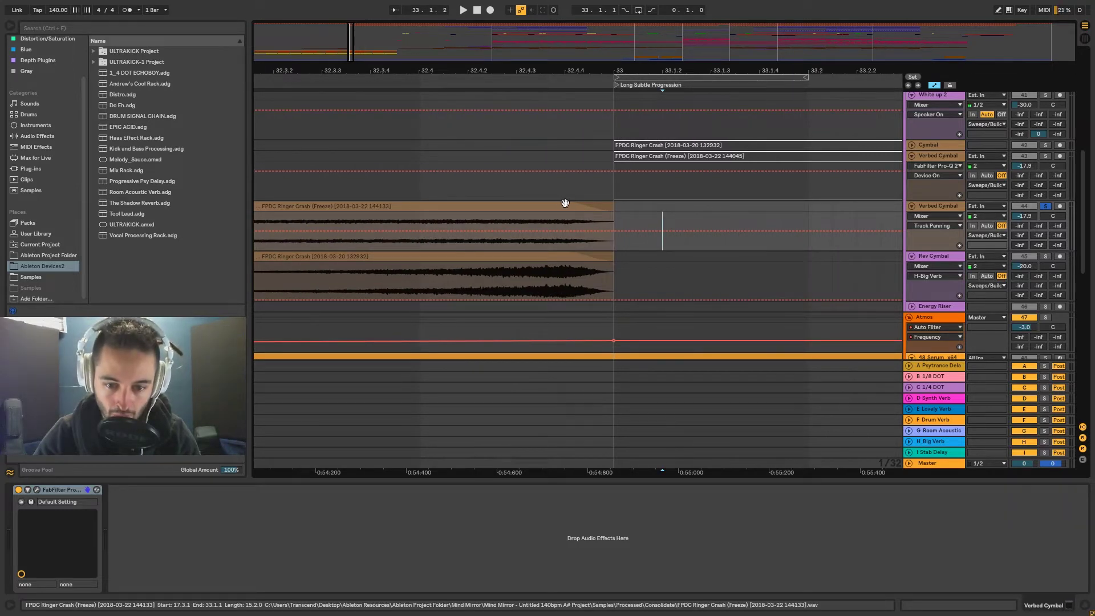
left_click(938, 85)
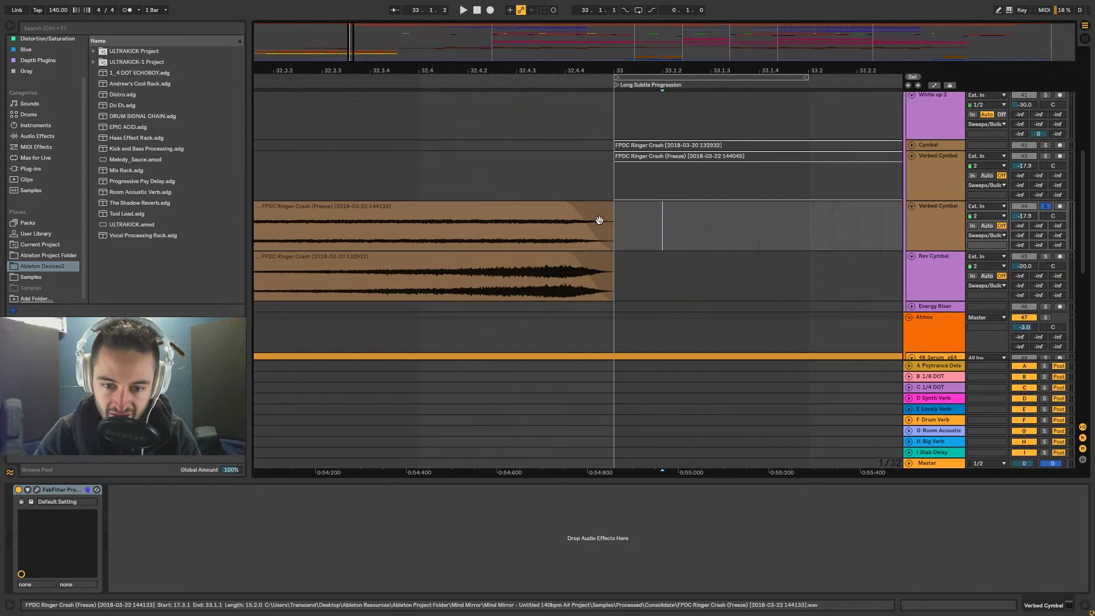
Step: Audition the faded ending of the lower Verbed Cymbal's reversed crash around bar 33
left_click(492, 232)
key("space")
key("space")
key("space")
key("space")
left_click(612, 114)
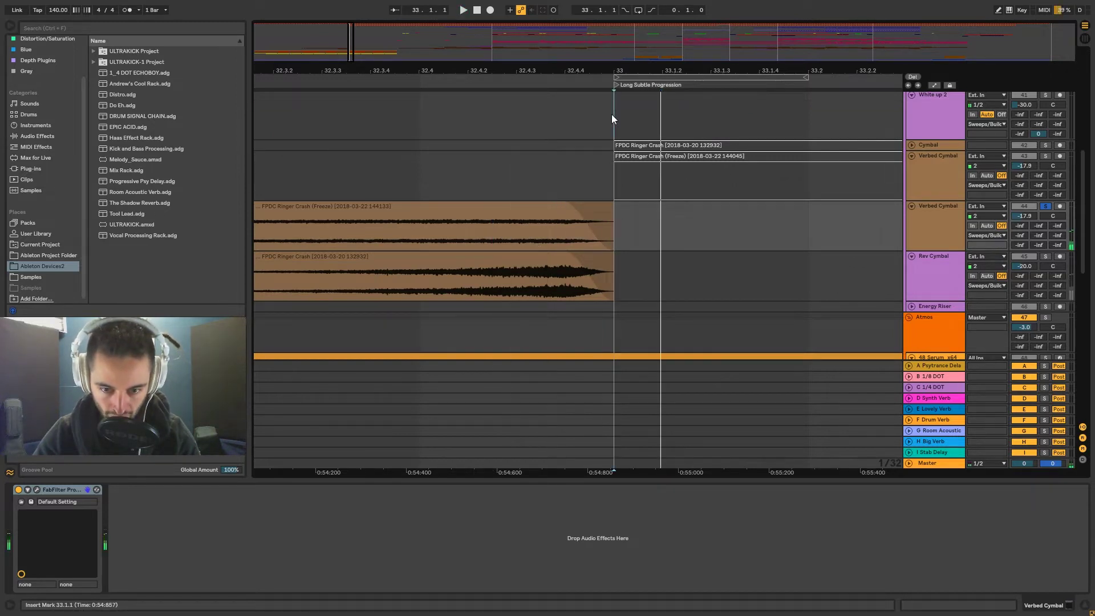
key("space")
key("space")
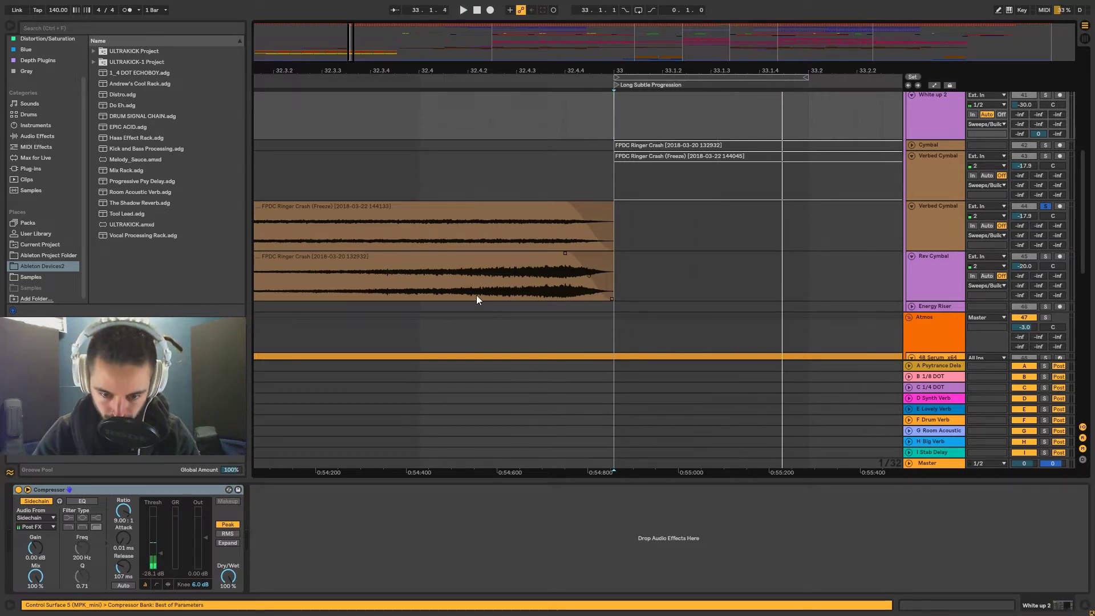
Step: Select the Rev Cymbal's reversed clip before bar 33 and play across its ending from 32.4.1
left_click(477, 295)
key("space")
key("space")
left_click(419, 282)
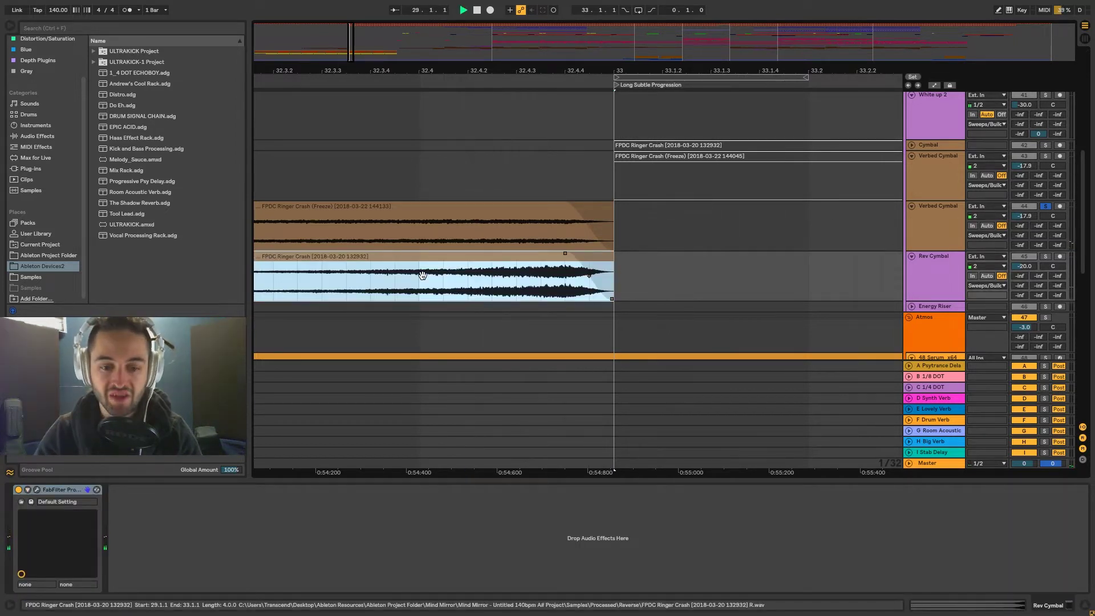
key("space")
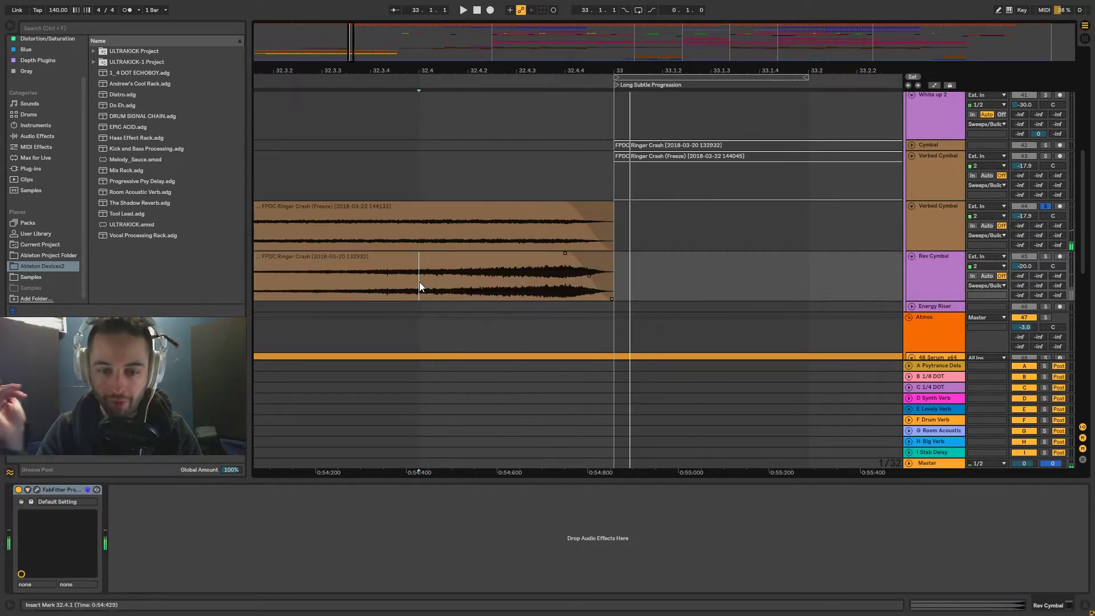
key("space")
key("space")
Step: Turn off solo on the lower Verbed Cymbal track and play the full mix from 32.4.1 past bar 33
left_click(1044, 206)
key("space")
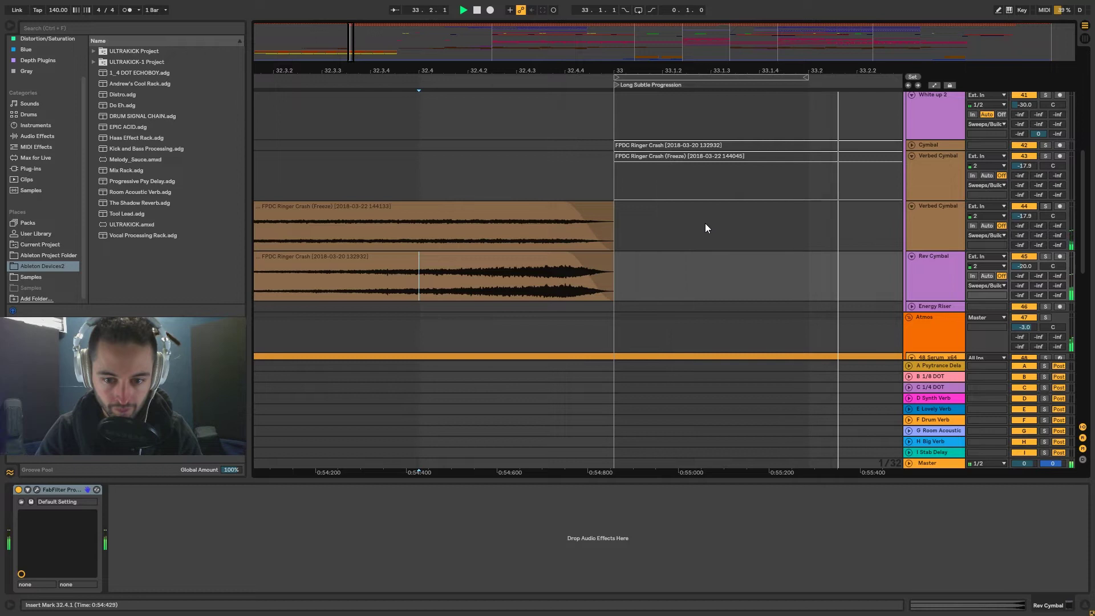
left_click_drag(635, 71, 635, 29)
key("space")
Step: Fold the Sweeps/Builds and Atmos groups
scroll(644, 203, "up", 1)
scroll(644, 204, "up", 10)
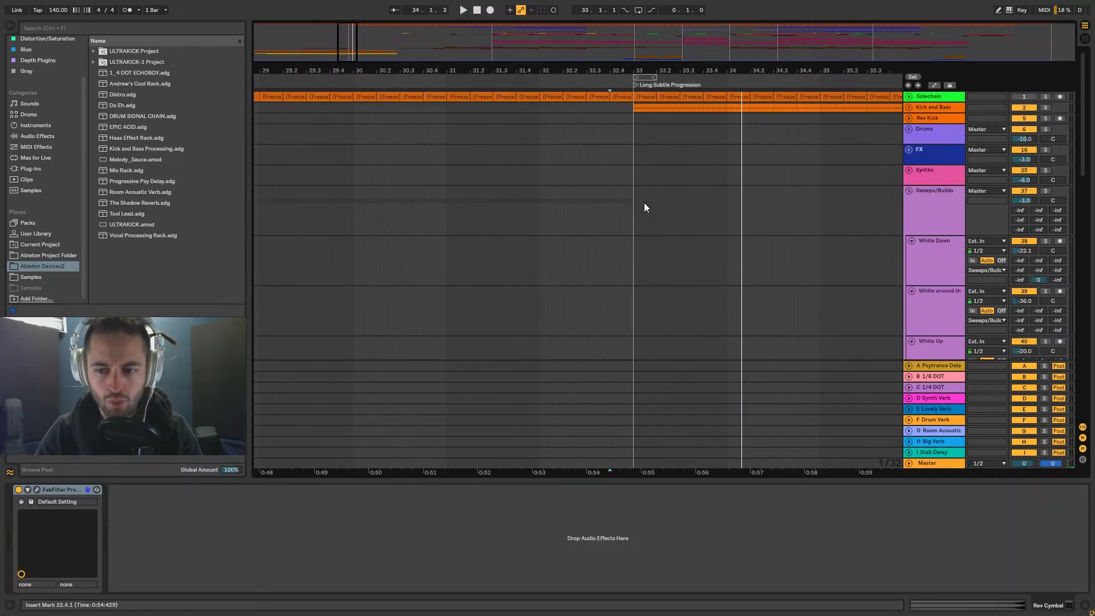
left_click(909, 191)
left_click(908, 222)
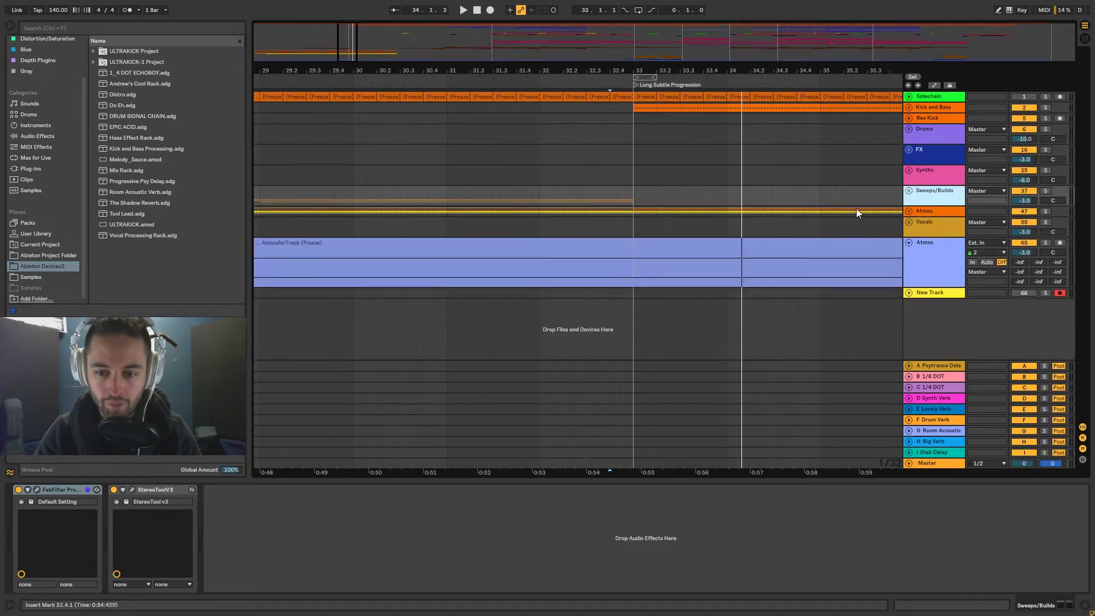
Step: Place the insert marker at 32.3.3 on the Drums group and play into the Kick and Bass entry at bar 33
left_click_drag(693, 72, 690, 72)
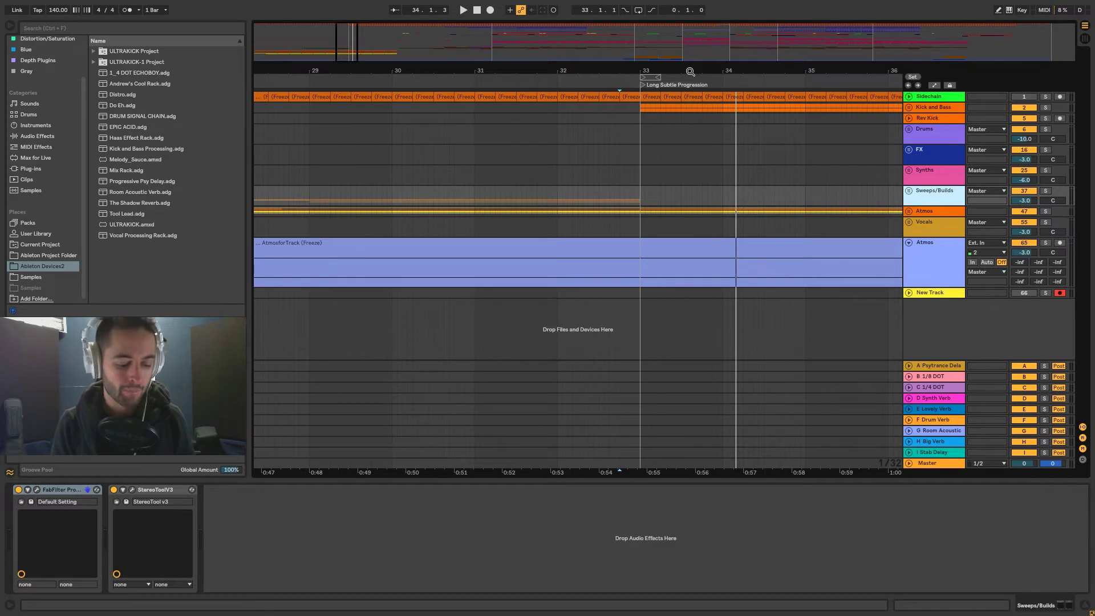
left_click_drag(690, 71, 559, 78)
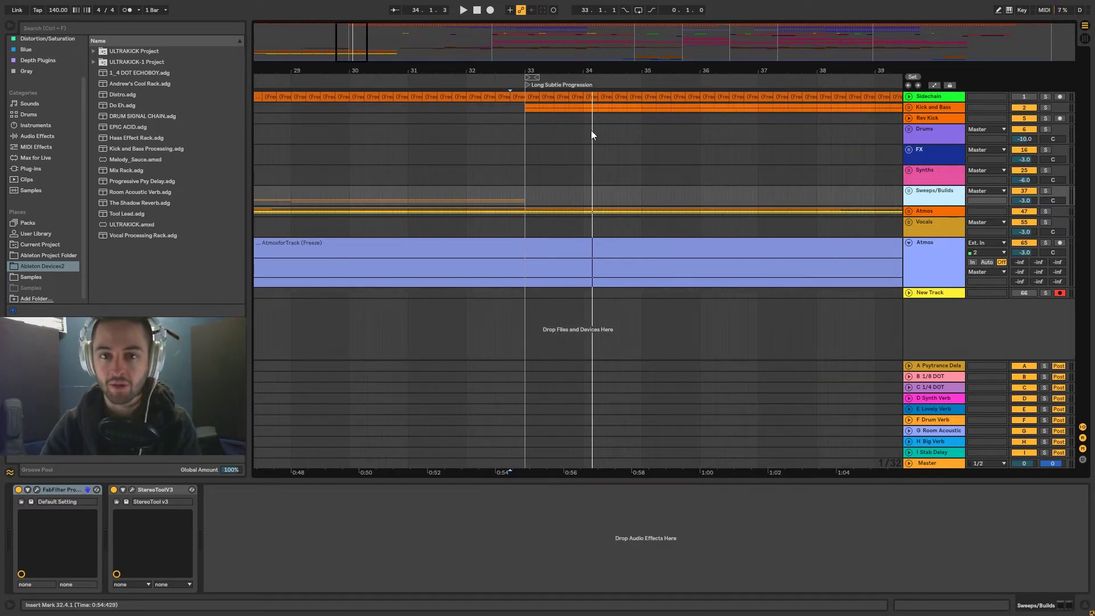
left_click_drag(558, 69, 558, 85)
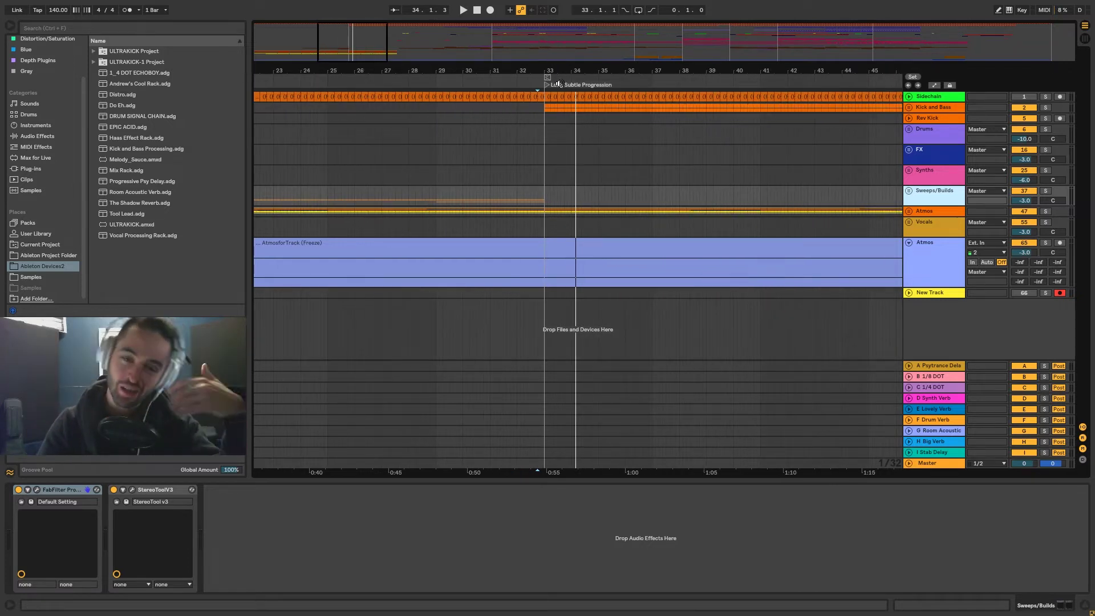
left_click(534, 132)
left_click(539, 131)
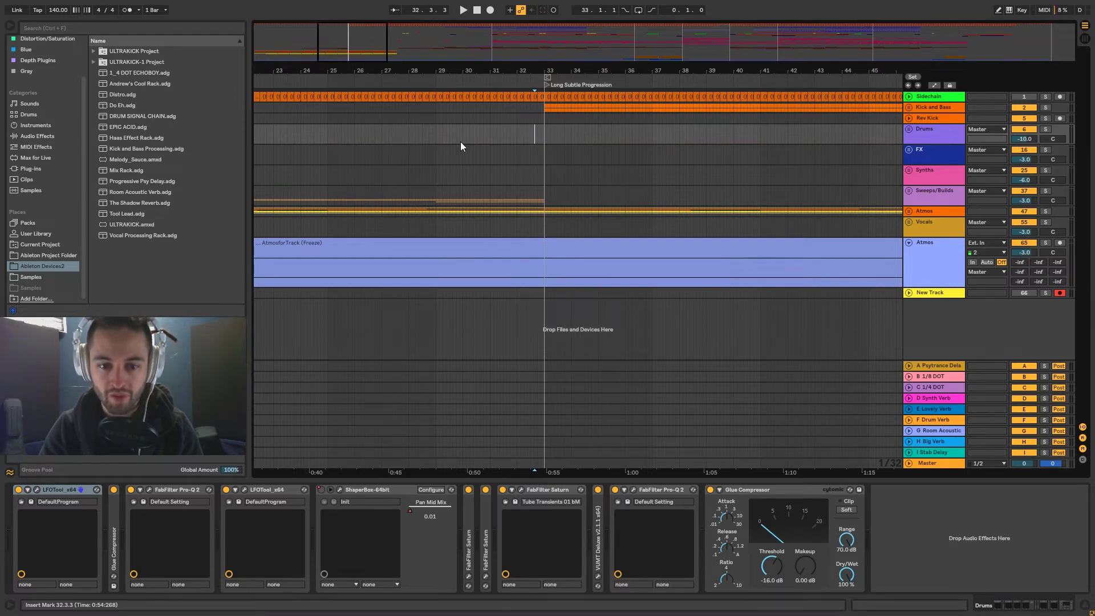
key("space")
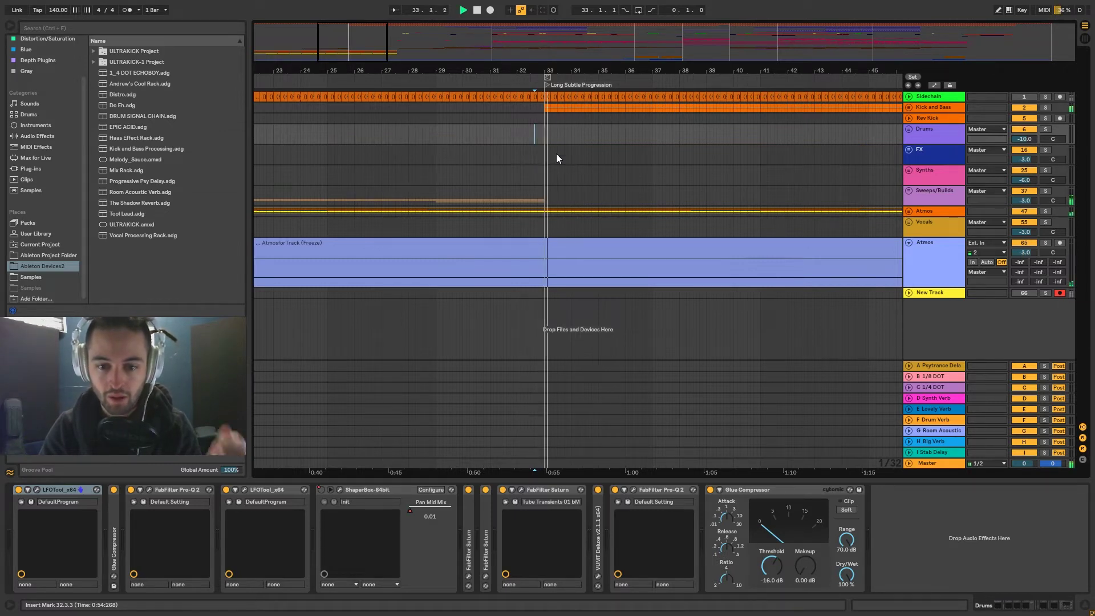
Step: Show the arrangement from bar 1 to about bar 109 and set the fixed grid to 4 Bars
left_click_drag(658, 74, 425, 63)
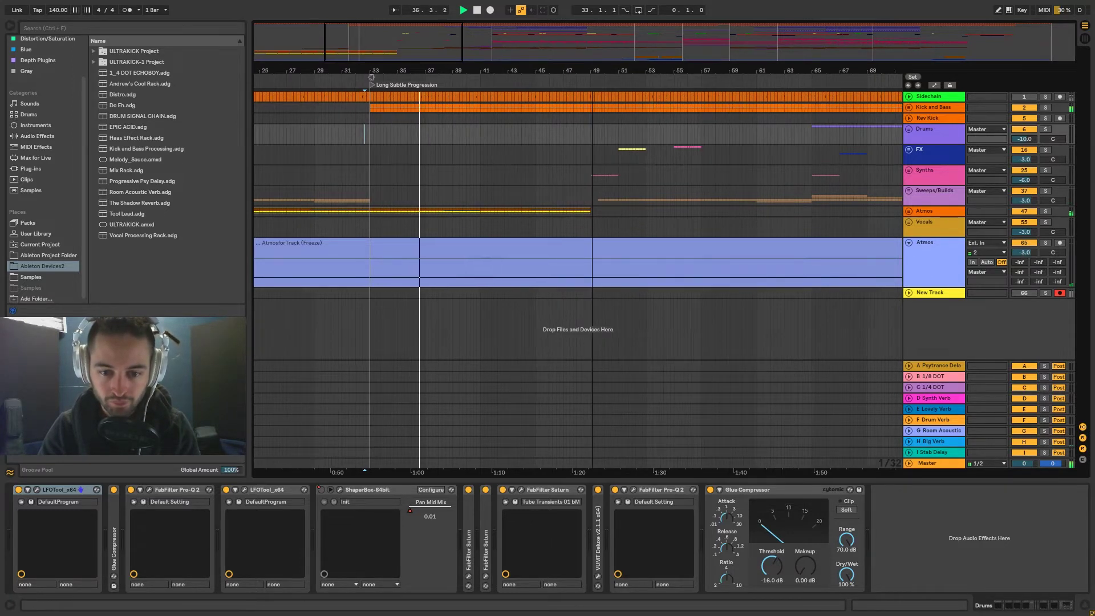
left_click_drag(541, 72, 542, 84)
right_click(512, 137)
left_click(560, 224)
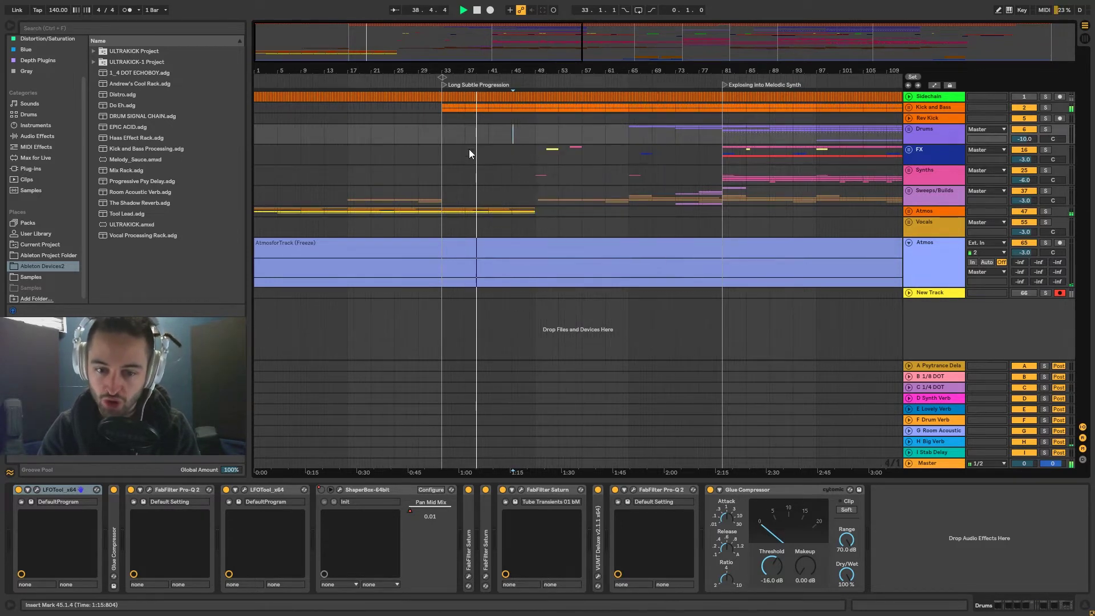
Step: During playback, highlight the Atmos group from bar 33 to 49 and the FX group from bar 33 to 81
left_click_drag(440, 210, 535, 211)
left_click(536, 211)
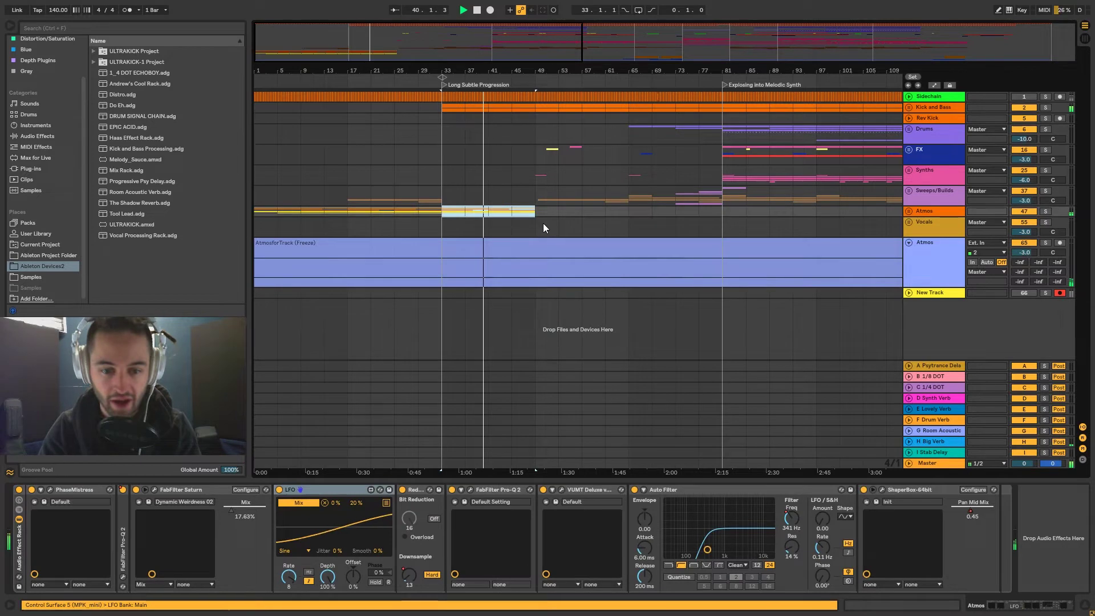
left_click(536, 186)
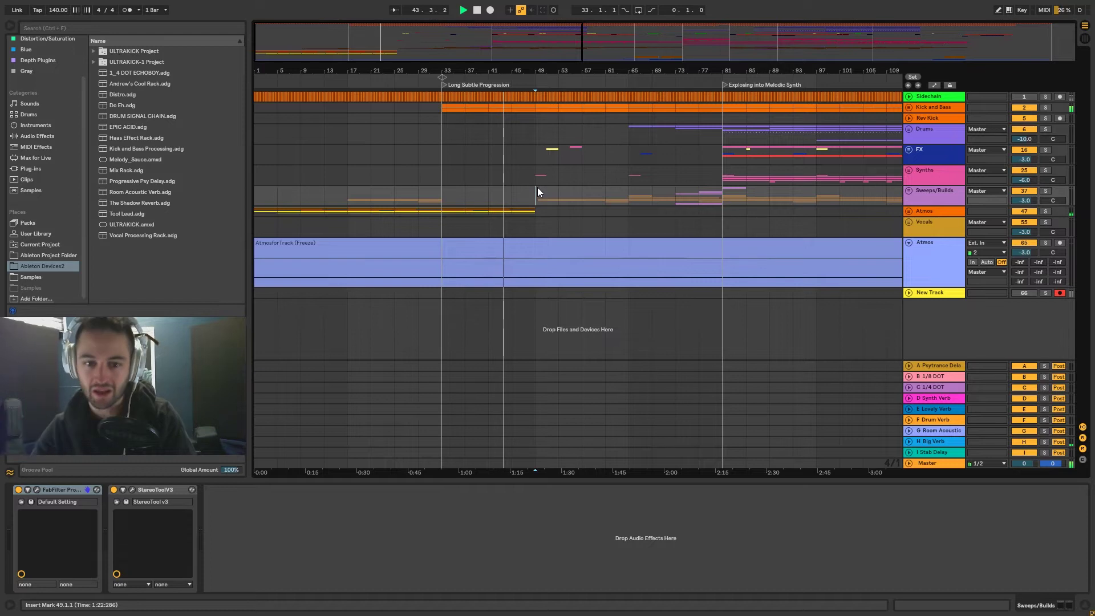
left_click_drag(440, 162, 716, 164)
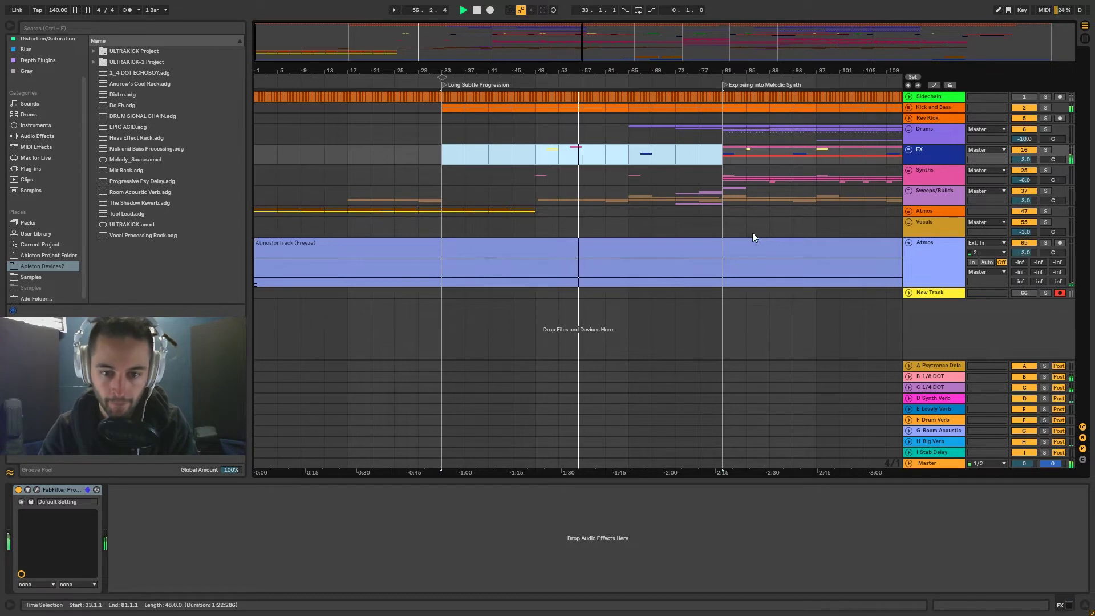
Step: Stop playback after bar 57 and show the effects on the C 1/4 DOT and B 1/8 DOT returns
left_click(573, 172)
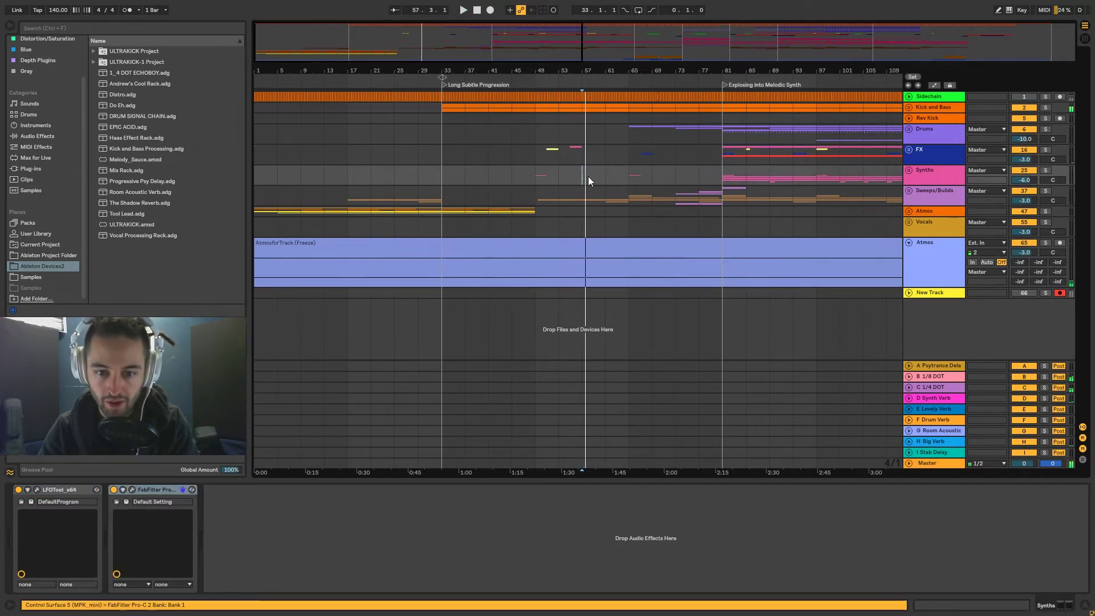
left_click(938, 386)
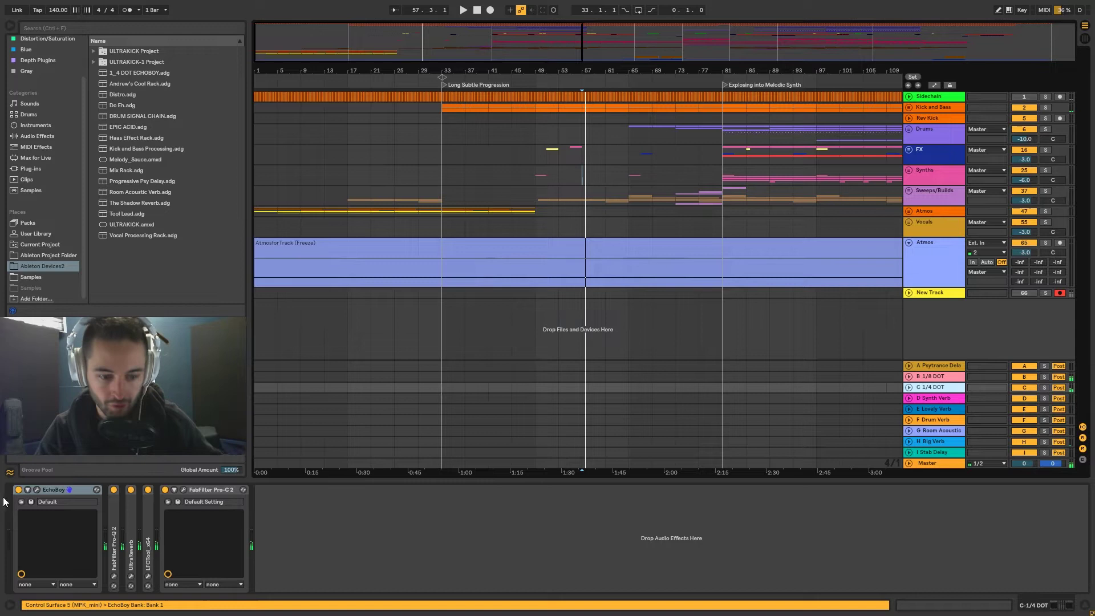
left_click(18, 490)
left_click(941, 377)
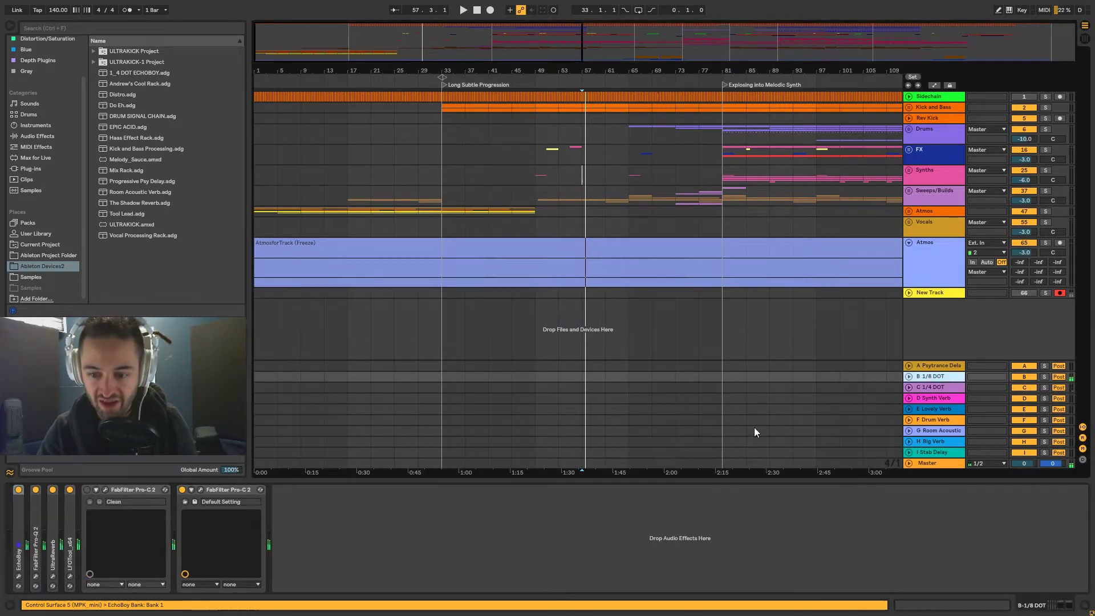
Step: Unfold the Synths group and the Throaty Acid track to show its frozen clip at bar 49
left_click(558, 149)
left_click(909, 171)
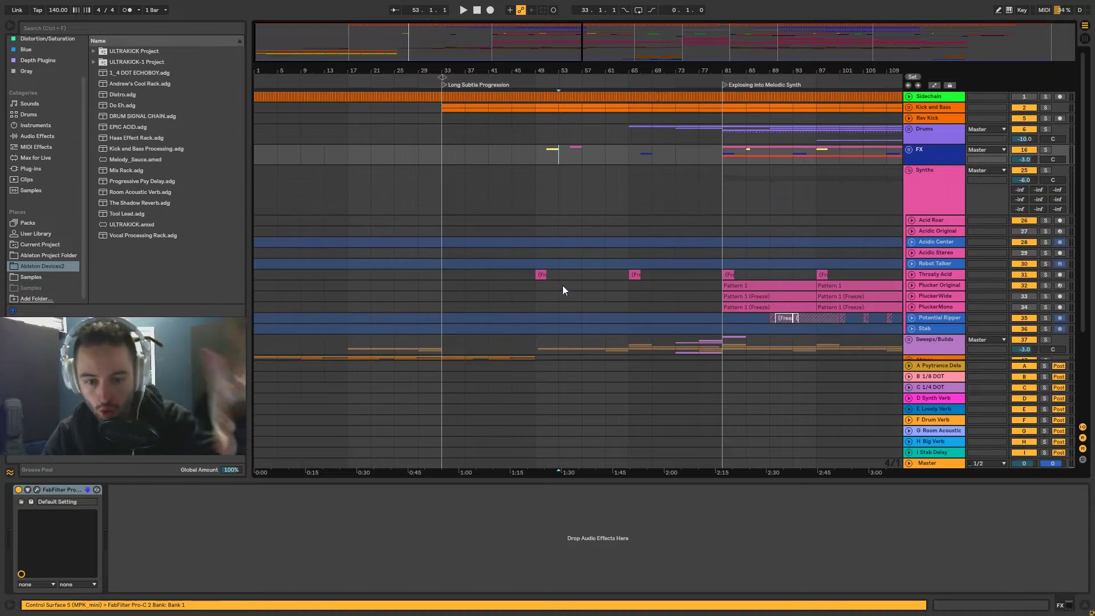
left_click(911, 274)
mouse_move(543, 69)
left_mouse_down()
mouse_move(543, 114)
mouse_move(544, 68)
left_mouse_up()
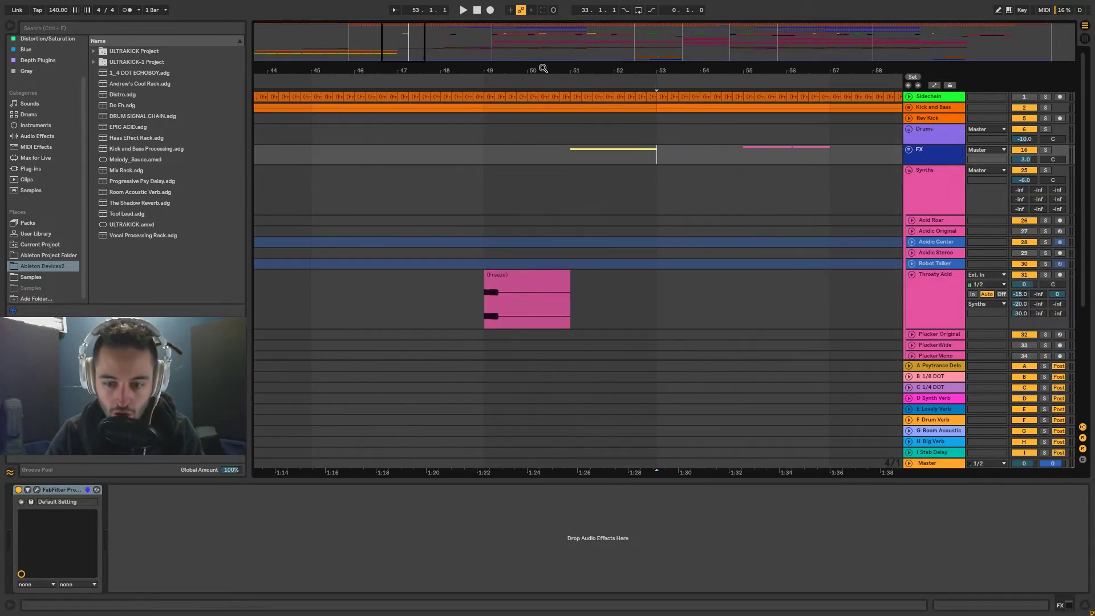
Step: Show the Throaty Acid track's effects chain and select its frozen clip from bar 49 to 51
left_click(945, 275)
left_click(526, 288)
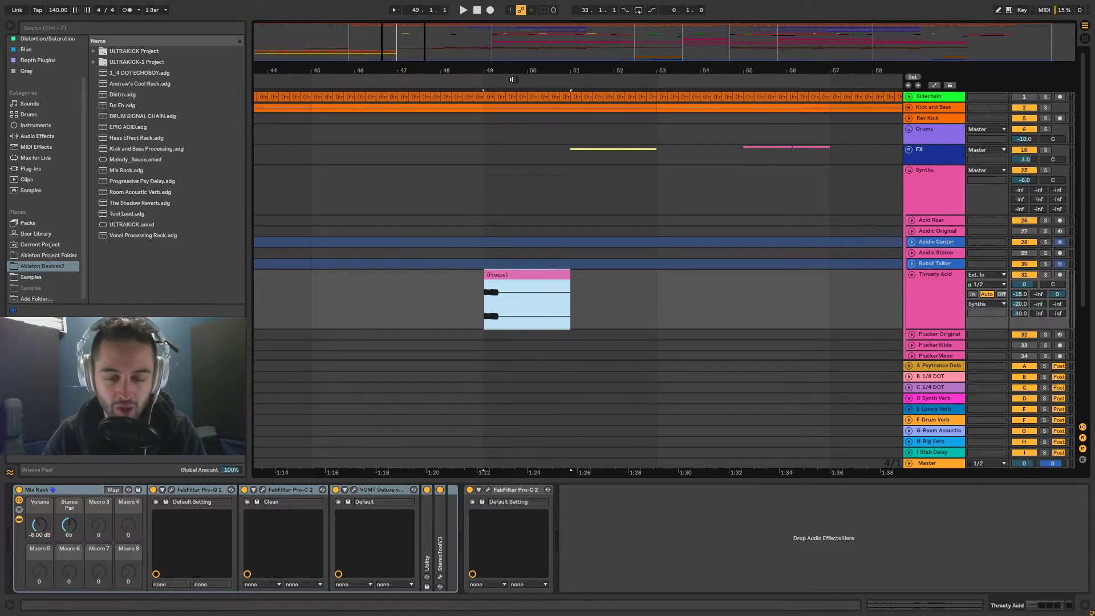
key("minus")
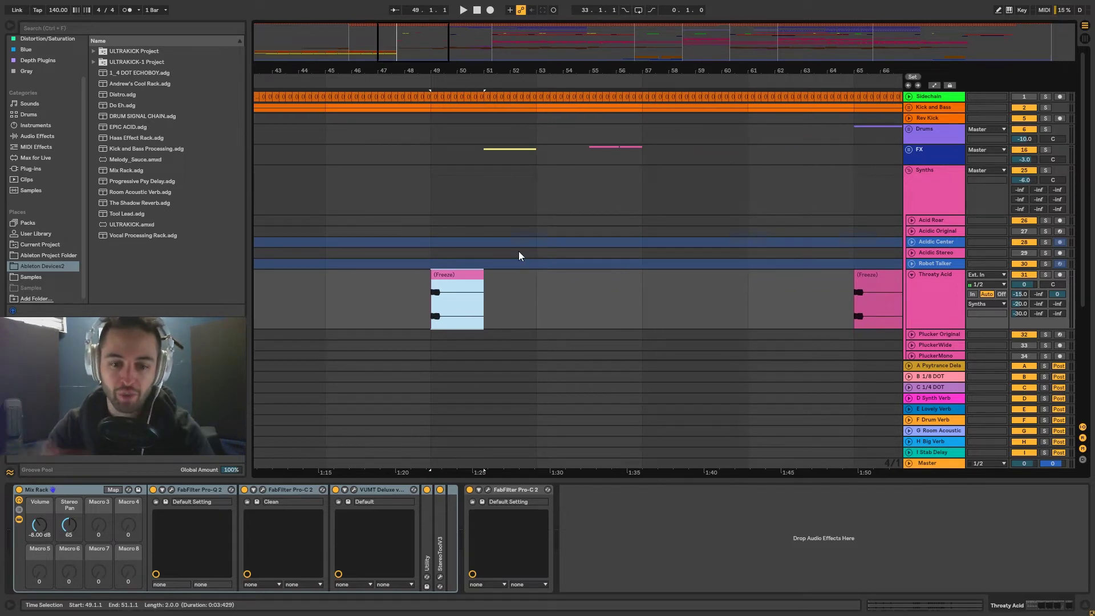
left_click(915, 286)
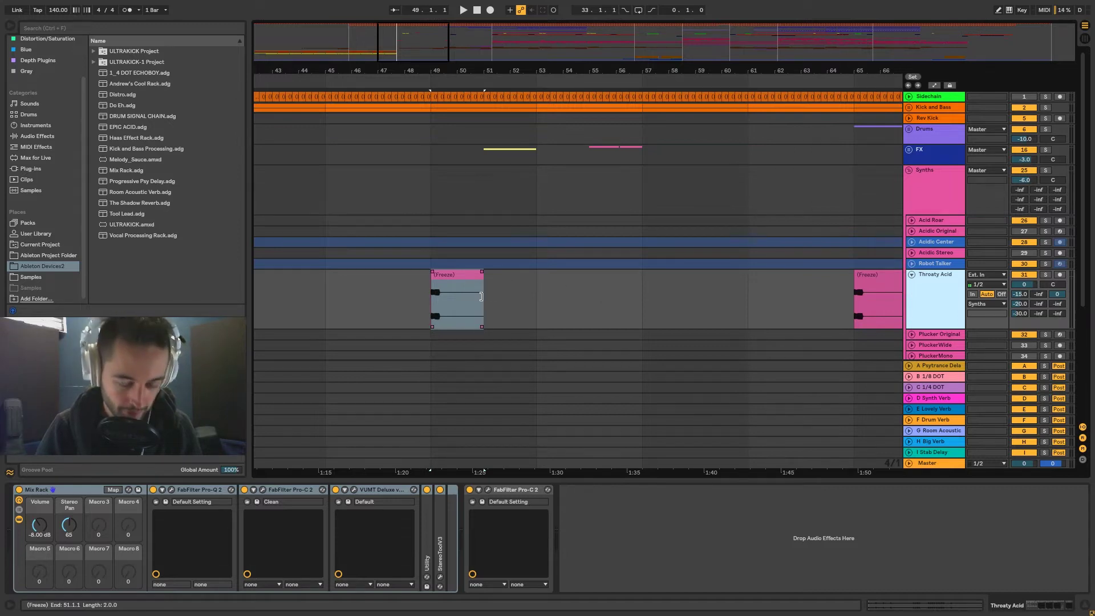
Step: Solo the Throaty Acid track and play the song from its frozen clip at bar 49 to hear its delay tail
left_click_drag(450, 67, 450, 108)
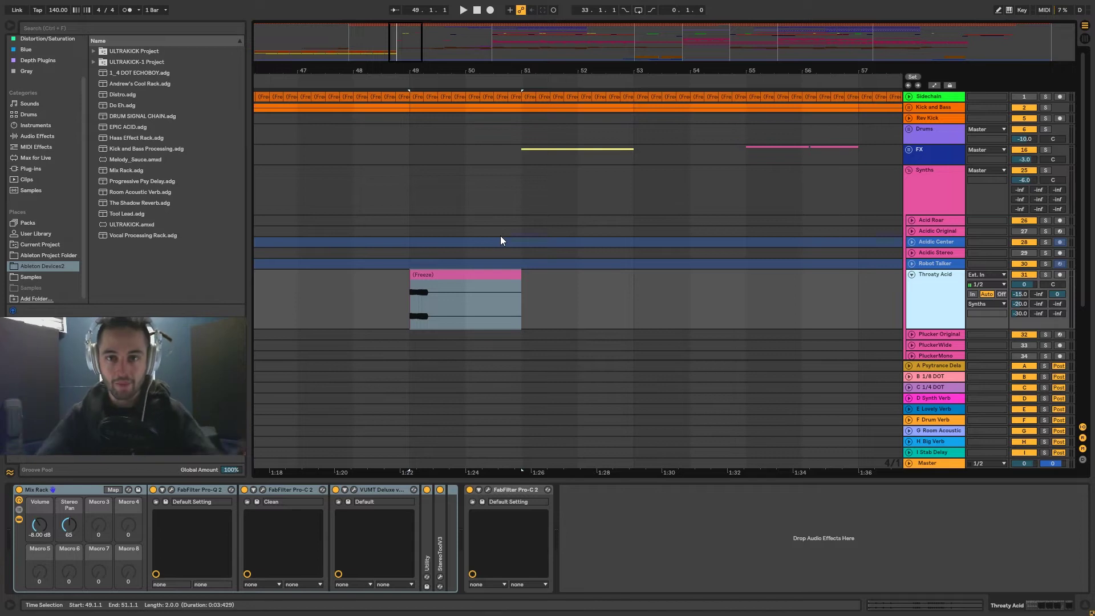
left_click(1044, 275)
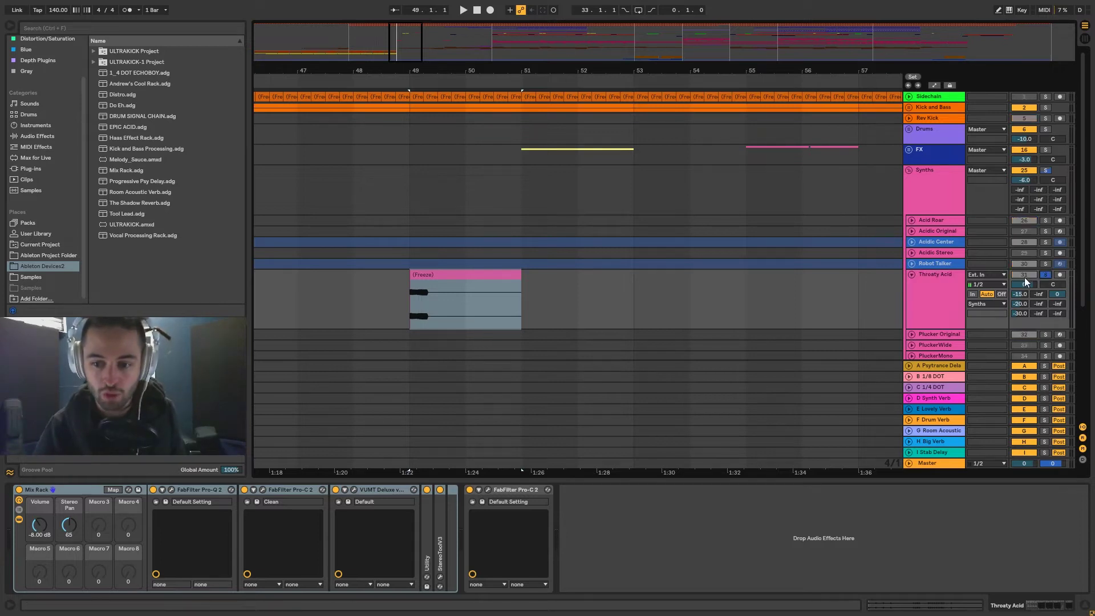
left_click(484, 276)
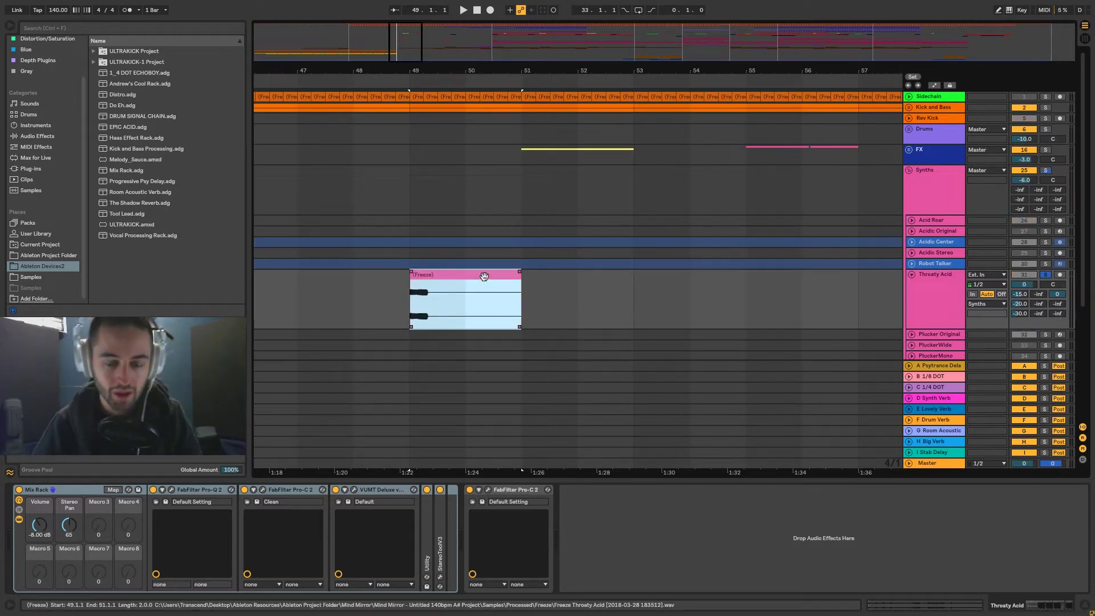
key("space")
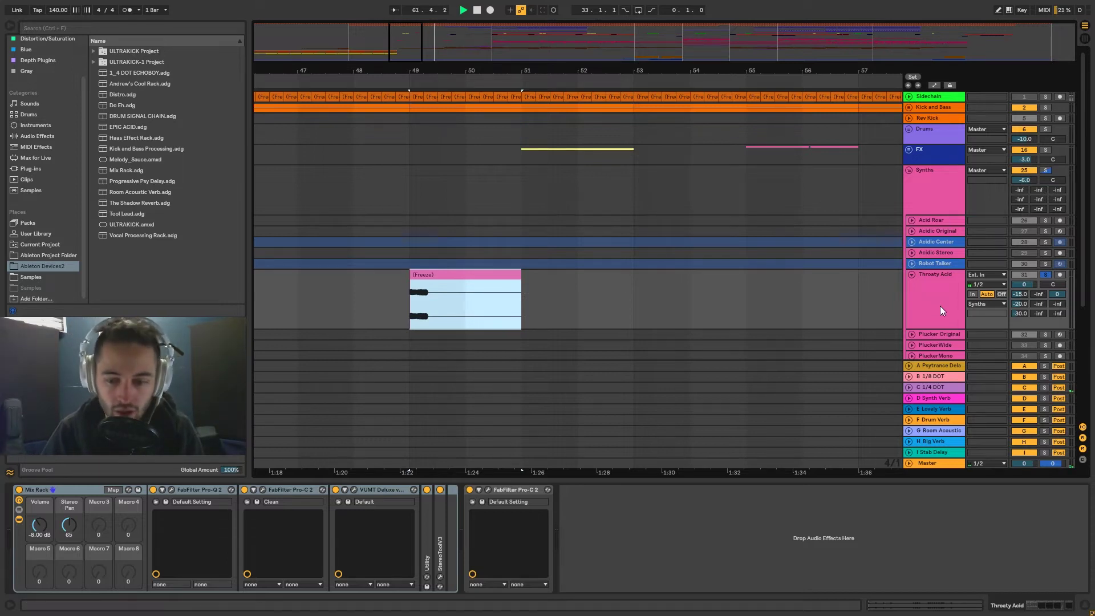
key("space")
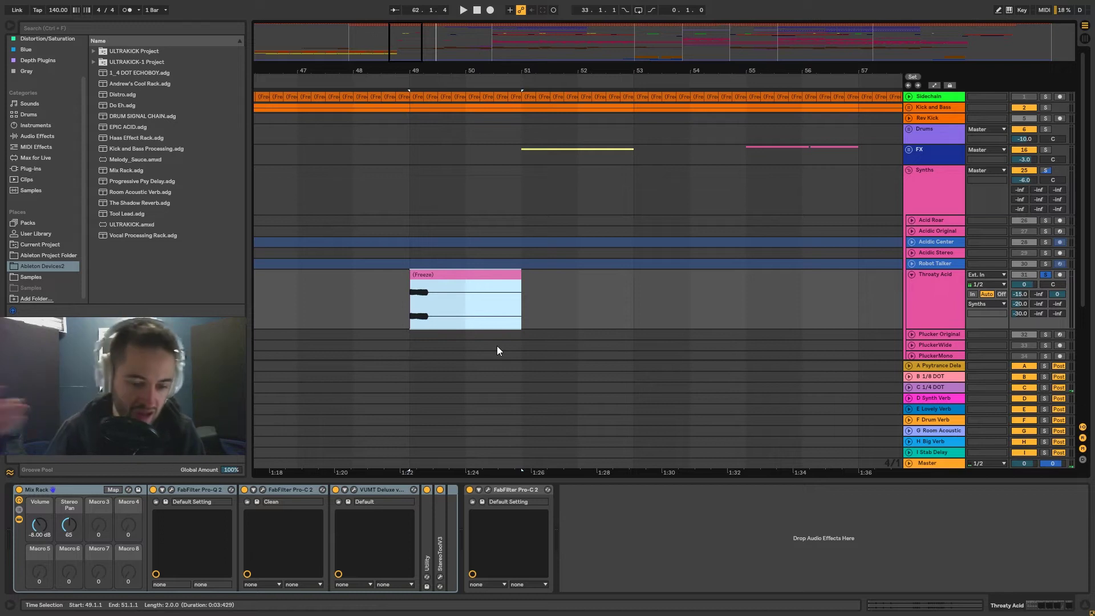
Step: Open EchoBoy on the C 1/4 DOT return, place its window below the Throaty Acid clip, and view its echo style list
left_click(261, 489)
left_click(261, 489)
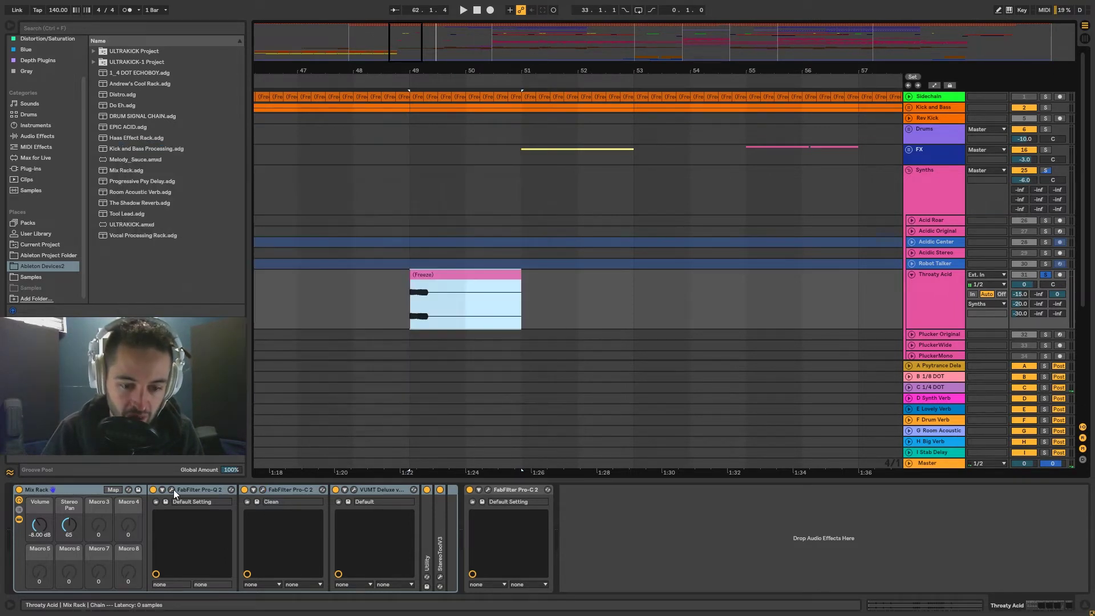
left_click(935, 387)
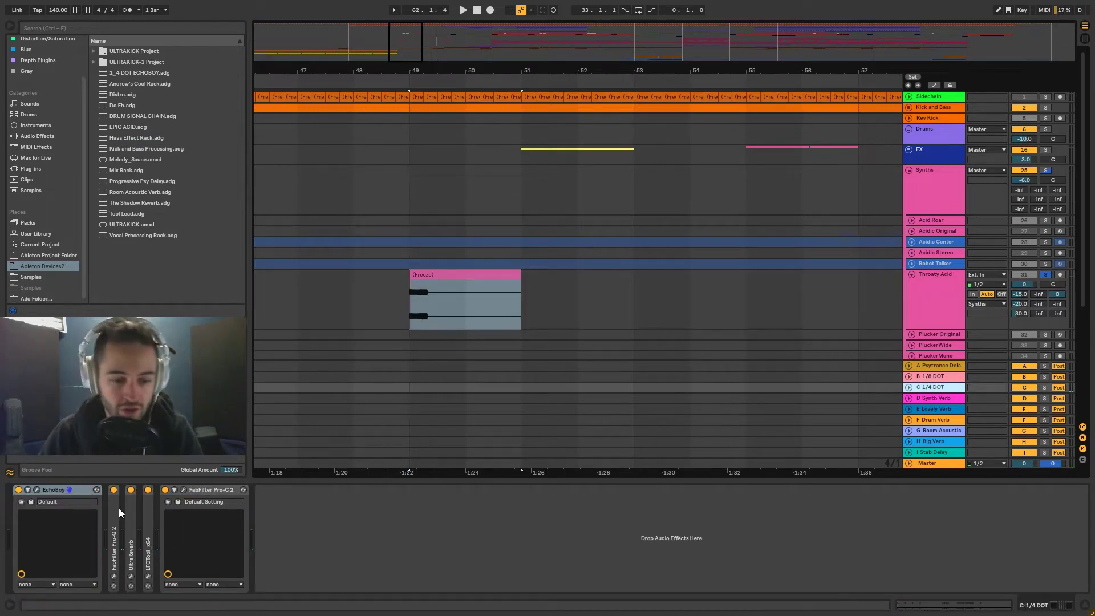
left_click(37, 490)
left_click_drag(268, 144, 514, 342)
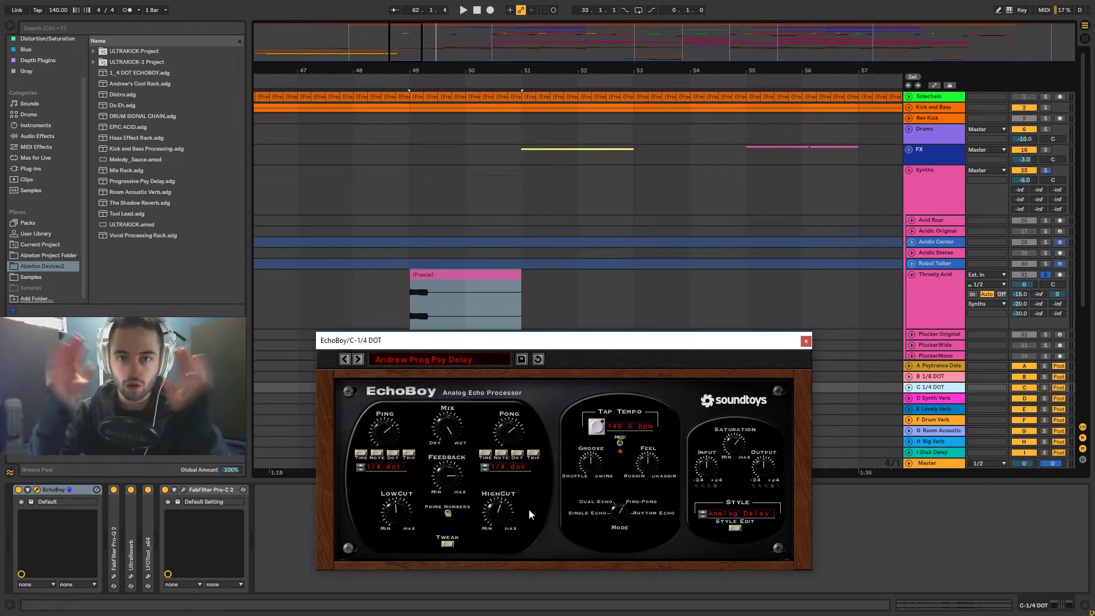
left_click(772, 516)
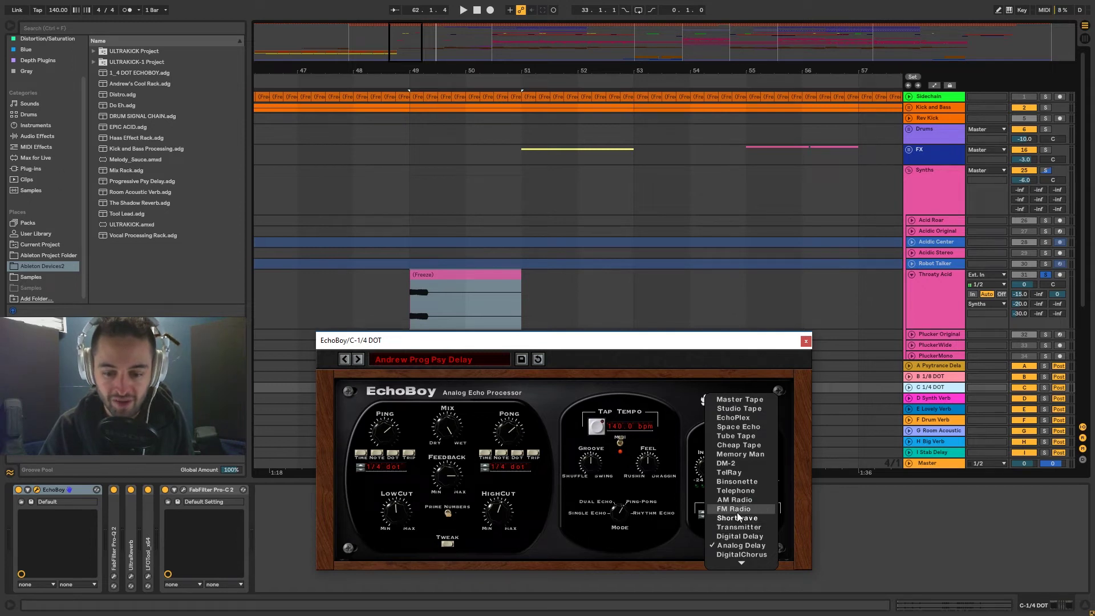
left_click(807, 499)
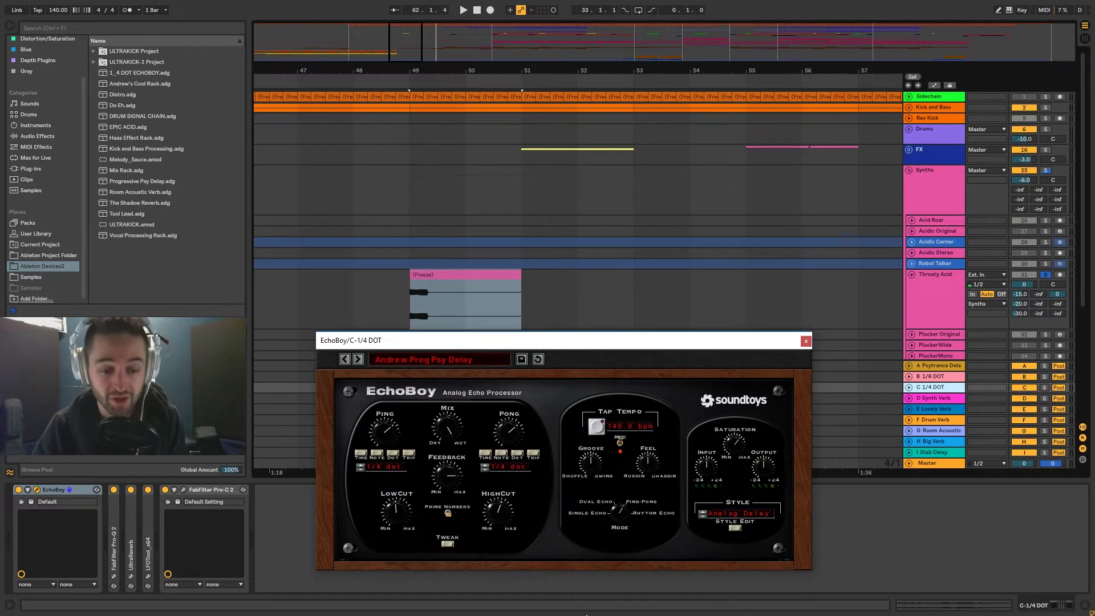
Step: Open Pro-Q 2 on the C 1/4 DOT return and examine its curve while playing the Throaty Acid clip from bar 49
double_click(114, 511)
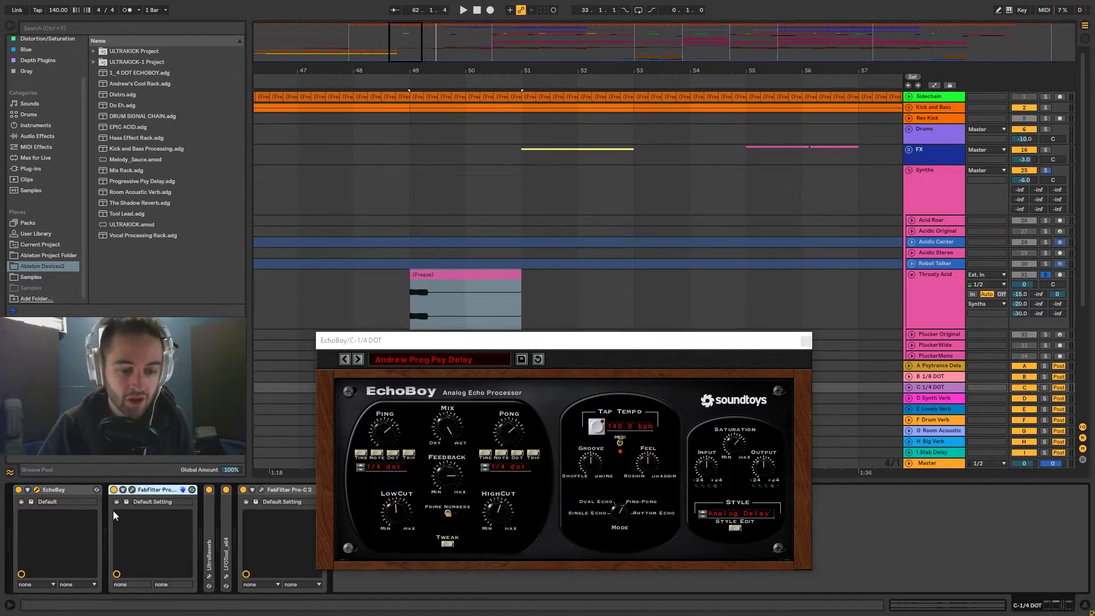
left_click(61, 491)
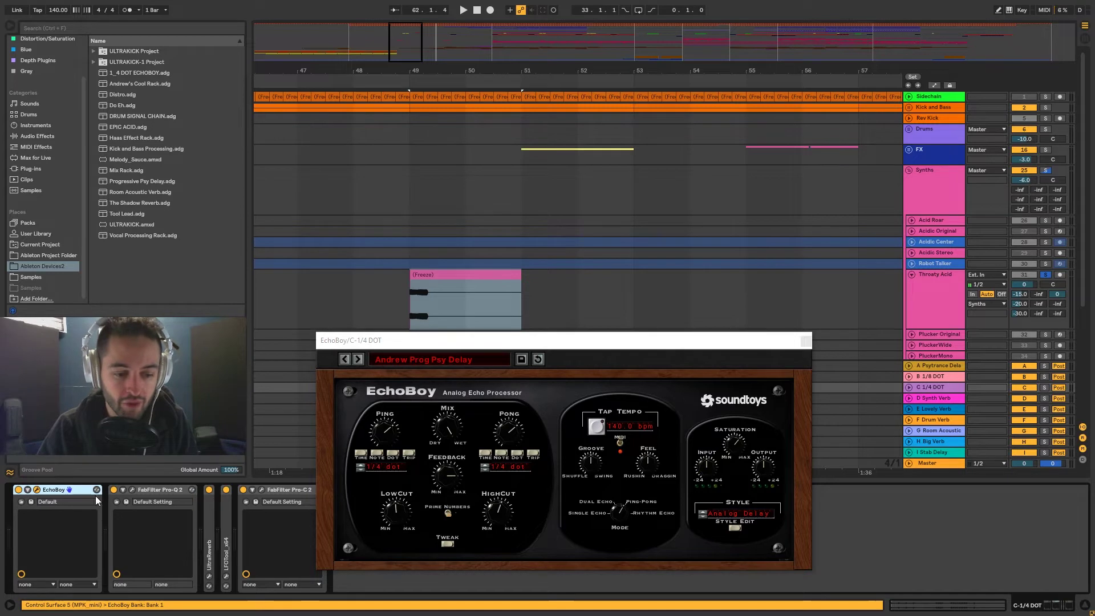
left_click(133, 490)
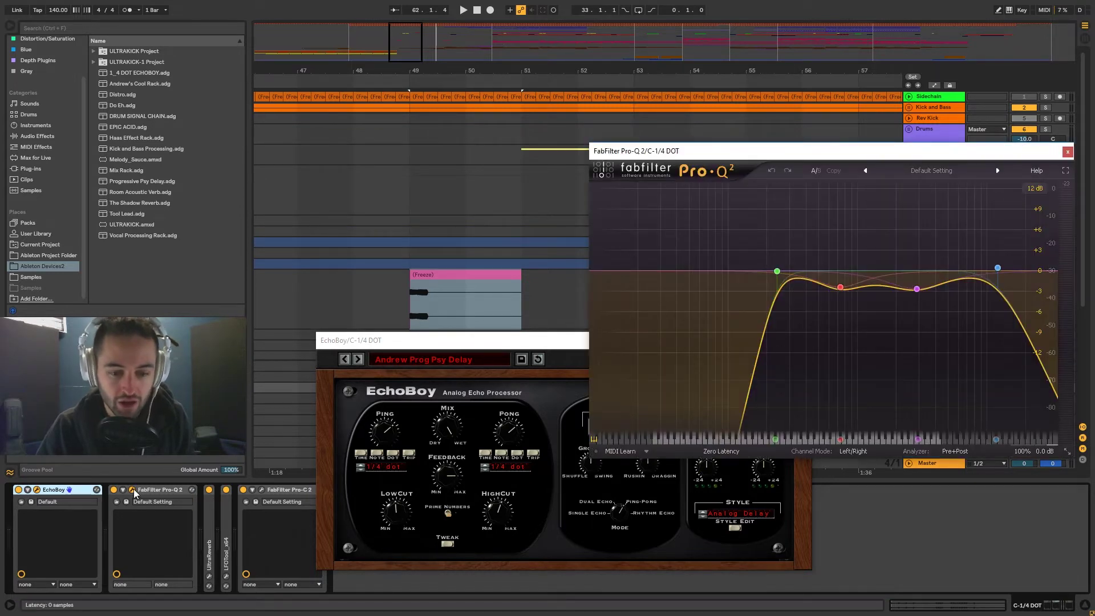
left_click(444, 278)
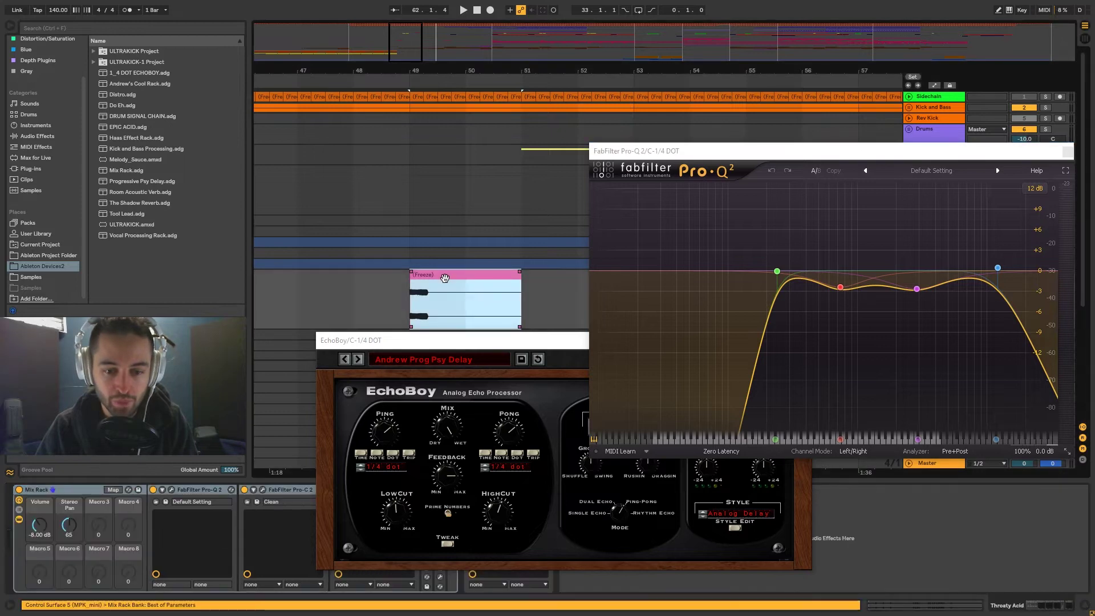
key("space")
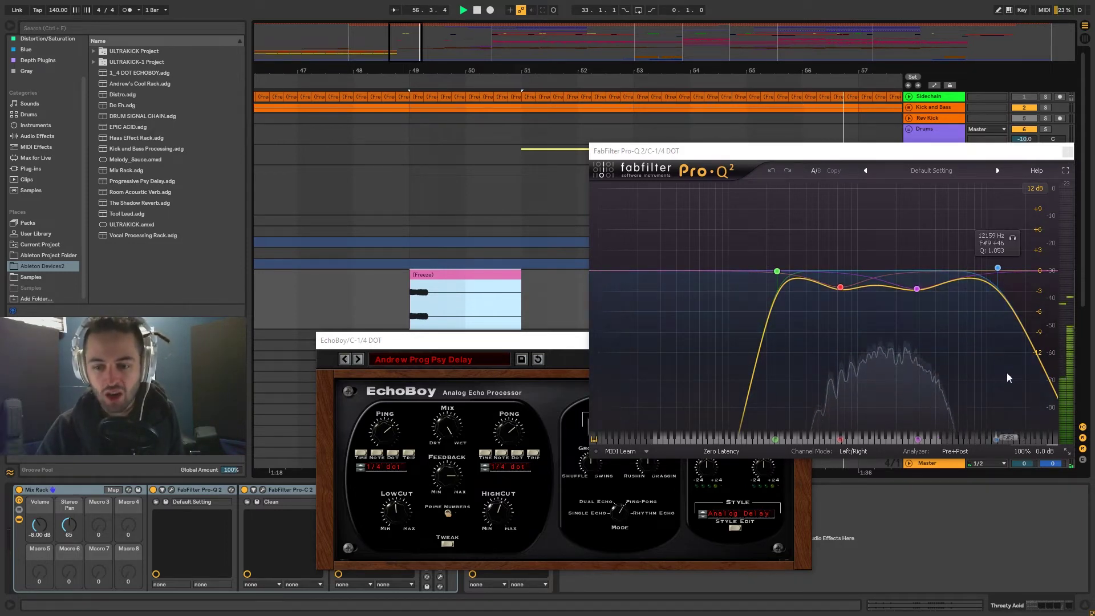
left_click(1067, 151)
left_click(518, 309)
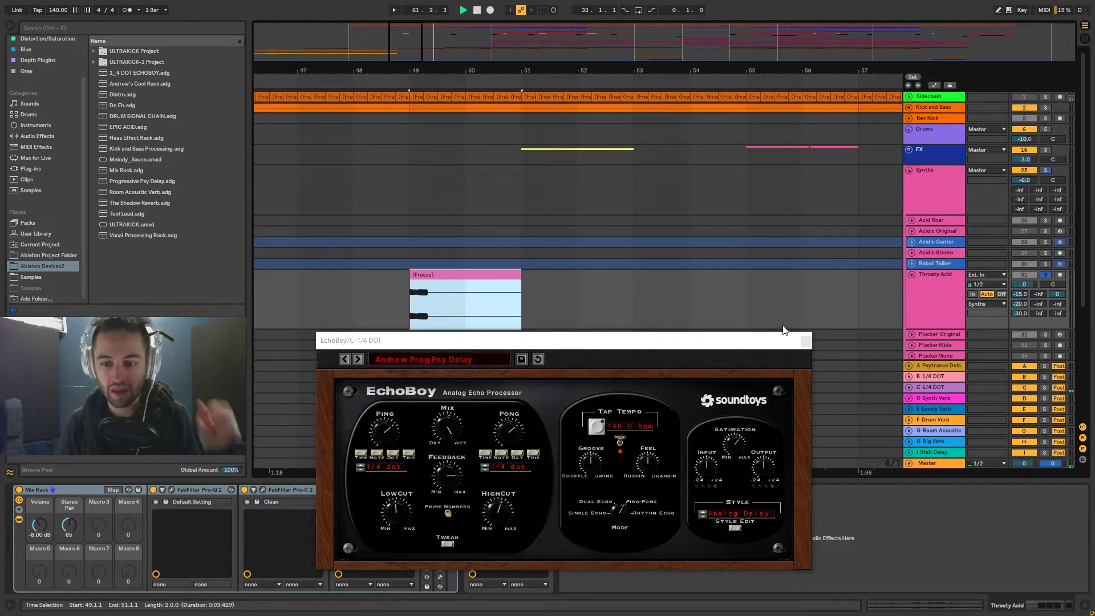
Step: Inspect the UltraReverb settings on the C 1/4 DOT return, and close the UltraReverb and EchoBoy windows
left_click(944, 388)
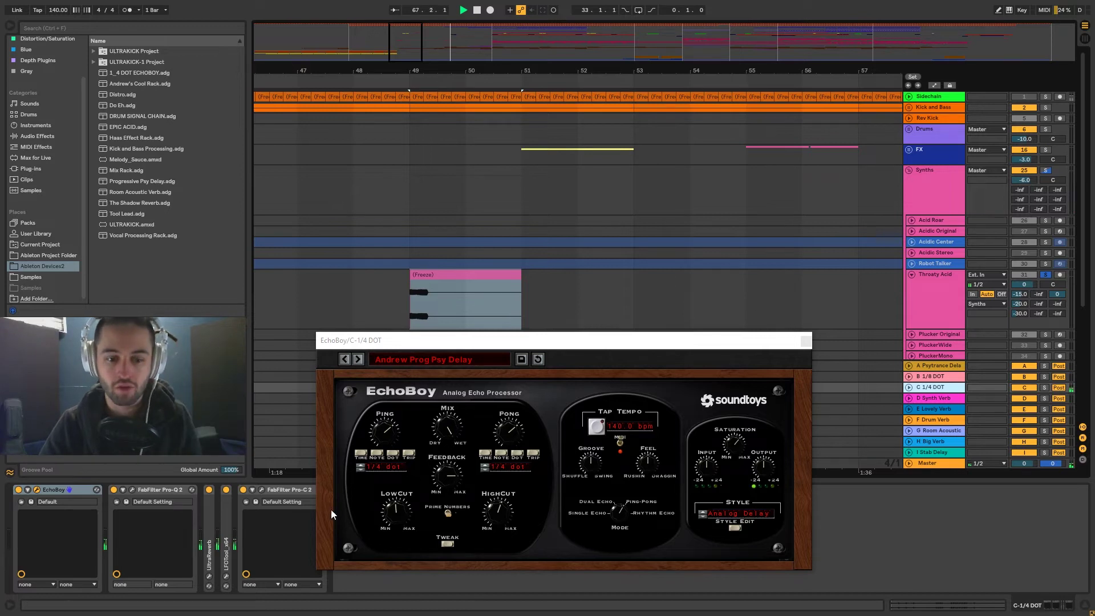
double_click(209, 518)
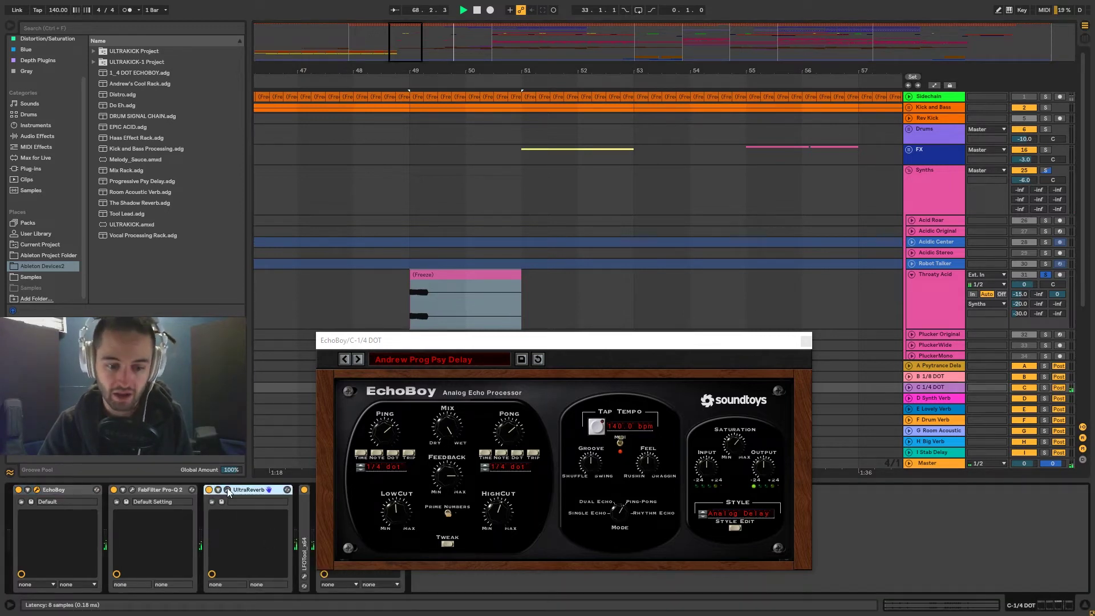
left_click(228, 490)
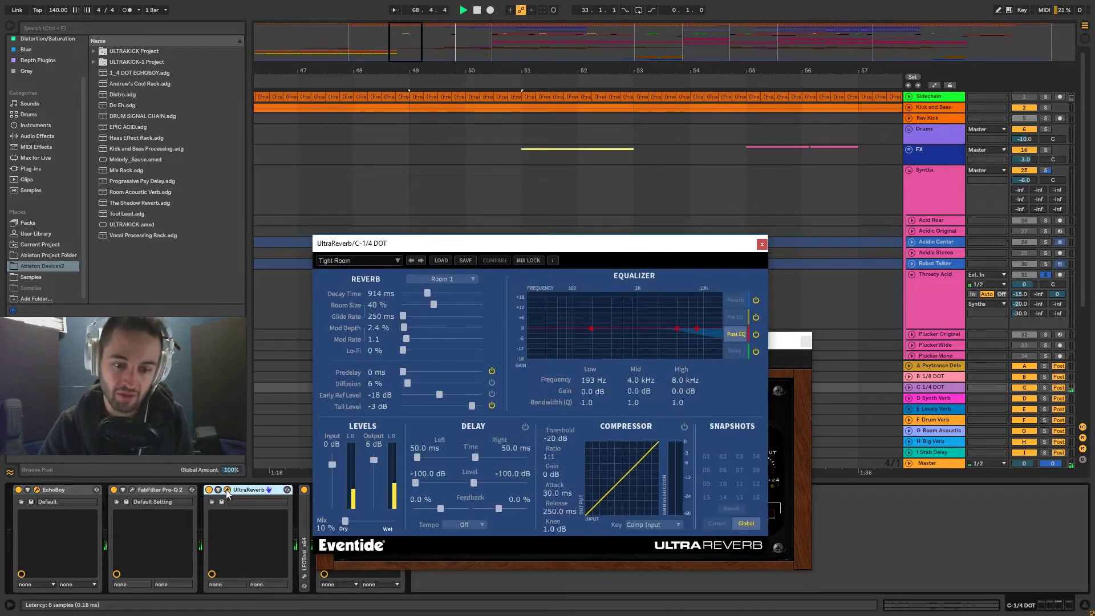
left_click(762, 244)
left_click(805, 341)
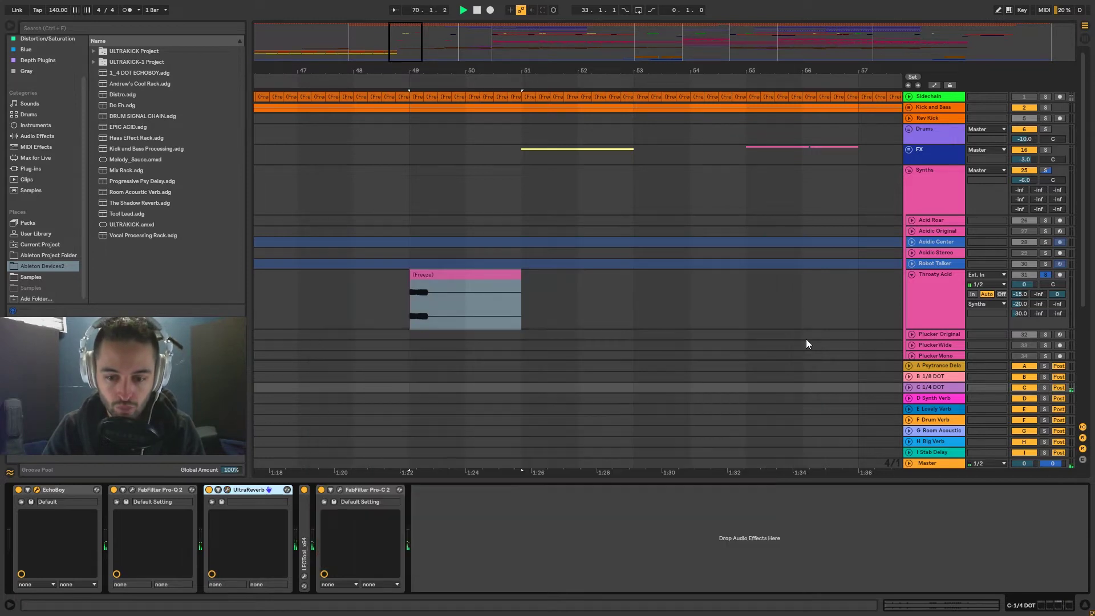
Step: Switch the C 1/4 DOT return's UltraReverb off and on, and play the Throaty Acid clip from bar 49 with EchoBoy bypassed
left_click(210, 490)
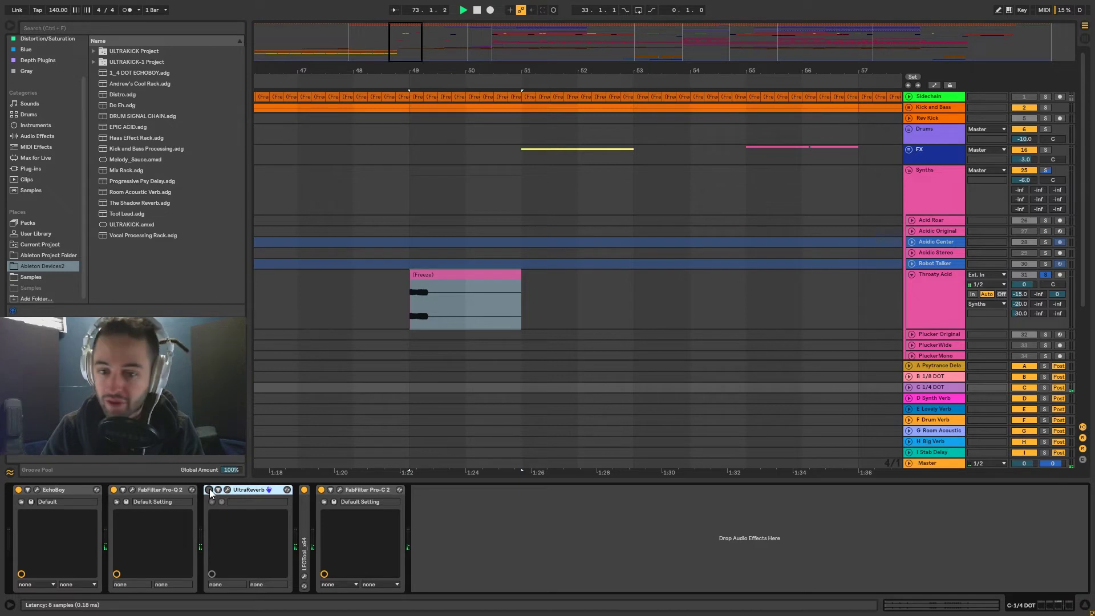
left_click(209, 490)
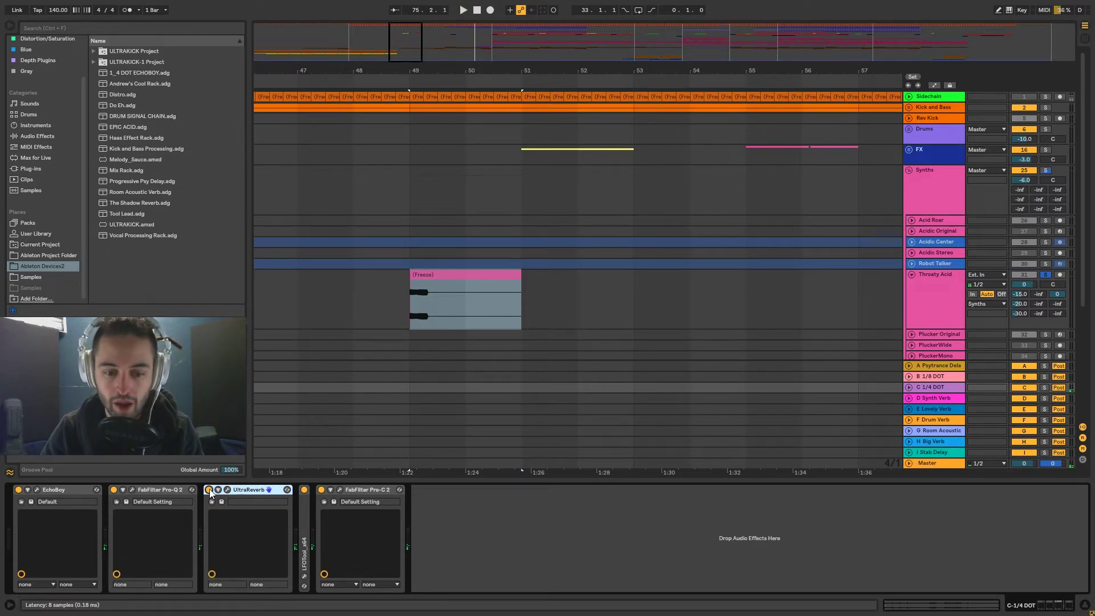
left_click(633, 300)
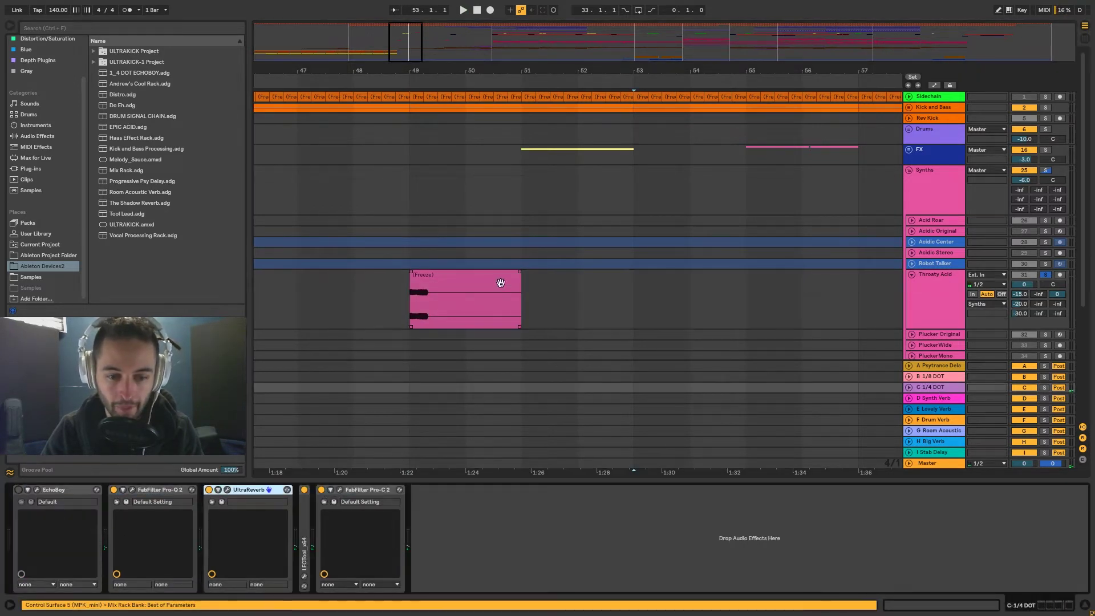
left_click(500, 281)
left_click(935, 388)
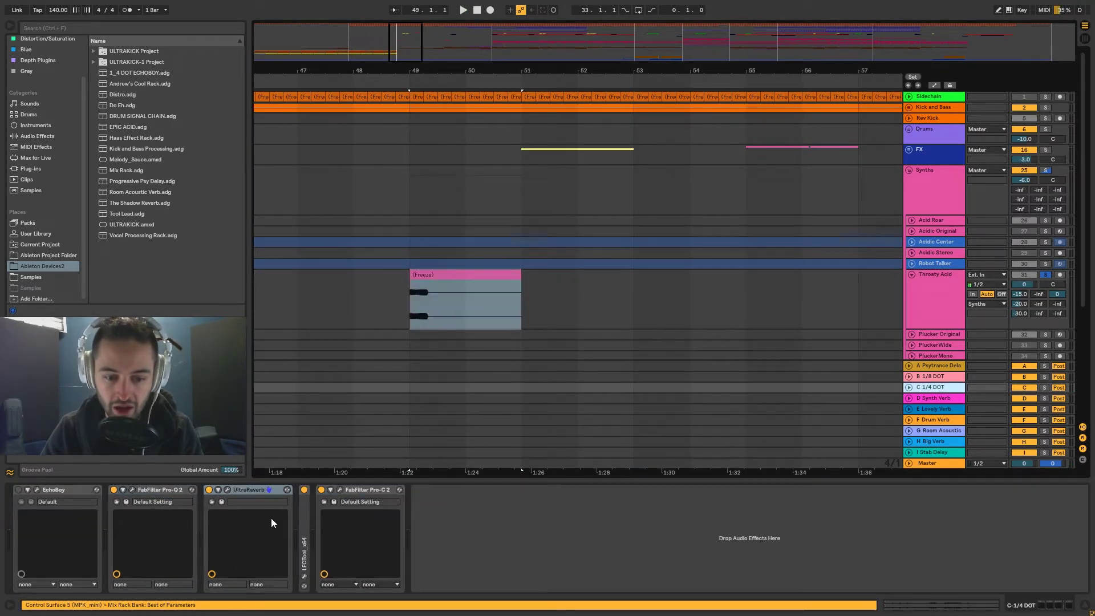
left_click(465, 278)
key("space")
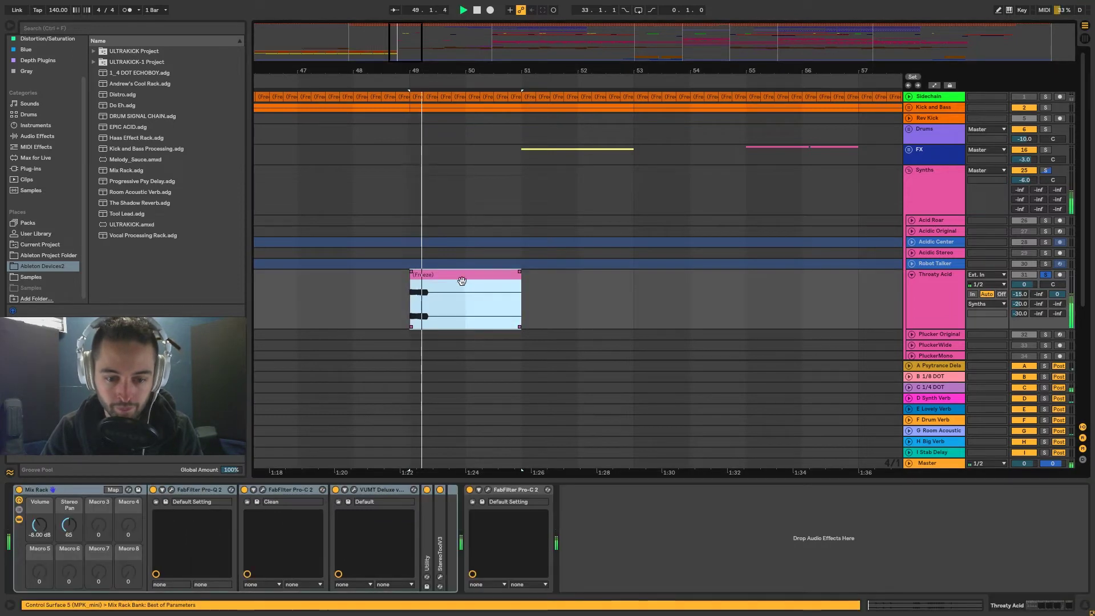
left_click(482, 377)
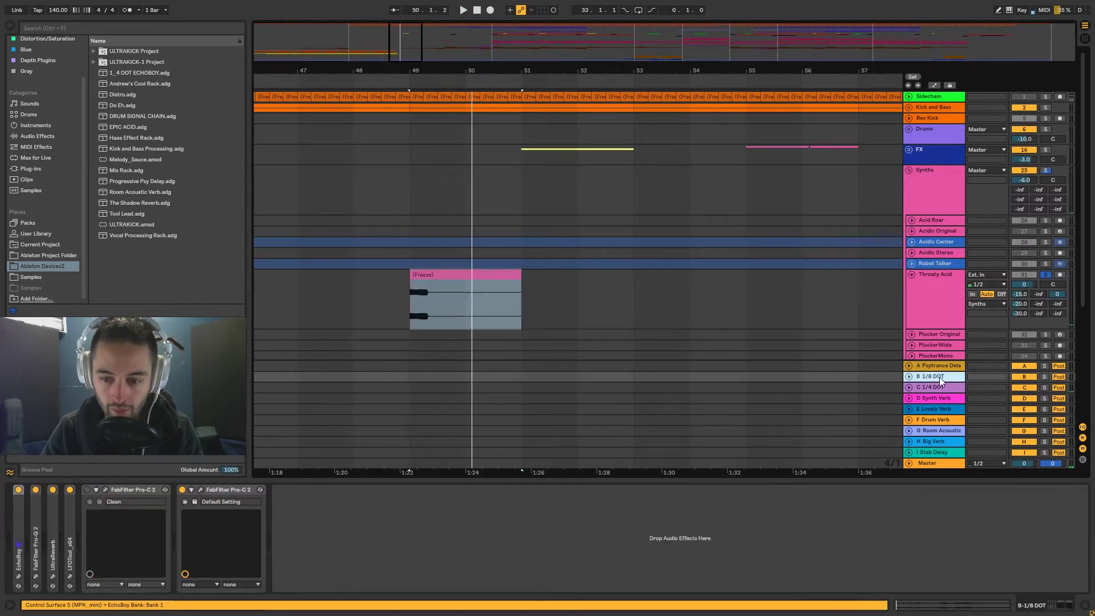
Step: Audition the Throaty Acid clip from bar 49 with UltraReverb bypassed and enabled on the C 1/4 DOT return, leaving it enabled
left_click(931, 384)
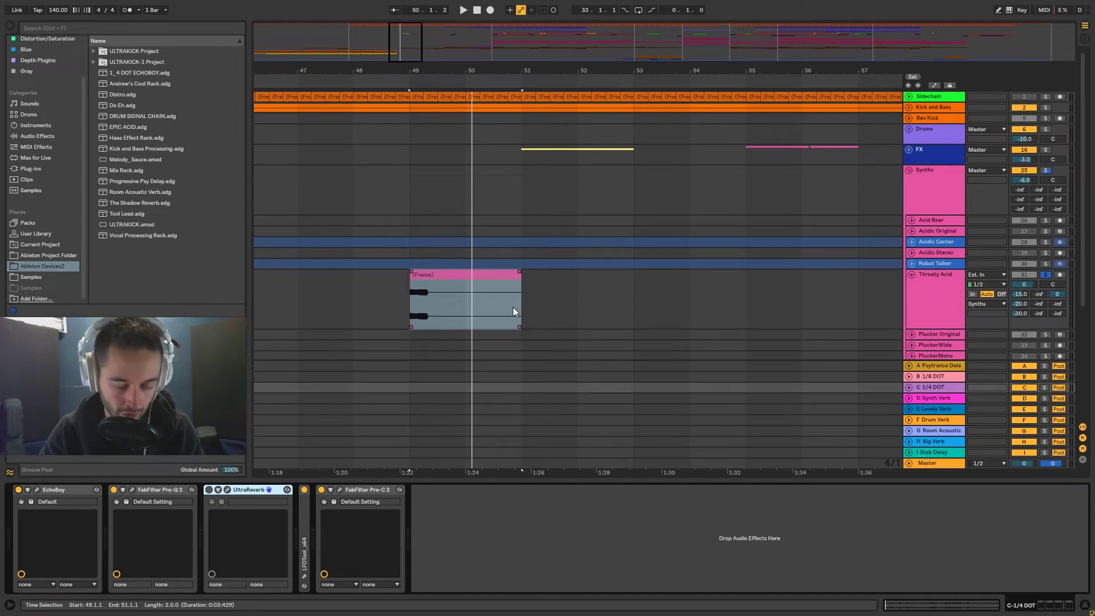
key("space")
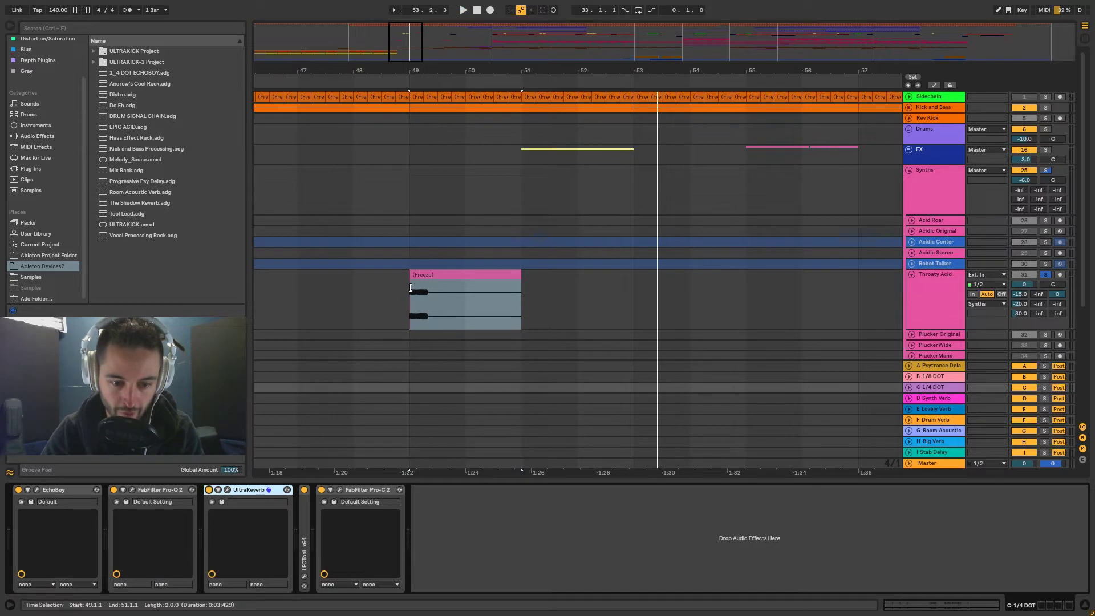
left_click(427, 275)
left_click(432, 278)
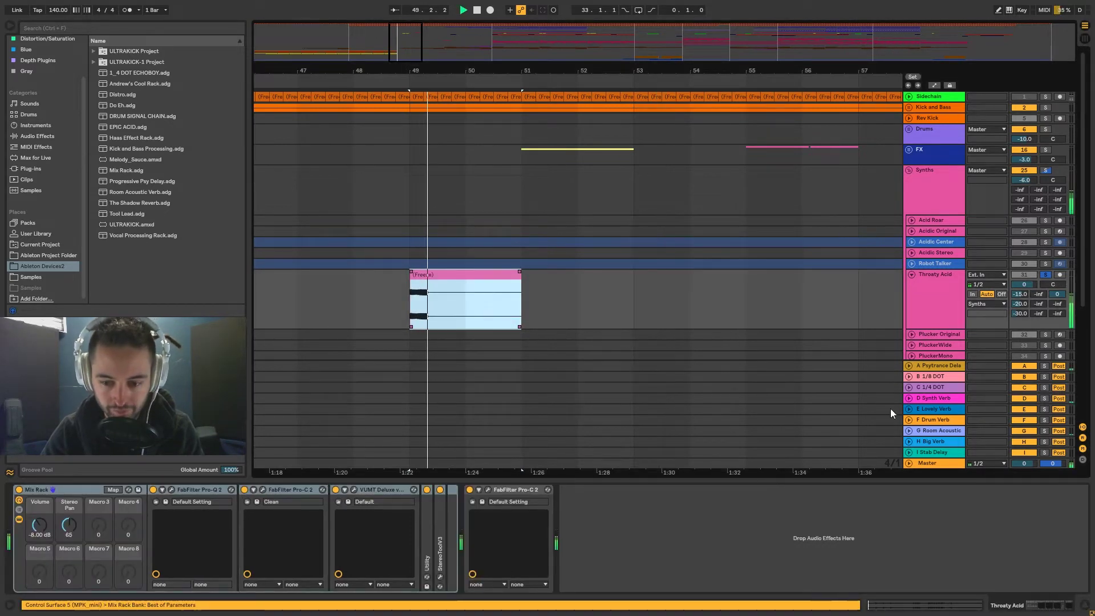
left_click(947, 387)
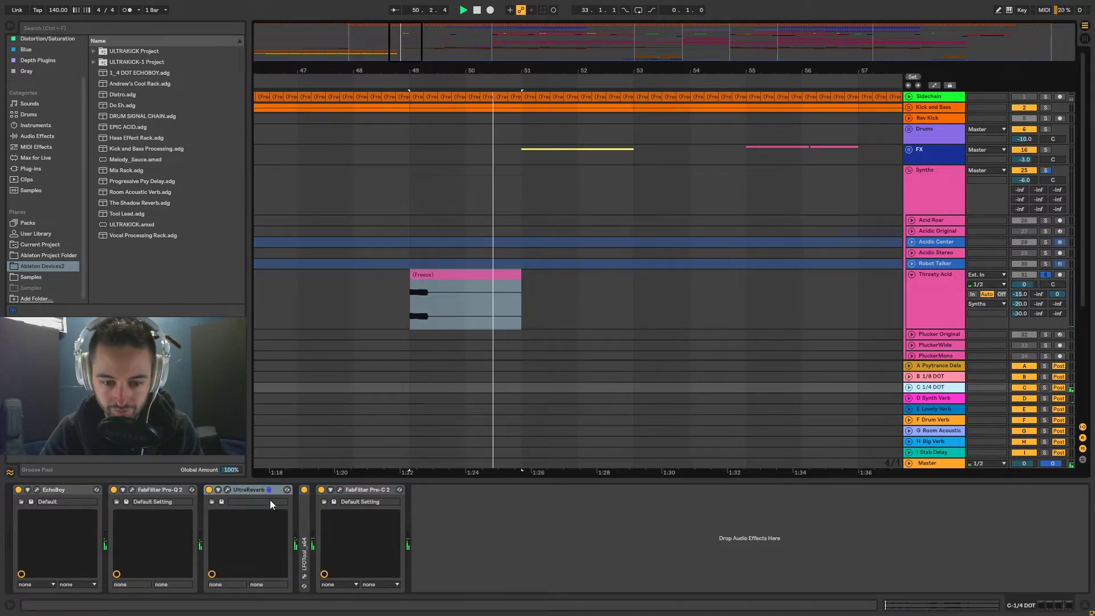
left_click(209, 490)
left_click(208, 491)
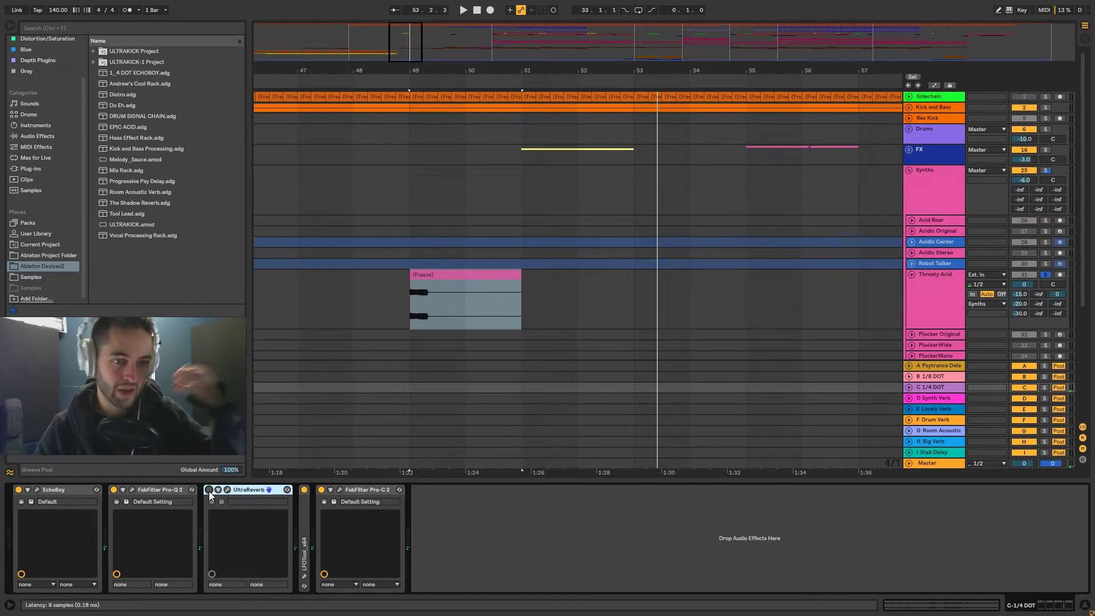
left_click(209, 490)
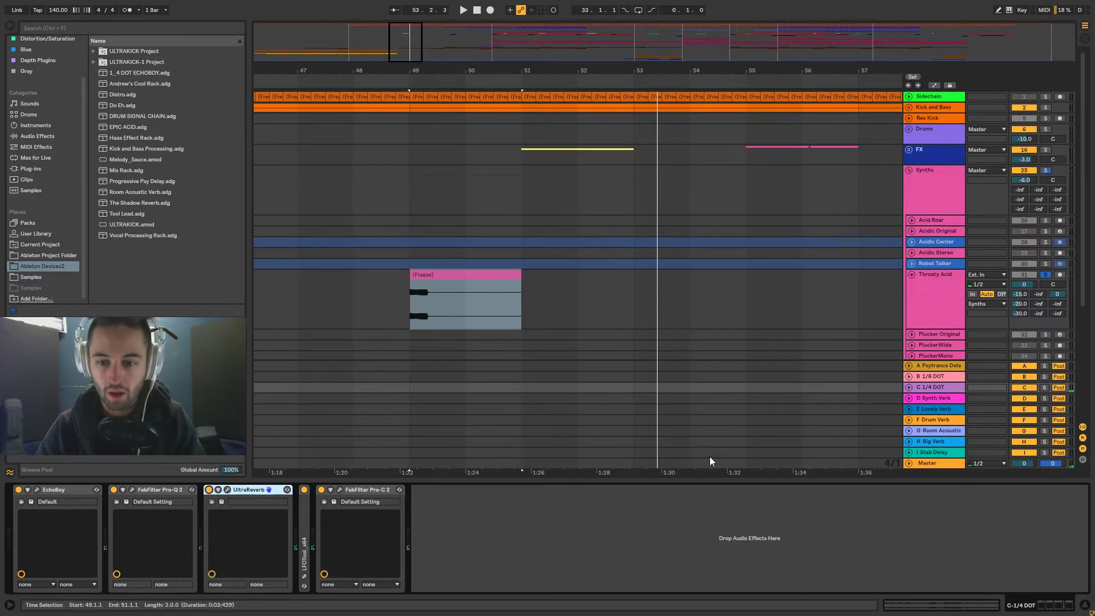
Step: Fold UltraReverb and Pro-Q 2 on the C 1/4 DOT return, and open the LFOTool window to show its volume curve
double_click(248, 489)
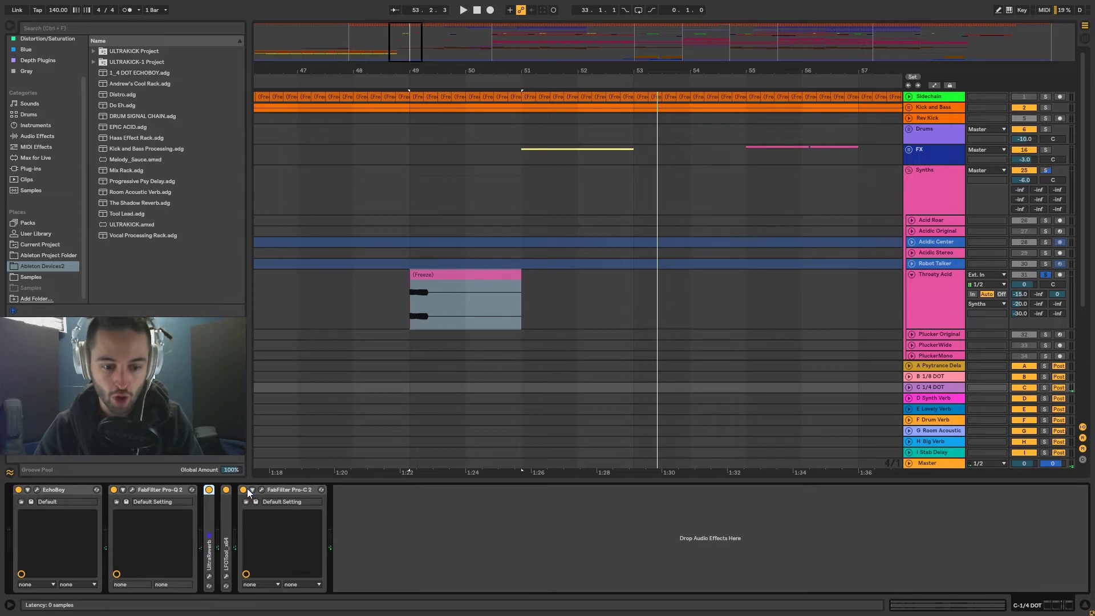
double_click(162, 491)
double_click(148, 496)
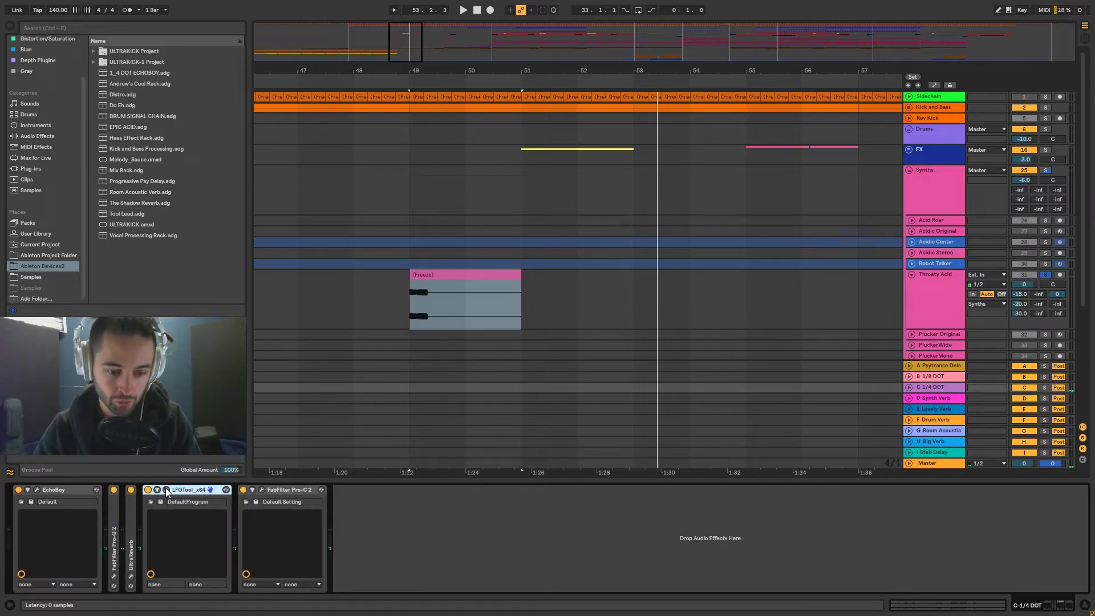
left_click(166, 490)
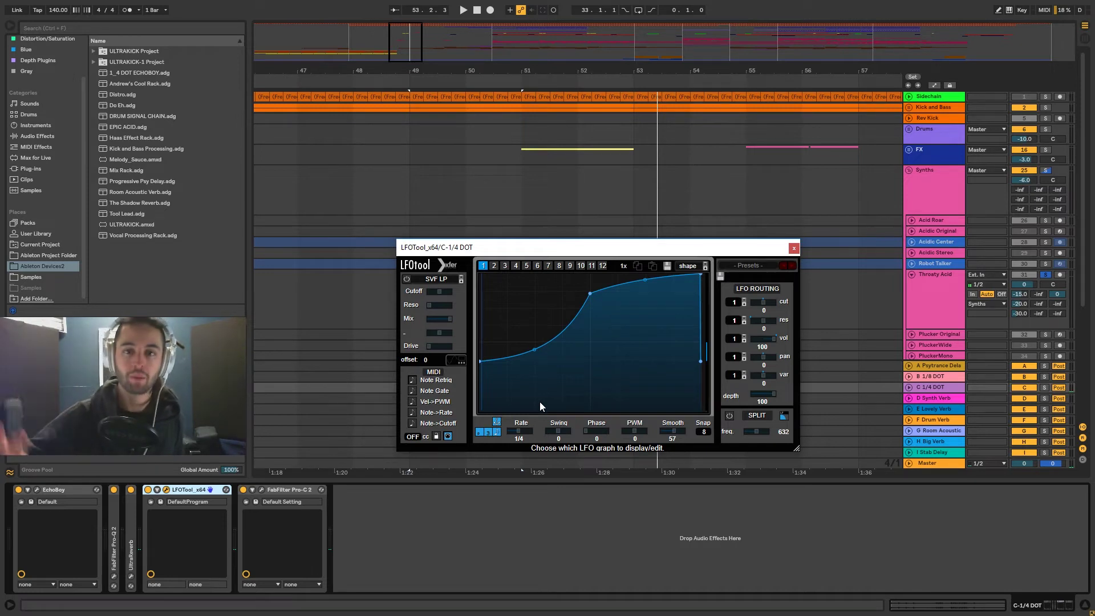
Step: Open the Pro-C 2 window on the C 1/4 DOT return, check its ratio, and close the LFOTool window
left_click(262, 490)
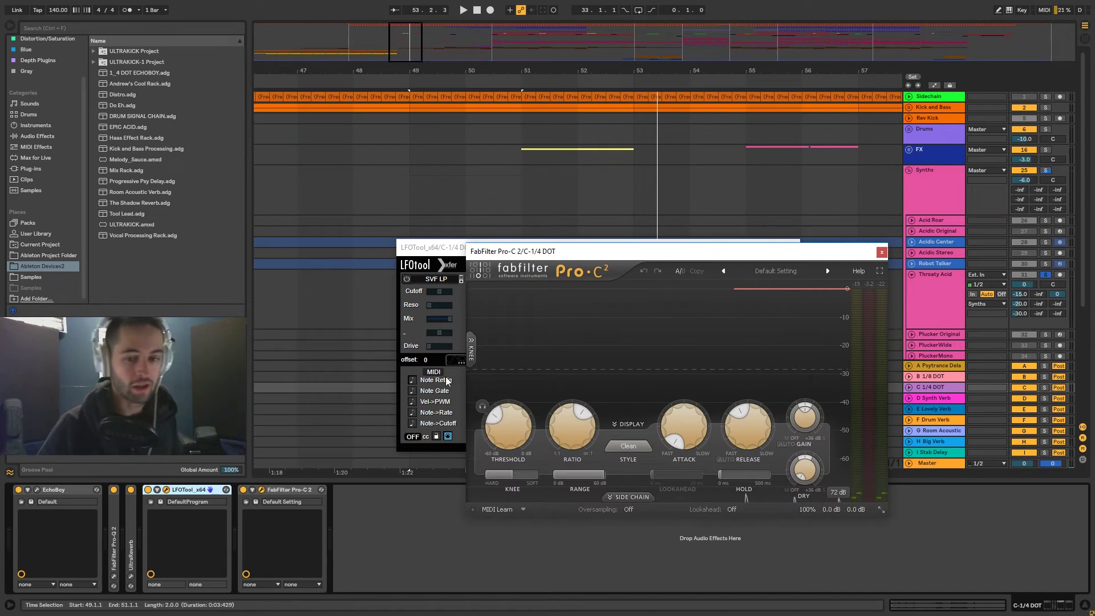
left_click_drag(781, 253, 773, 272)
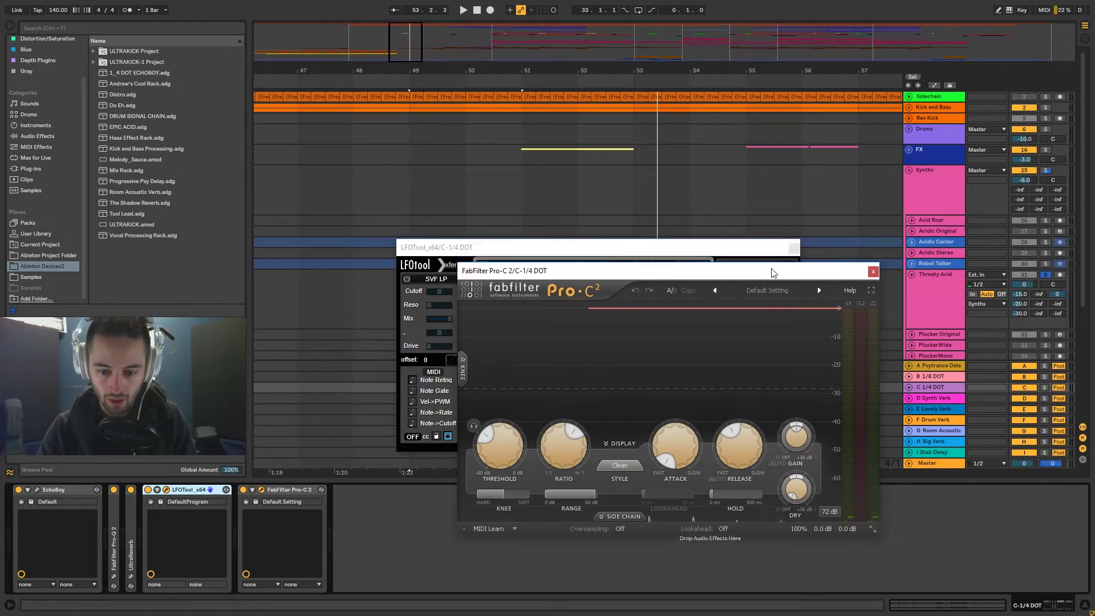
mouse_move(567, 446)
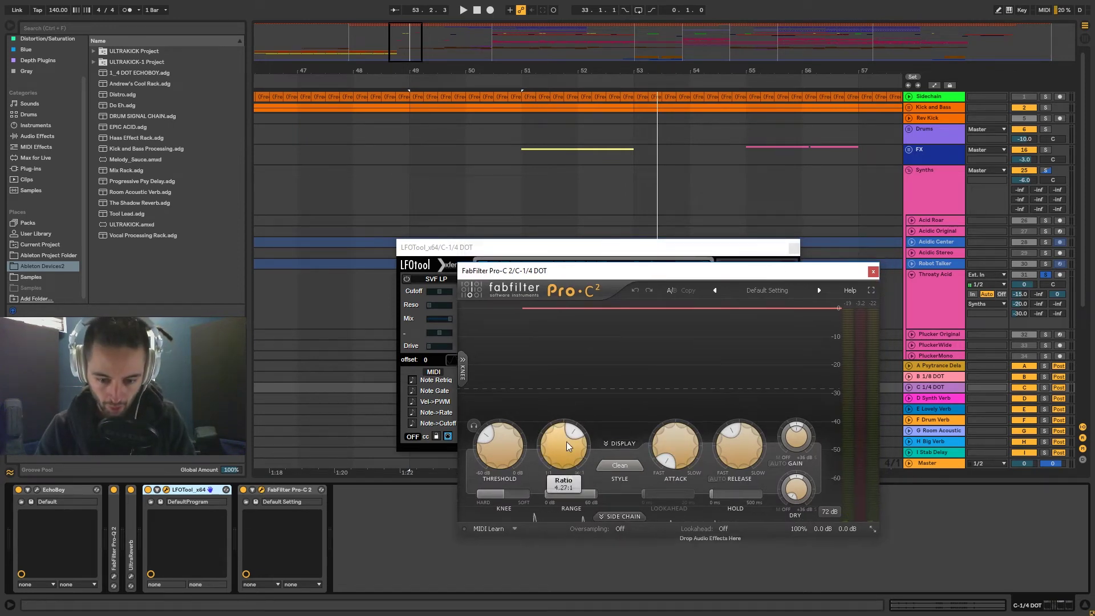
left_click(525, 256)
left_click(677, 254)
left_click_drag(676, 271, 482, 351)
Step: Play the Throaty Acid clip from bar 49 while examining Pro-C 2's threshold, ratio and gain on the C 1/4 DOT return, and close its window
left_click(462, 303)
key("space")
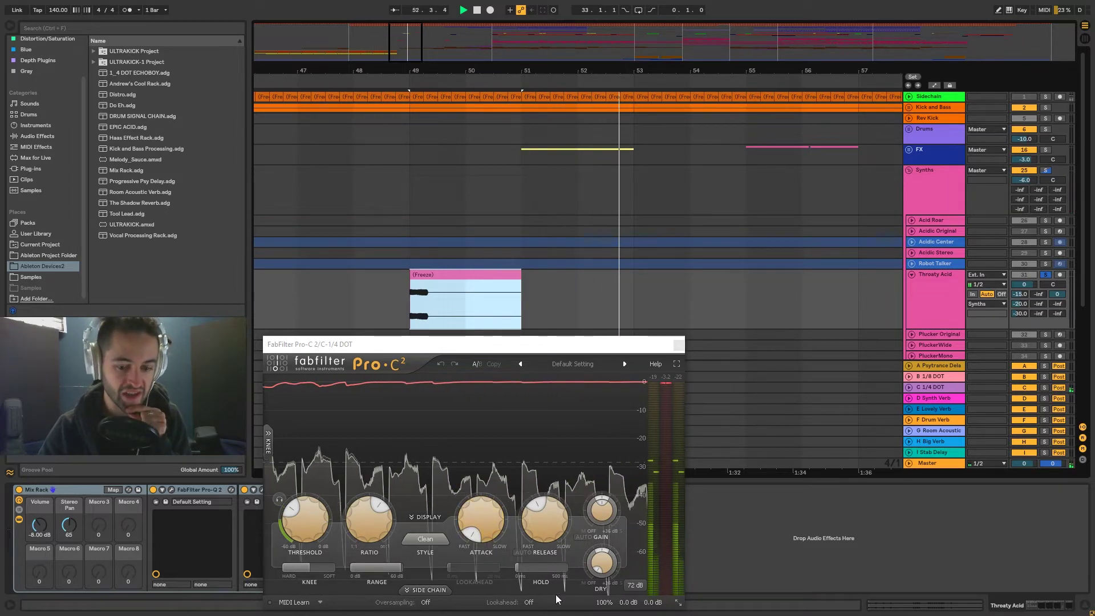
mouse_move(558, 525)
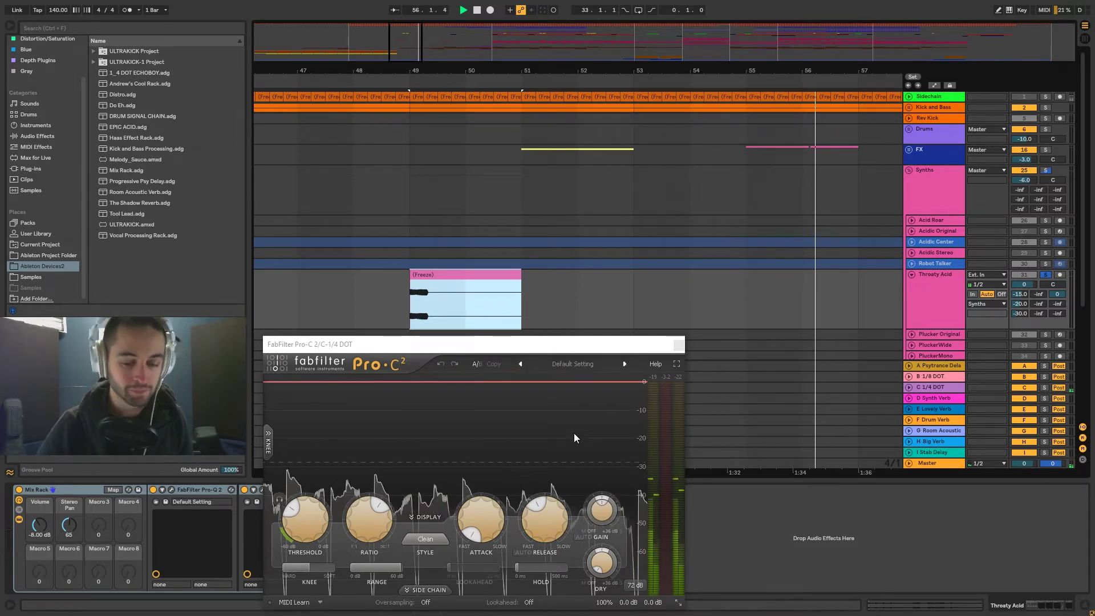
mouse_move(543, 559)
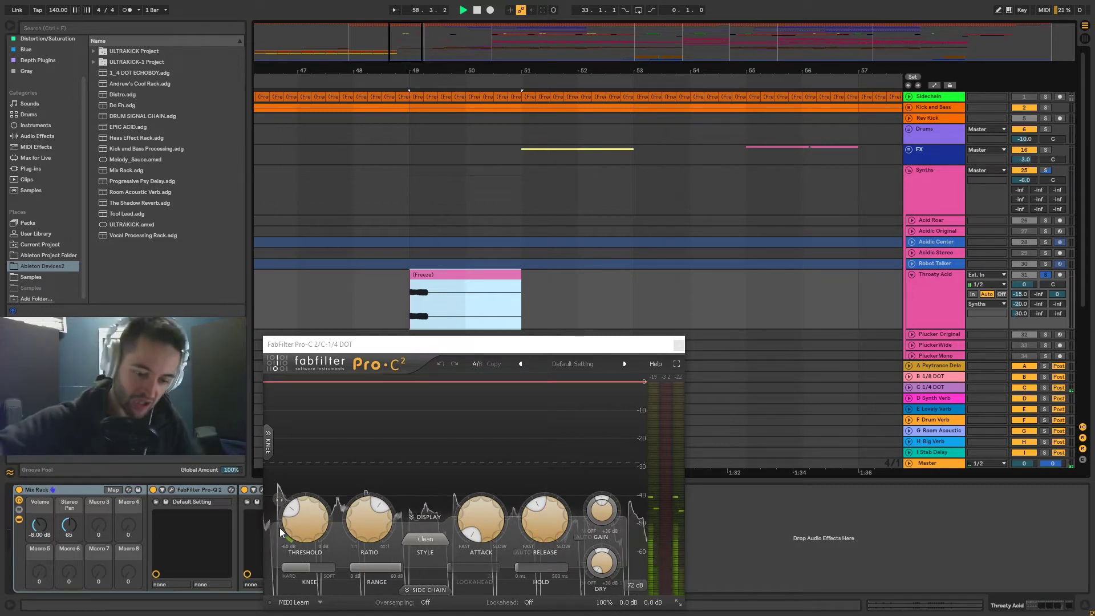
mouse_move(358, 520)
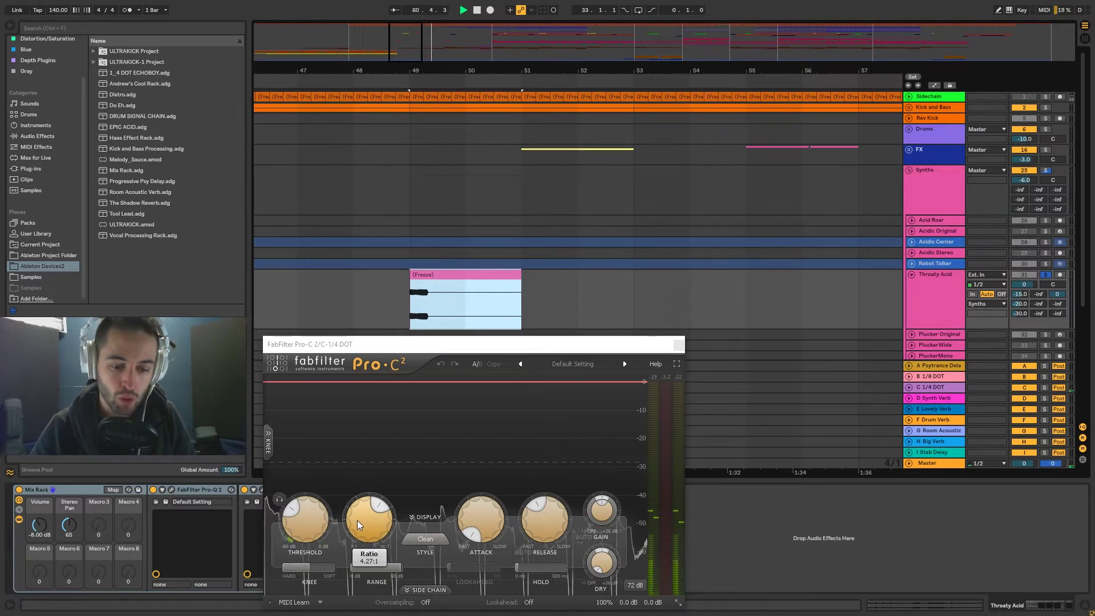
mouse_move(303, 534)
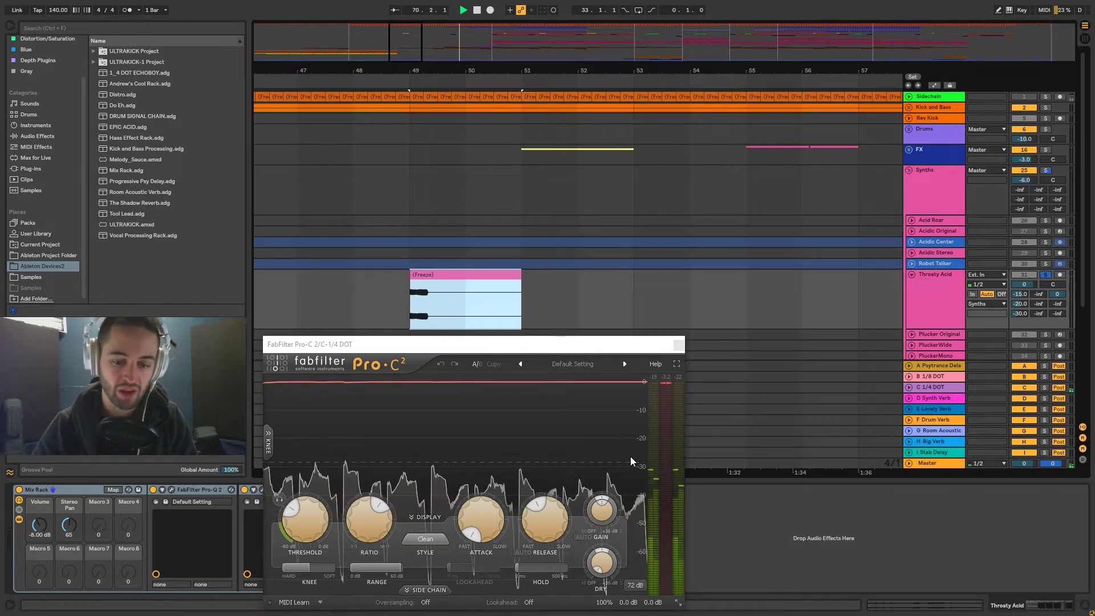
mouse_move(609, 512)
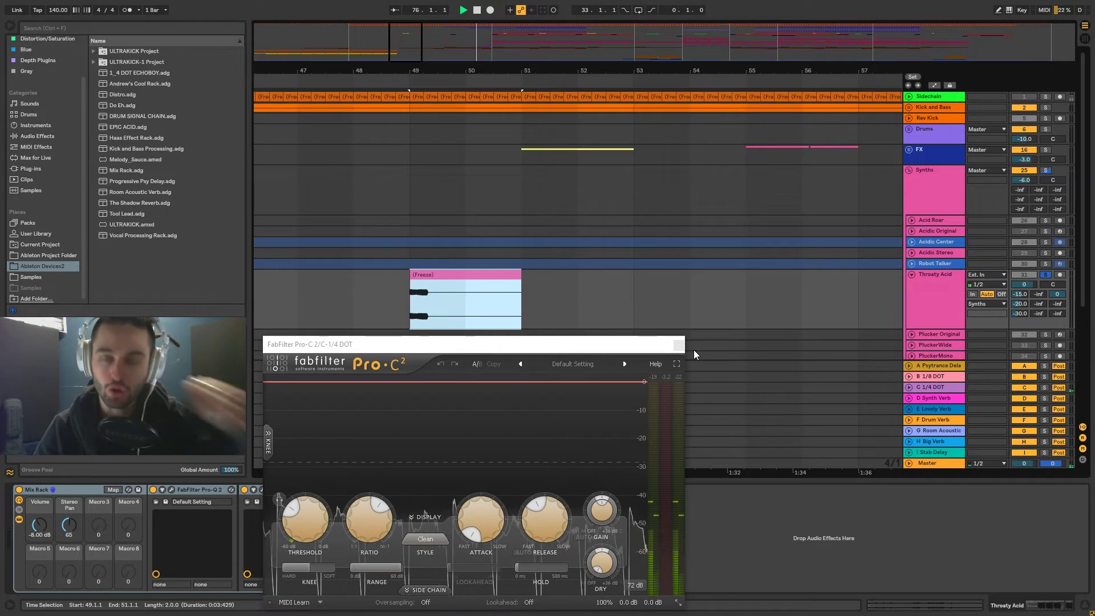
left_click(679, 345)
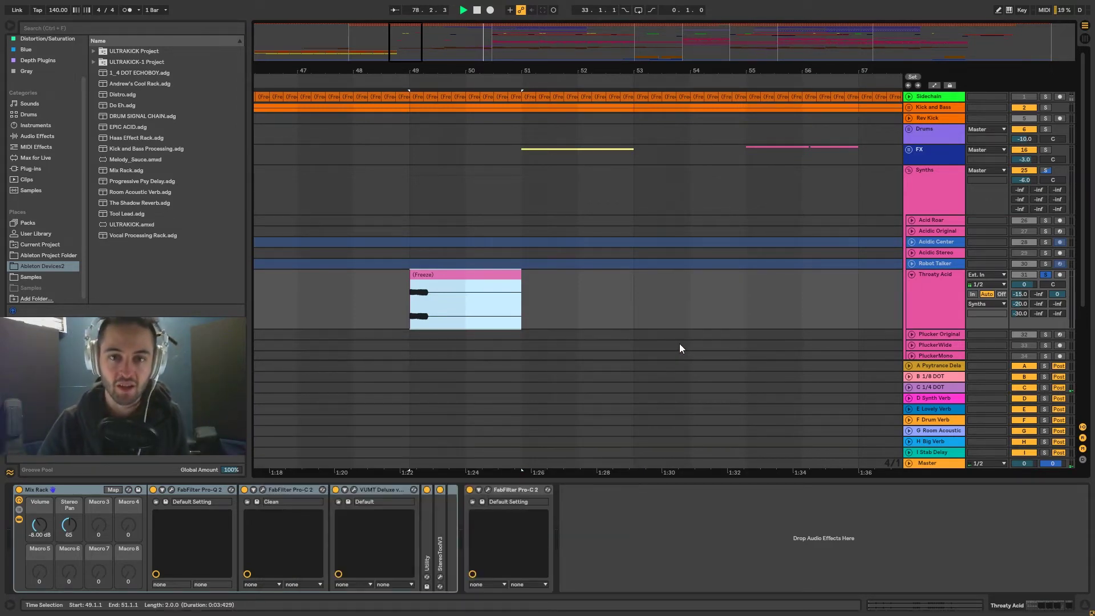
Step: Unsolo the Throaty Acid track, play the full mix from bar 49, and show the B 1/8 DOT return's devices
left_click(951, 387)
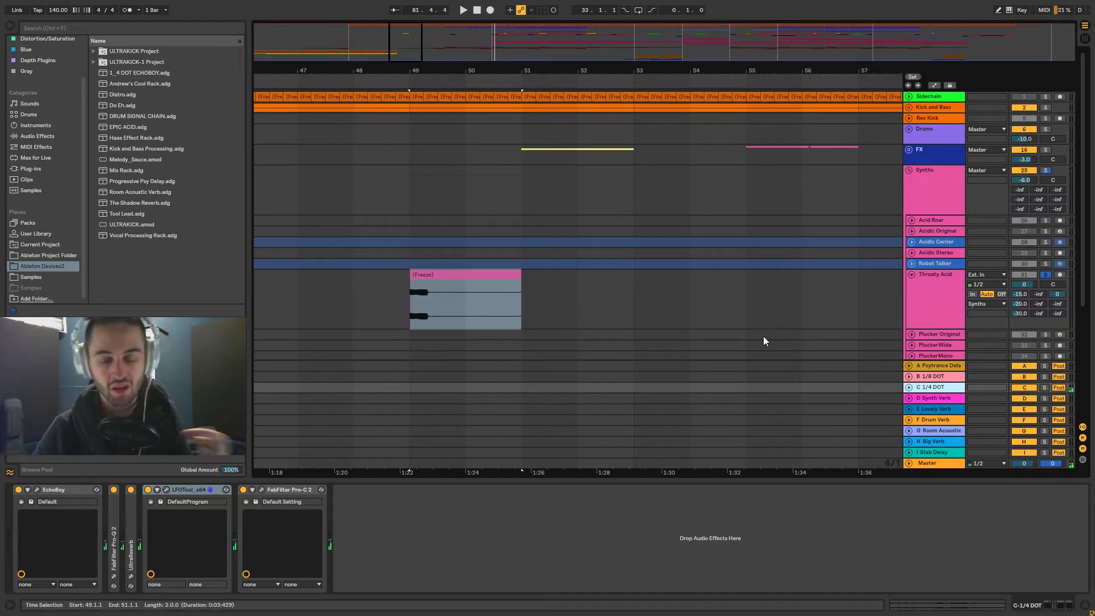
left_click(1045, 275)
key("space")
left_click(632, 302)
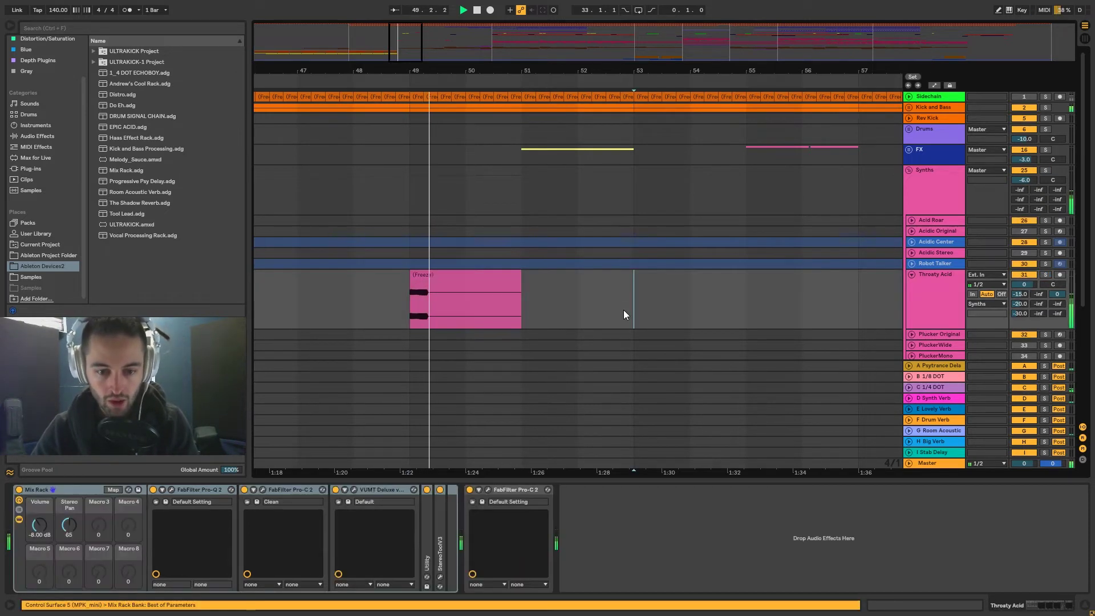
left_click(932, 376)
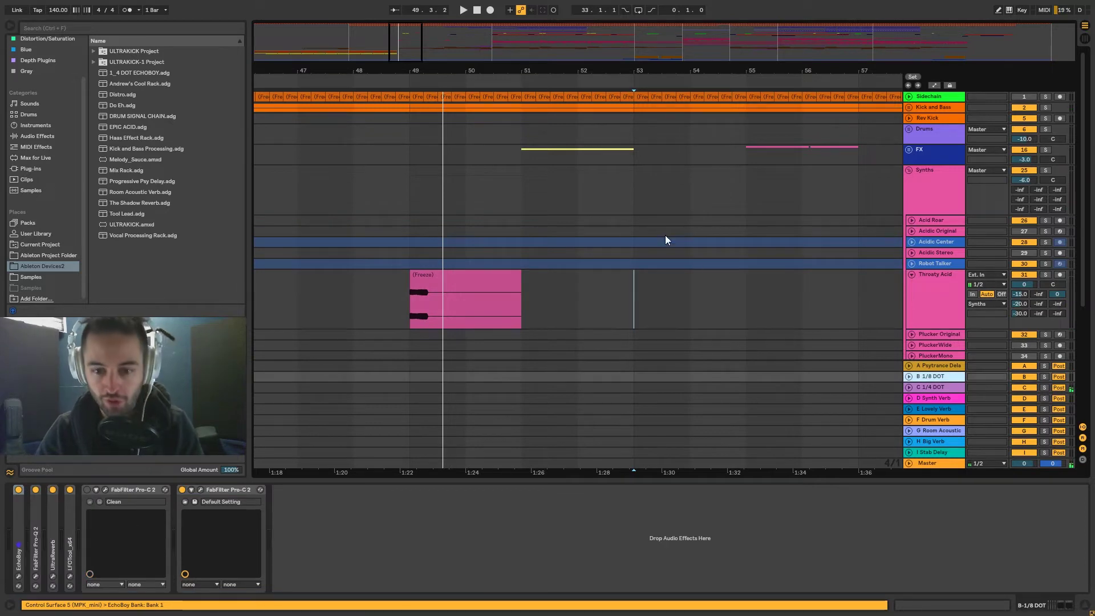
Step: Unfold the FX group and its FX3 track, solo FX3, and play the Trench_Perc_Loop_2 clip from bar 51
left_click(531, 163)
left_click(909, 150)
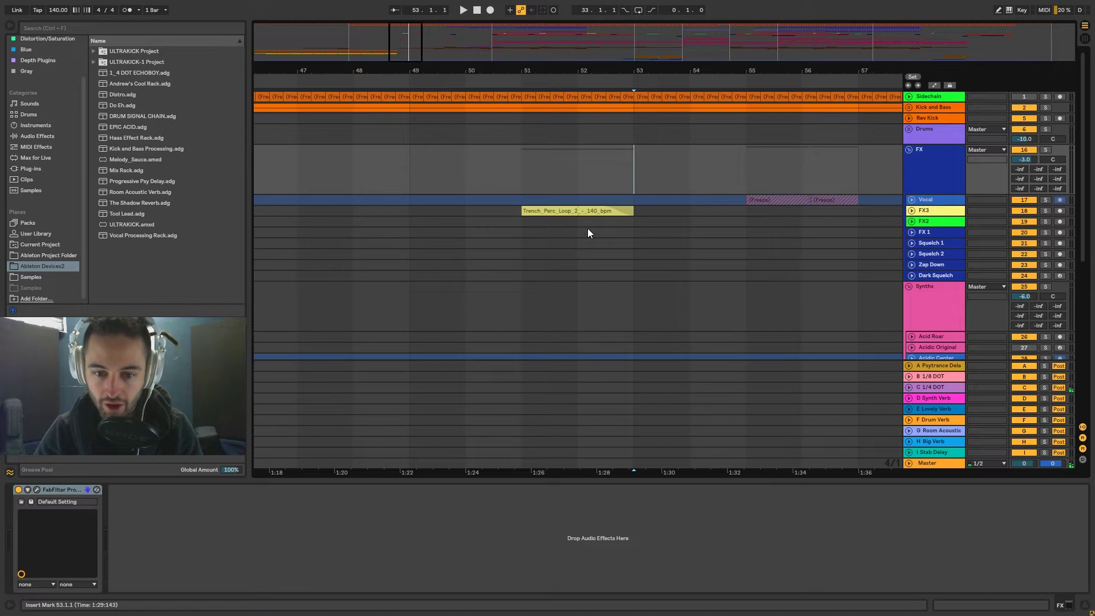
left_click(577, 210)
left_click(911, 211)
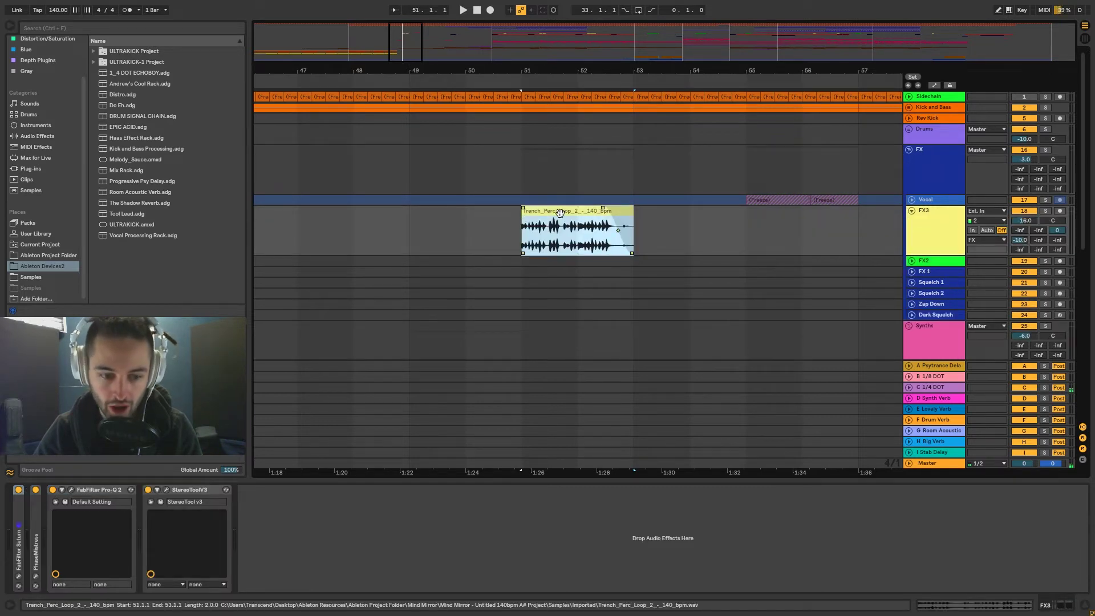
left_click(1044, 212)
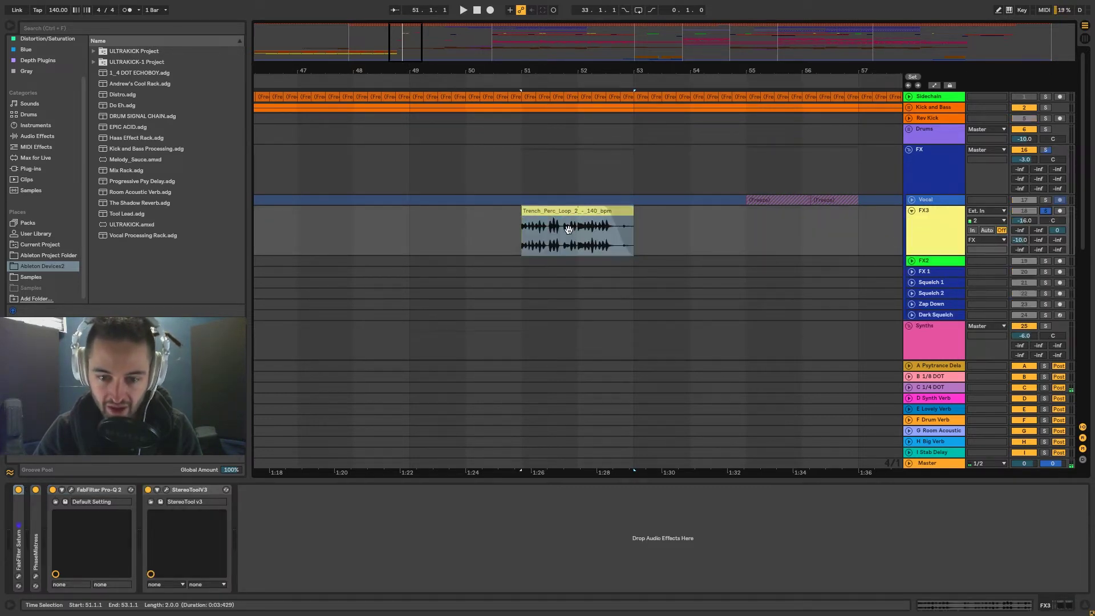
left_click(555, 220)
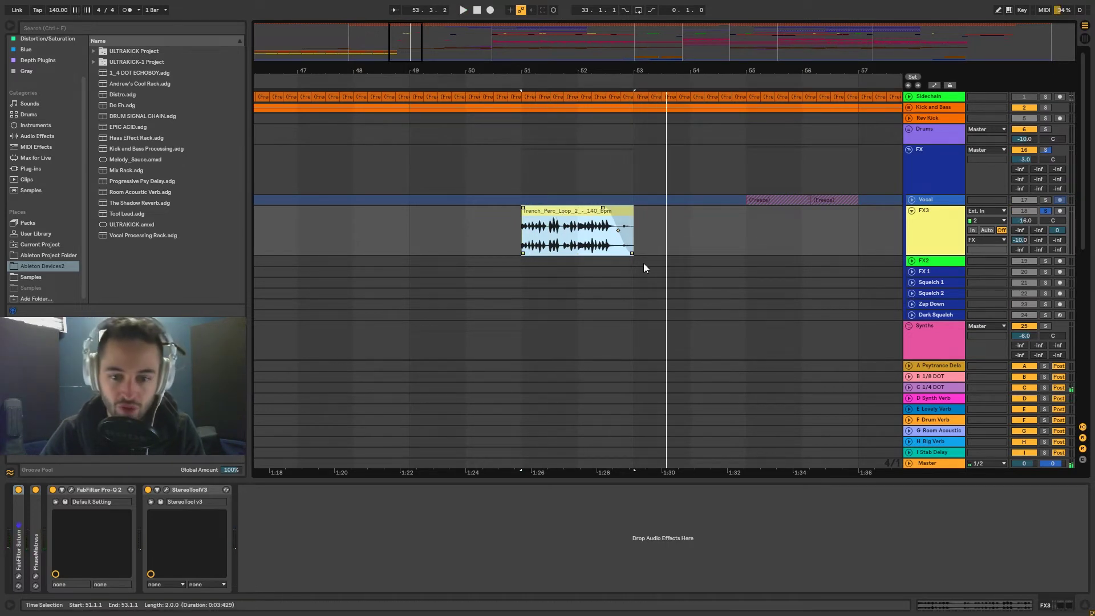
Step: Switch off all the devices on the FX3 track and play the percussion loop dry from bar 51
left_click(18, 489)
left_click(52, 489)
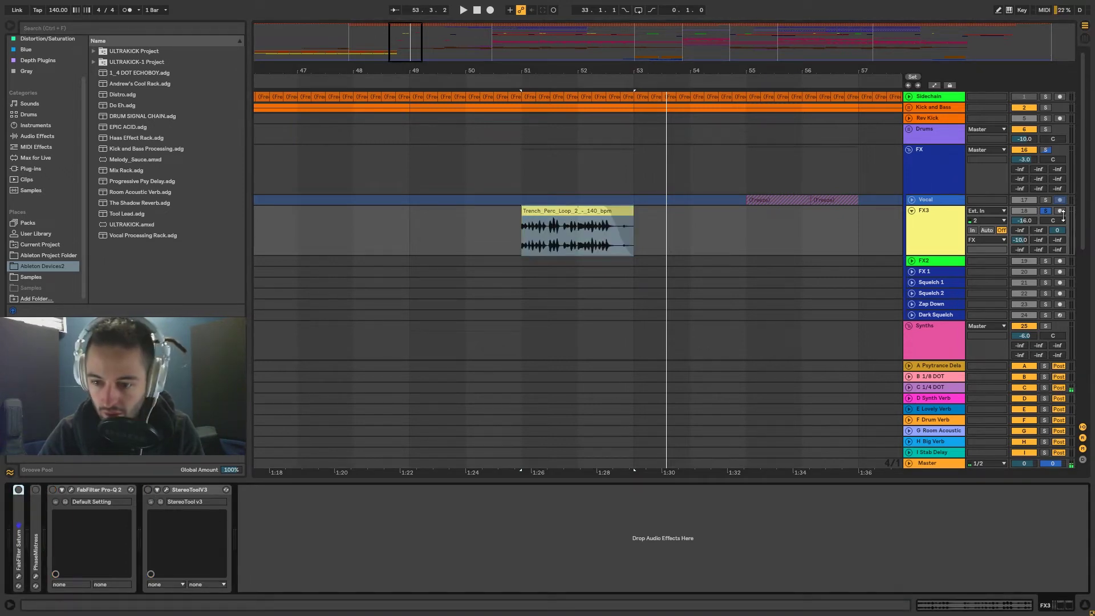
left_click(585, 222)
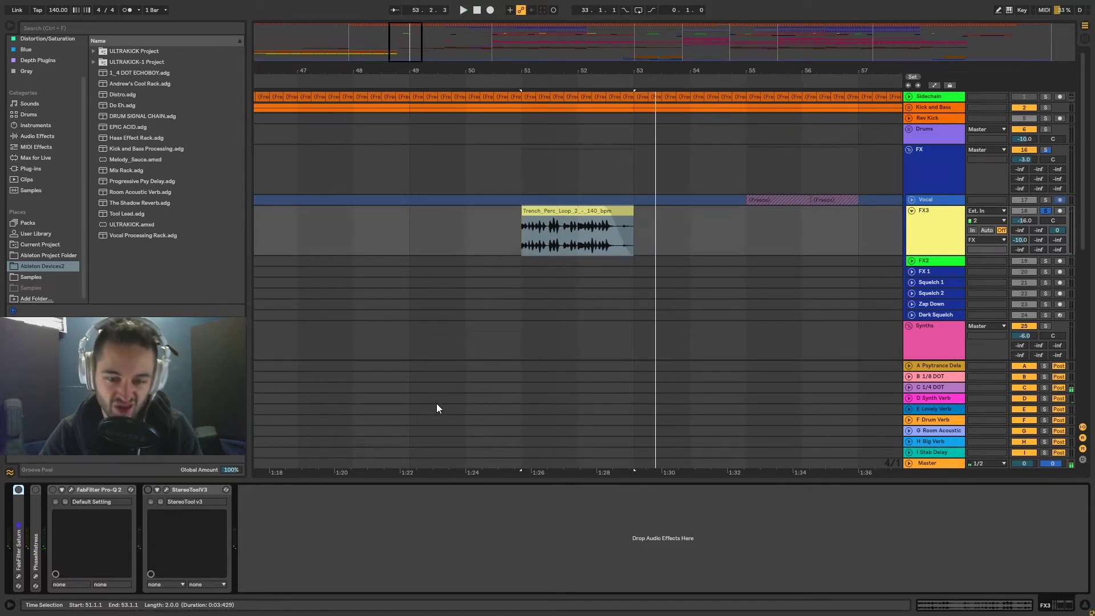
Step: Unfold and enable FabFilter Saturn on FX3, leave PhaseMistress off, and play the percussion loop from bar 51
left_click(18, 500)
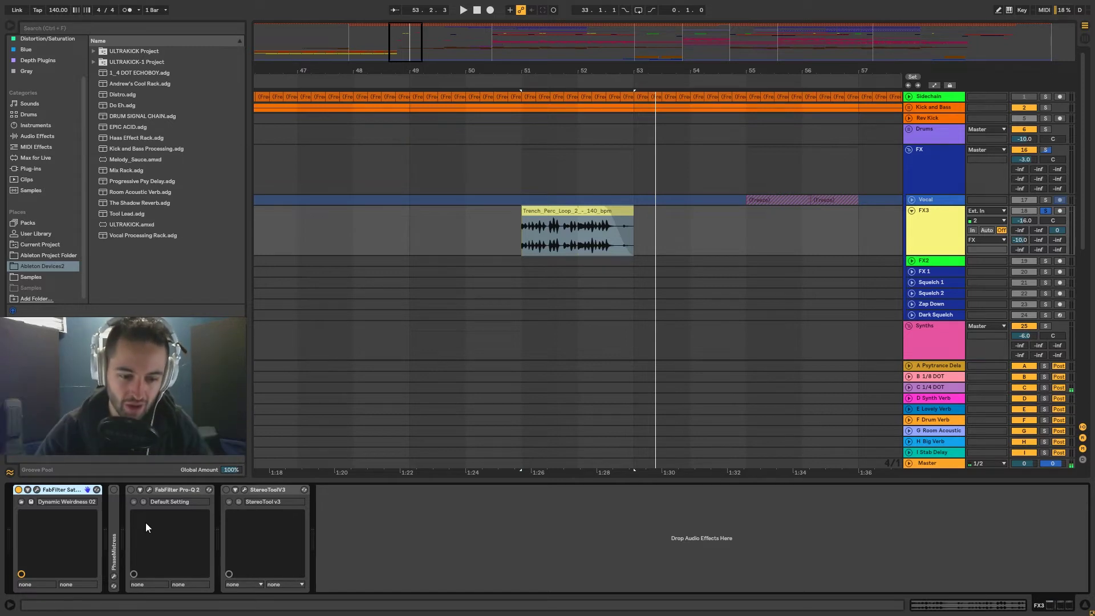
left_click(114, 490)
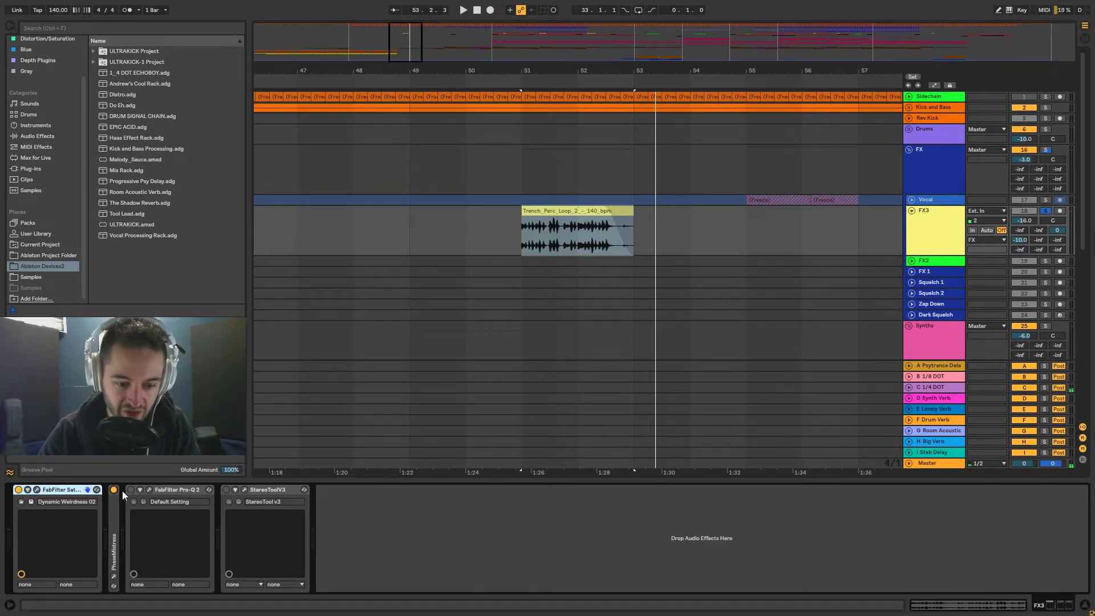
left_click(114, 490)
left_click(530, 245)
key("space")
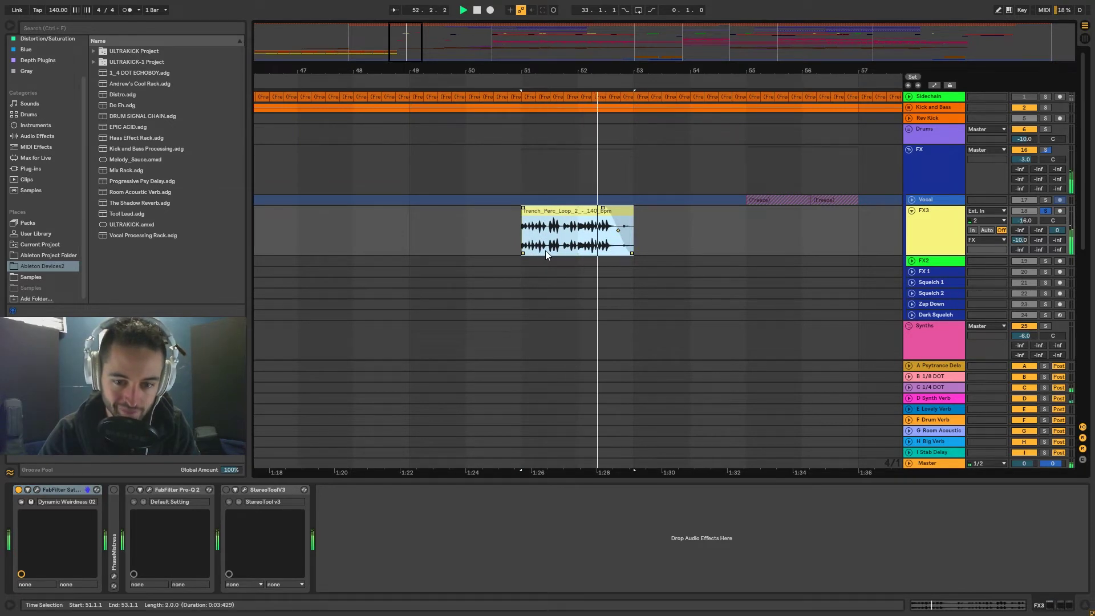
Step: Enable PhaseMistress on the FX3 track and replay the percussion loop from bar 51
left_click(114, 490)
key("space")
key("space")
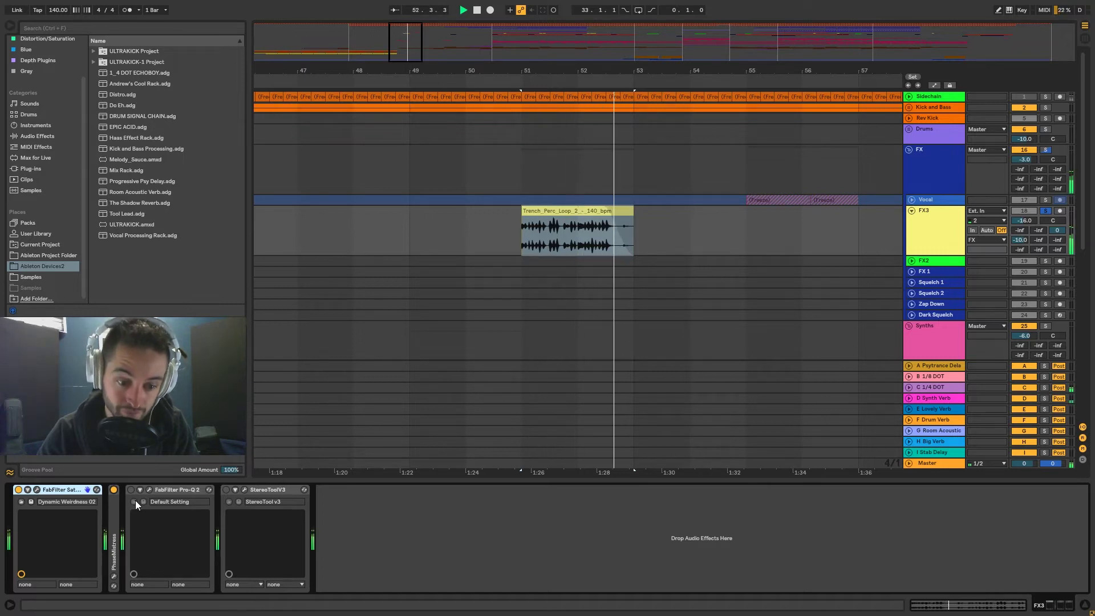
Step: Enable Pro-Q 2 on the FX3 track, replay the percussion loop, and inspect the equalizer's filter curve in its window
left_click(131, 490)
key("space")
key("space")
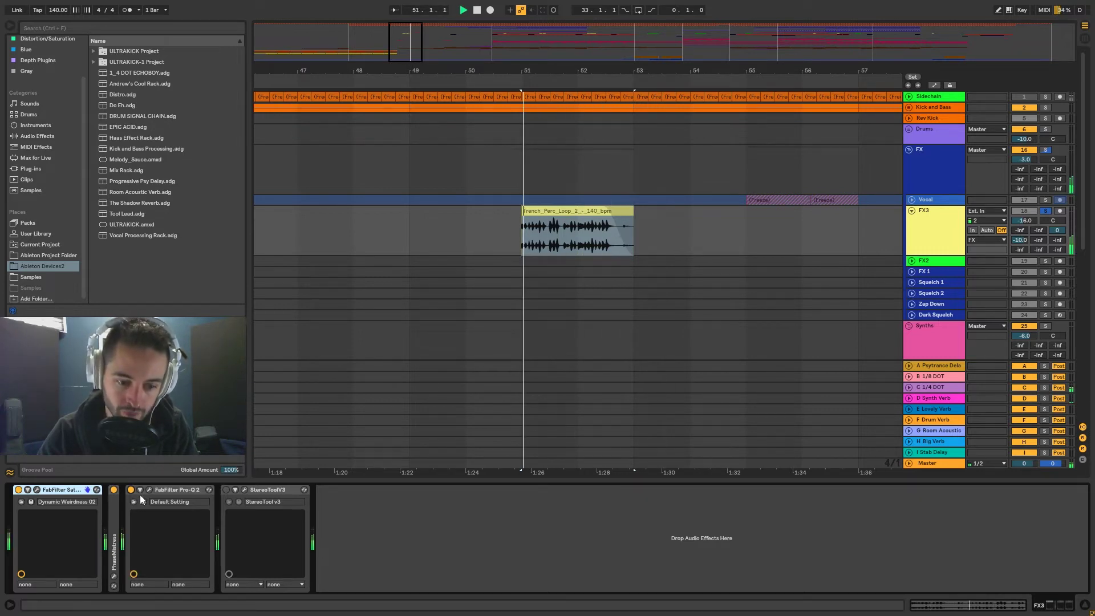
left_click(149, 489)
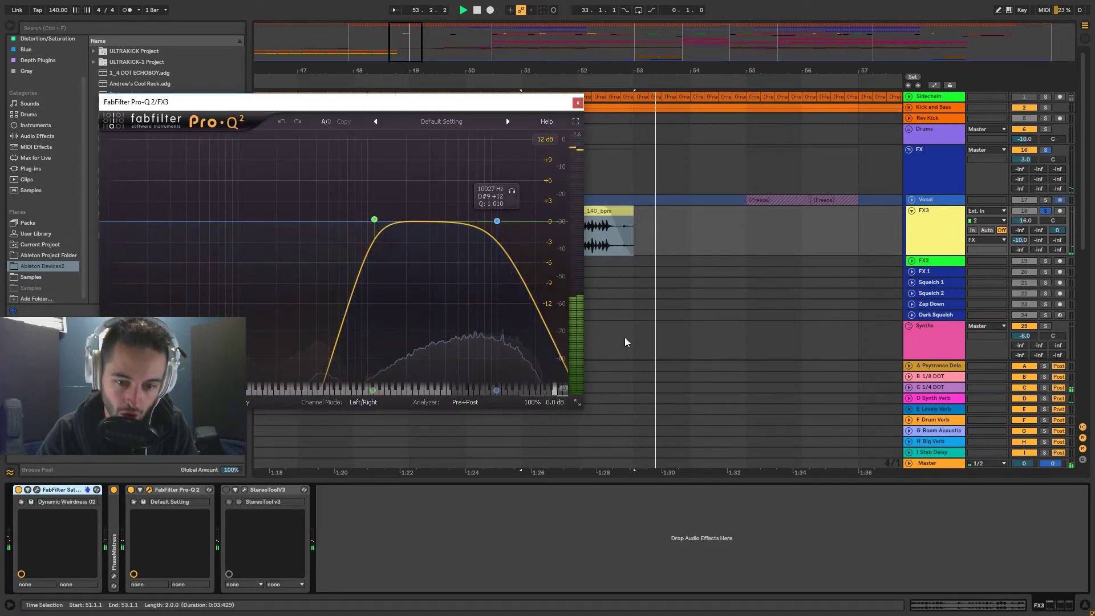
left_click(578, 104)
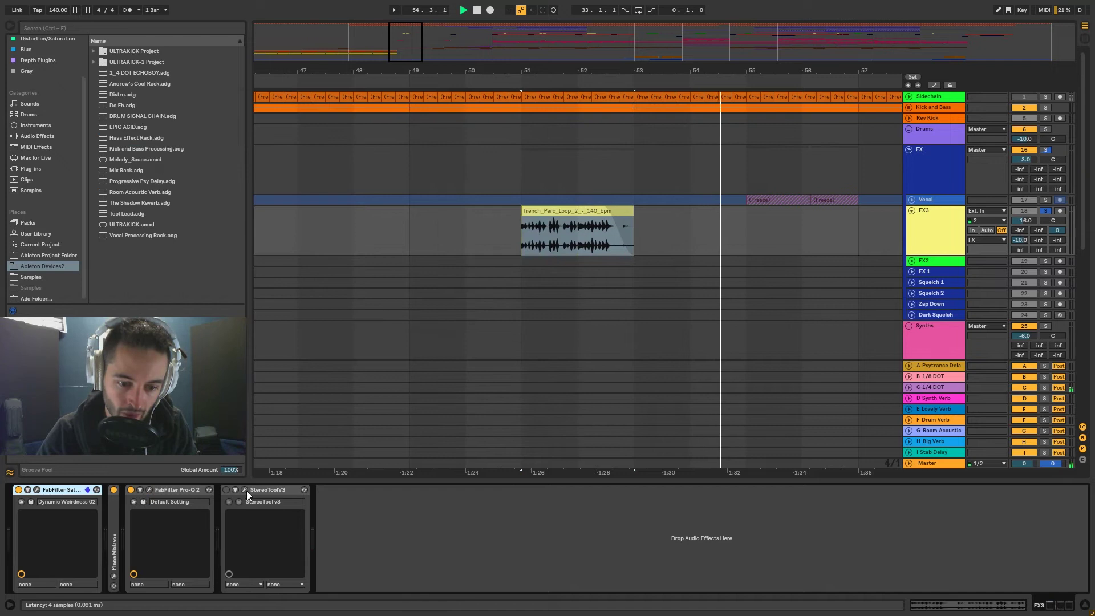
Step: Enable StereoToolV3 on the FX3 track, play the percussion loop with its window open, and close the window
left_click(244, 489)
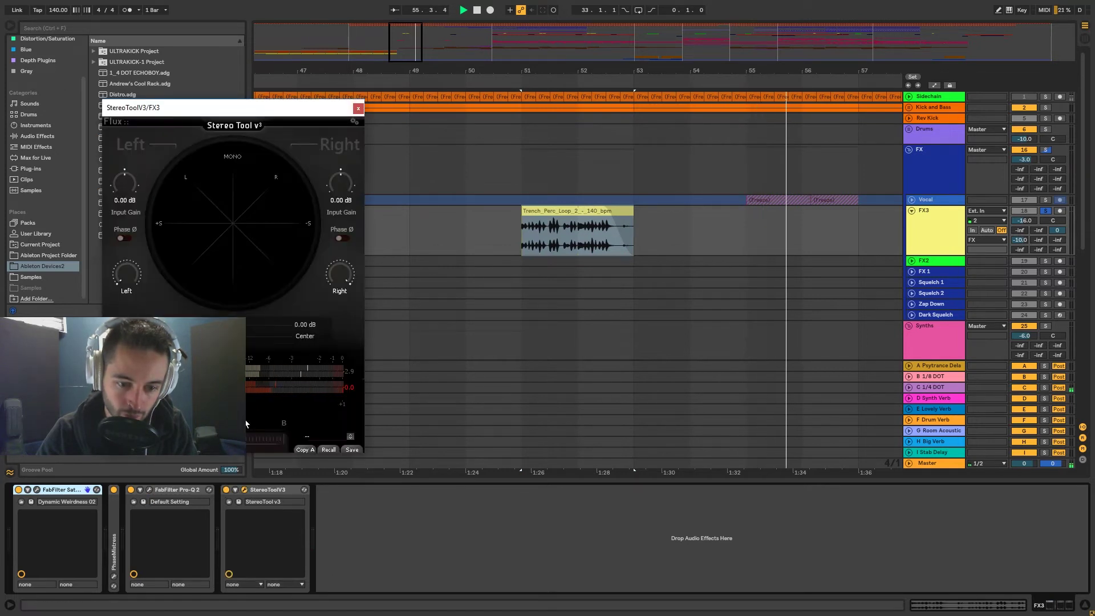
left_click(269, 490)
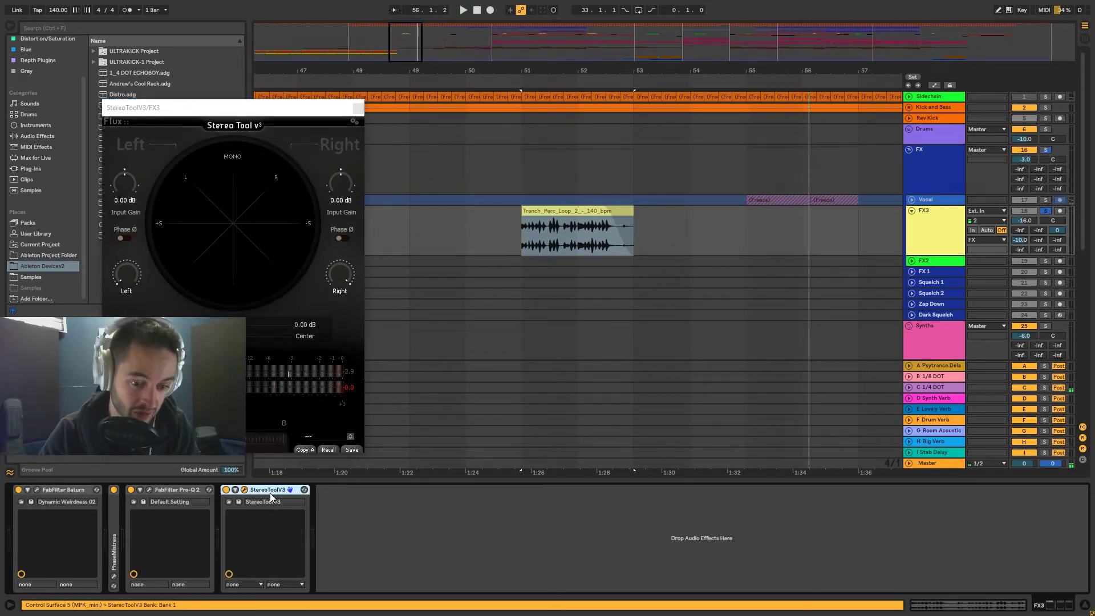
key("space")
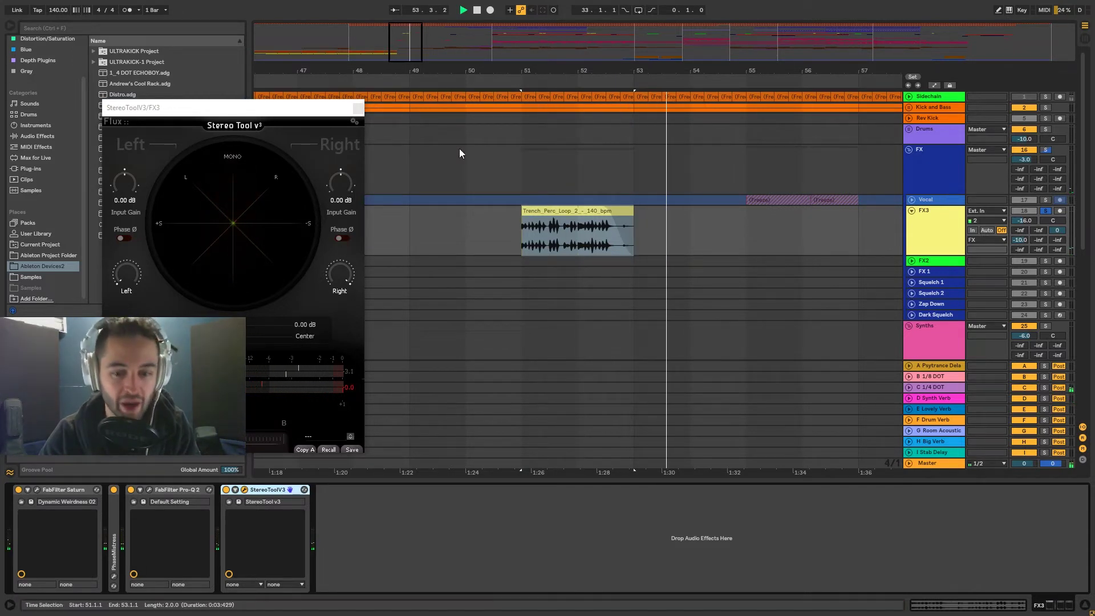
left_click(358, 109)
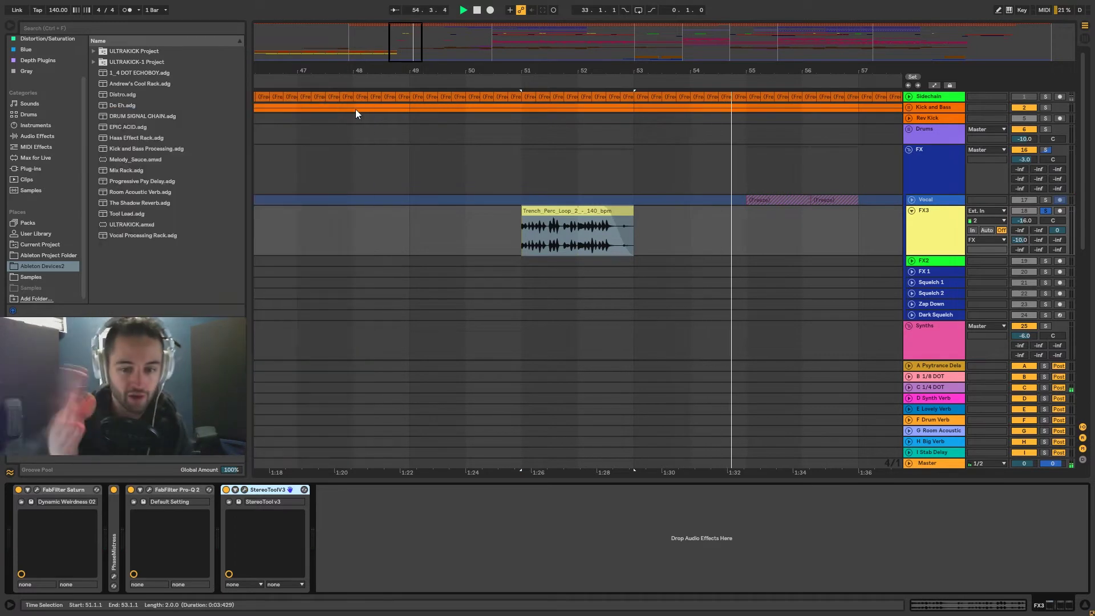
Step: Reopen StereoToolV3, show its Stereo Pan automation on FX3, and play the percussion loop from bar 51 while watching the stereo display
left_click(245, 489)
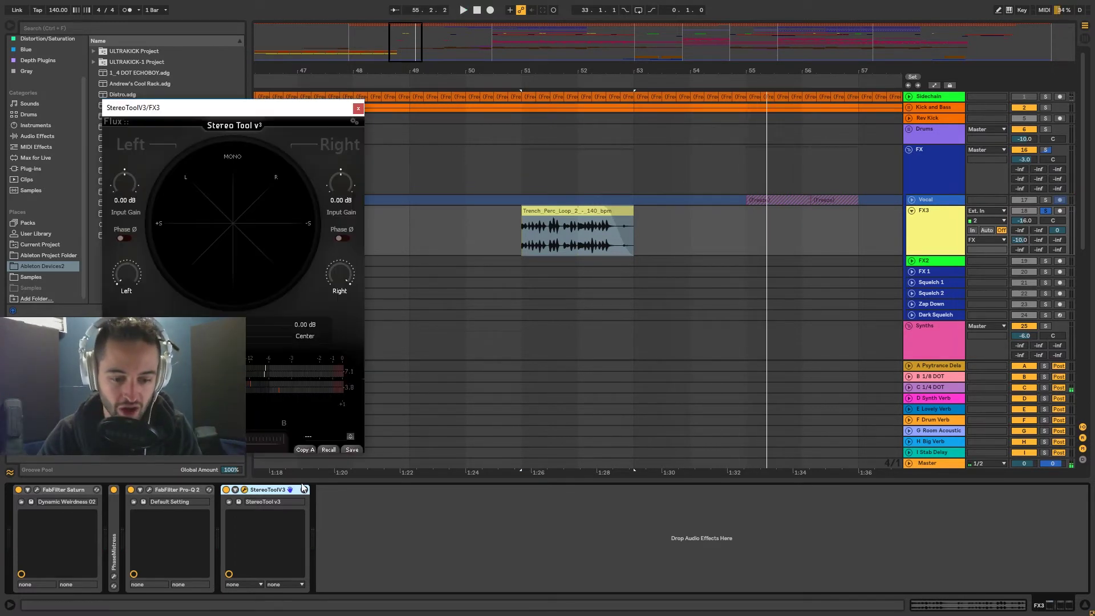
left_click(934, 85)
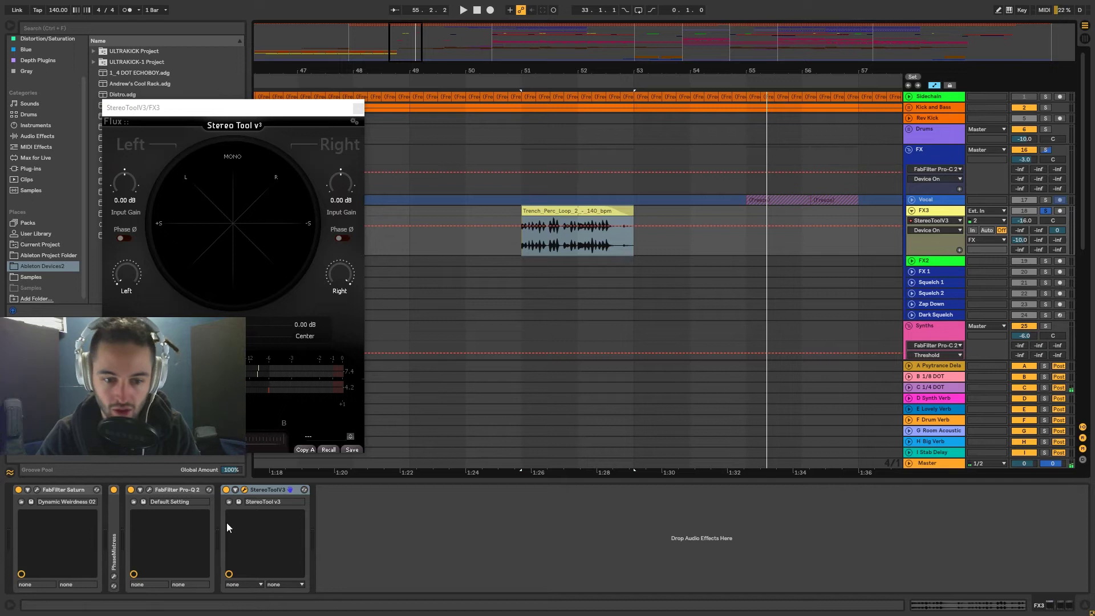
left_click(246, 340)
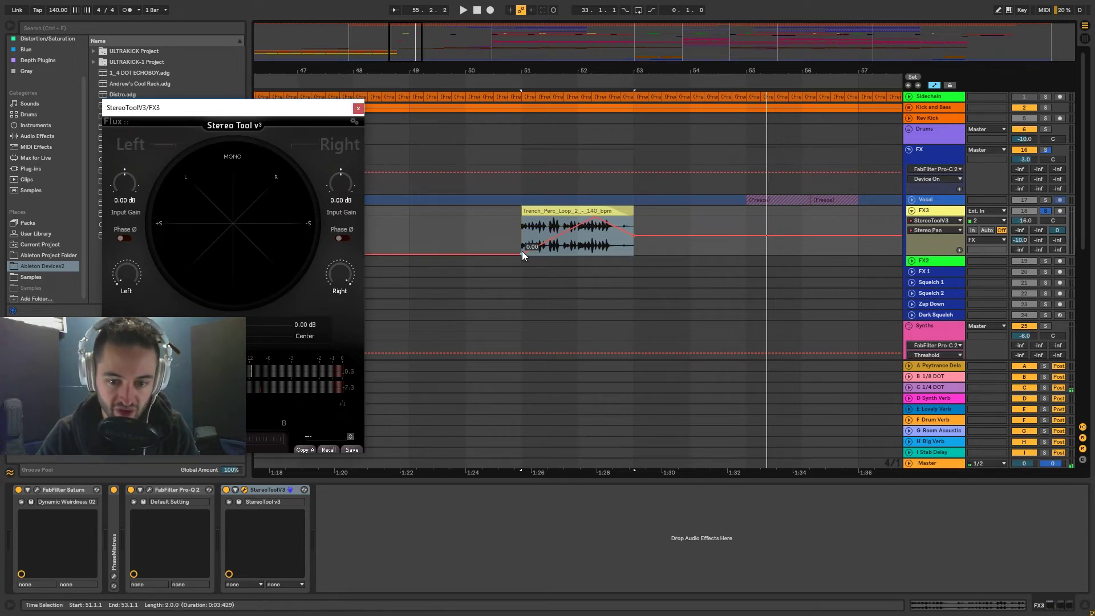
key("space")
left_click(526, 212)
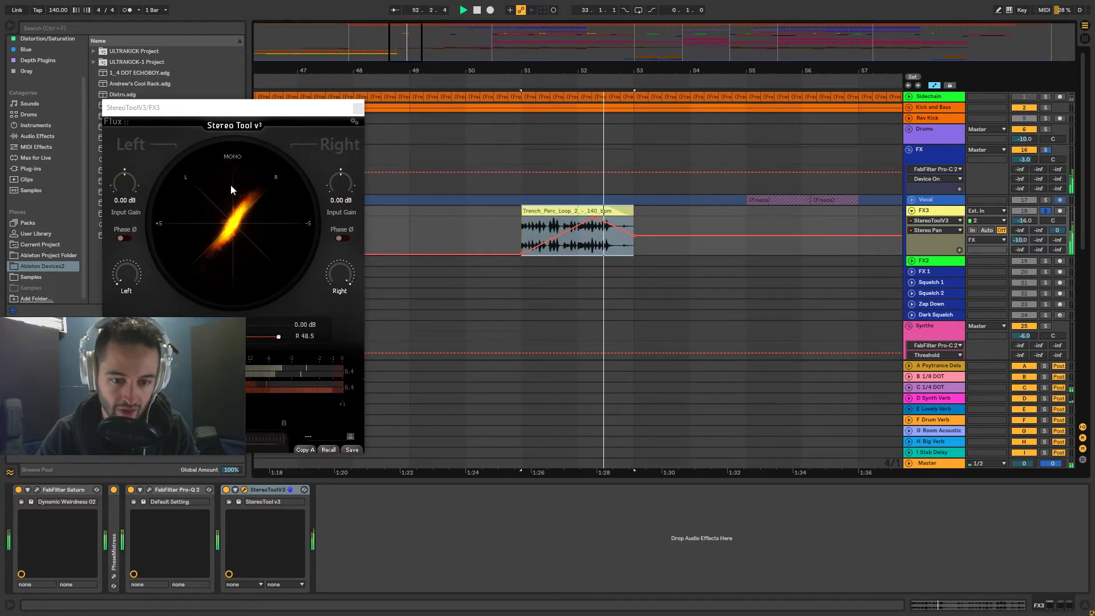
key("space")
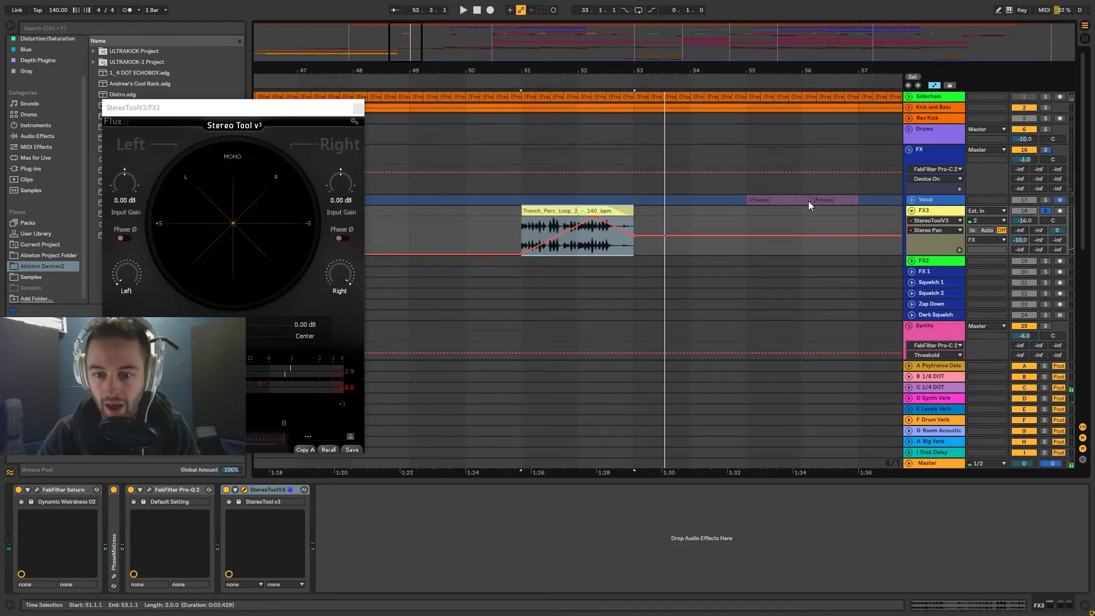
Step: Close the StereoToolV3 window, expand the Vocal track to show its clips, and take FX3 out of solo
left_click(358, 109)
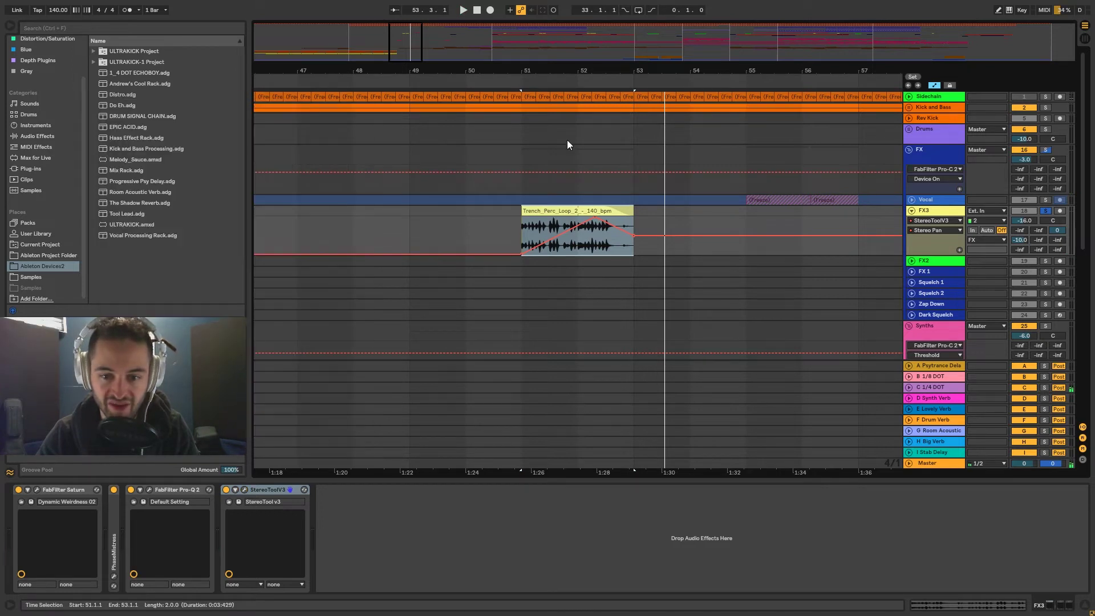
left_click(911, 201)
left_click(775, 208)
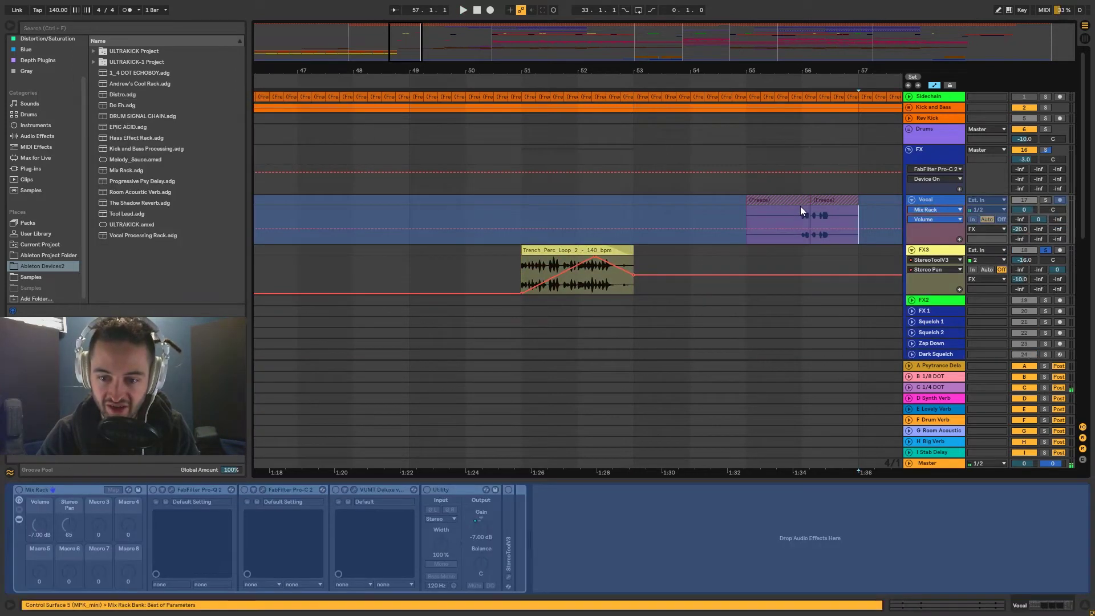
left_click(1046, 251)
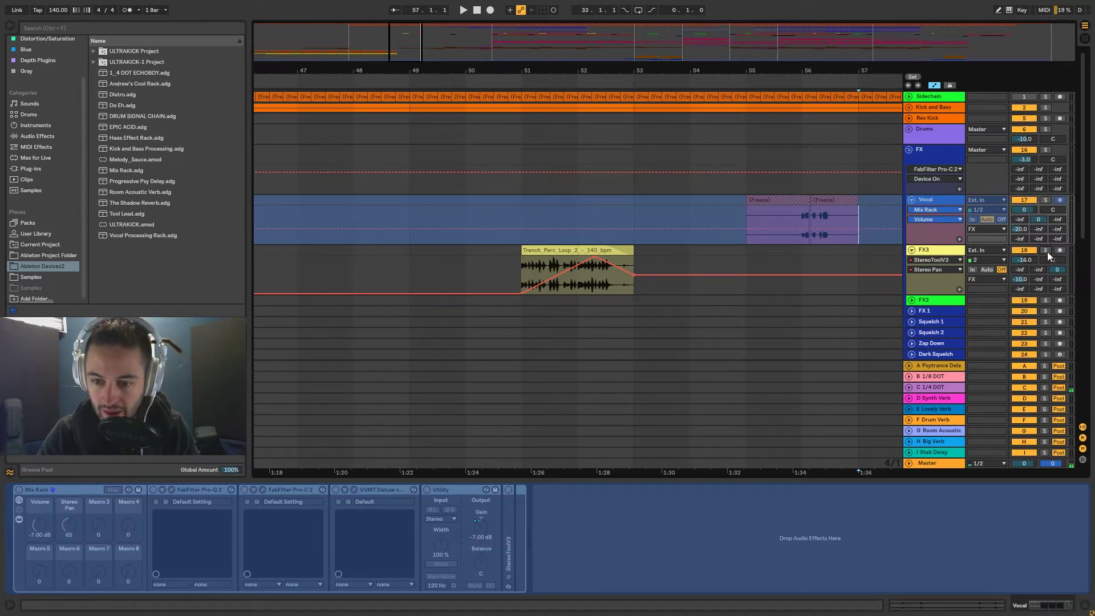
Step: Check the 1/4 DOT and 1/8 DOT return chains, solo the Vocal track, and play its frozen clip from bar 55
left_click(930, 386)
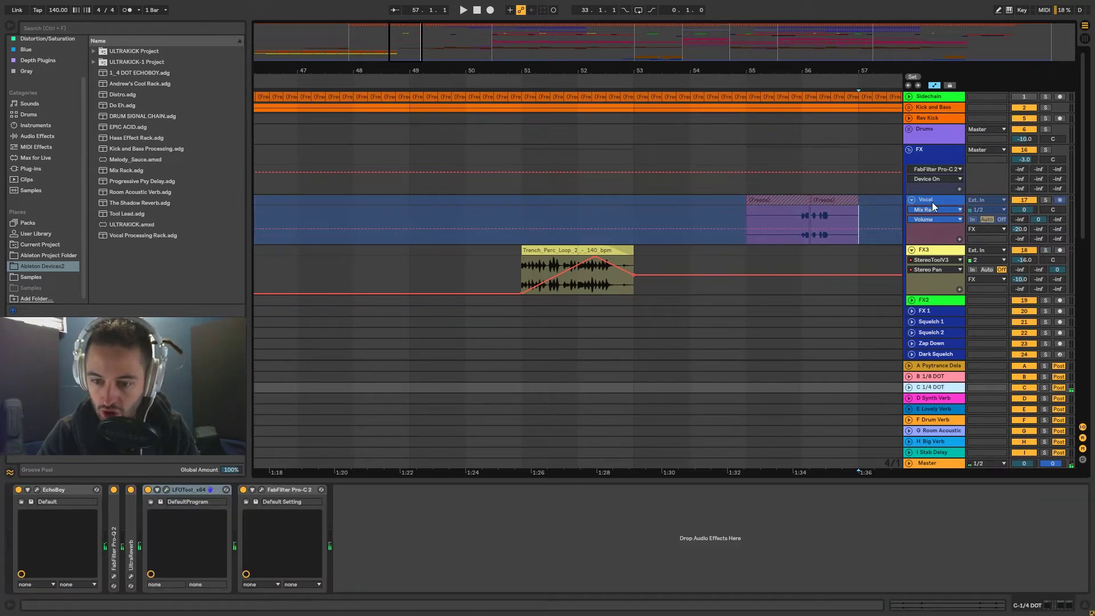
left_click(935, 202)
left_click(933, 377)
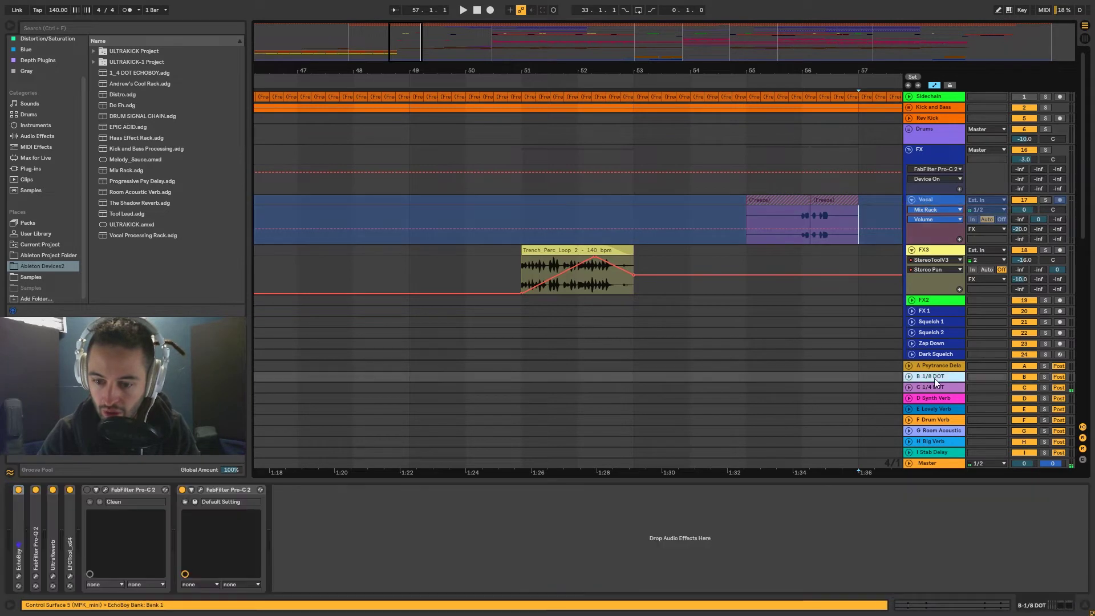
left_click_drag(765, 211, 812, 211)
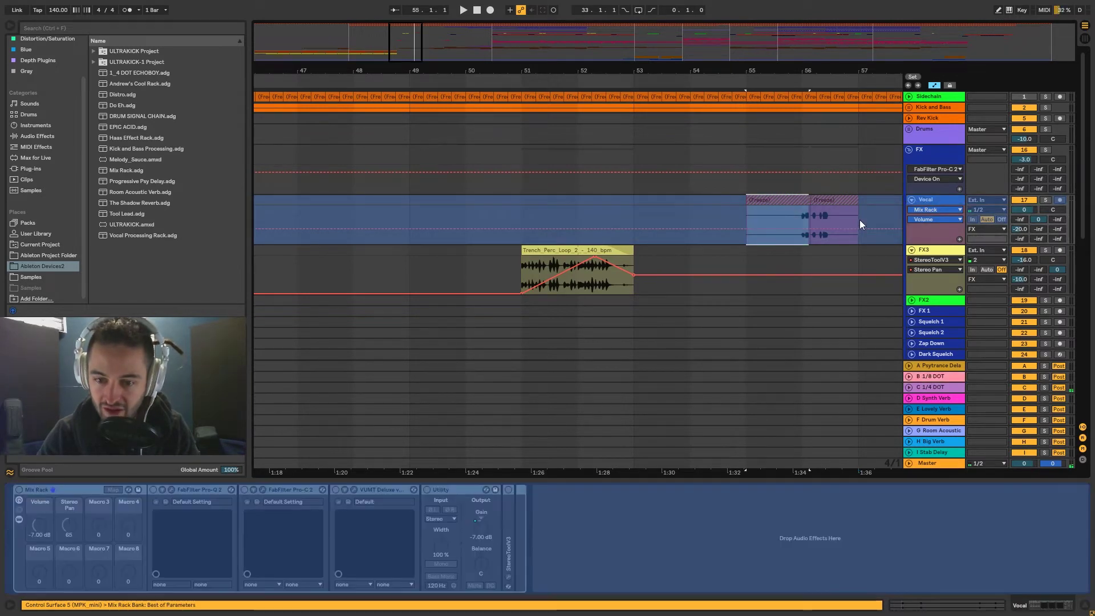
left_click(1045, 200)
key("space")
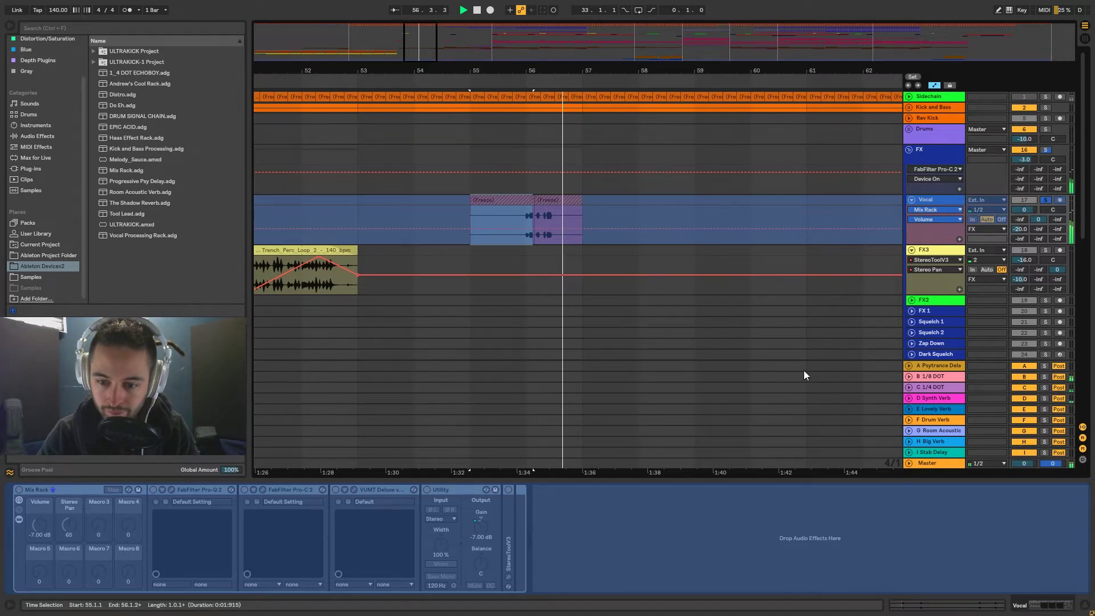
Step: Show the 1/8 DOT return's device chain and inspect its second FabFilter Pro-C 2 in the plug-in window
left_click(616, 376)
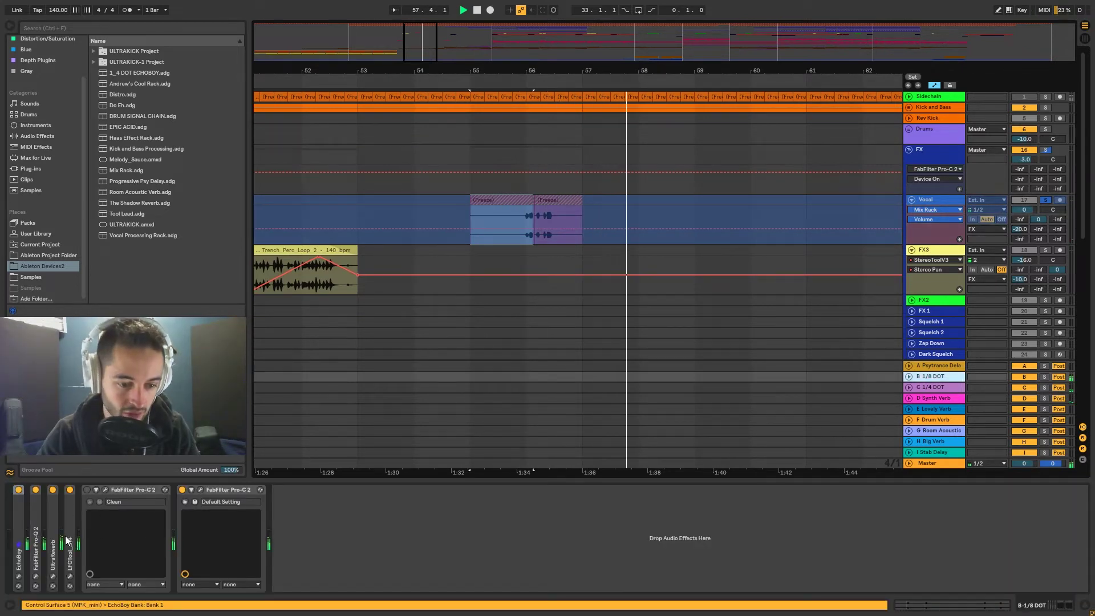
left_click(52, 489)
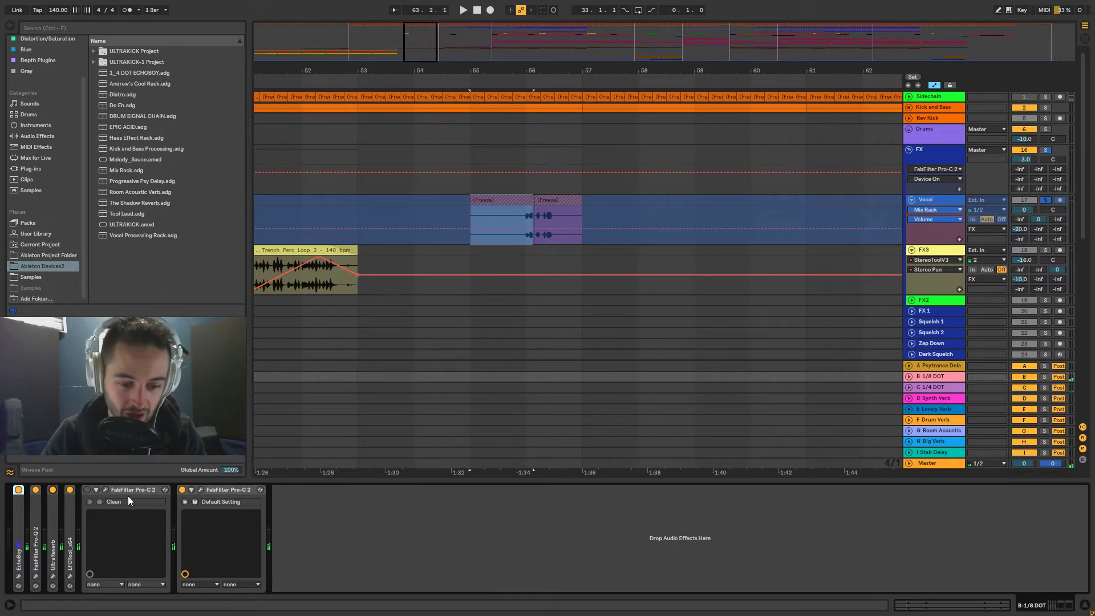
left_click(200, 489)
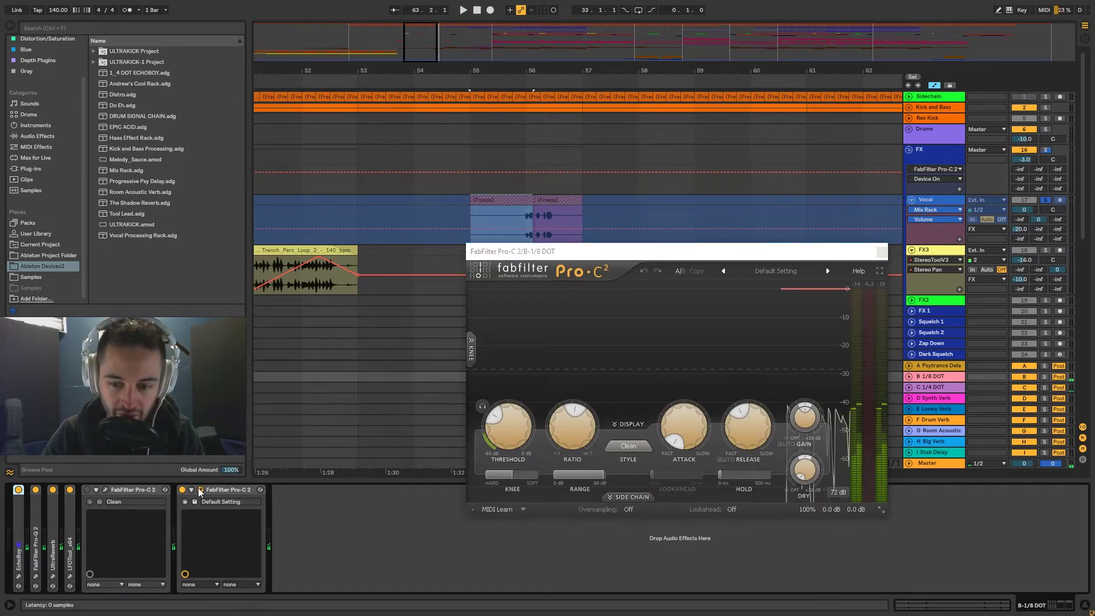
left_click(200, 490)
left_click(556, 538)
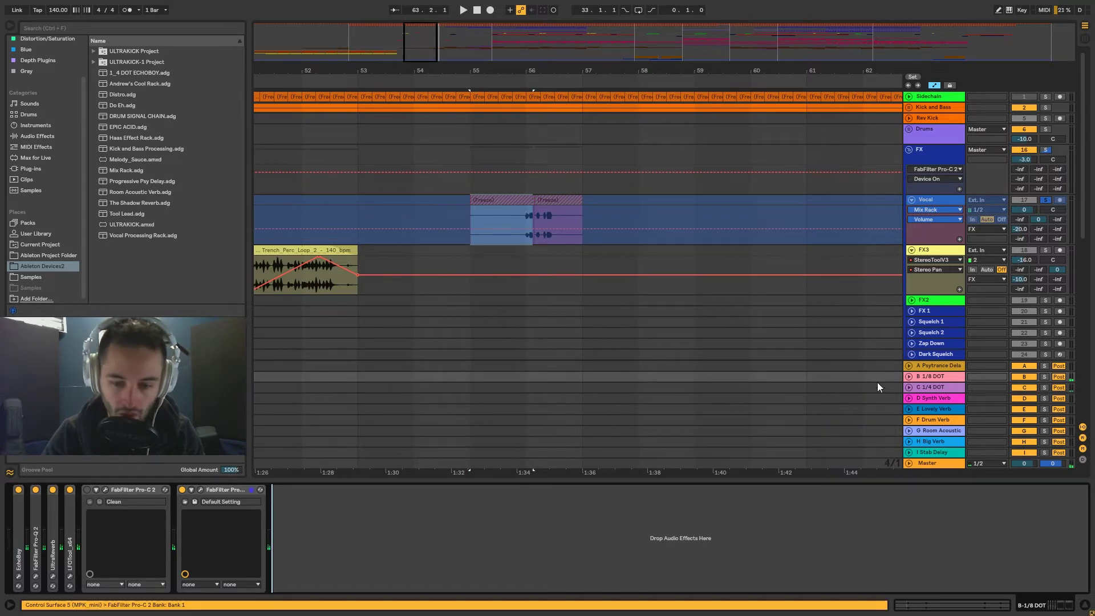
Step: Inspect the EchoBoy delay settings on the 1/4 DOT return and close the plug-in window
left_click(933, 385)
left_click_drag(535, 70, 536, 69)
left_click(37, 489)
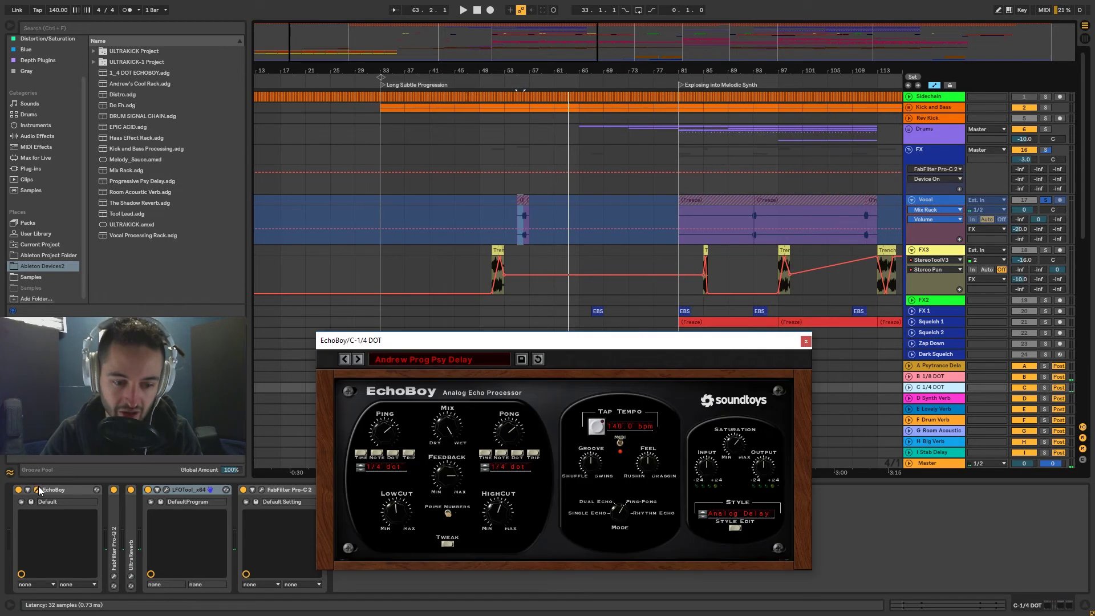
left_click(805, 341)
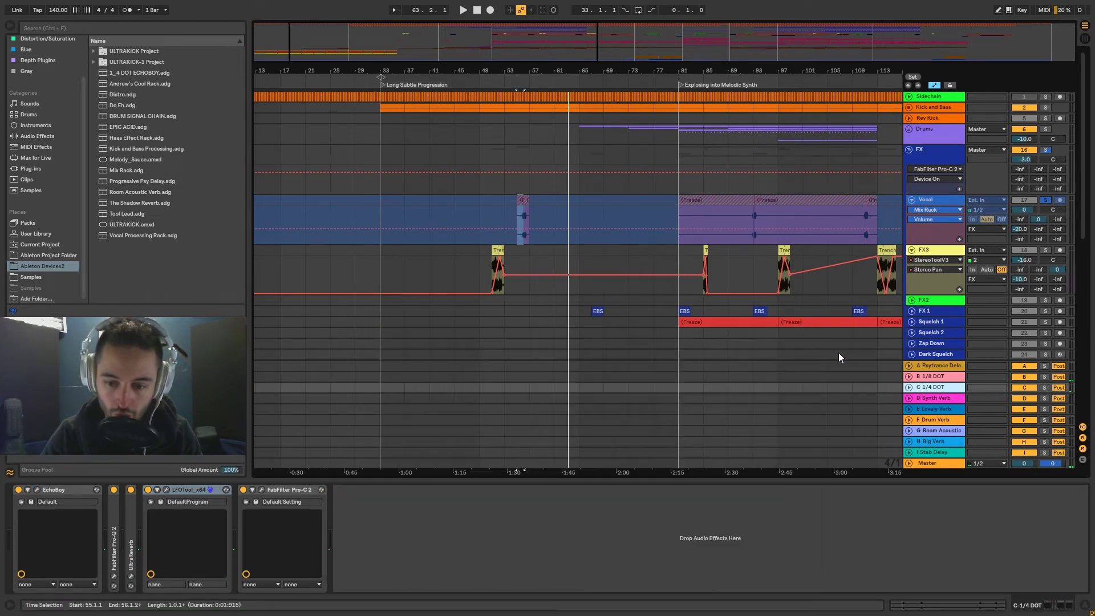
Step: Inspect the EchoBoy delay settings on the 1/8 DOT return and close the plug-in window
left_click(933, 378)
left_click(37, 489)
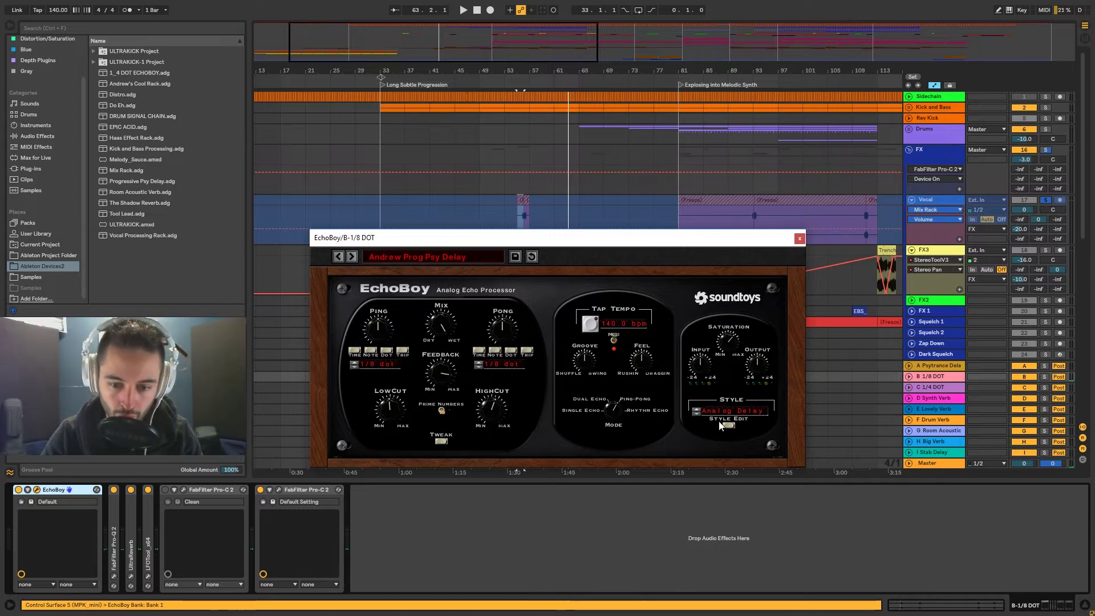
left_click(798, 239)
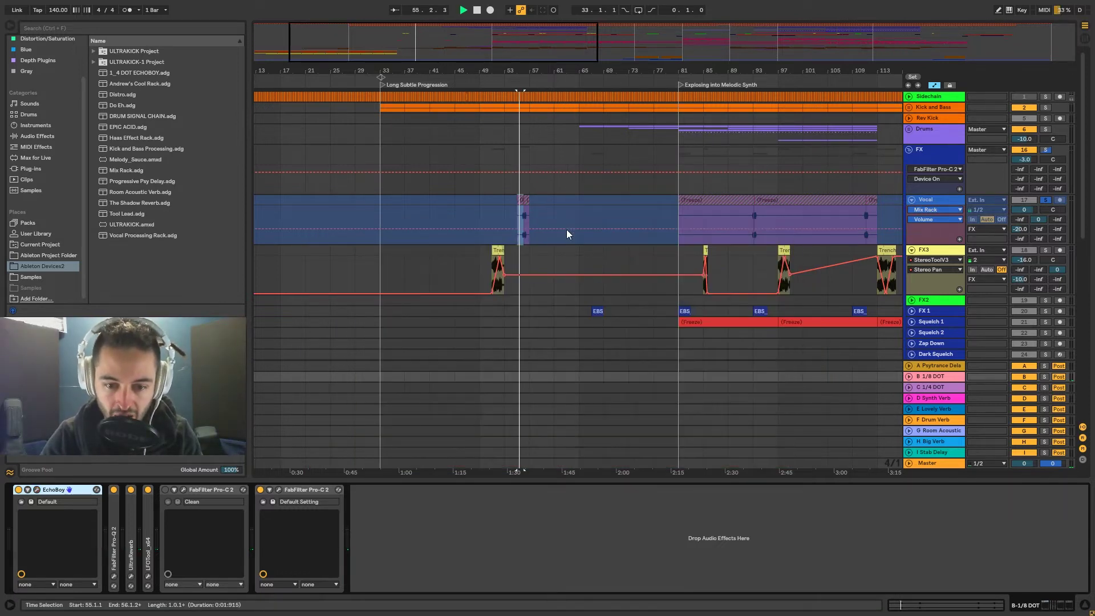
Step: Place the insert marker at bar 49 on the Sweeps/Builds group and expand the group
scroll(568, 222, "down", 4)
scroll(587, 222, "down", 3)
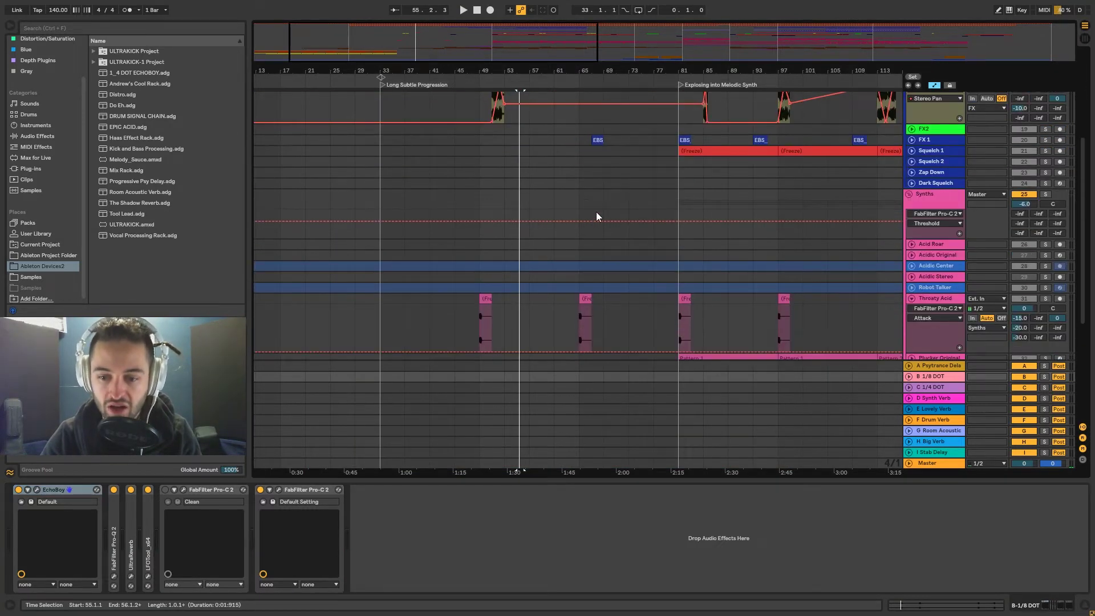
scroll(597, 215, "down", 2)
scroll(599, 209, "down", 5)
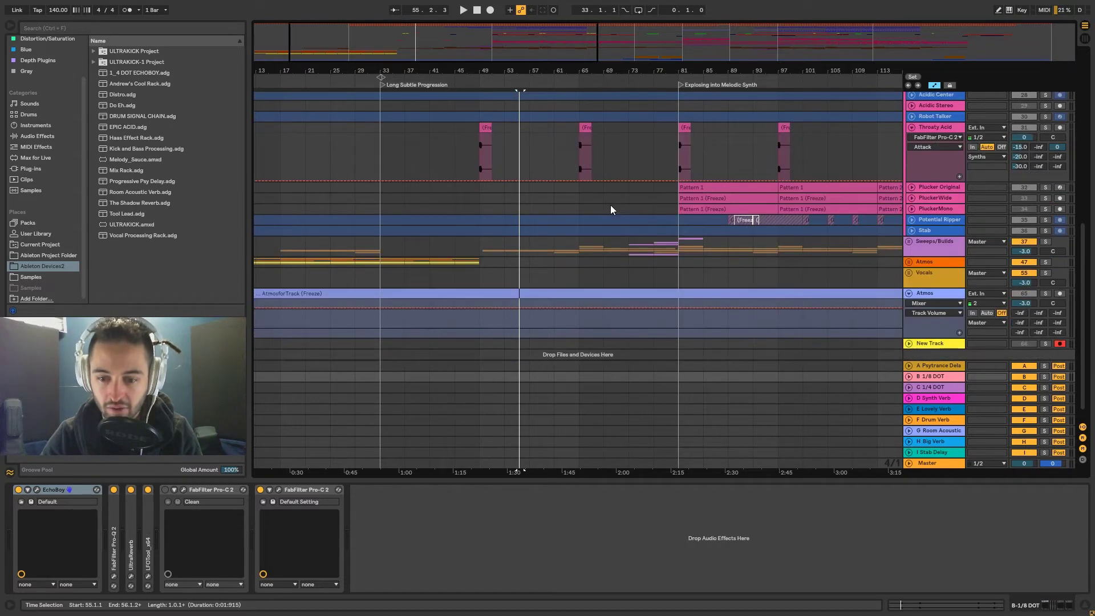
scroll(610, 205, "down", 1)
left_click(480, 233)
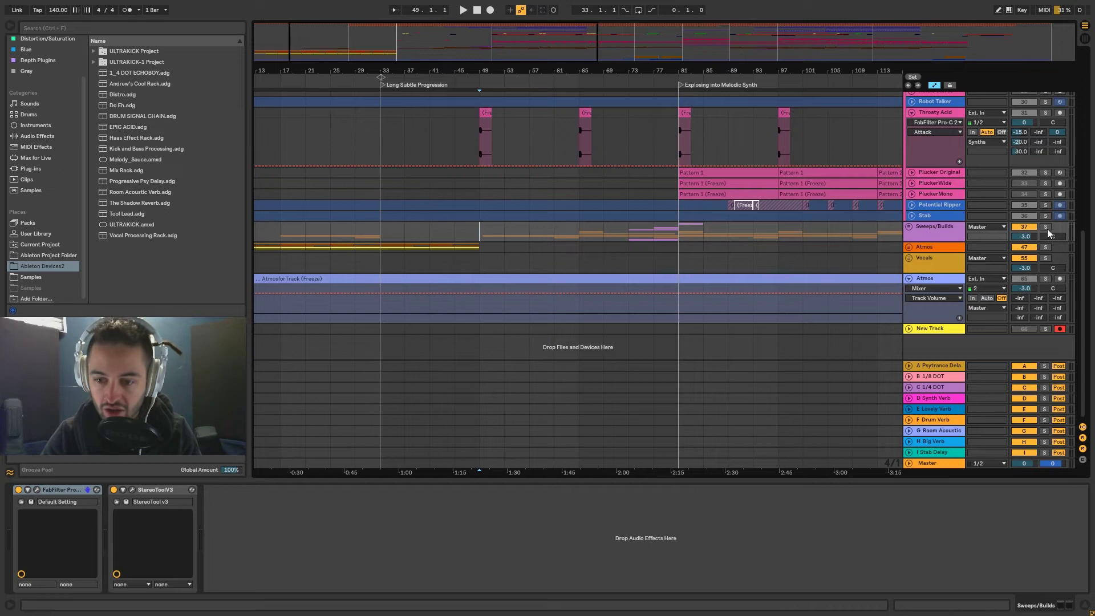
left_click(909, 227)
Step: Examine the Verbed Cymbal and Rev Cymbal clips around bar 49 in the Sweeps/Builds group
scroll(661, 282, "down", 6)
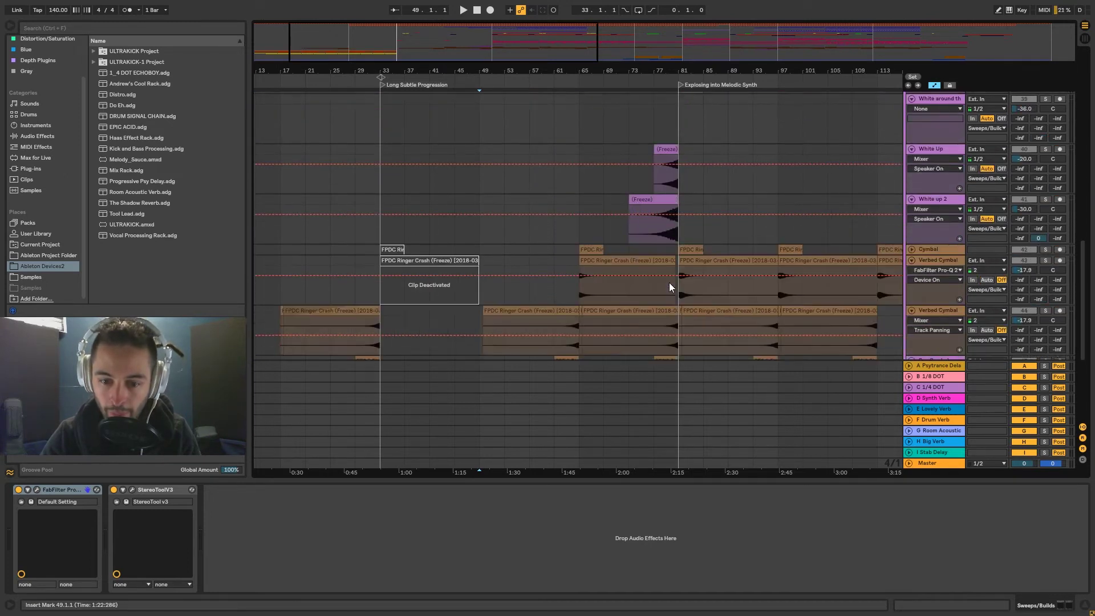
left_click(547, 257)
scroll(546, 289, "down", 3)
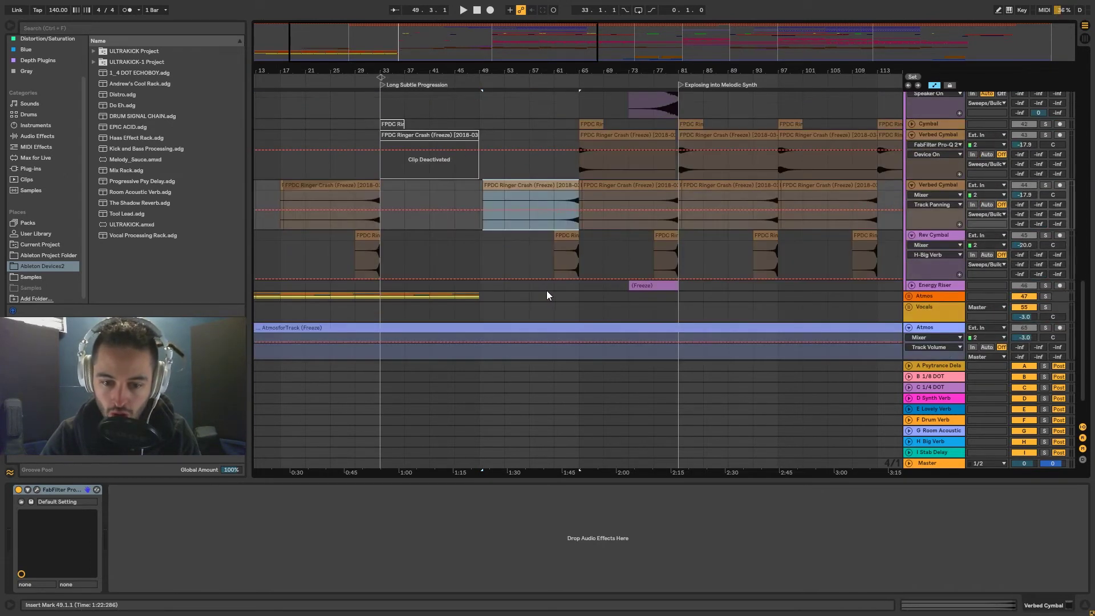
left_click(479, 248)
scroll(949, 281, "up", 8)
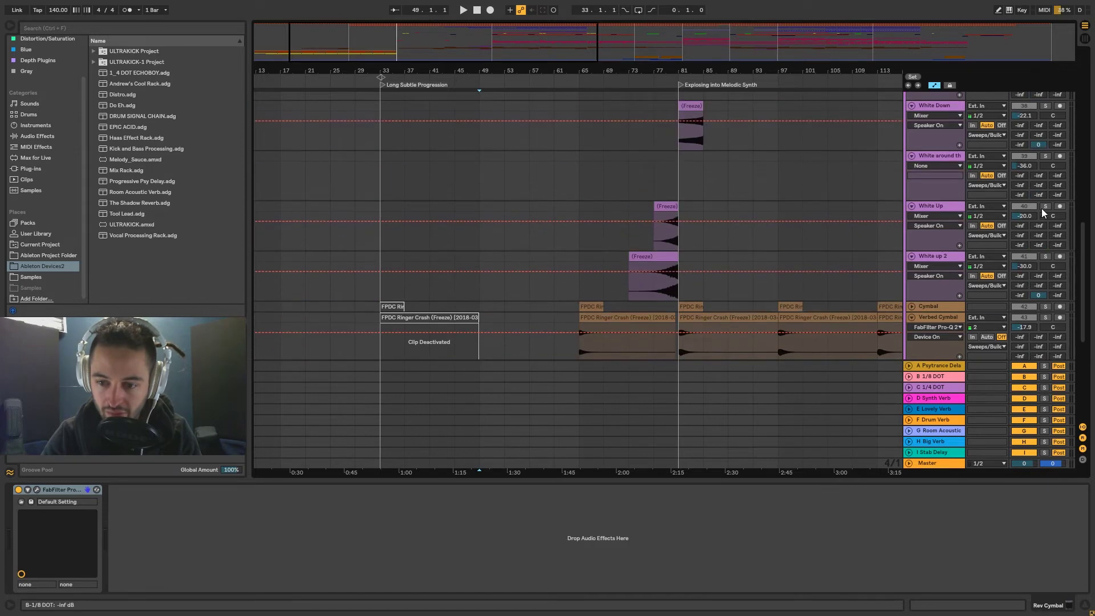
Step: Play the arrangement briefly from bar 49 with the white noise sweep track selected, and return to the upper tracks
left_click(475, 184)
key("space")
scroll(509, 199, "up", 10)
key("space")
scroll(508, 200, "up", 10)
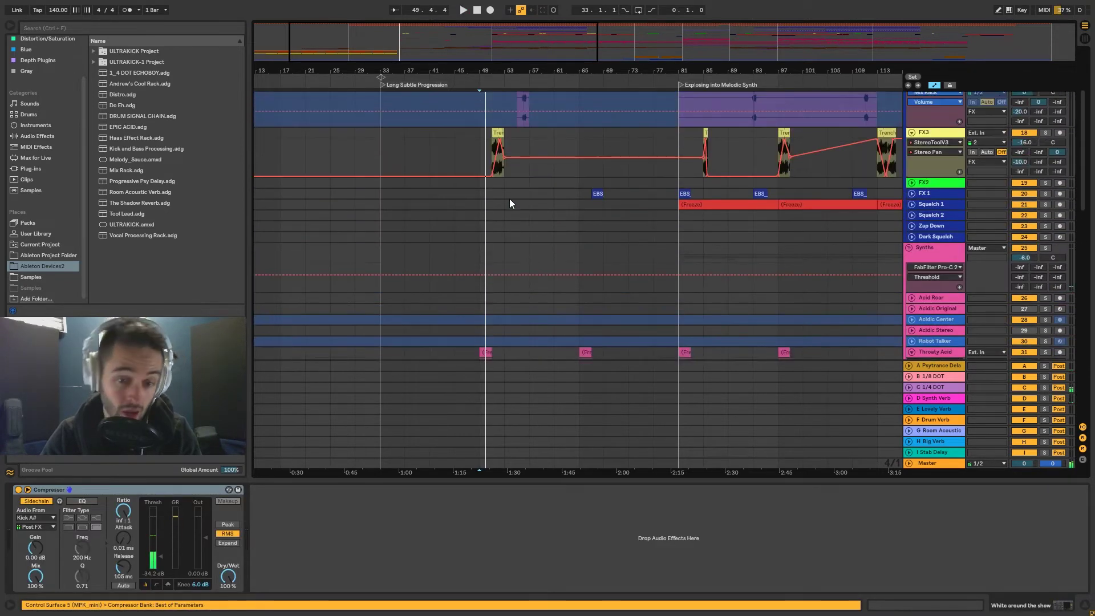
Step: Expand the Kick and Bass group to show its automation lanes and the Kick A# and Bass A# tracks
left_click(909, 107)
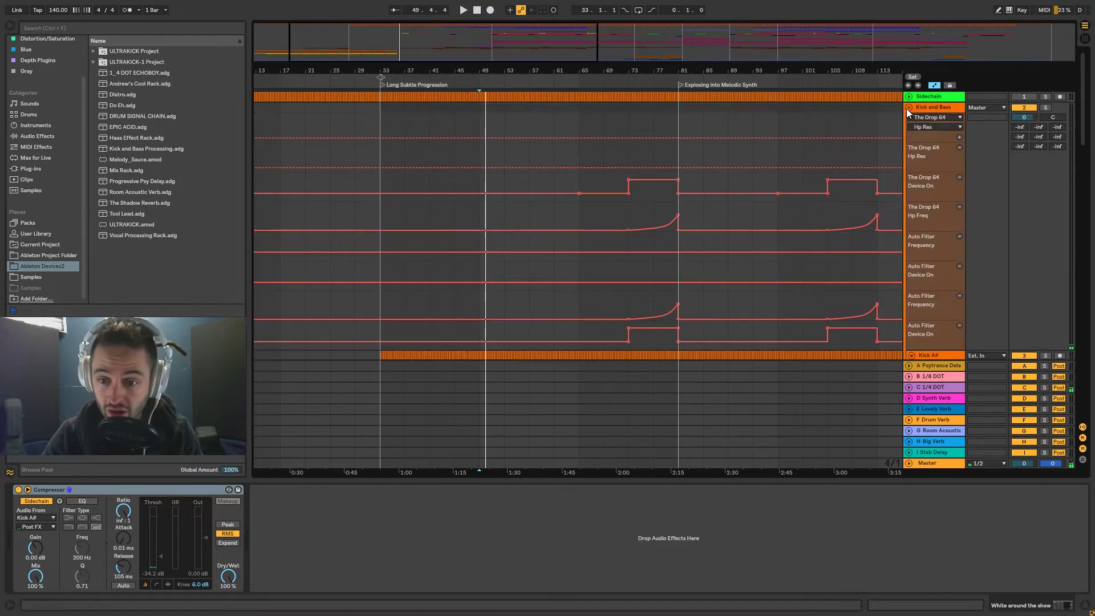
left_click(925, 193)
scroll(733, 111, "down", 3)
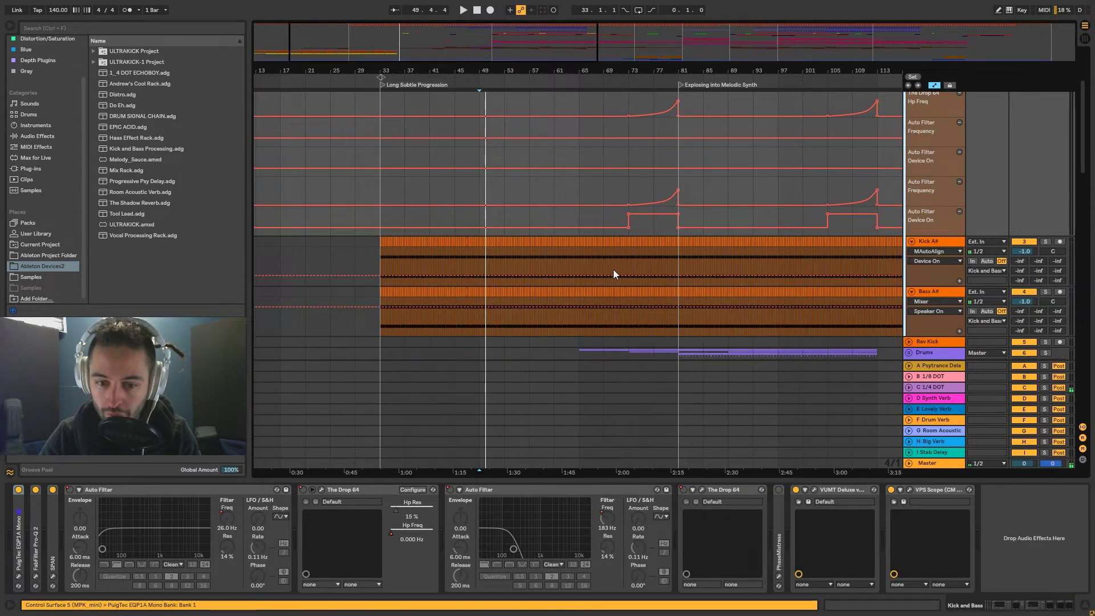
Step: Select the Kick A# clip at 49.2, solo the Kick A# track, and play the kick from there
key("plus")
key("plus")
key("plus")
key("plus")
key("plus")
key("plus")
key("plus")
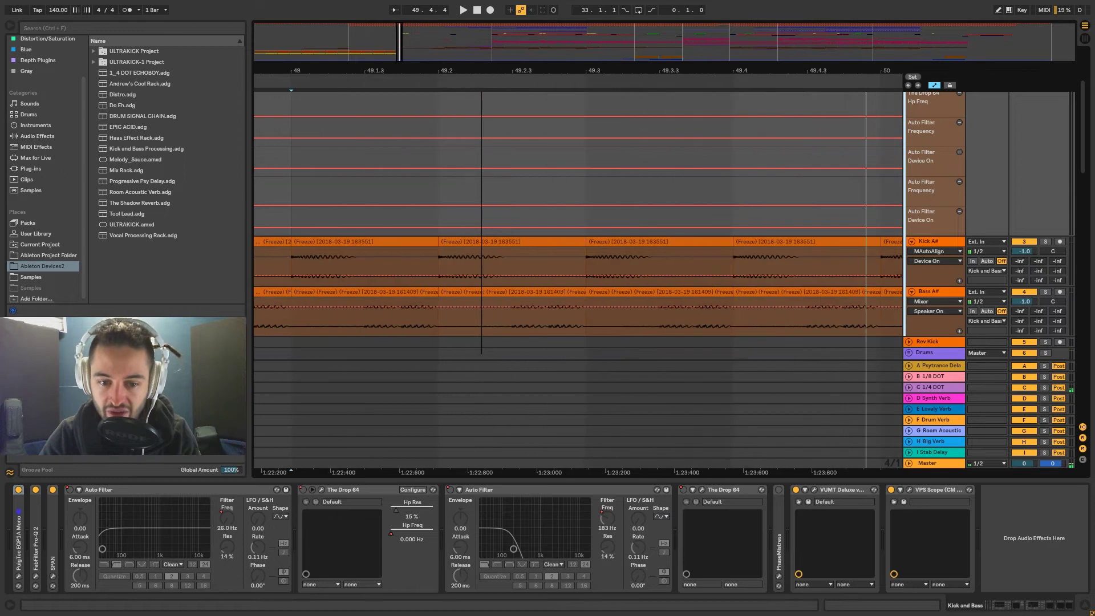
left_click(448, 240)
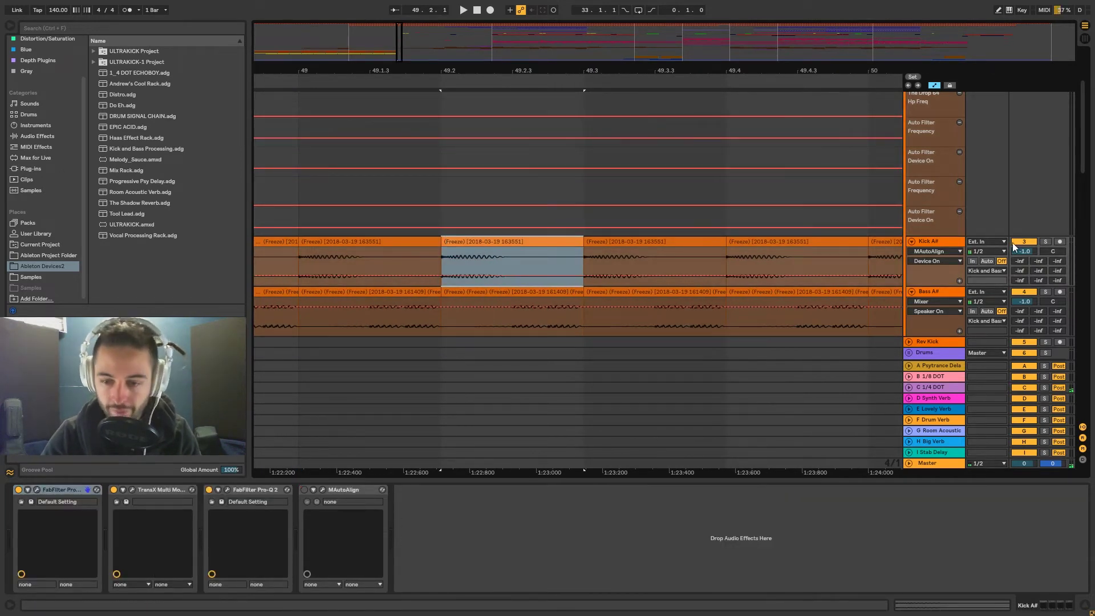
left_click(1047, 241)
left_click(474, 241)
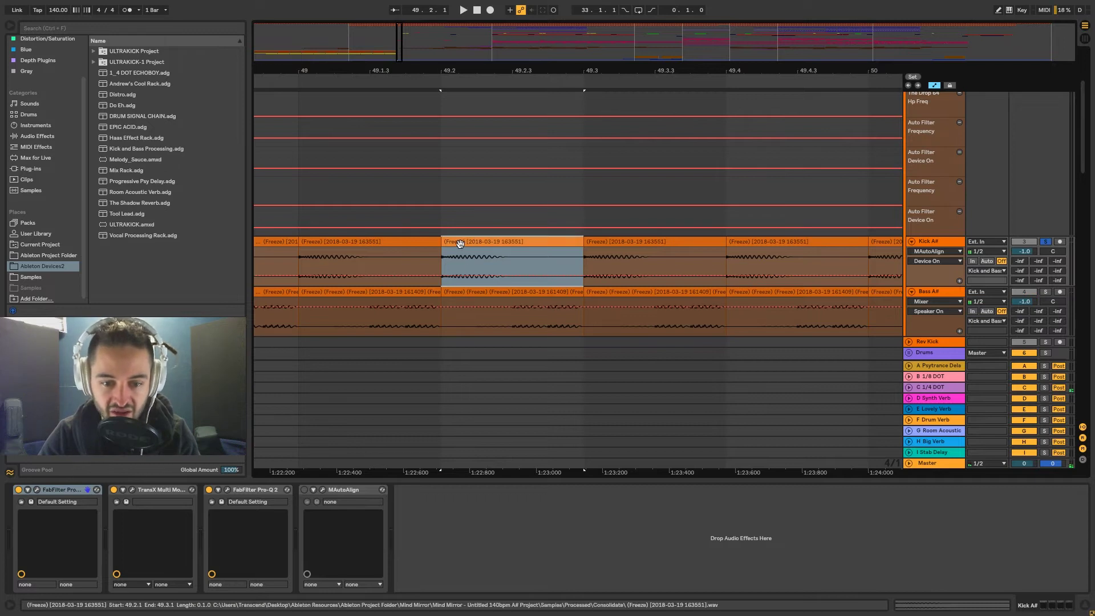
key("space")
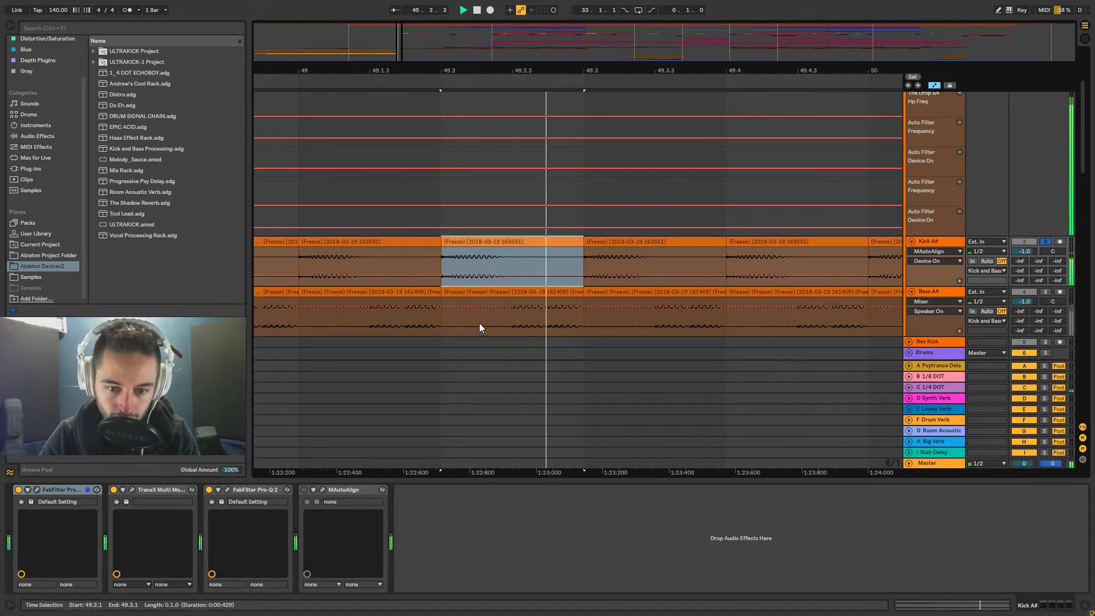
Step: Examine the selected kick's waveform up close and replay the soloed kick from 49.2
left_click_drag(500, 69, 503, 114)
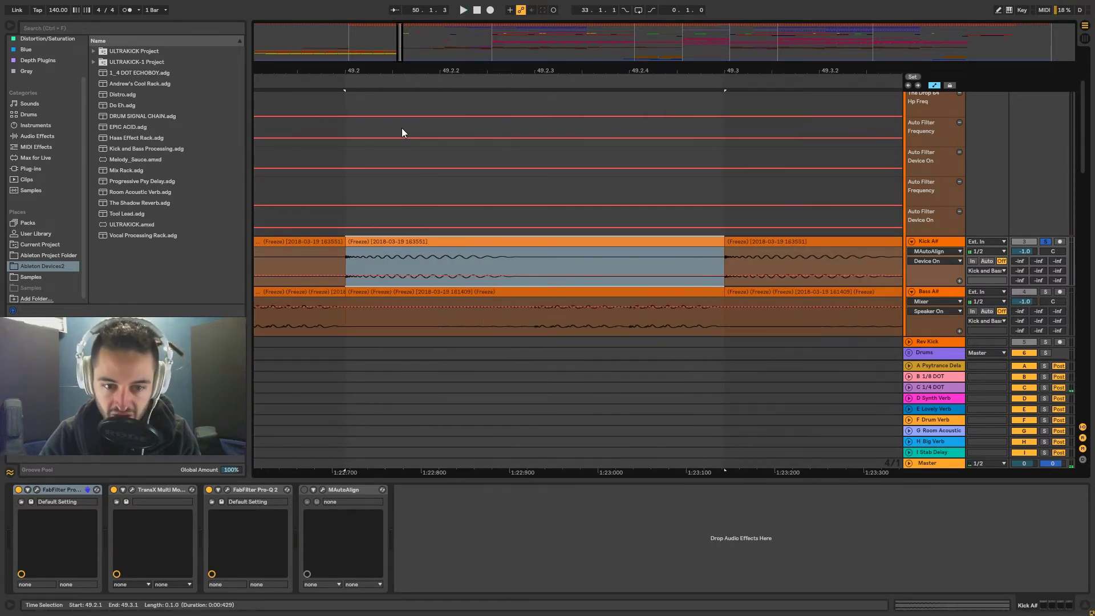
key("minus")
key("minus")
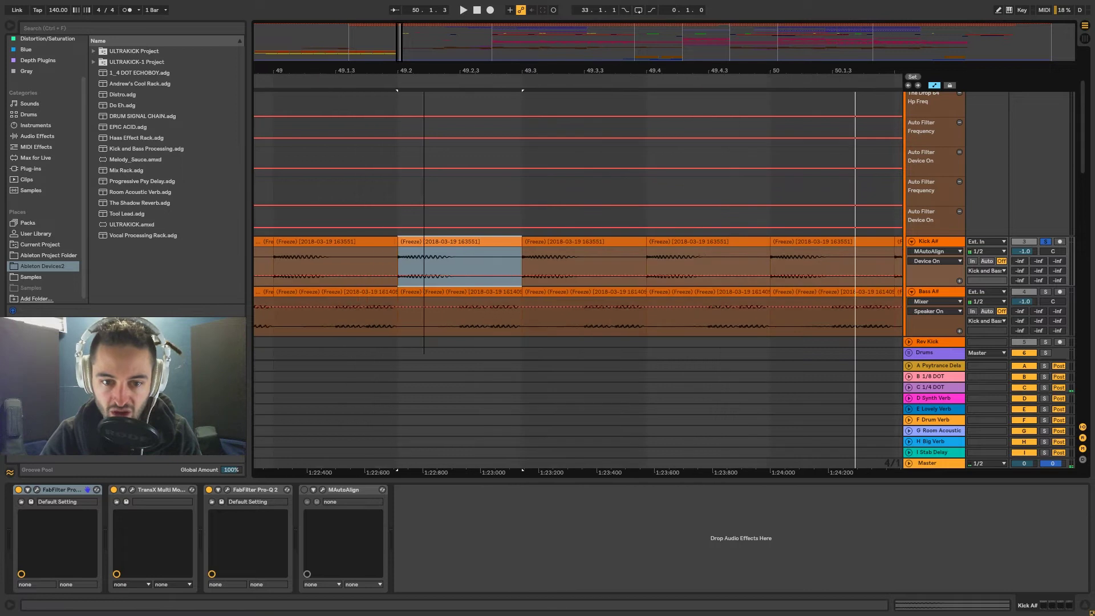
key("space")
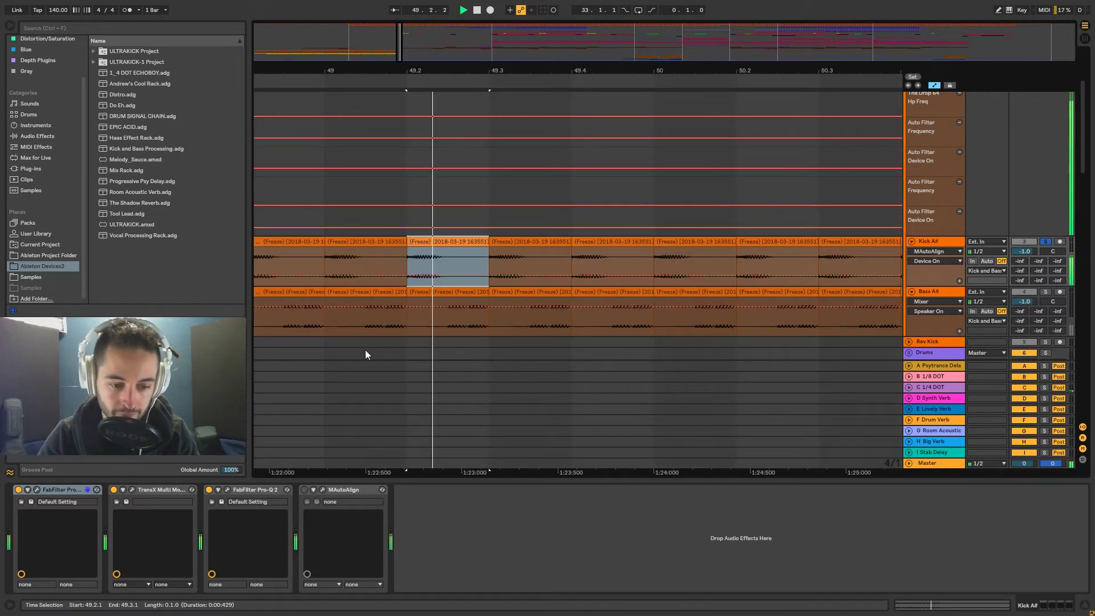
Step: Inspect the first FabFilter Pro-Q 2 on Kick A# against the playing kick, and delete that device from the chain
left_click(37, 490)
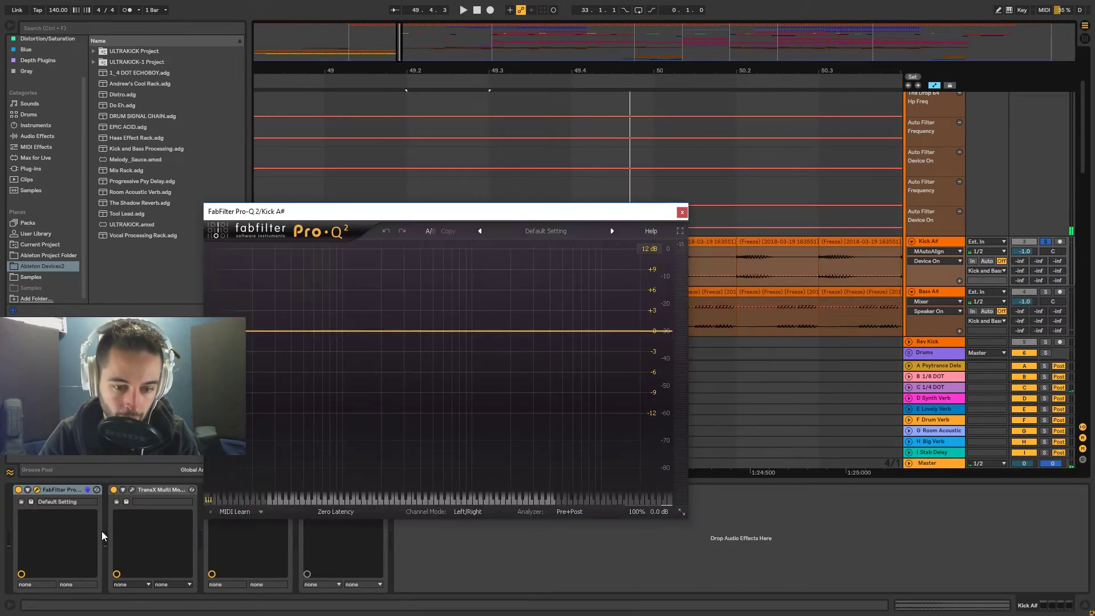
left_click(53, 494)
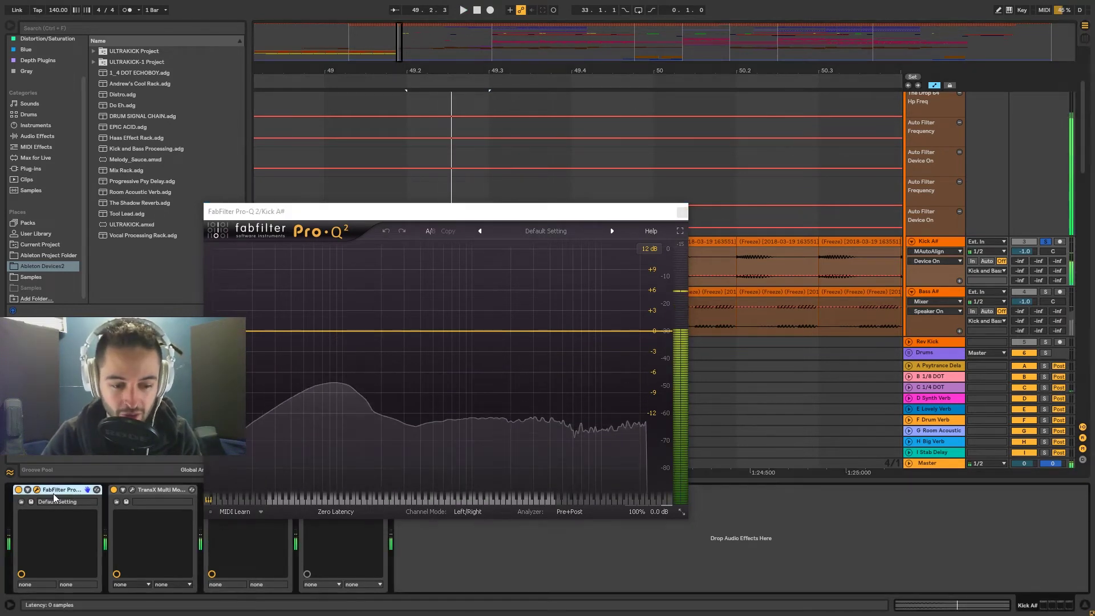
key("ctrl+alt+p")
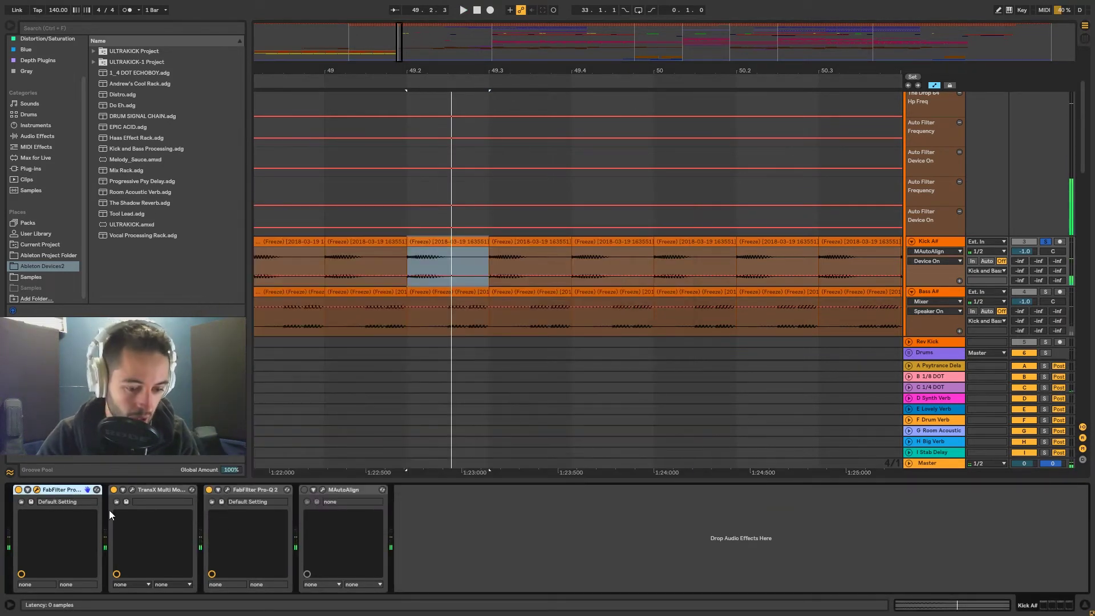
key("Delete")
Step: Open the TransX Multi editor on Kick A#, audition the kick through it, and move its window clear of the kick clips
left_click(37, 489)
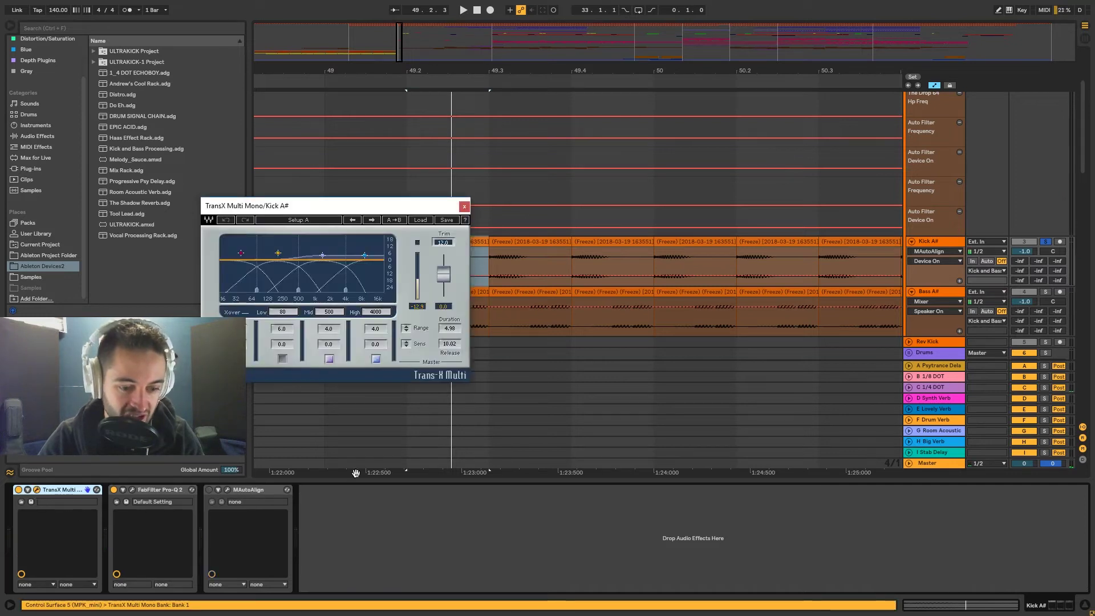
key("space")
key("space")
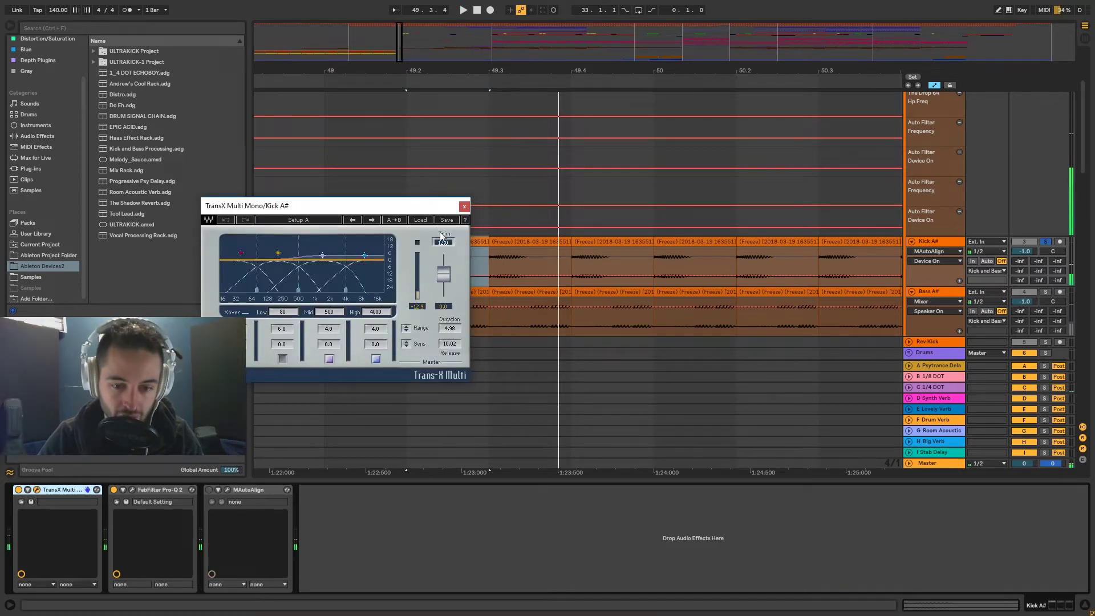
left_click_drag(401, 209, 365, 43)
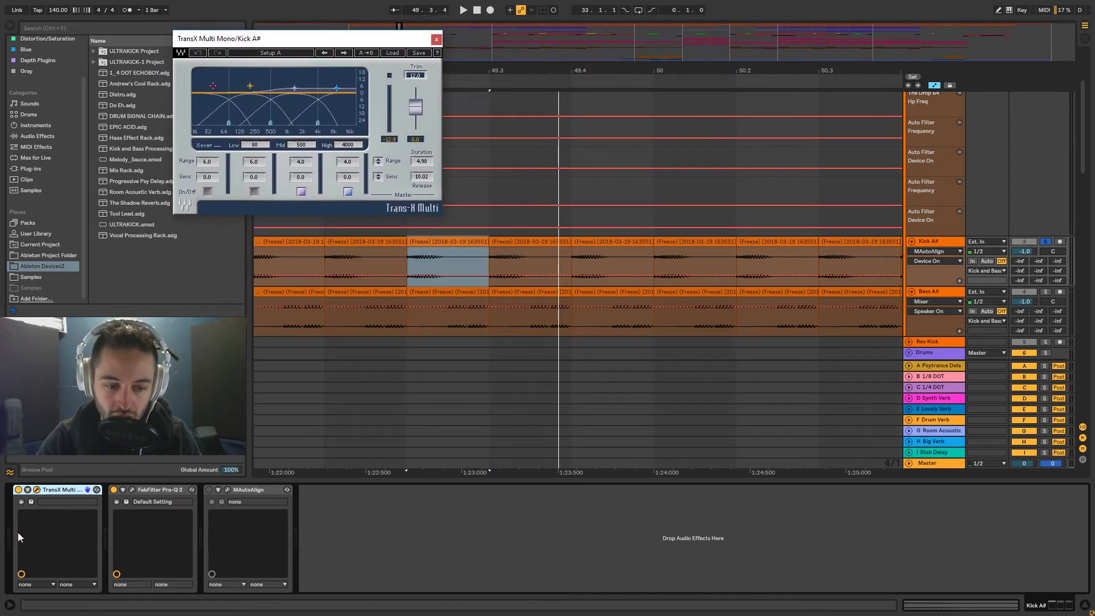
Step: Compare the playing kick with TransX Multi bypassed and active, leaving the device switched on
left_click(18, 489)
key("space")
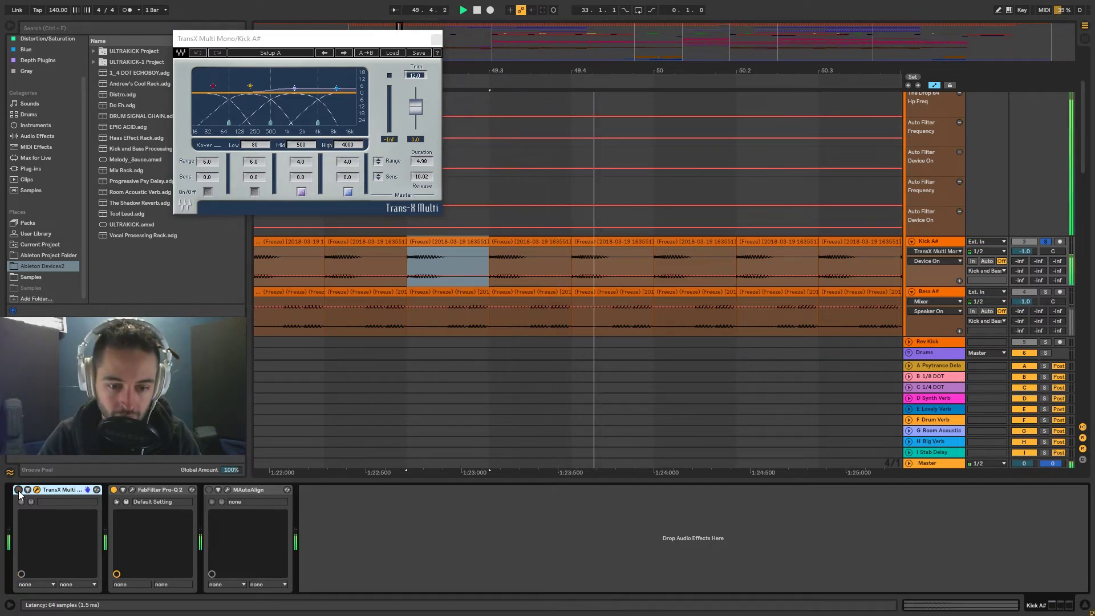
left_click(18, 489)
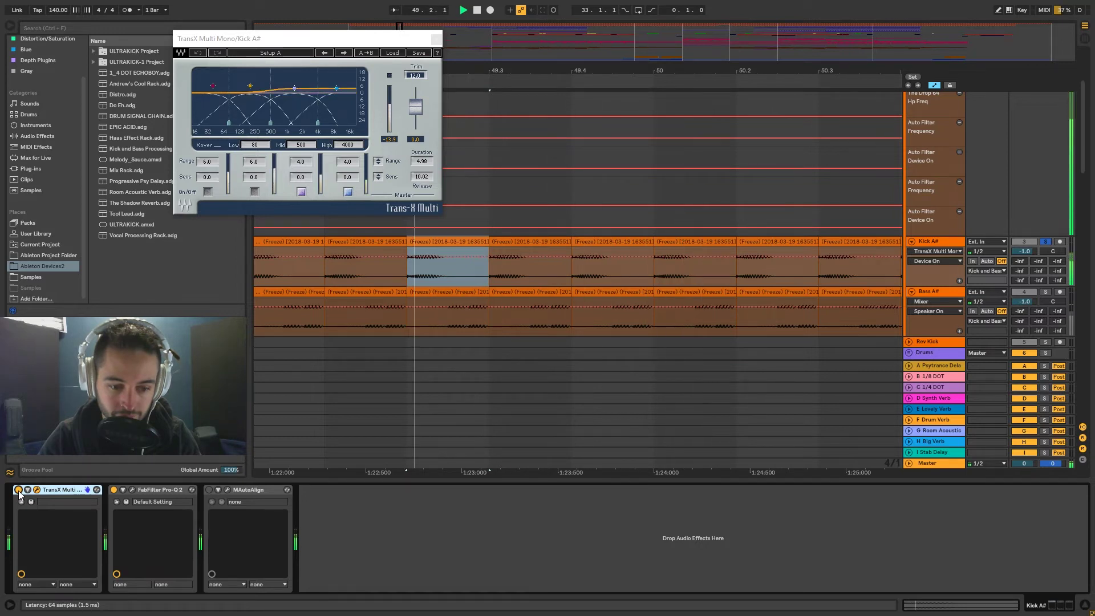
left_click(18, 489)
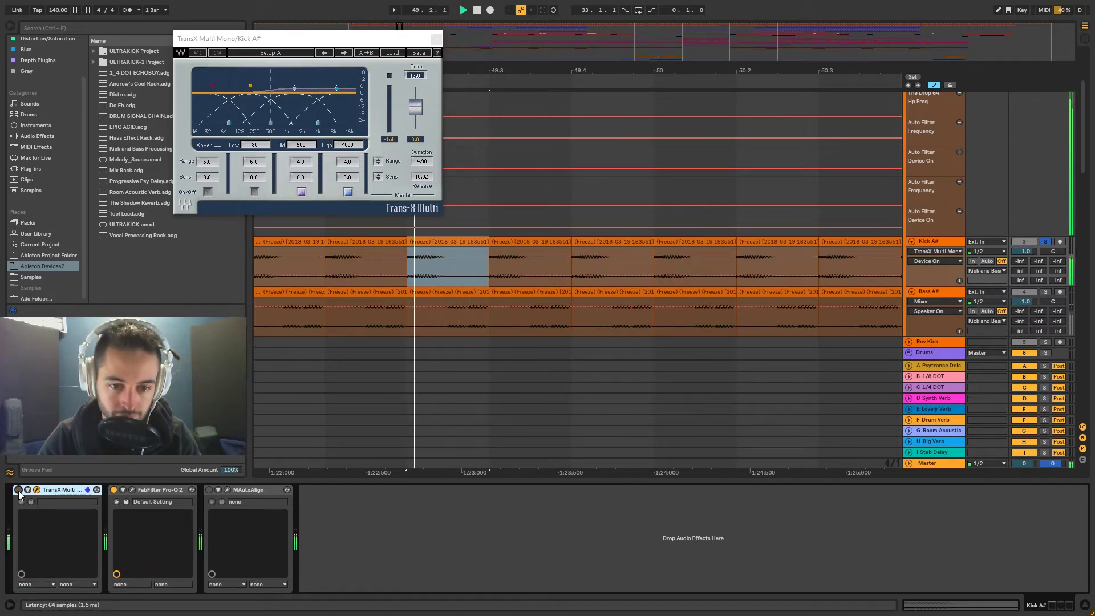
left_click(18, 490)
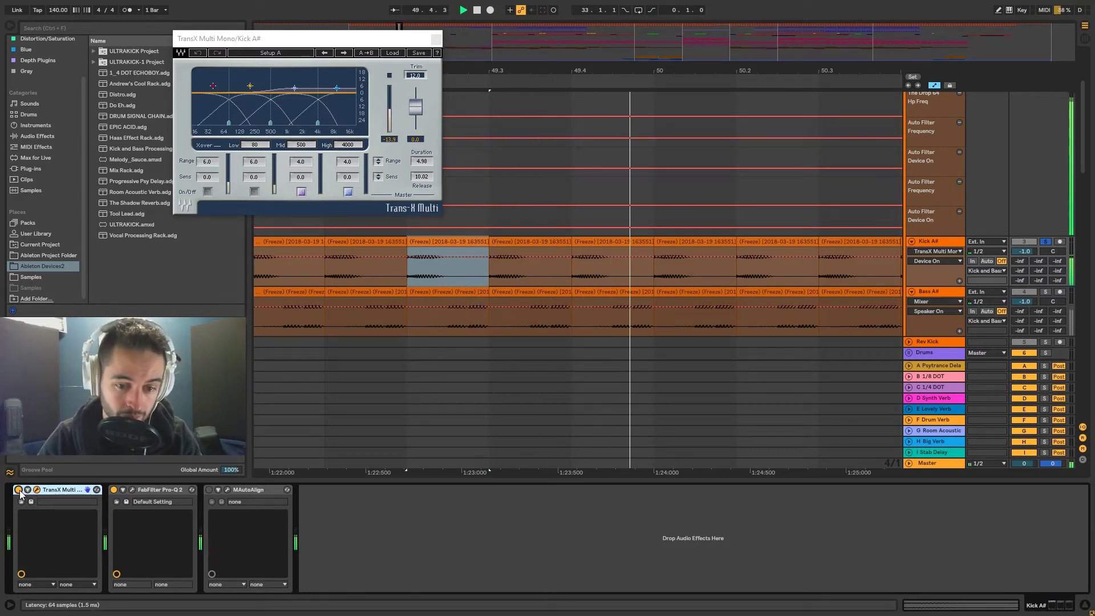
left_click(18, 490)
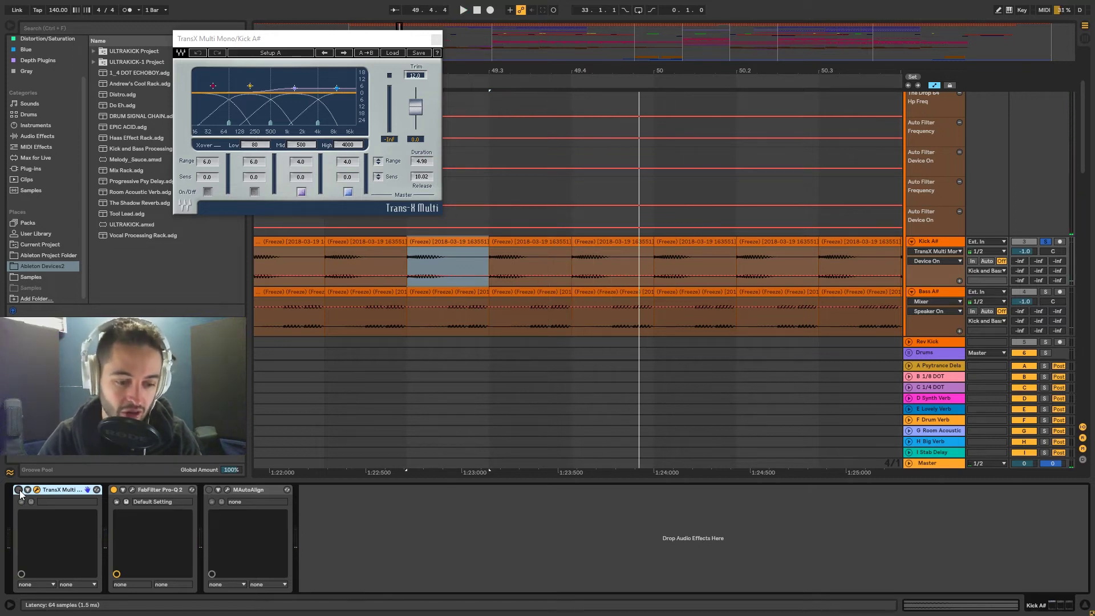
left_click(18, 489)
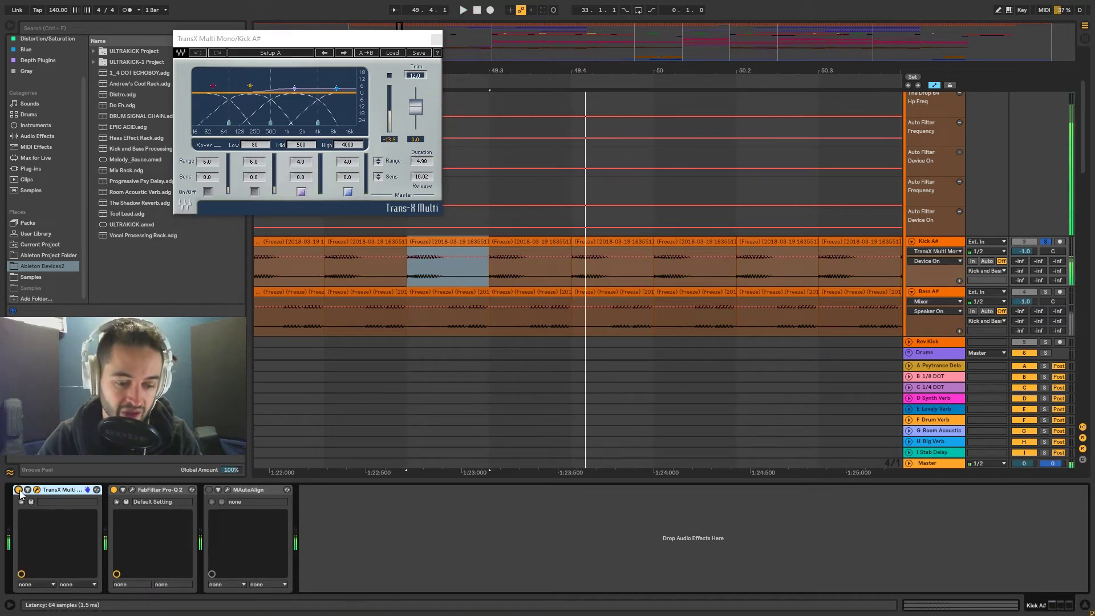
Step: Inspect the remaining FabFilter Pro-Q 2 on Kick A#, comparing the kick with it bypassed and active and checking its narrow low cut
left_click(132, 490)
key("space")
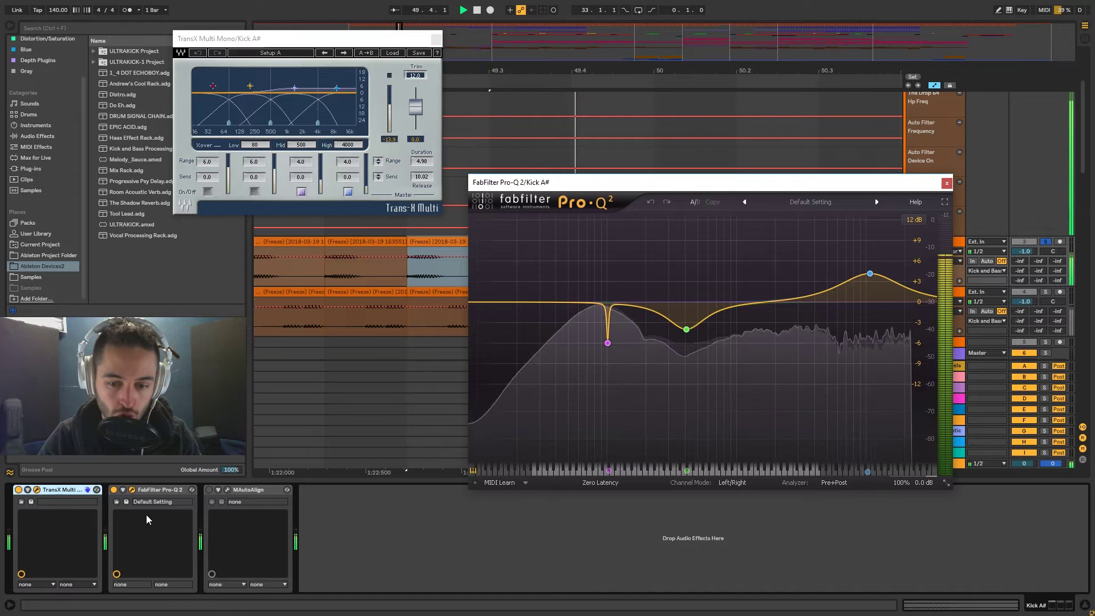
left_click(114, 489)
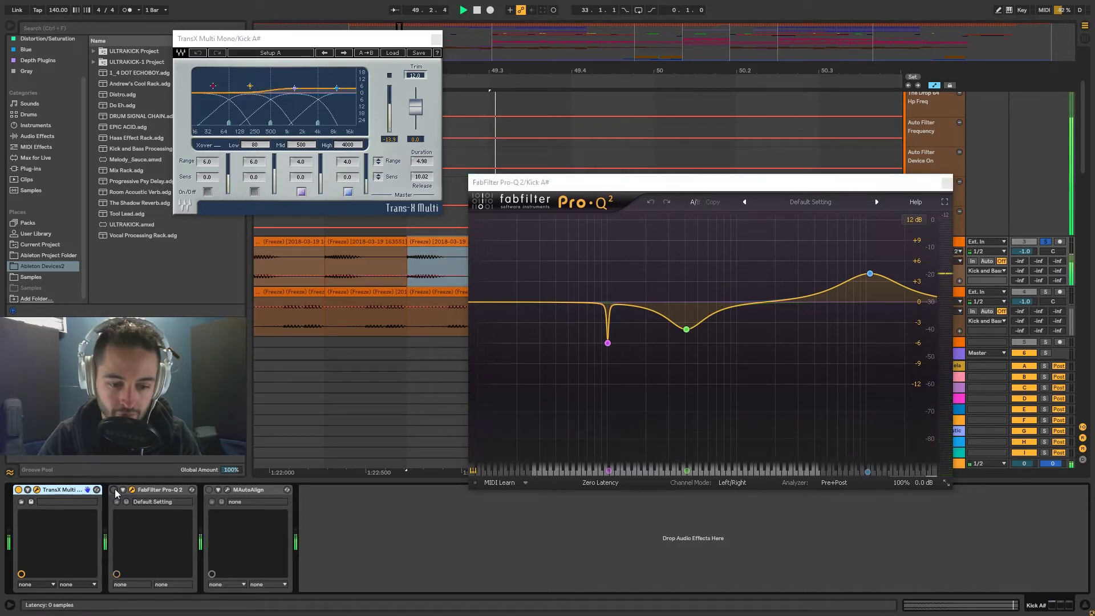
left_click(114, 490)
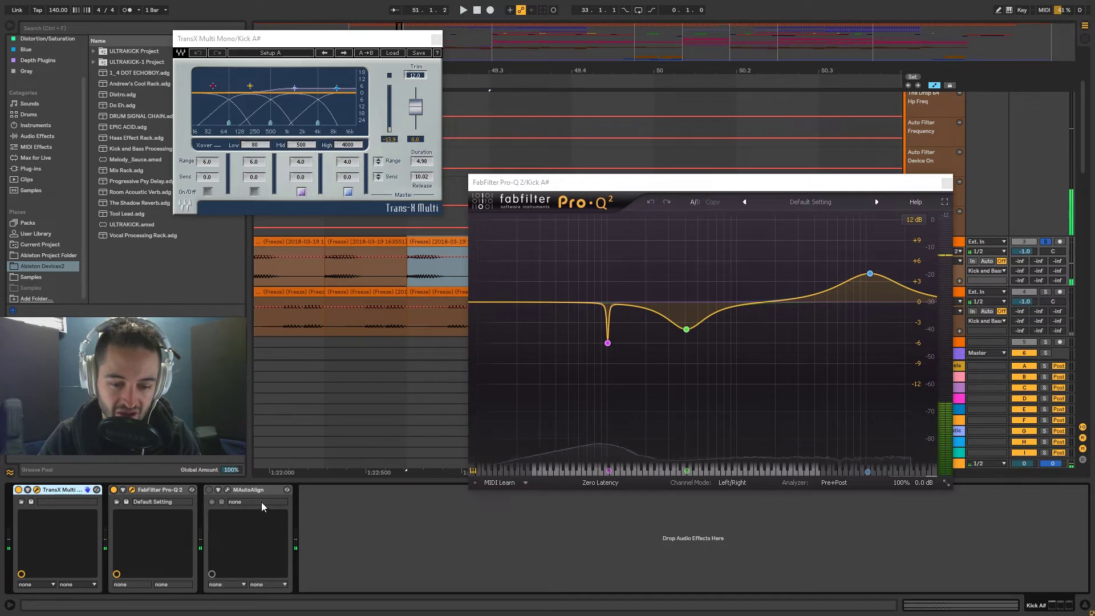
mouse_move(605, 315)
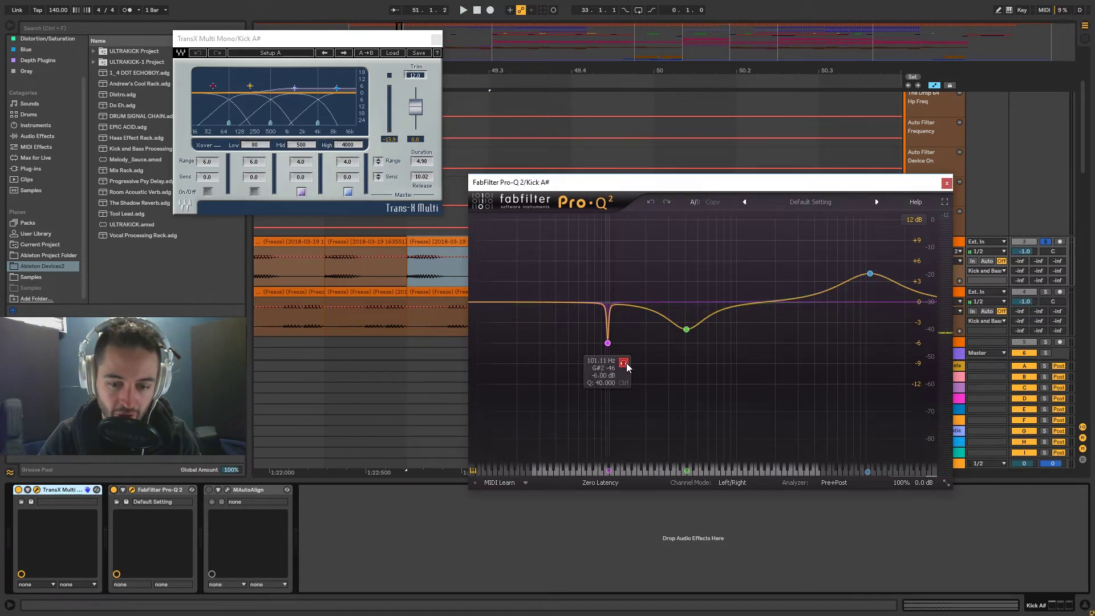
key("space")
key("space")
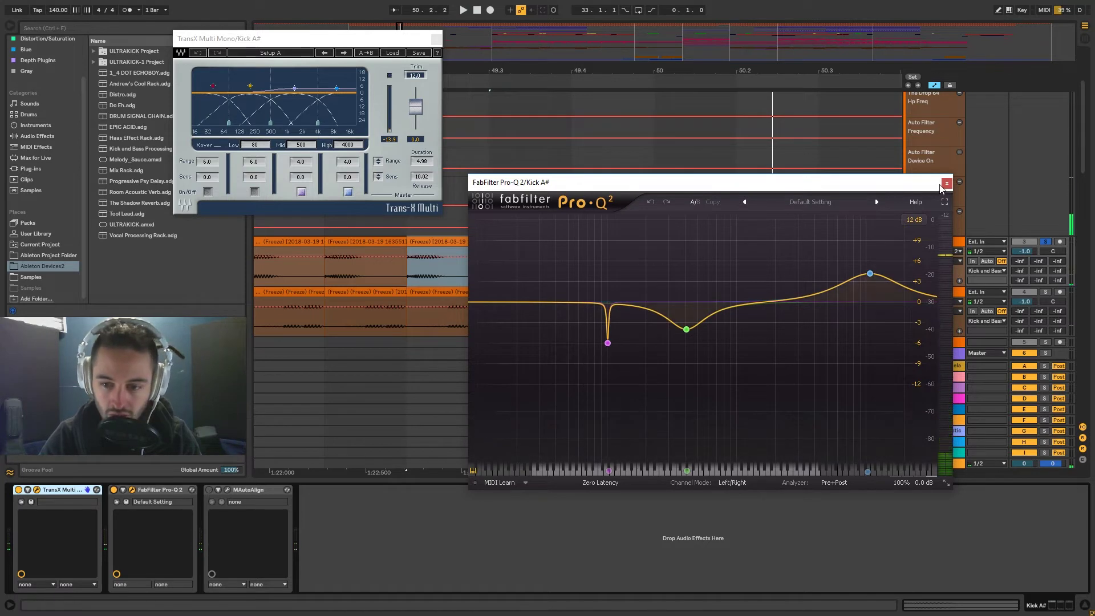
left_click(946, 183)
Step: Select the Bass A# clip at 49.2, play the bass soloed, and close the TransX Multi window
left_click(448, 310)
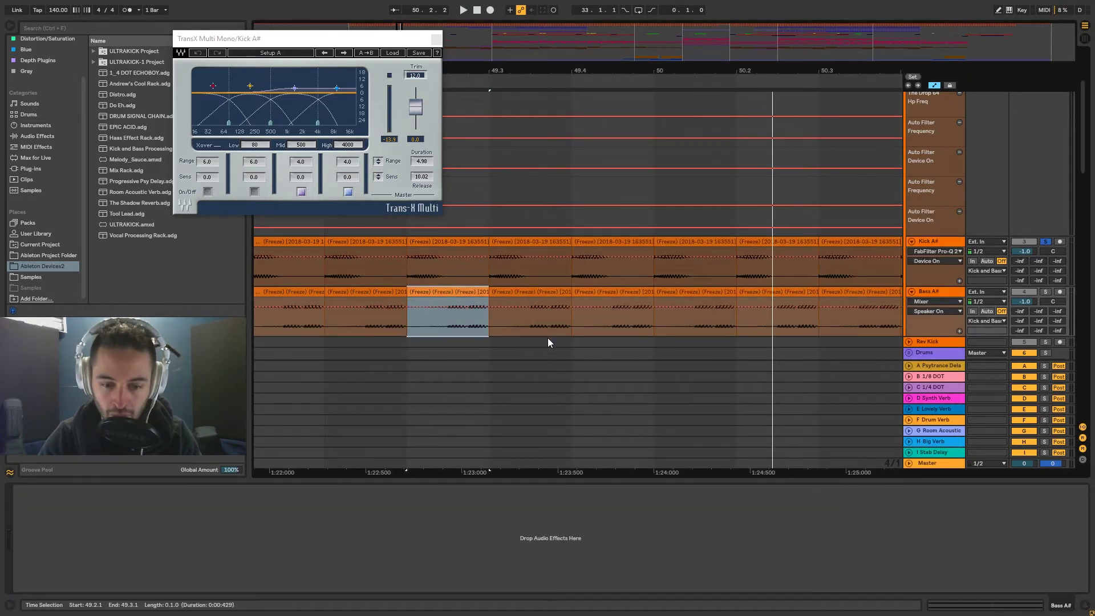
left_click(1046, 291)
key("space")
left_click(436, 40)
left_click_drag(576, 72, 567, 70)
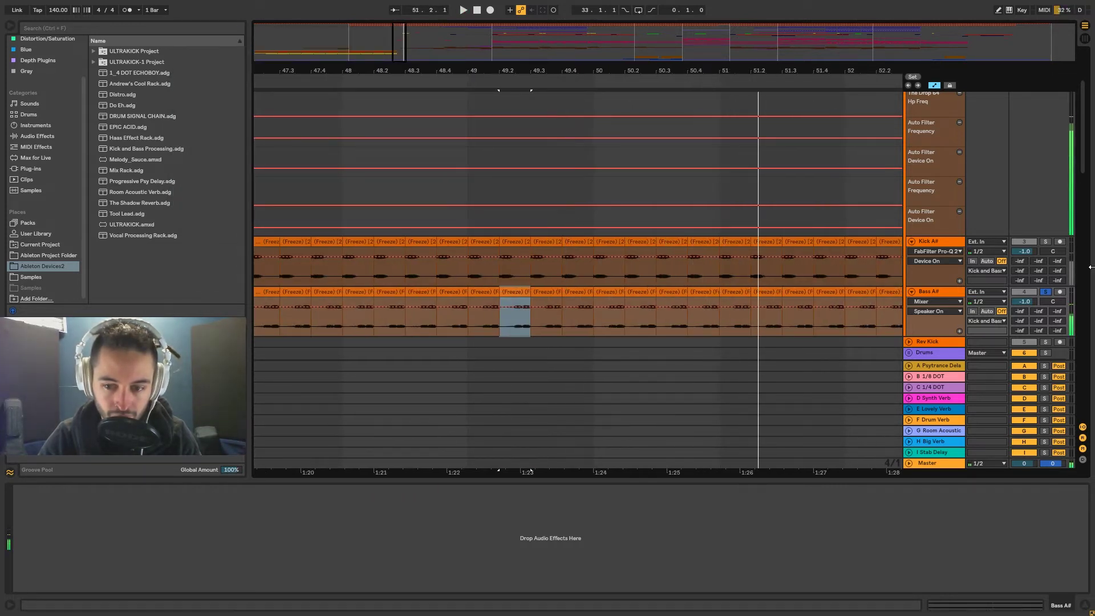
Step: Solo the Kick and Bass group and play the kick and bass together from 49.2
scroll(912, 234, "up", 4)
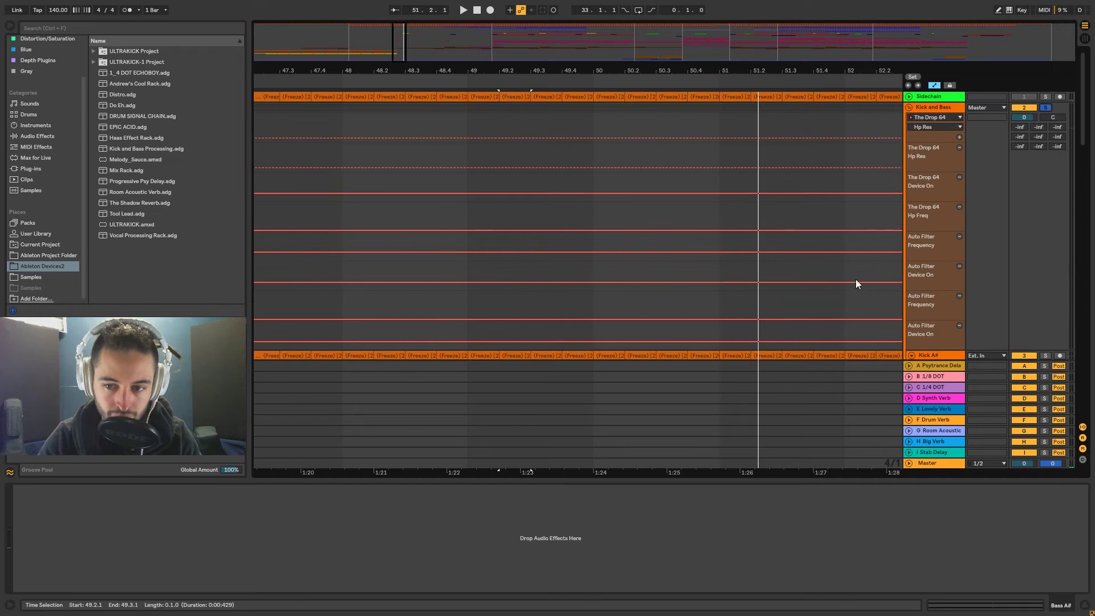
scroll(855, 279, "down", 4)
scroll(835, 292, "down", 3)
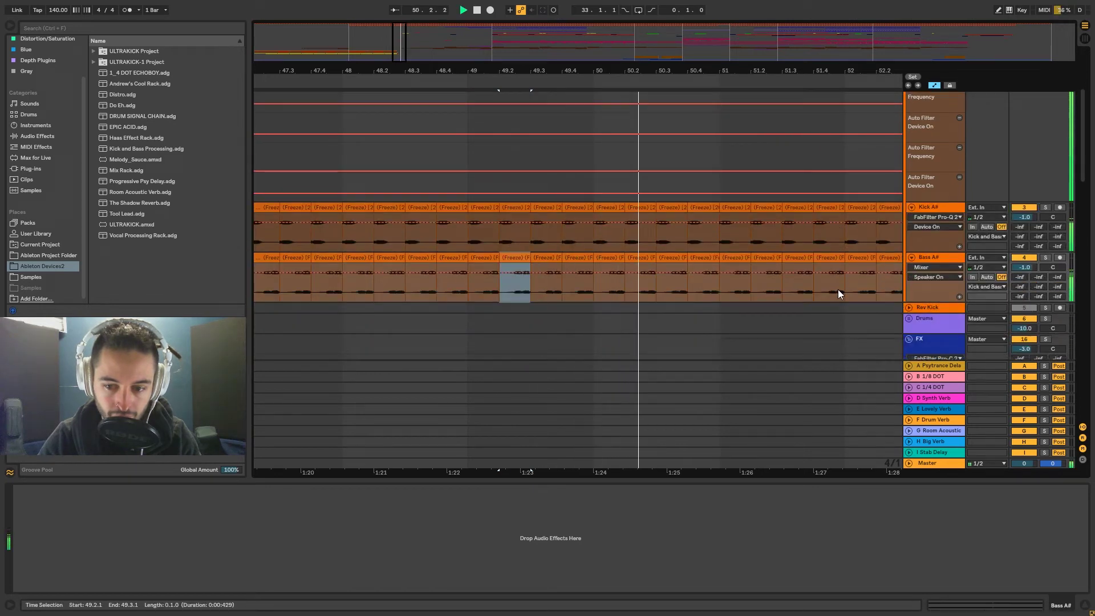
scroll(838, 289, "up", 6)
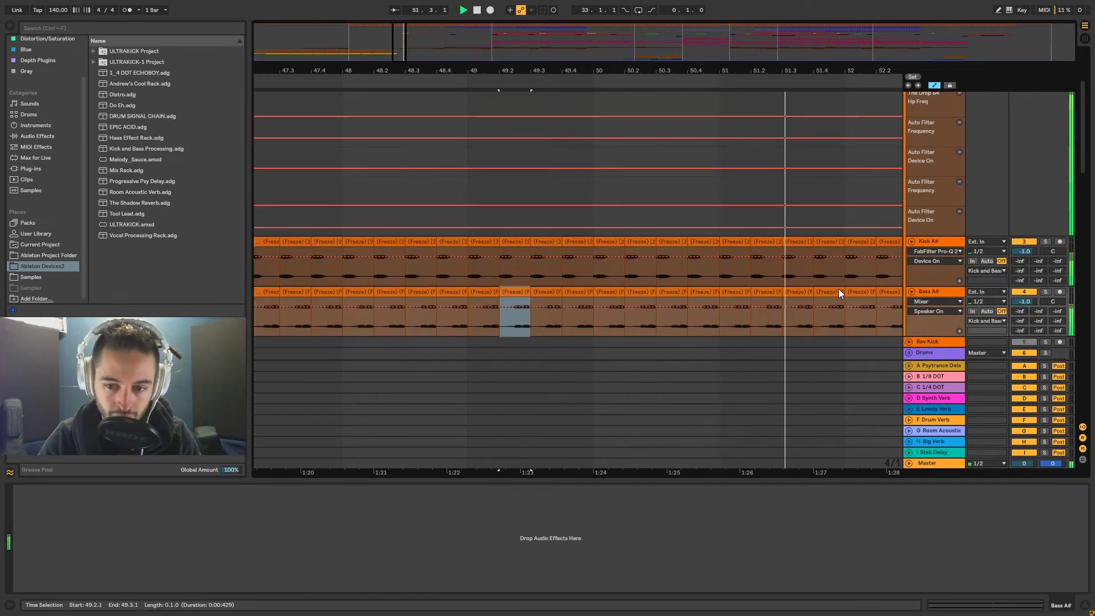
Step: Unfold PuigTec EQP1A on the Kick and Bass group, compare the sound with it bypassed and active, and view its knob settings
left_click(939, 107)
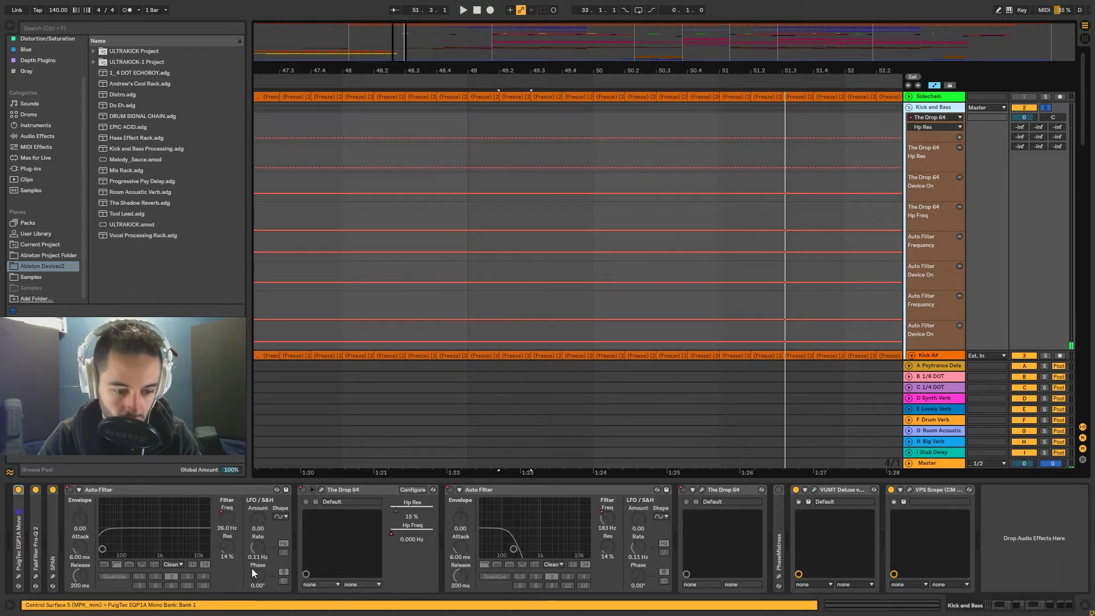
double_click(20, 523)
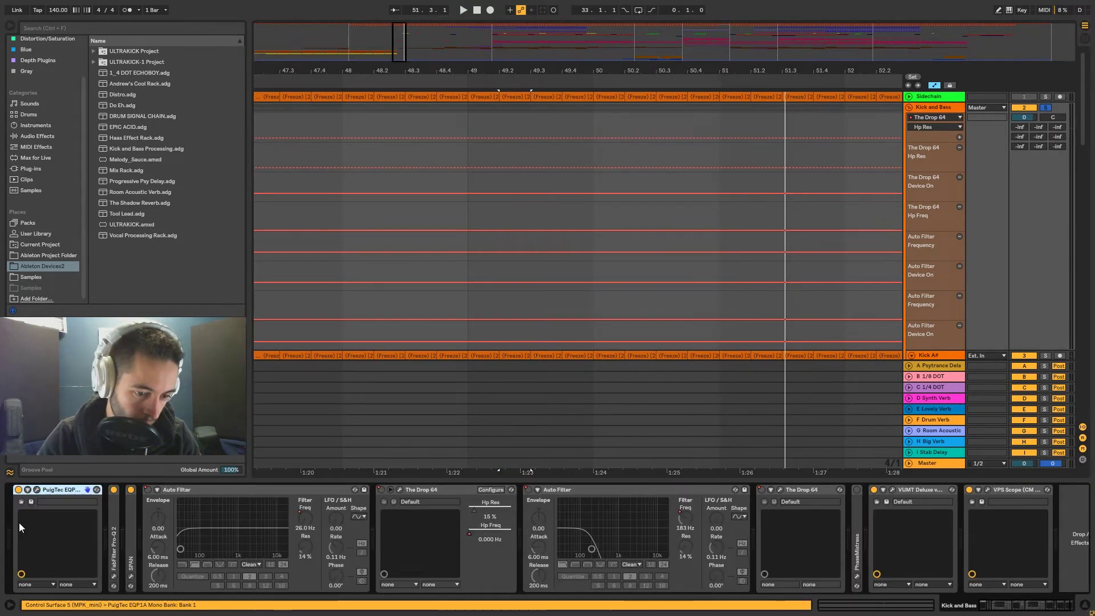
key("space")
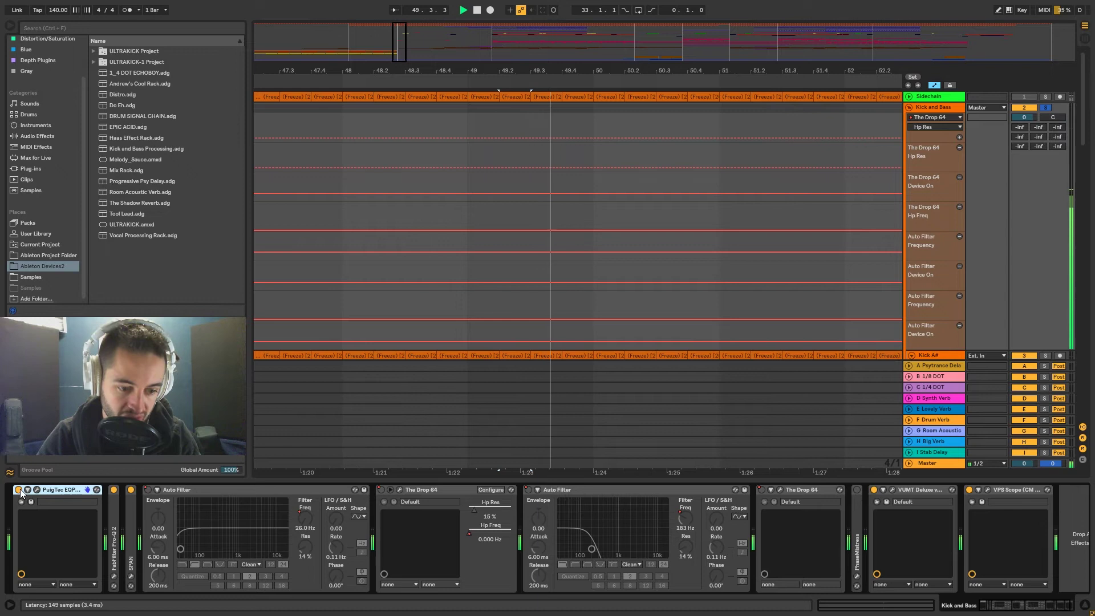
left_click(18, 489)
left_click(21, 491)
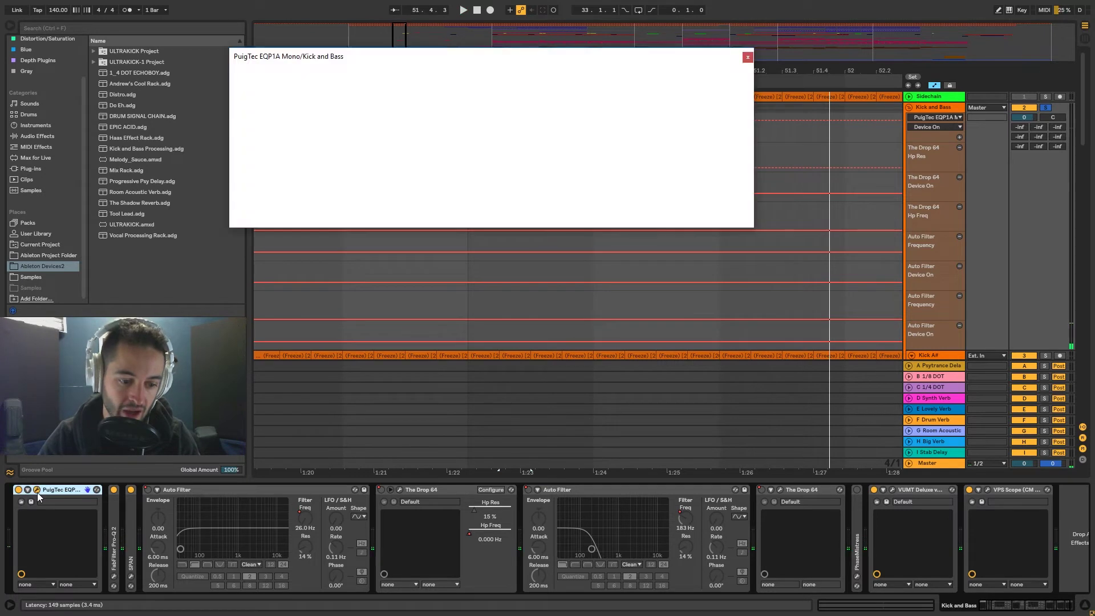
left_click(37, 490)
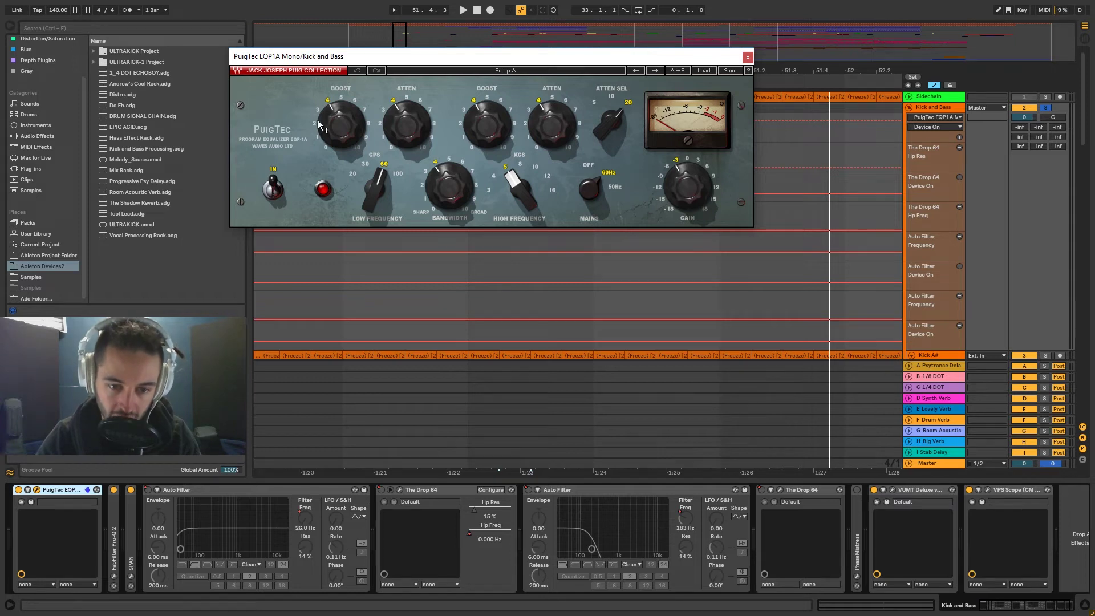
left_click(749, 59)
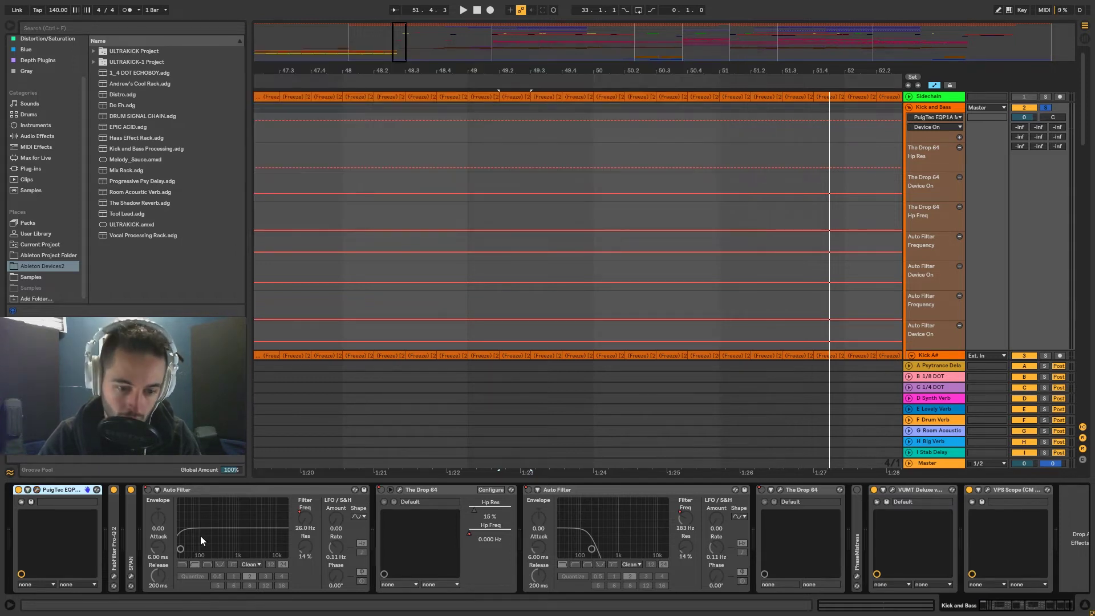
Step: Unfold and open the Kick and Bass group's FabFilter Pro-Q 2, comparing the playing sound with it bypassed and active
double_click(114, 518)
left_click(132, 490)
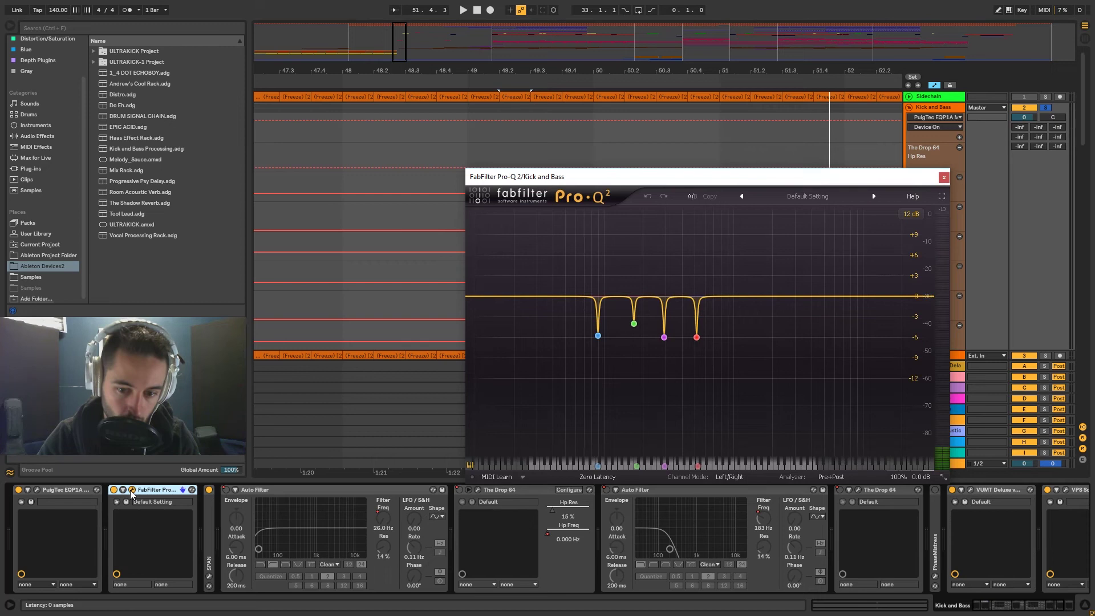
key("space")
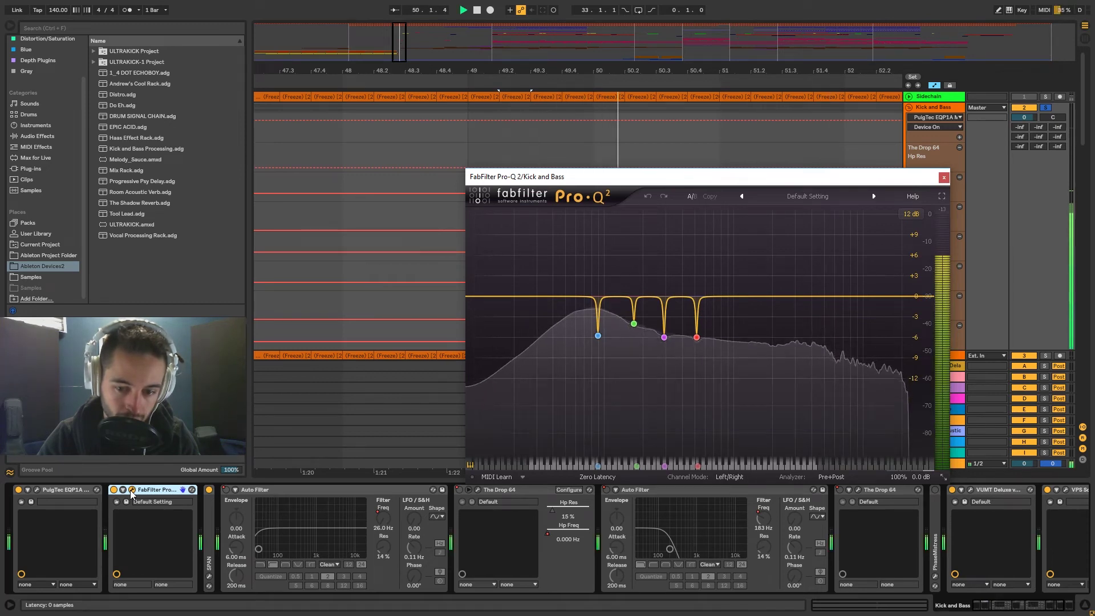
left_click(114, 490)
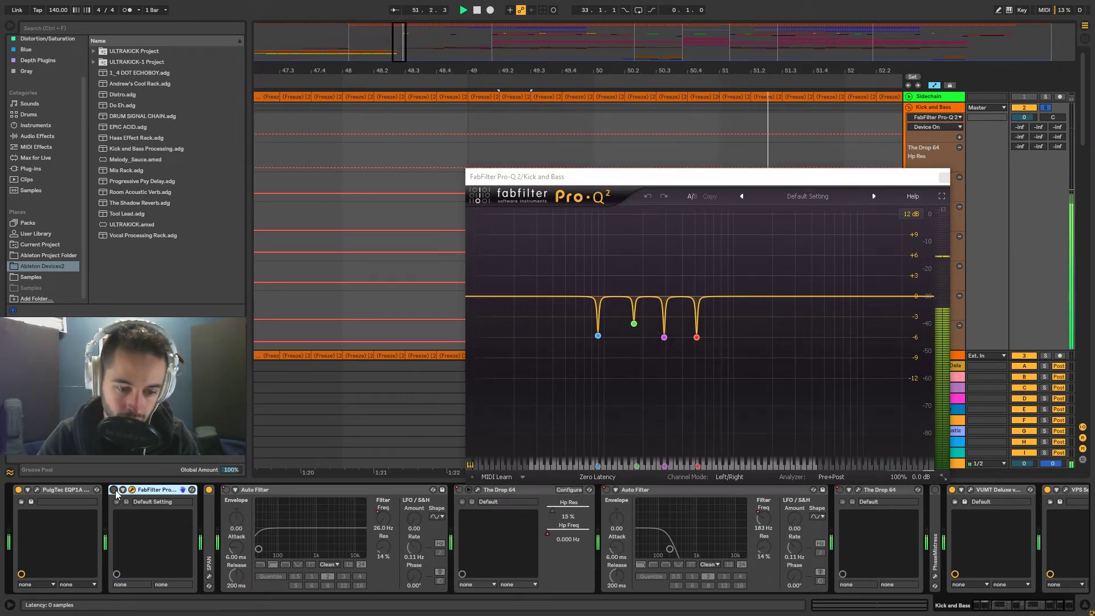
left_click(114, 490)
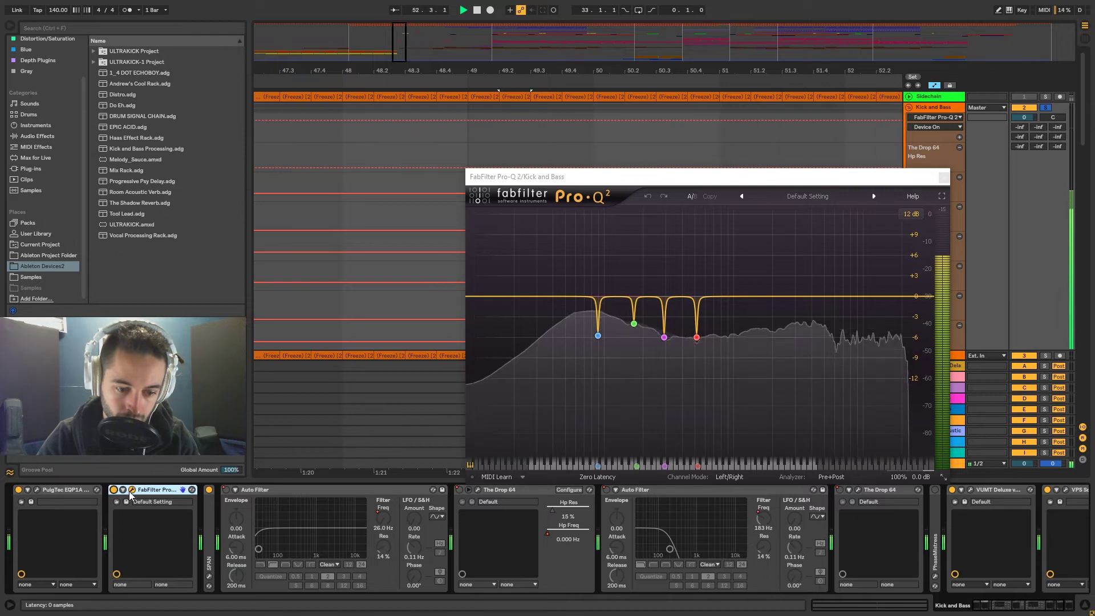
Step: Fold the group's Pro-Q 2, unfold SPAN to check its analyzer, and close the open plug-in windows
double_click(151, 491)
double_click(129, 517)
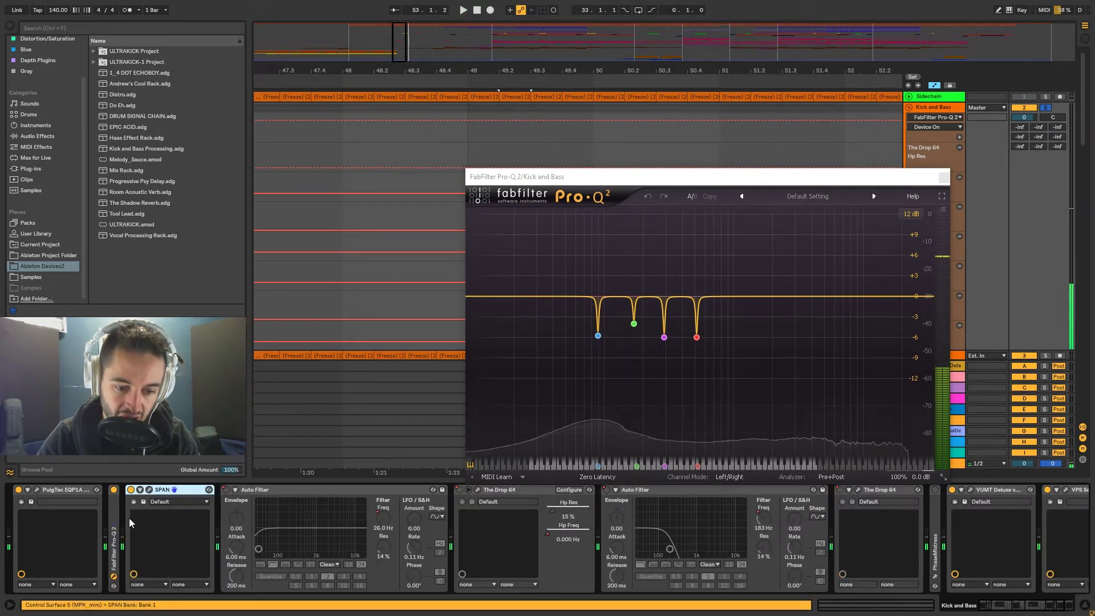
left_click(149, 489)
left_click(1005, 141)
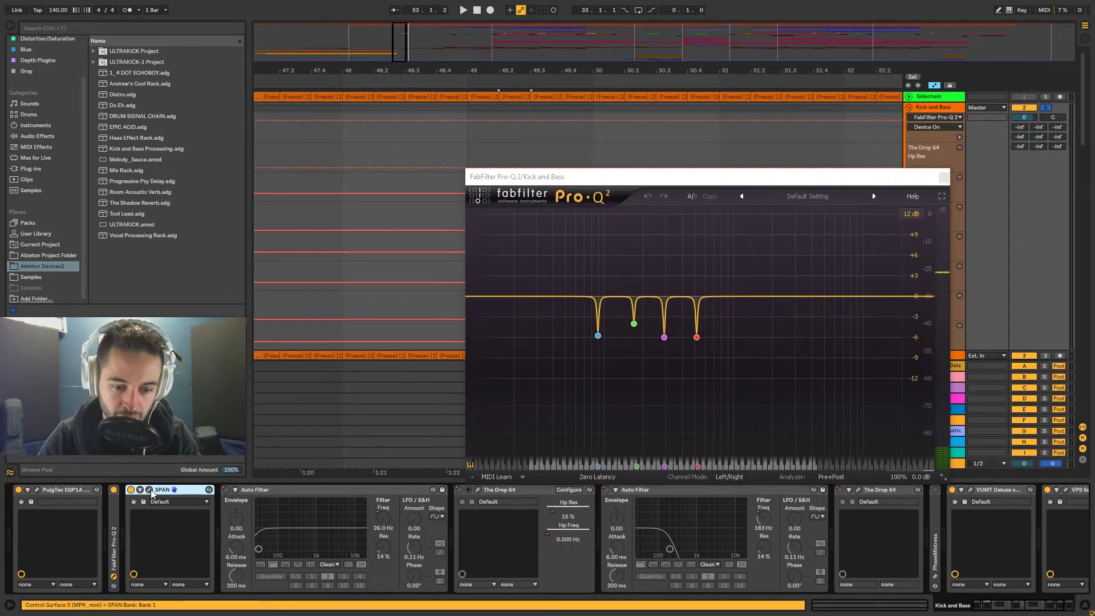
left_click(944, 177)
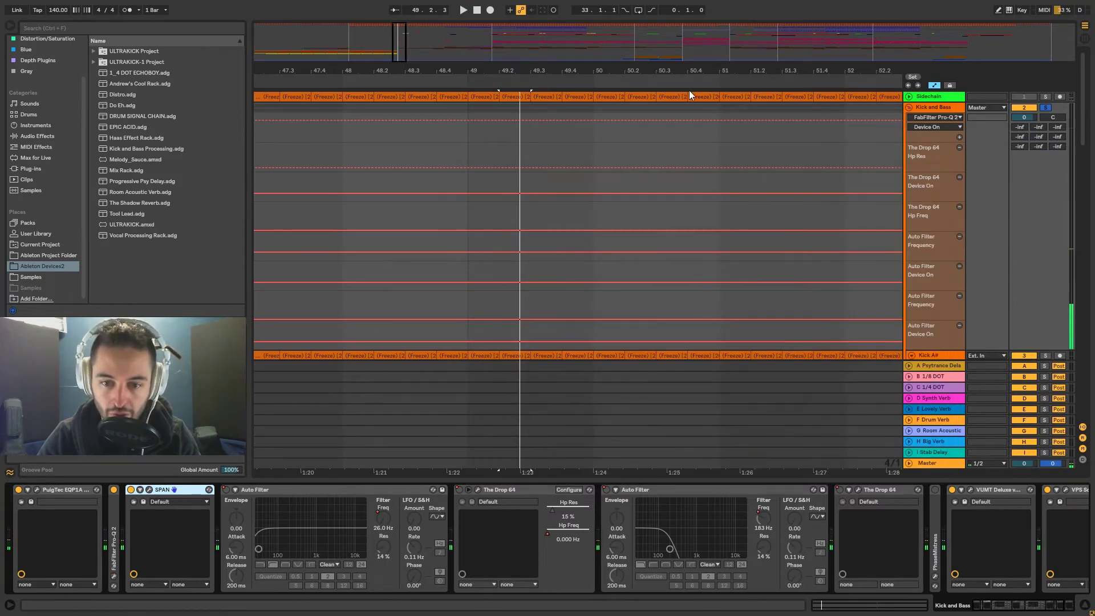
Step: Play the Kick and Bass filter automation from bar 73 and open the first The Drop 64 editor to watch it
left_click_drag(706, 70, 508, 69)
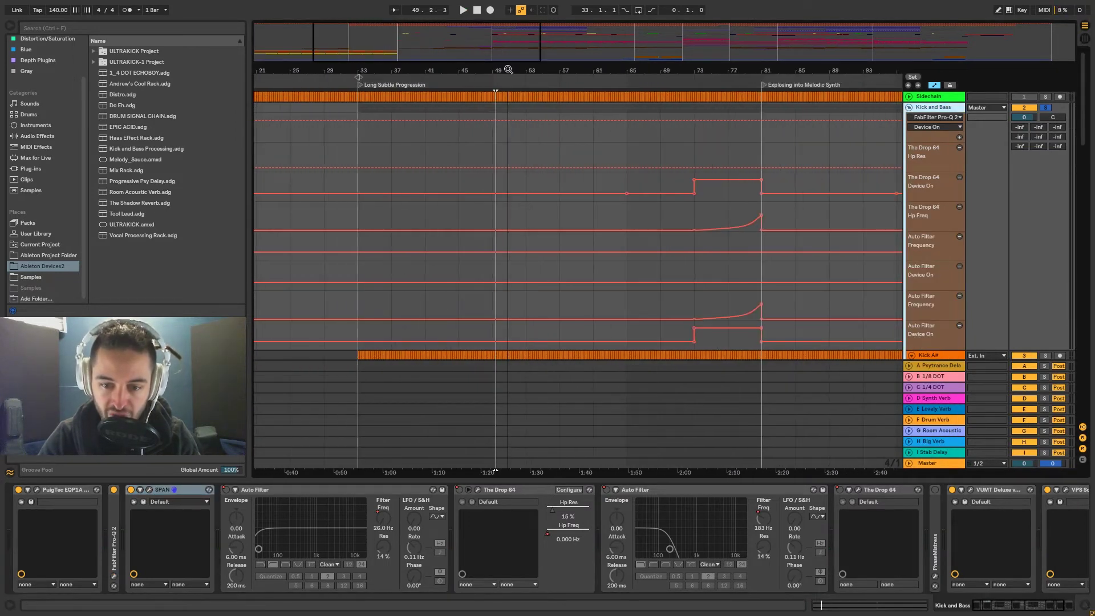
left_click(699, 214)
key("space")
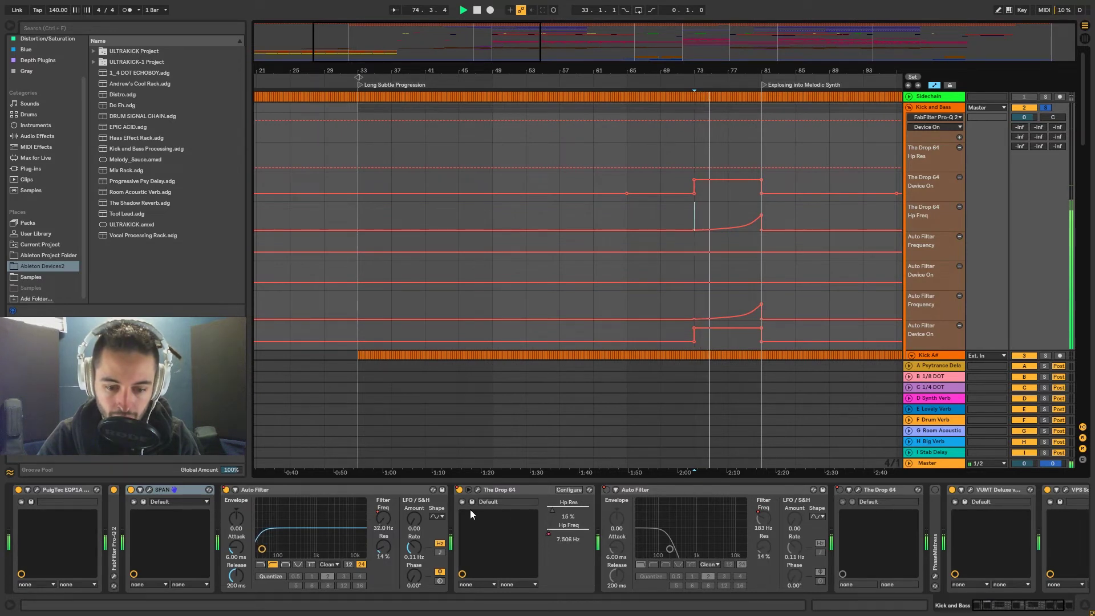
left_click(479, 490)
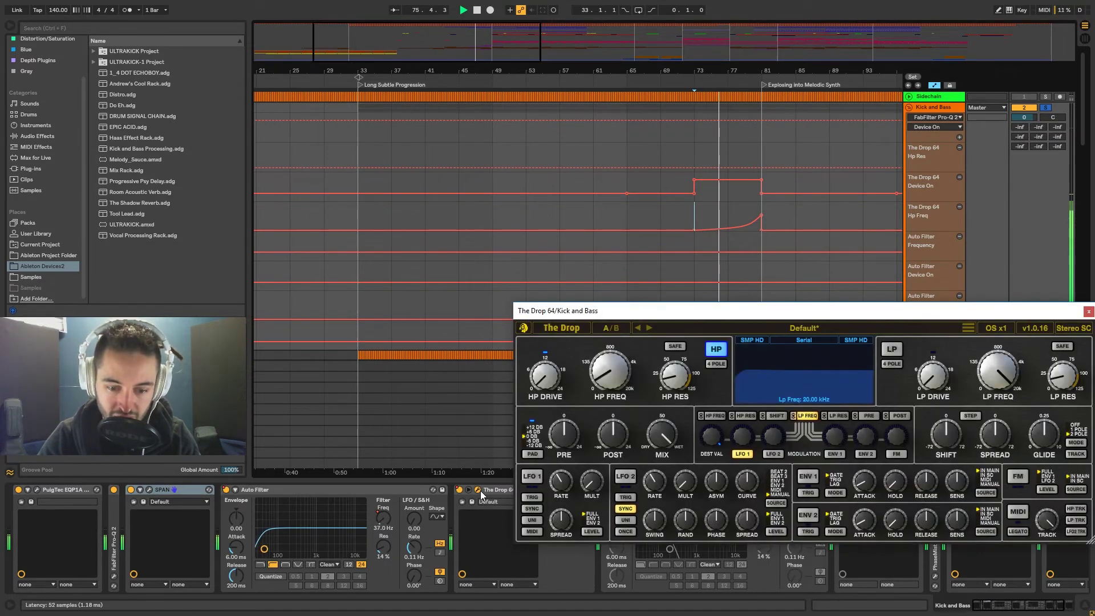
Step: Close the first The Drop 64 editor and play the Kick and Bass filter automation through the drop at bar 81
left_click(479, 489)
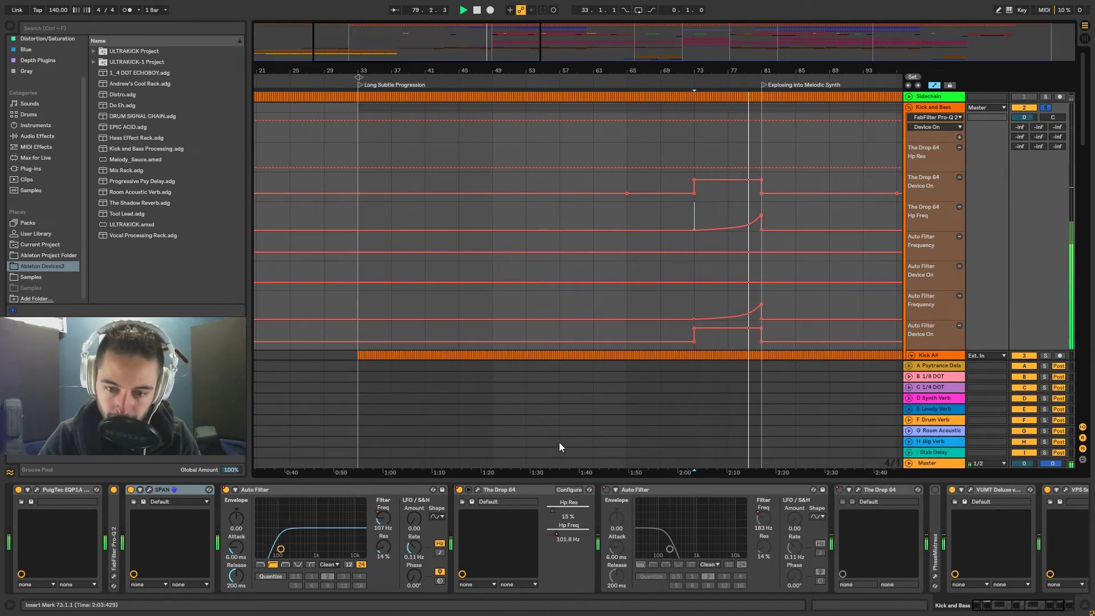
left_click_drag(775, 68, 479, 68)
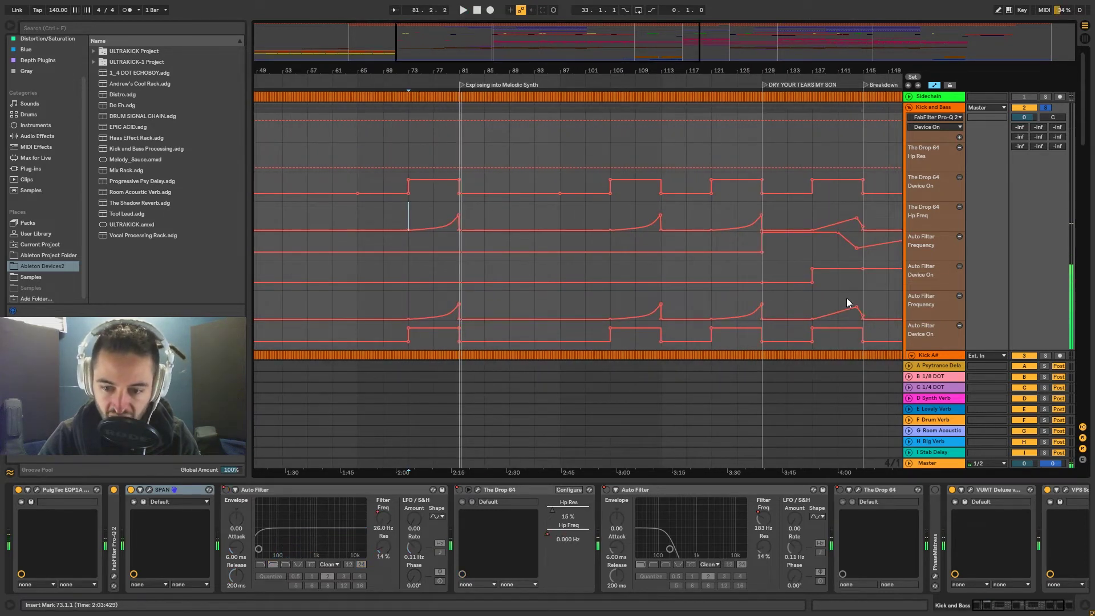
left_click_drag(453, 69, 465, 71)
key("space")
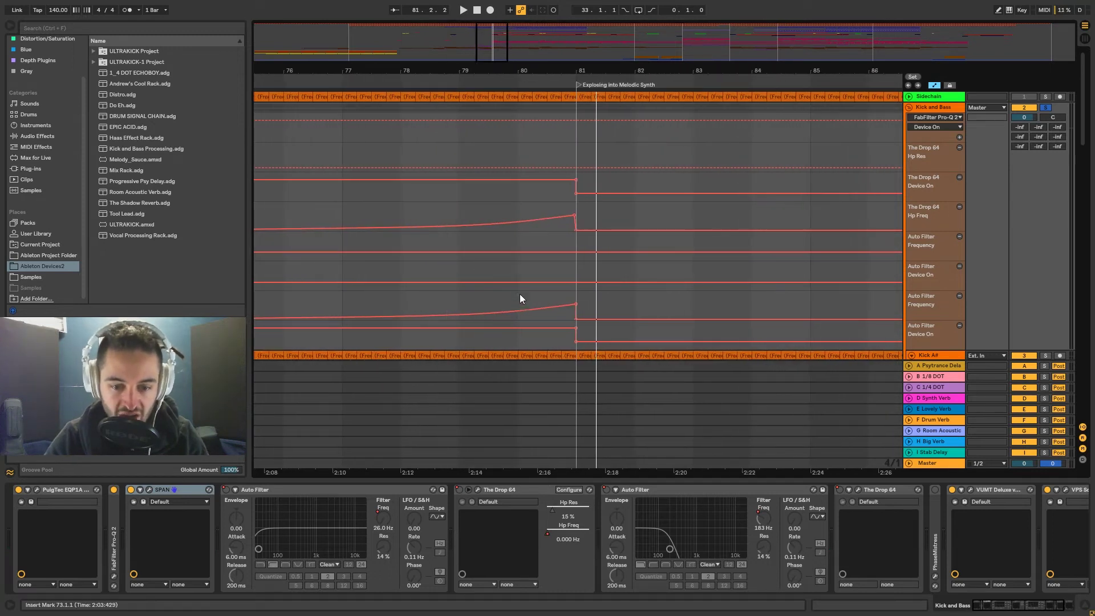
Step: Set the arrangement grid to 1/32 and move the Auto Filter frequency peak before bar 81 to 80.4
right_click(520, 300)
left_click(626, 383)
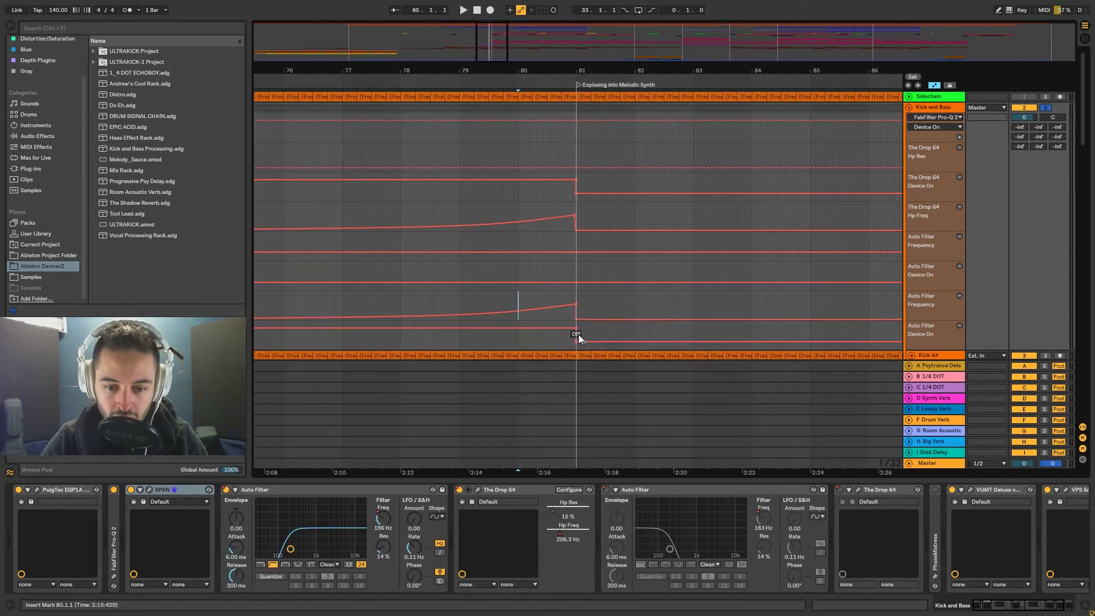
key("space")
key("plus")
key("plus")
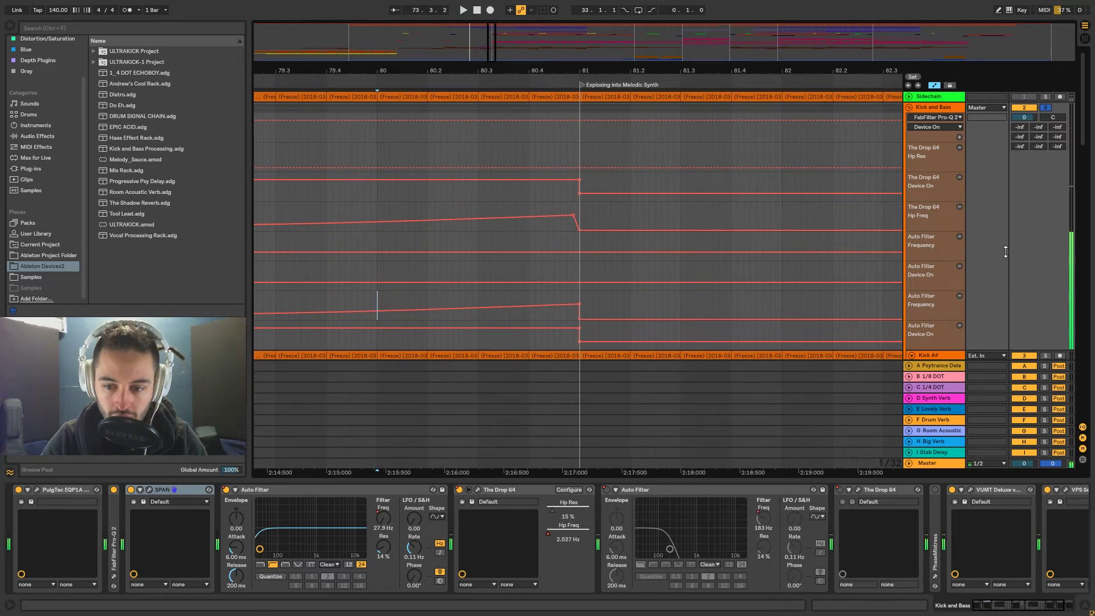
right_click(527, 297)
left_click(522, 297)
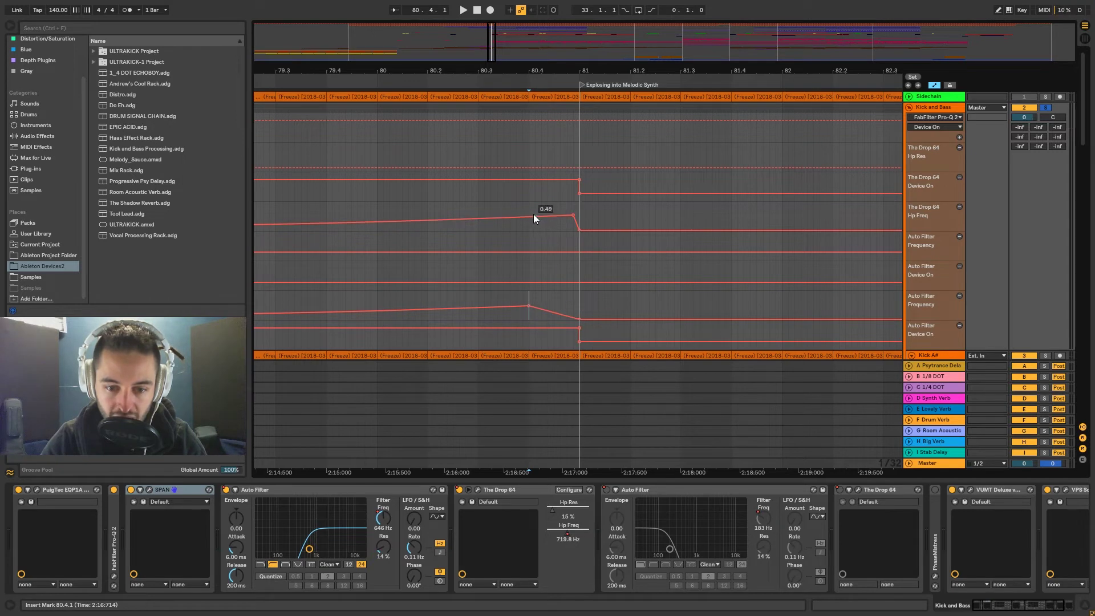
Step: Move The Drop 64's Hp Freq peak to 80.4 and curve the descent into bar 81 to match the Auto Filter envelope
double_click(572, 215)
left_click(521, 207)
key("space")
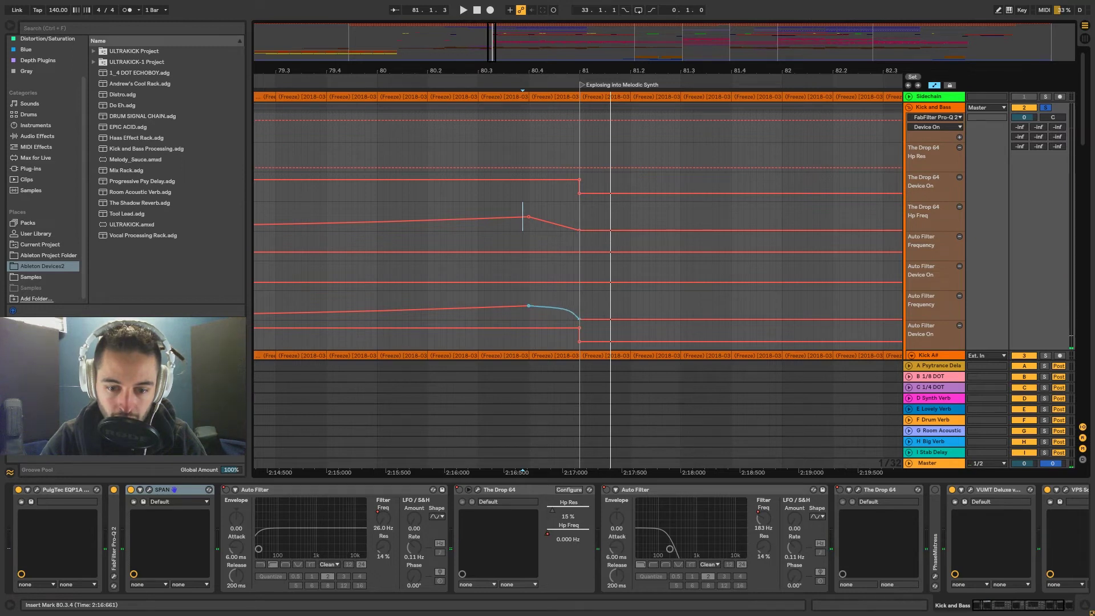
left_click_drag(547, 230, 547, 220)
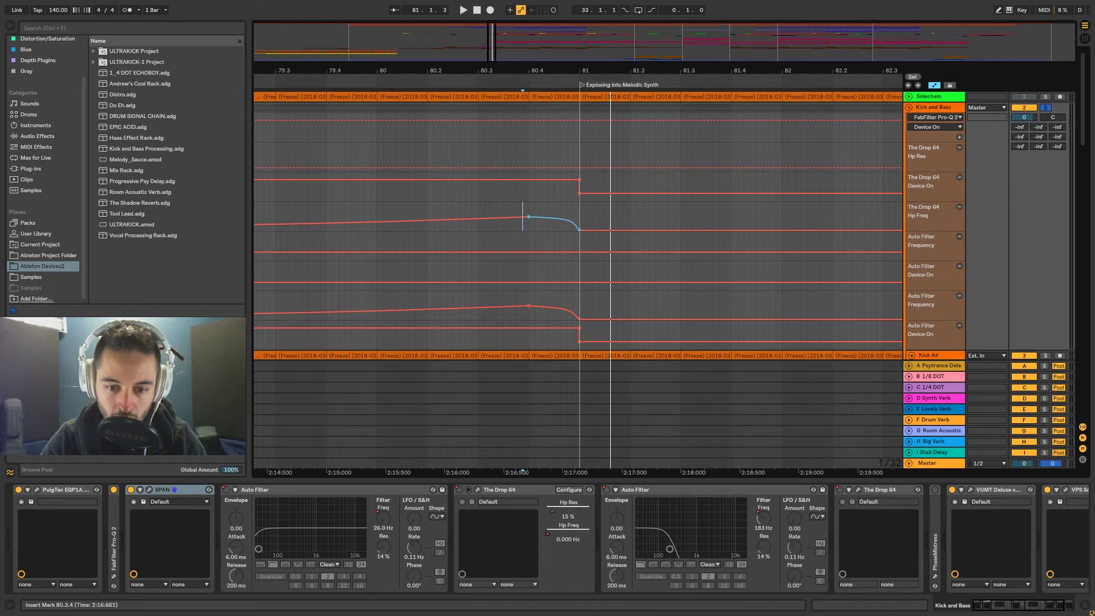
Step: Audition the transition from 80.4 with Kick and Bass soloed, and unsolo the group to hear it in the full mix
left_click(528, 204)
key("space")
key("space")
key("space")
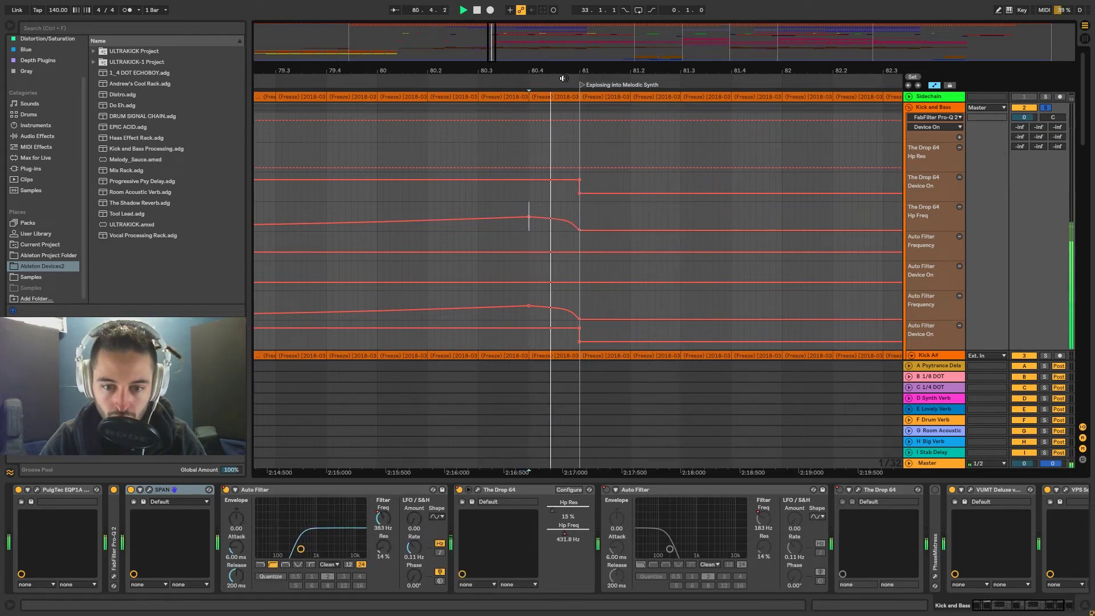
key("space")
left_click(1045, 108)
key("space")
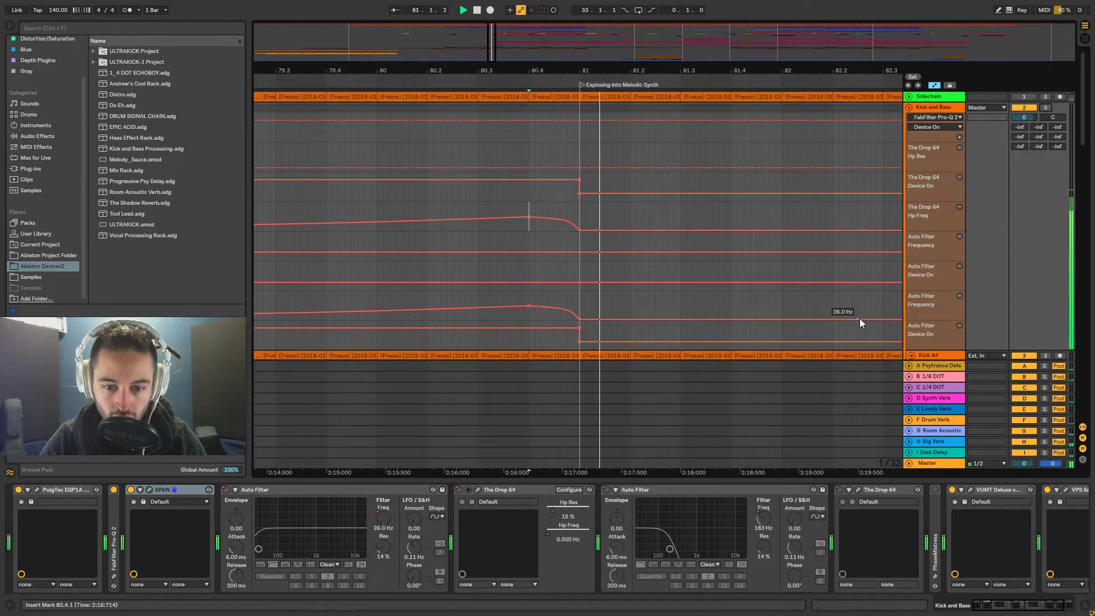
left_click_drag(594, 72, 593, 14)
key("space")
Step: Show the full arrangement length and start playback from bar 65 on the Drums group
scroll(604, 319, "down", 6)
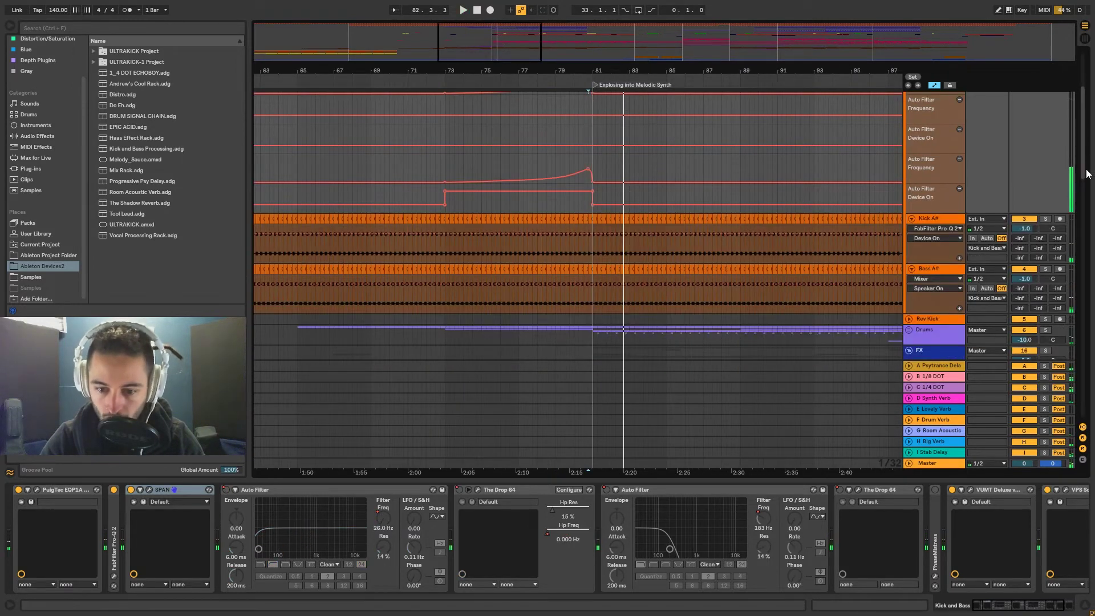
scroll(576, 229, "down", 3)
key("w")
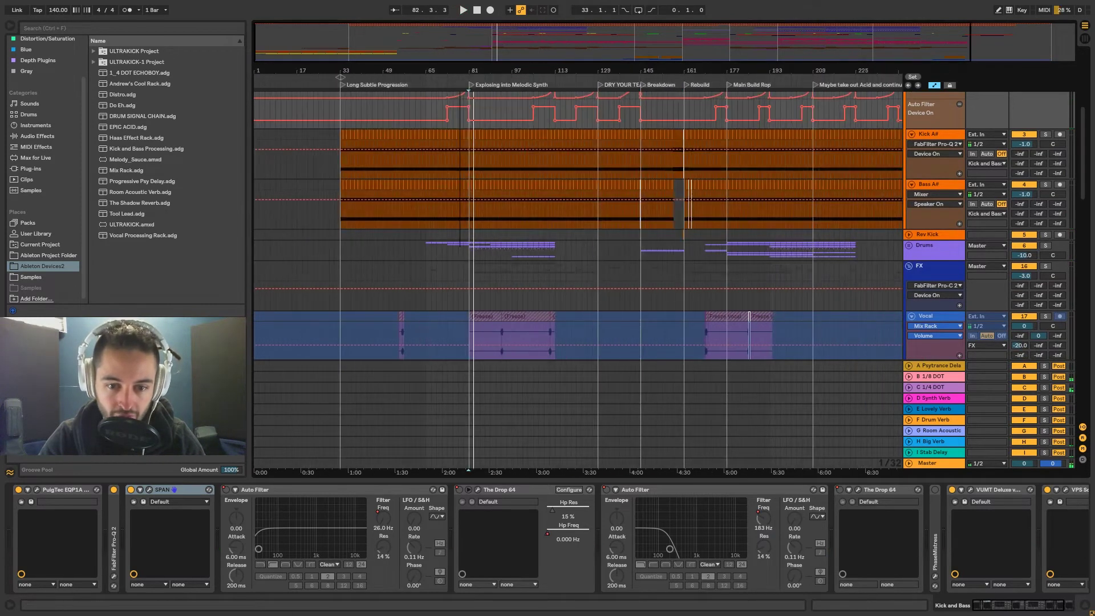
right_click(413, 281)
left_click(417, 317)
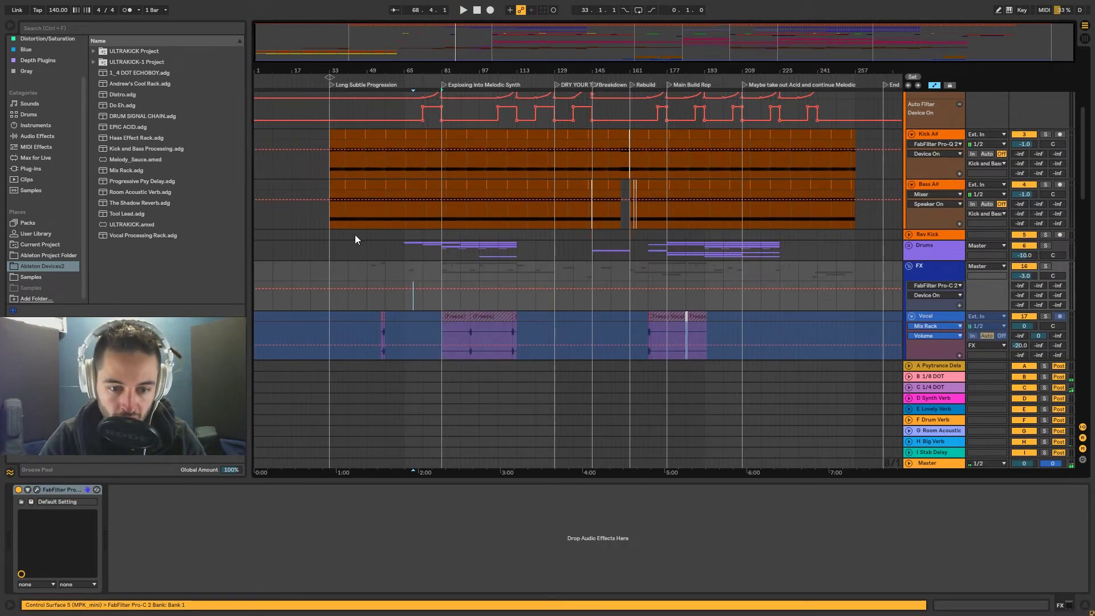
left_click_drag(332, 254, 440, 250)
left_click(406, 254)
key("space")
Step: Look through the FX, synth, sweep, cymbal and atmosphere tracks while the build towards bar 81 plays
scroll(422, 244, "down", 2)
scroll(422, 244, "down", 15)
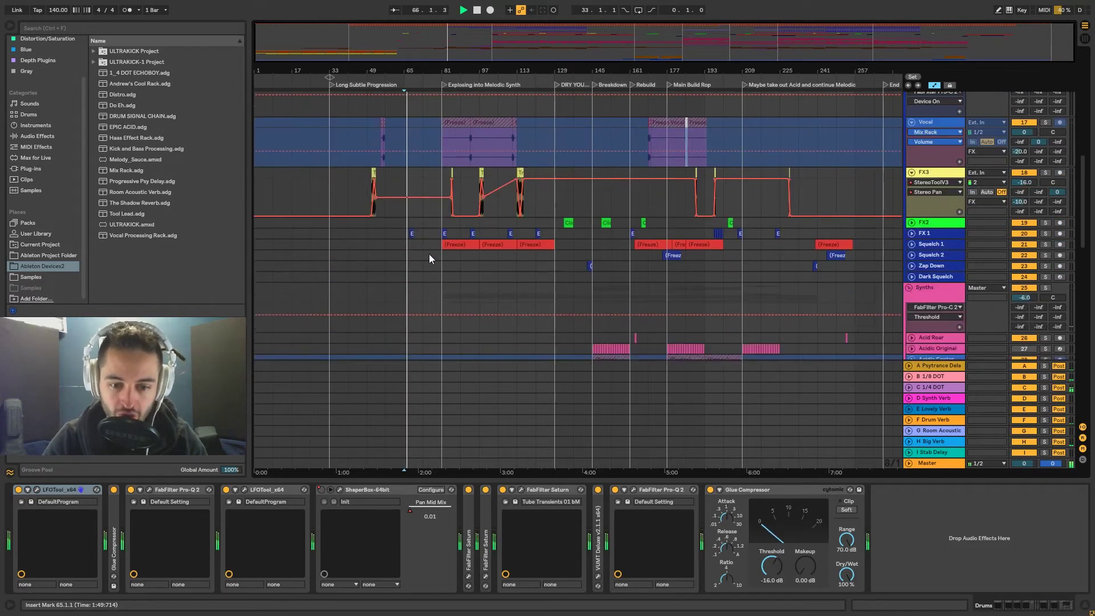
scroll(444, 256, "down", 12)
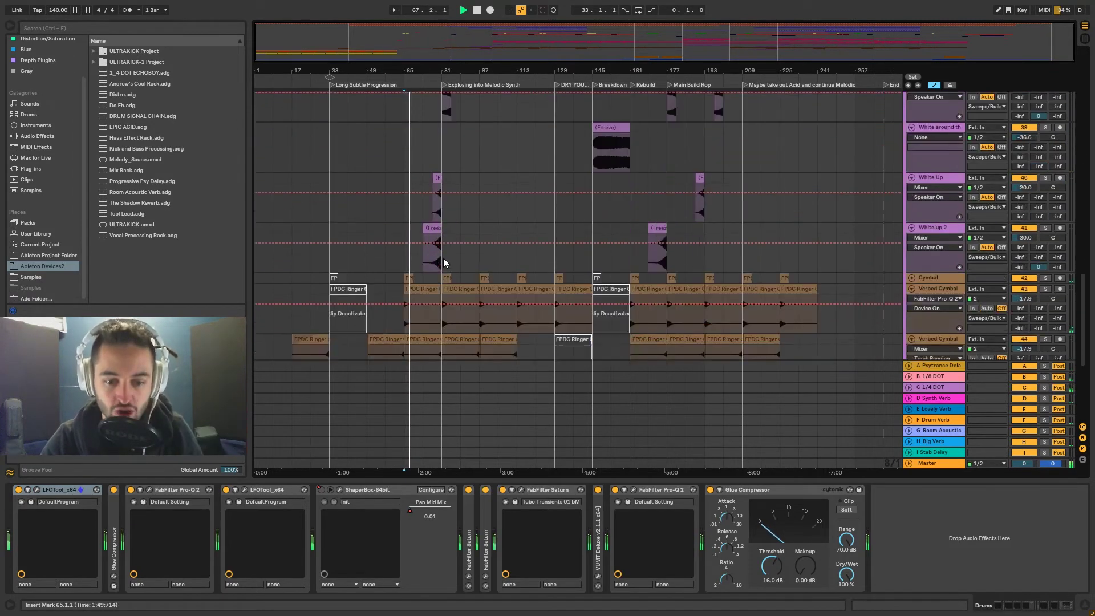
scroll(447, 265, "up", 1)
scroll(447, 291, "down", 1)
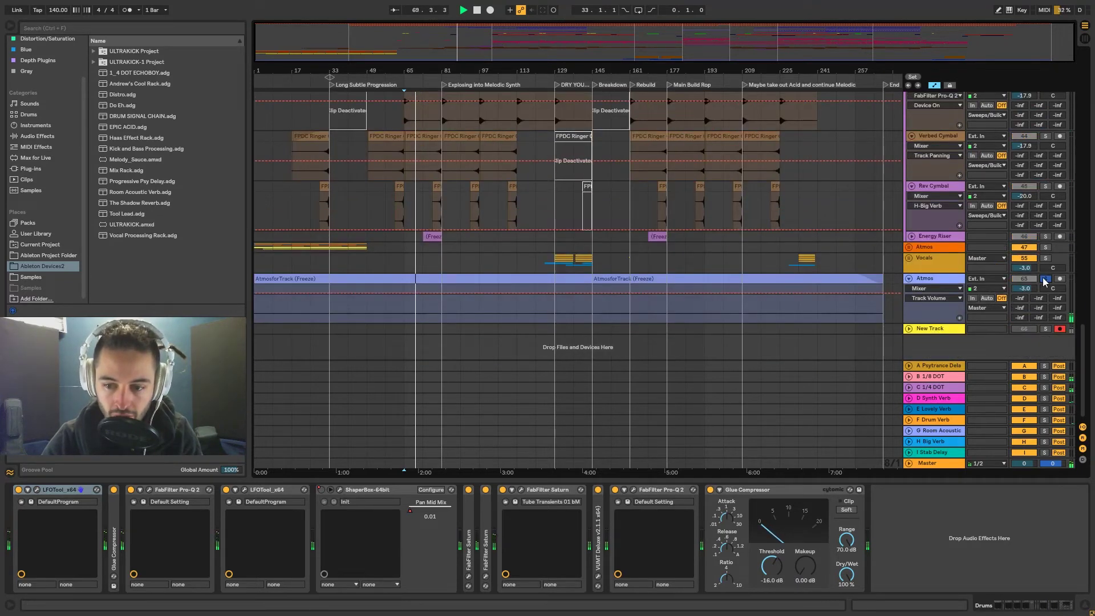
scroll(329, 237, "up", 3)
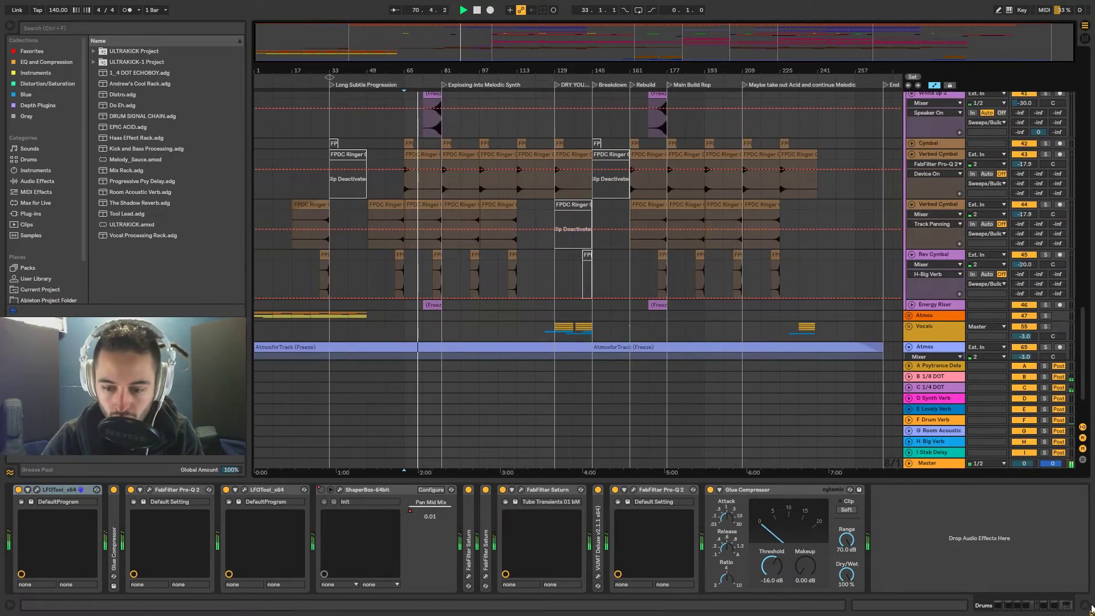
scroll(383, 159, "up", 8)
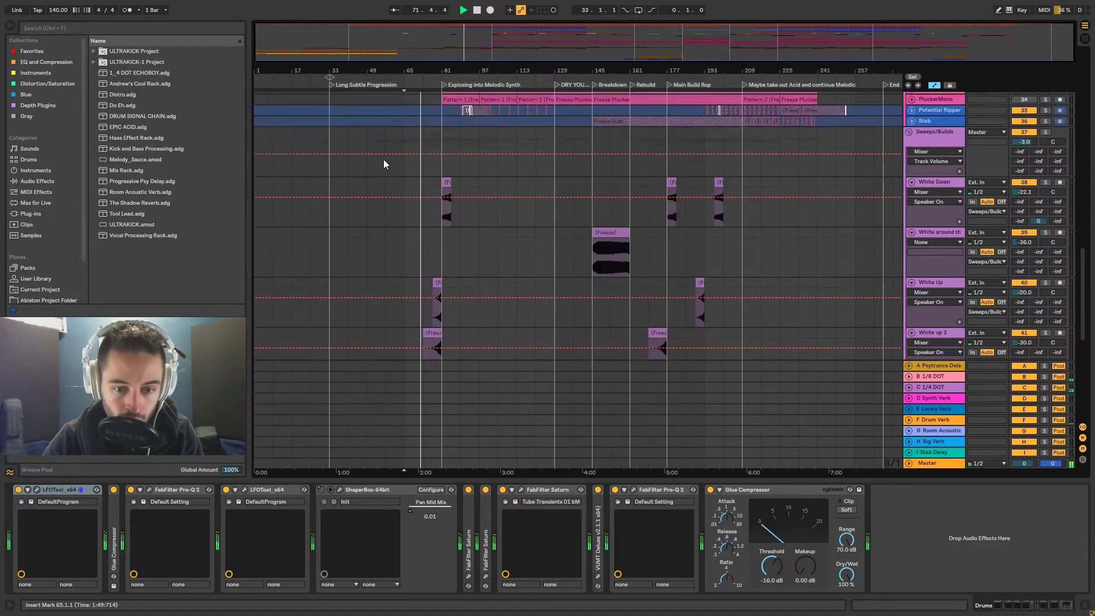
Step: Point out the White up 2 riser clip at bar 73 and the White Up clip at bar 77 by selecting them
scroll(399, 172, "down", 3)
left_click(945, 203)
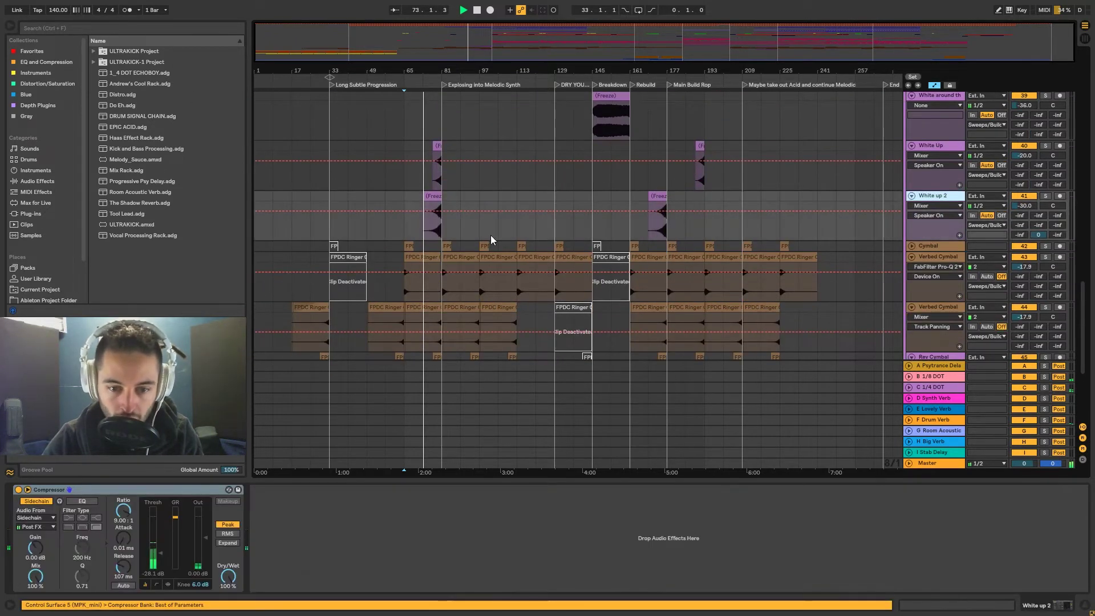
left_click(426, 214)
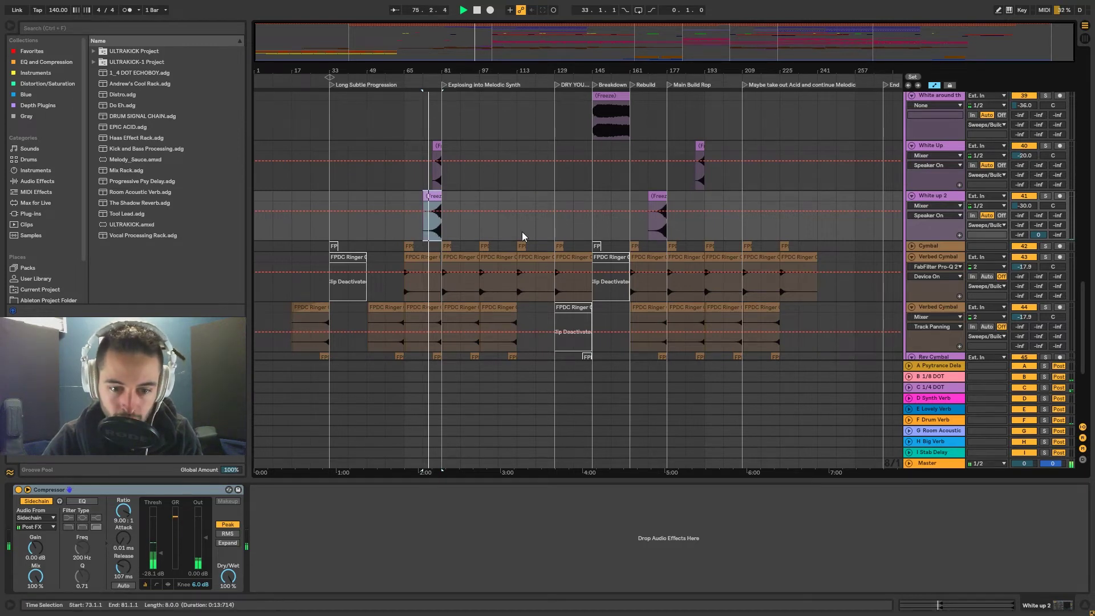
scroll(521, 237, "up", 5)
left_click(437, 247)
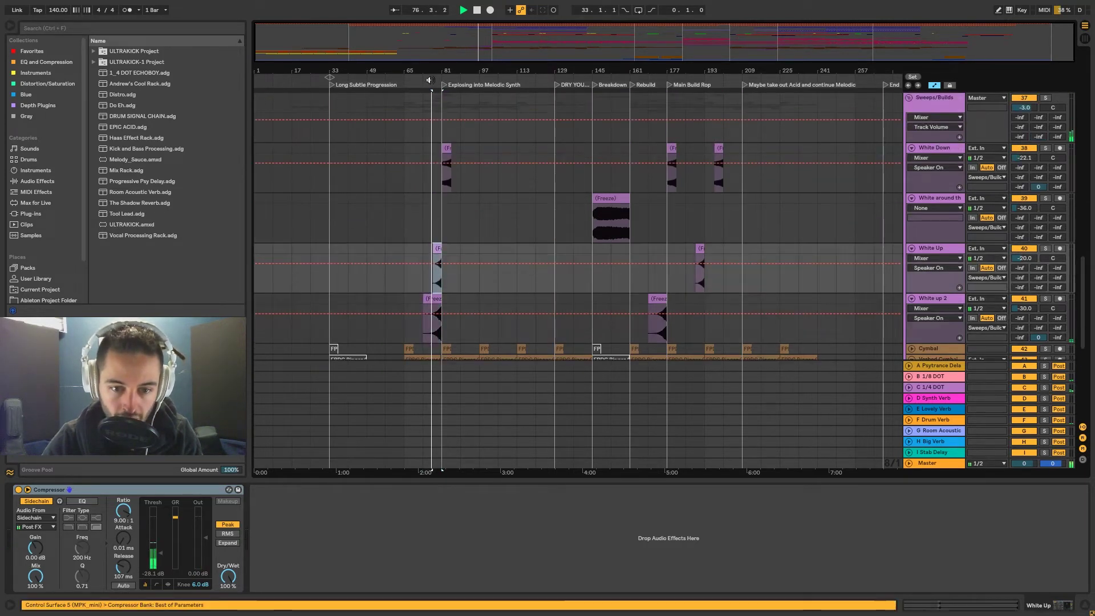
Step: Examine the synth, sweep, reverse cymbal and Energy Riser clips around bar 81 as the build plays
scroll(439, 246, "up", 8)
scroll(456, 233, "up", 3)
scroll(494, 213, "up", 12)
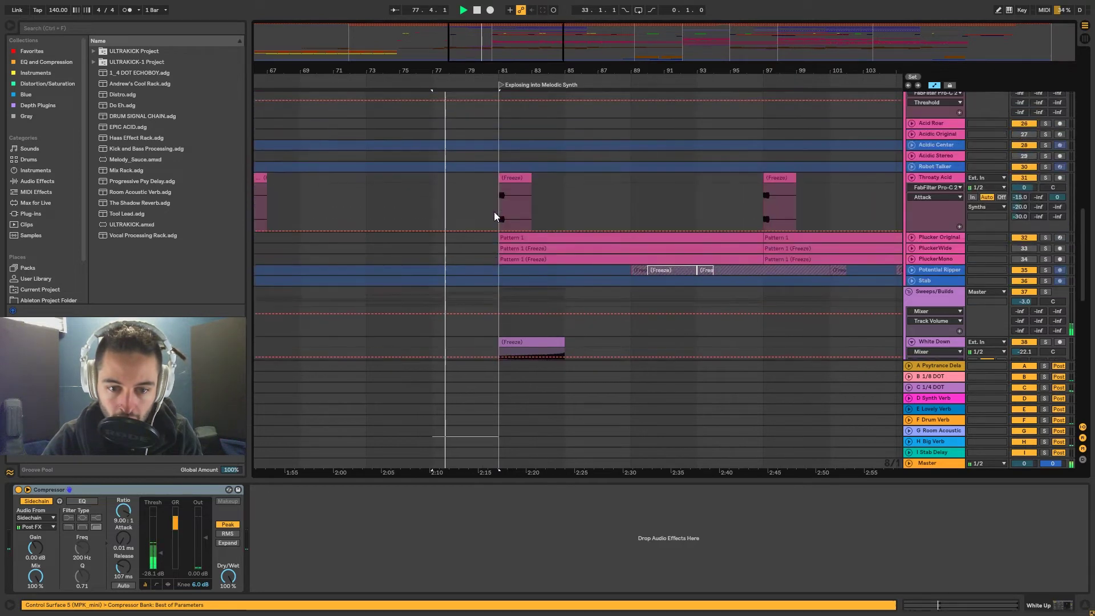
left_click_drag(1090, 203, 1088, 358)
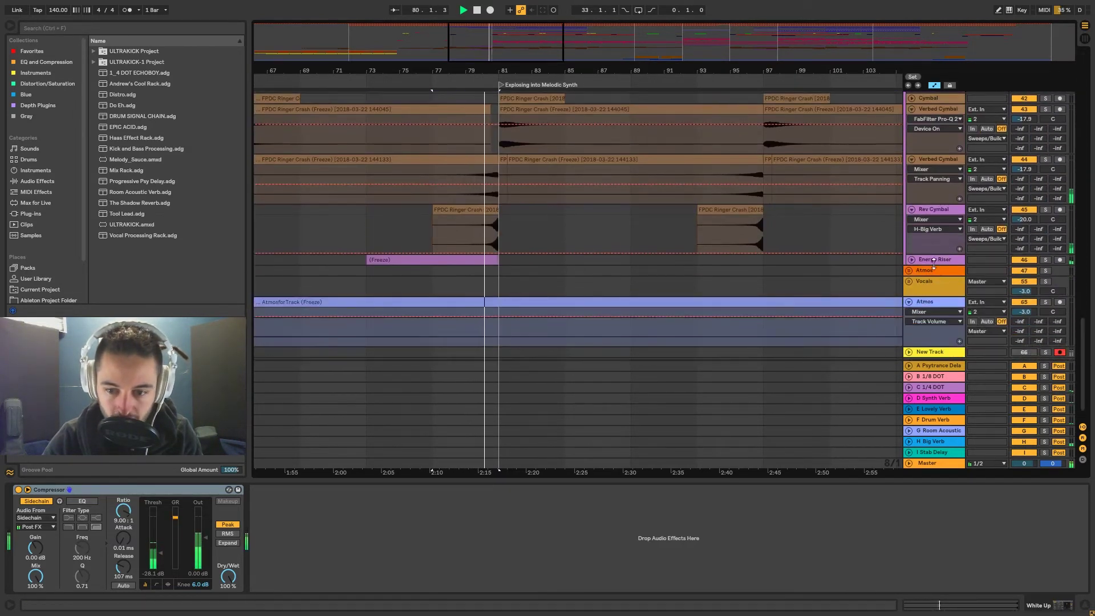
Step: Unfold the Energy Riser track and play its clip from bar 73 in solo
left_click(911, 259)
left_click(464, 272)
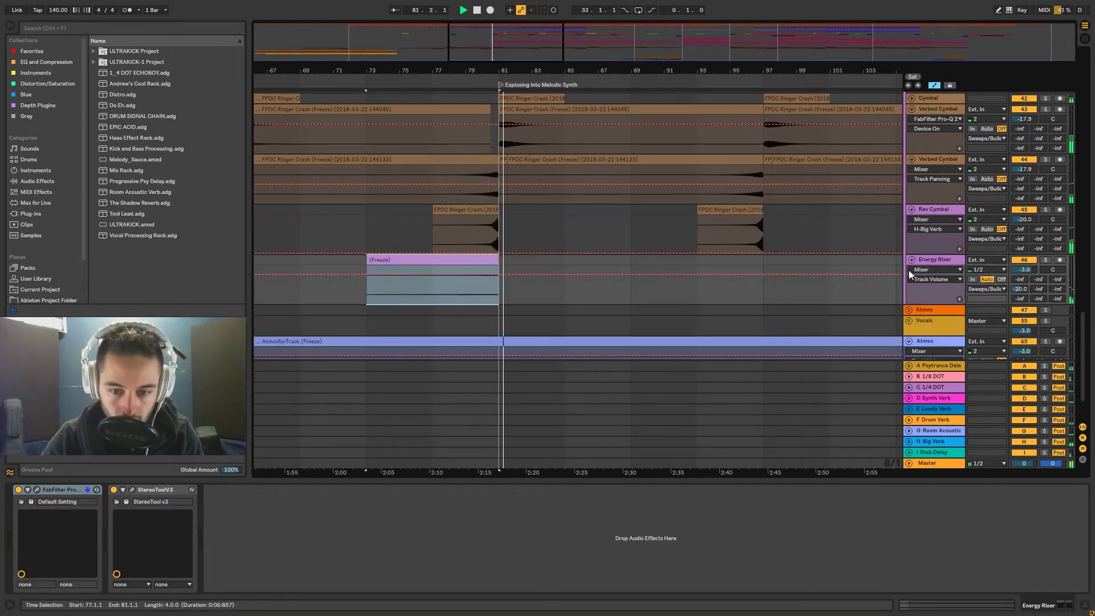
left_click(1045, 259)
key("space")
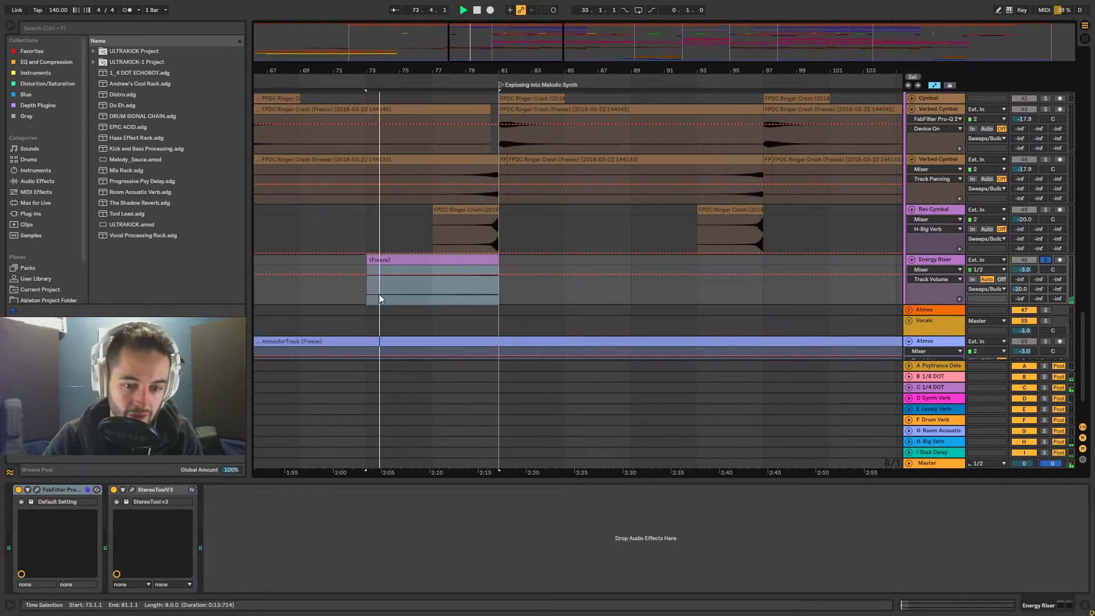
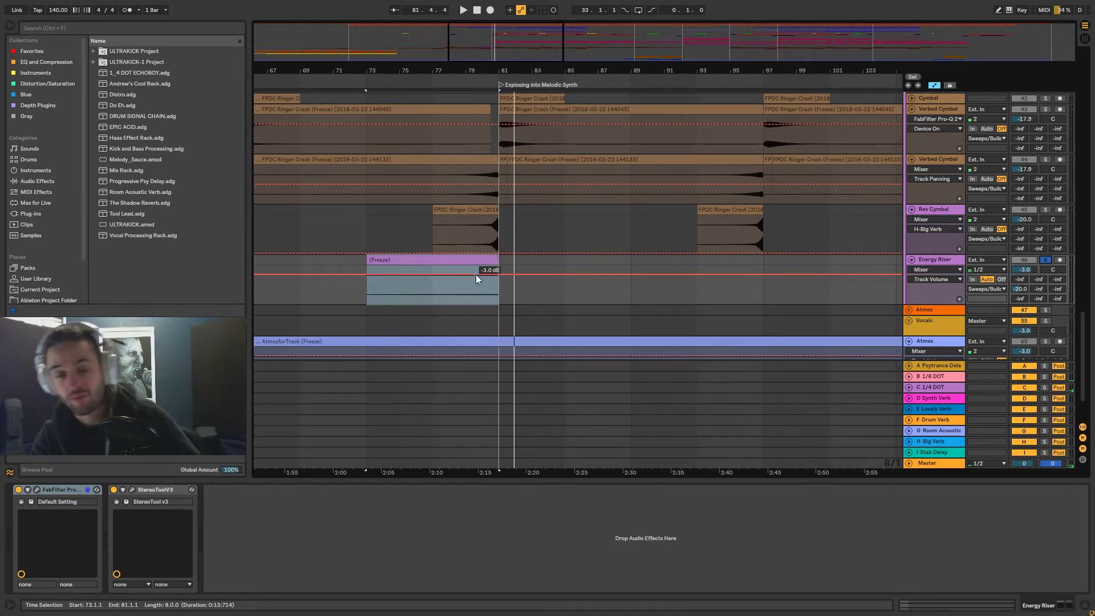
Step: Play the Energy Riser clip with the full mix and inspect its spectrum in FabFilter Pro-Q 2
left_click(480, 250)
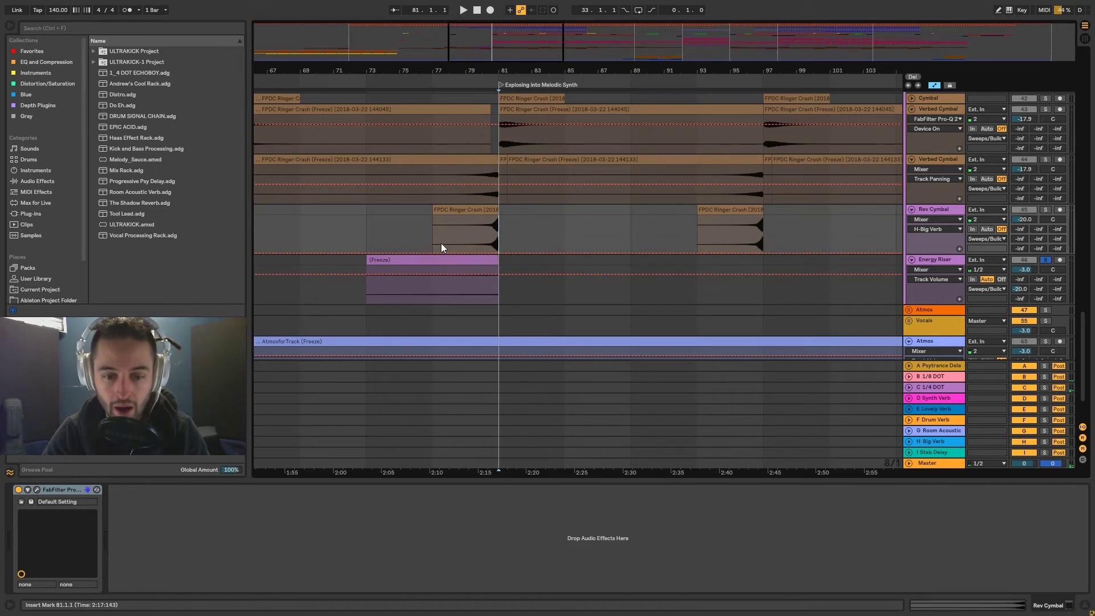
scroll(675, 303, "up", 5)
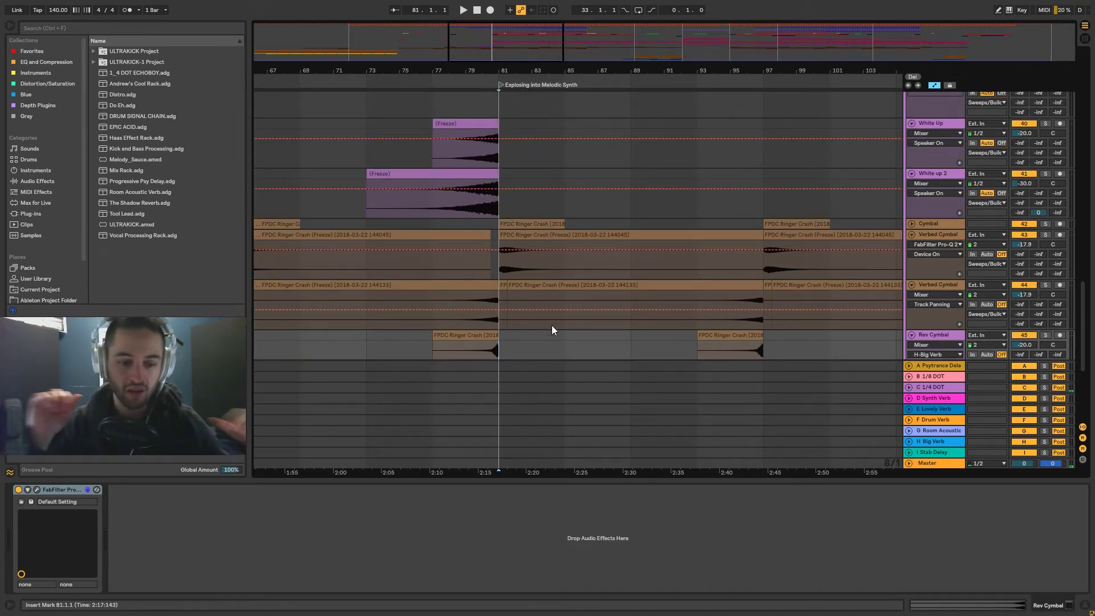
scroll(540, 306, "down", 2)
scroll(541, 311, "down", 2)
left_click(477, 298)
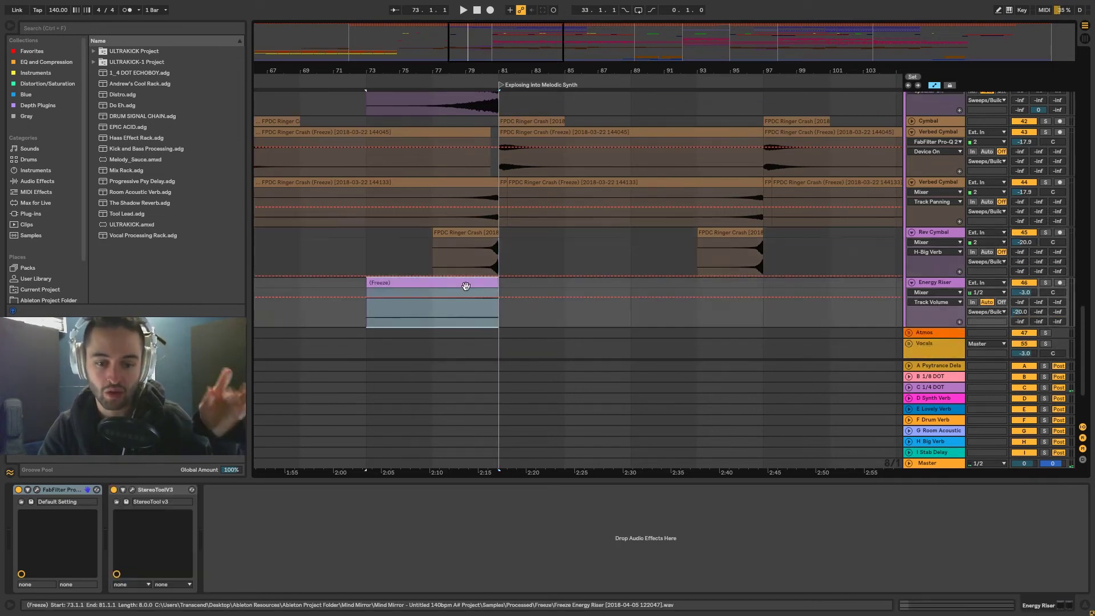
left_click(37, 491)
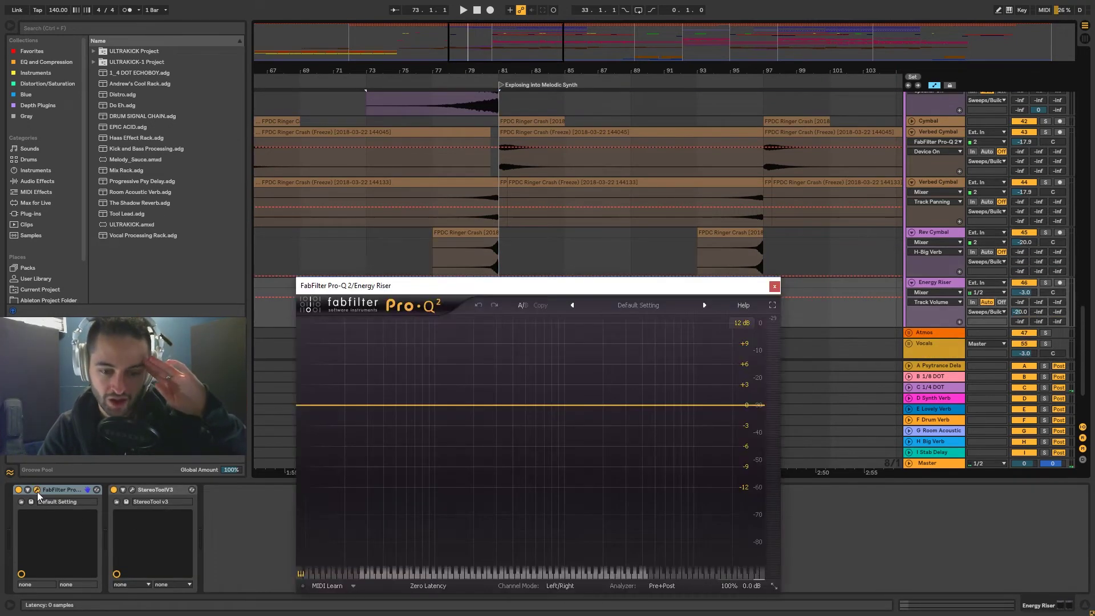
key("space")
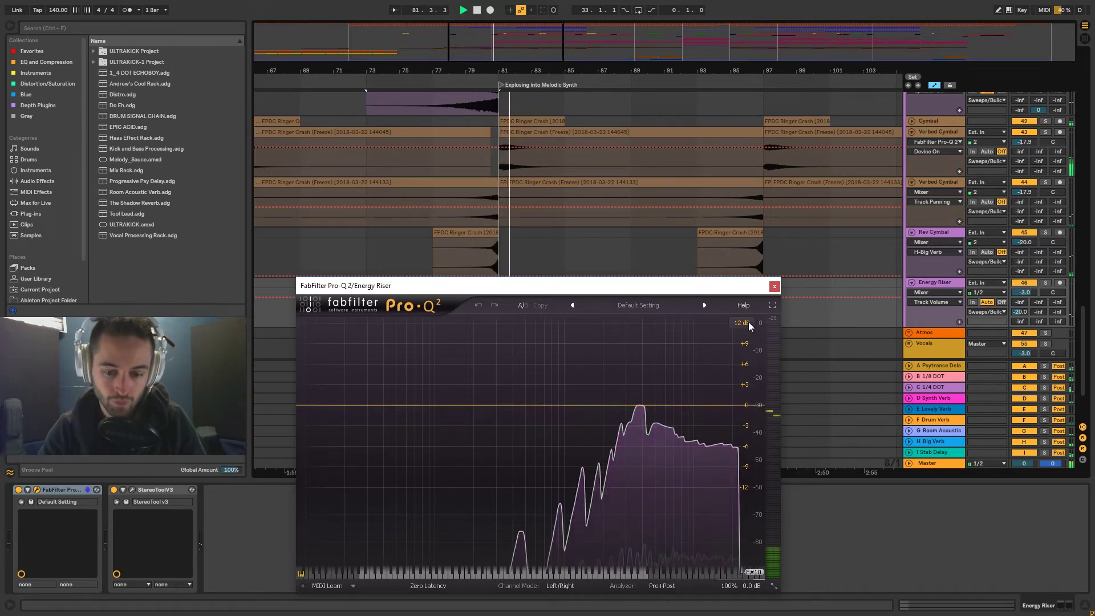
left_click(774, 287)
Step: Select the White Down sweep clip at bar 81 to show its device chain
scroll(545, 258, "up", 10)
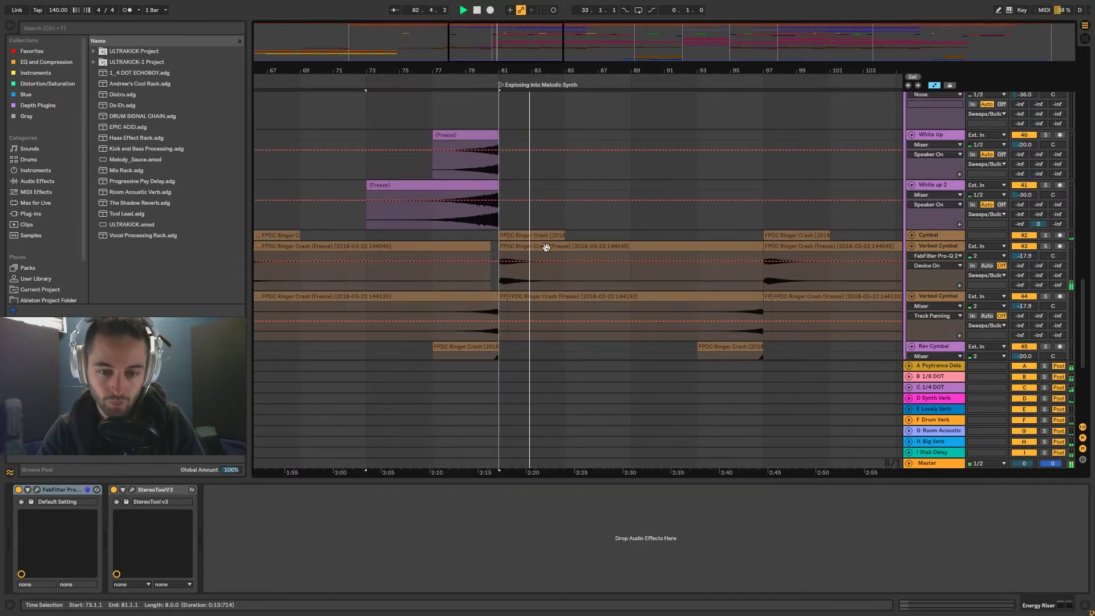
scroll(546, 246, "down", 3)
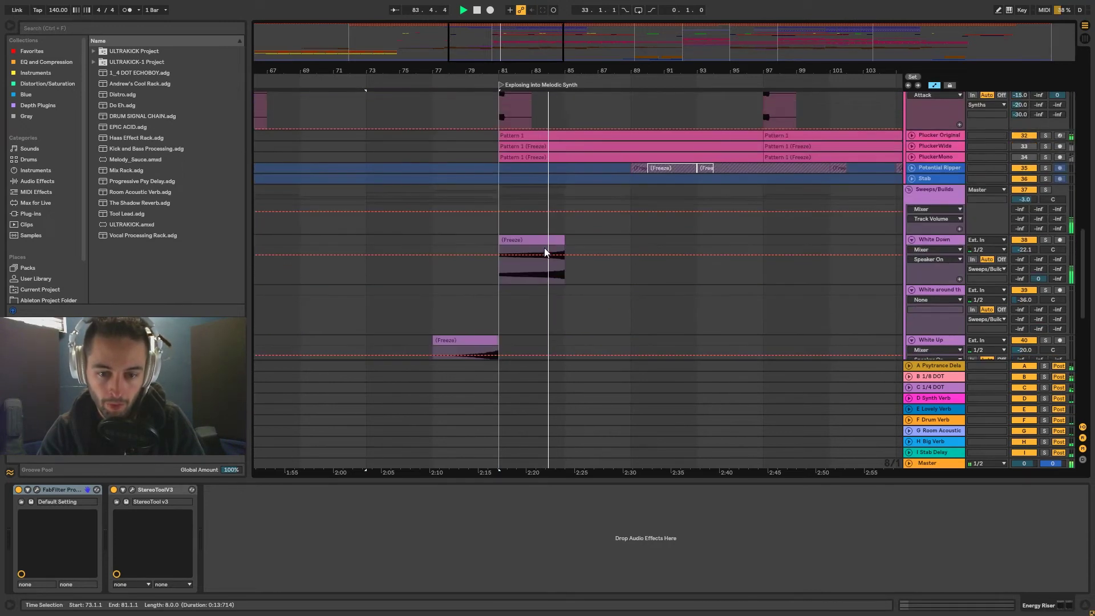
left_click(544, 271)
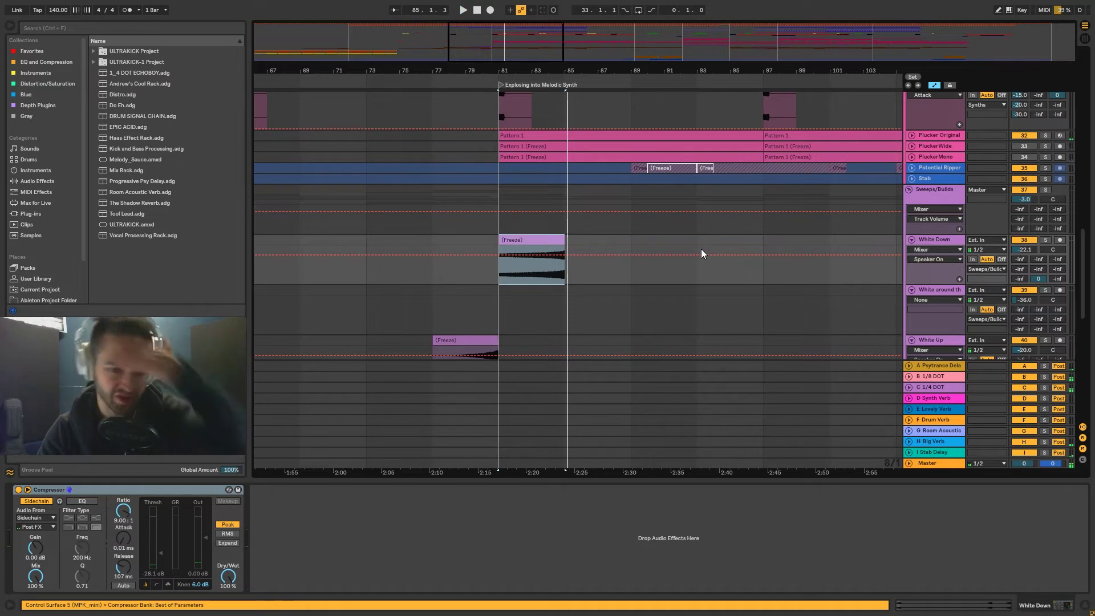
Step: Unfold the Plucker Original track and play its first Pattern 1 clip from bar 81 in solo
scroll(502, 240, "up", 3)
left_click(518, 177)
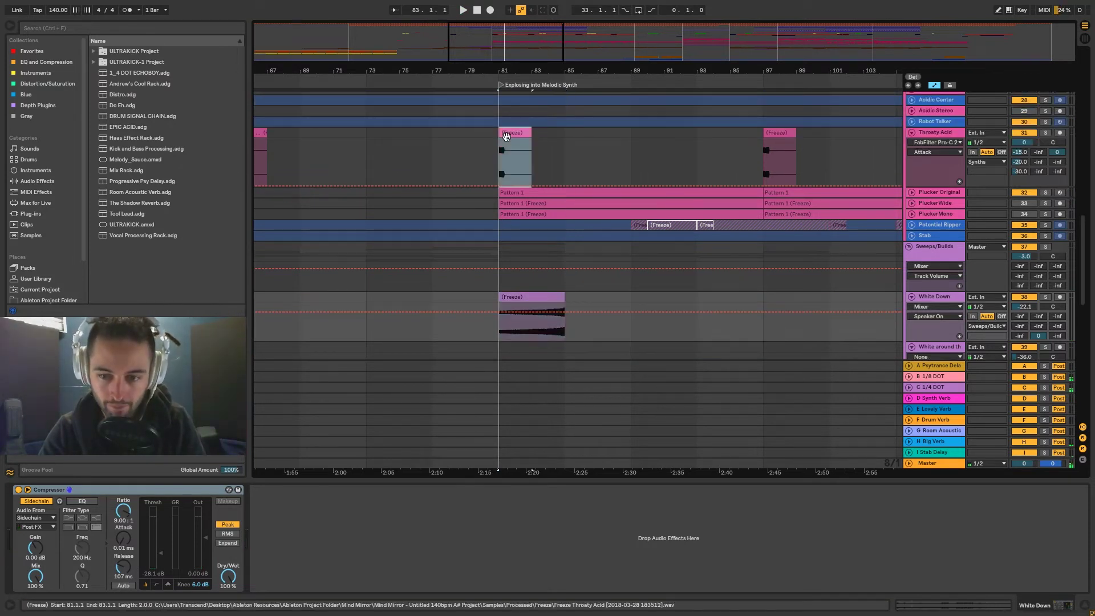
left_click(523, 194)
key("u")
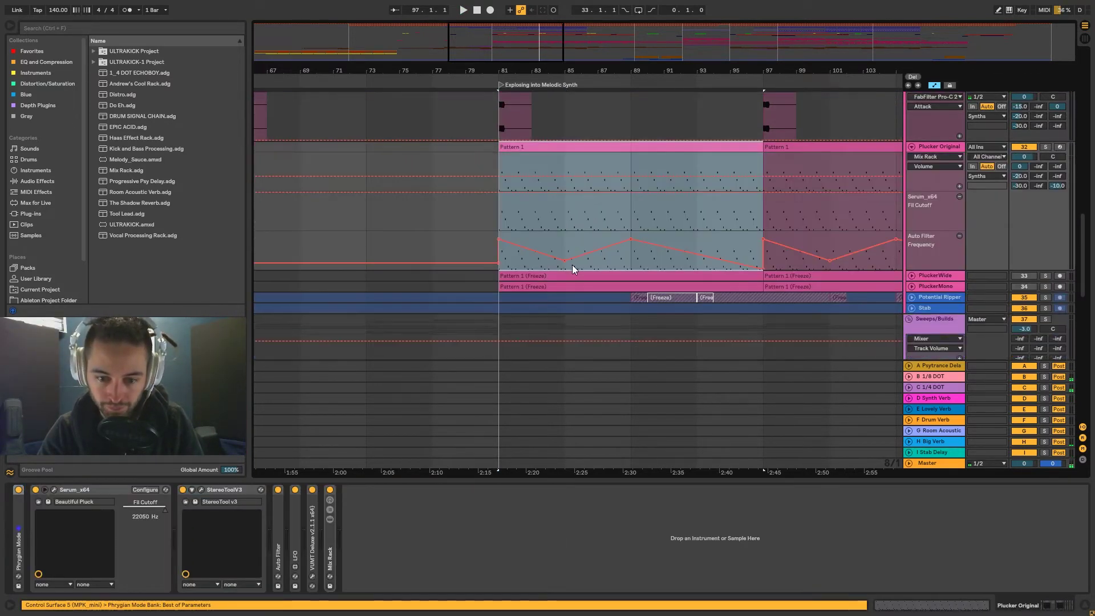
left_click(1045, 146)
key("space")
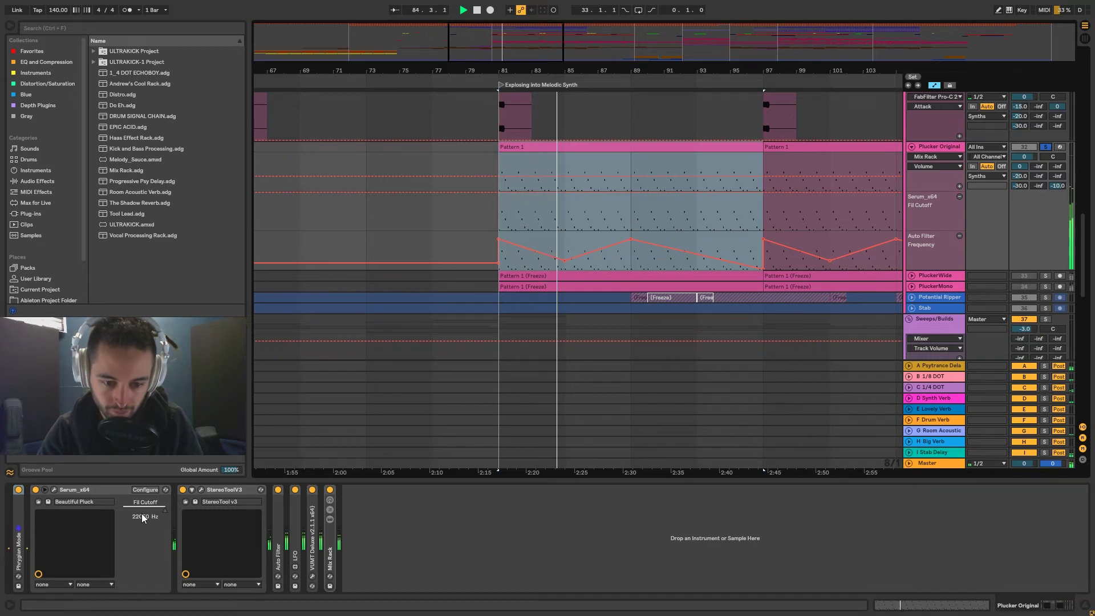
Step: Expand the Auto Filter on Plucker Original and open its StereoTool to check the stereo image
double_click(281, 533)
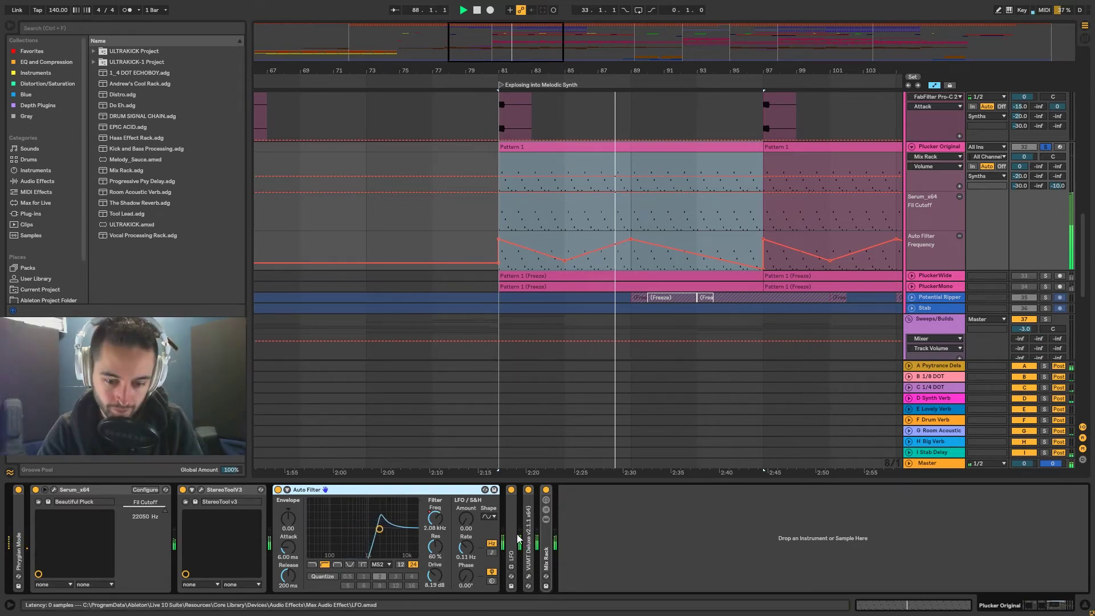
left_click(201, 489)
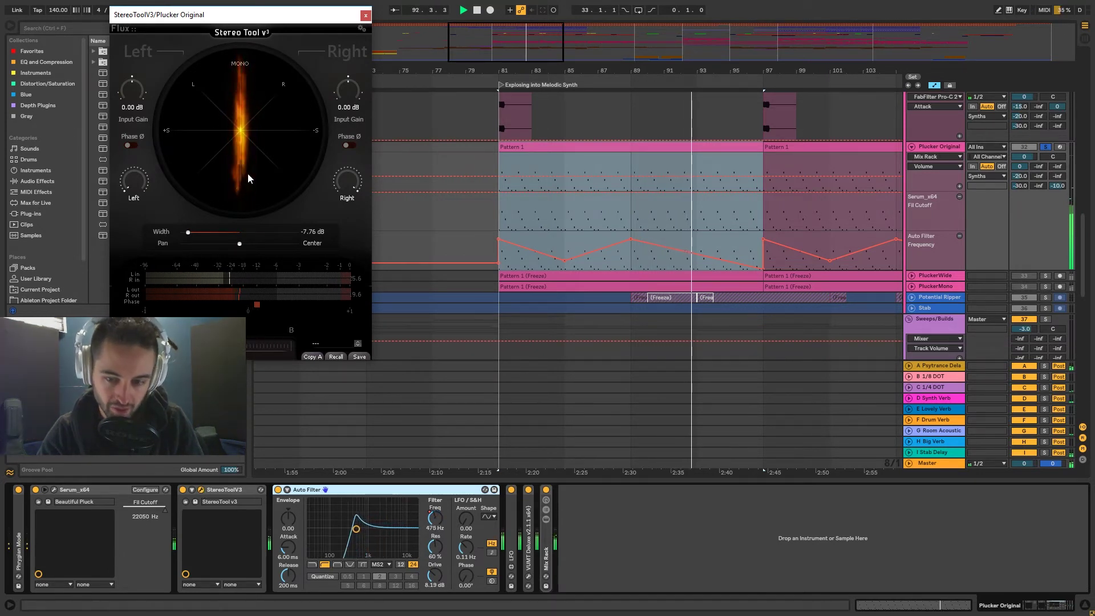
left_click(269, 422)
Step: Inspect Plucker Original's Beautiful Pluck patch in Serum, including ENV 2, ENV 3 and LFO 1, and close the synth
left_click(54, 490)
left_click_drag(332, 170, 601, 97)
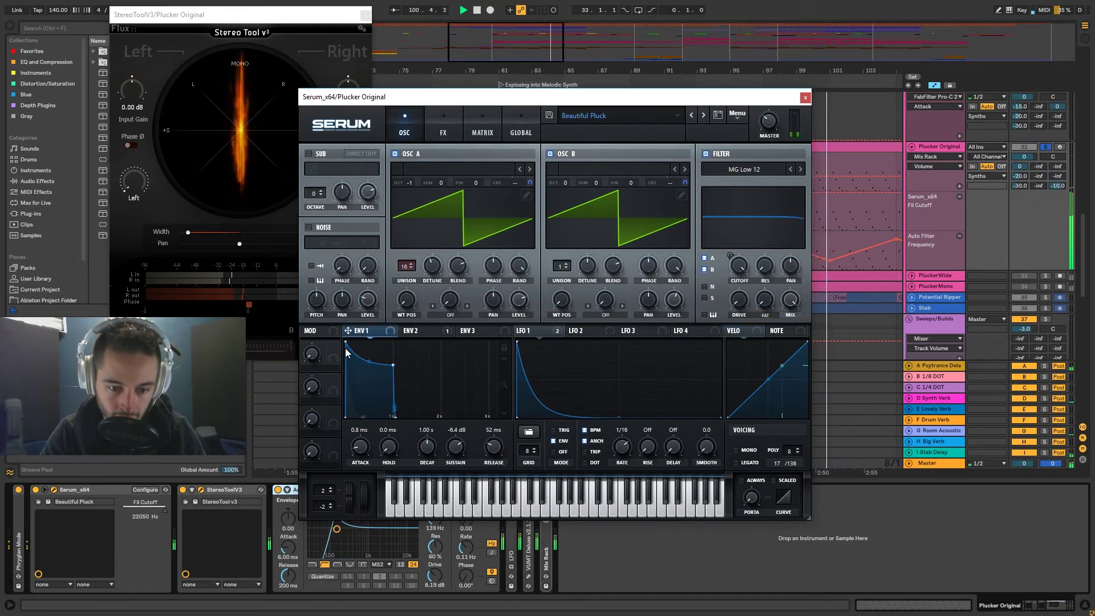
left_click(412, 331)
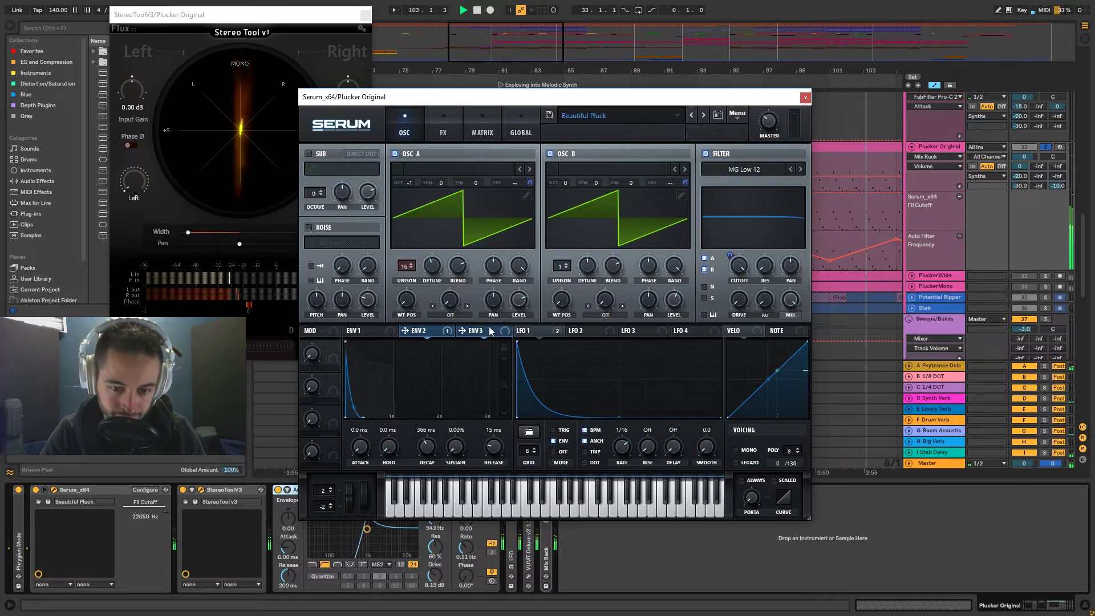
left_click(489, 330)
left_click(527, 330)
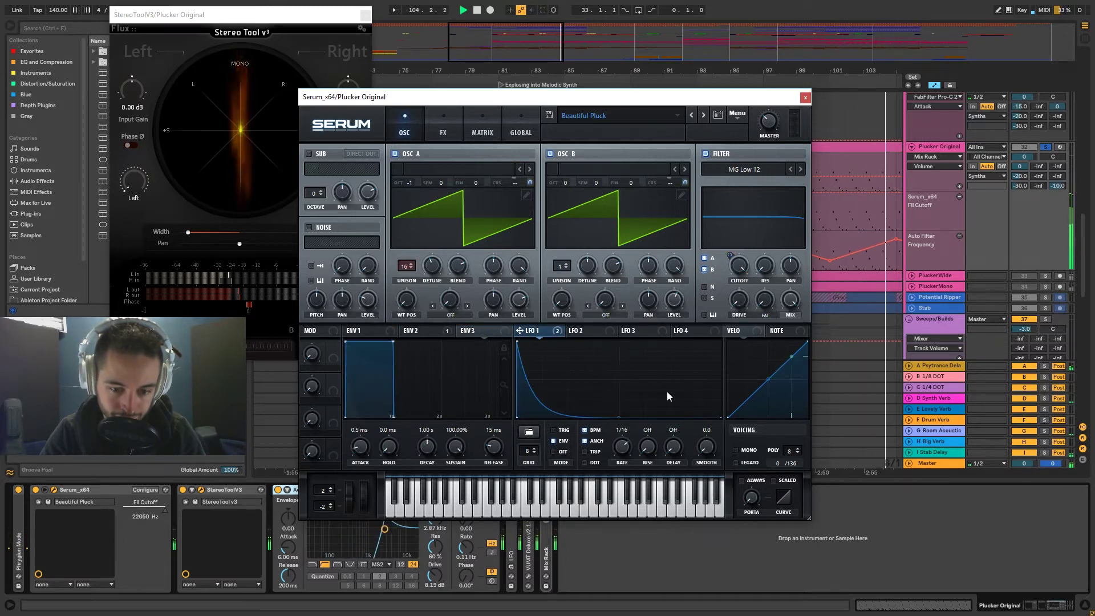
left_click(804, 97)
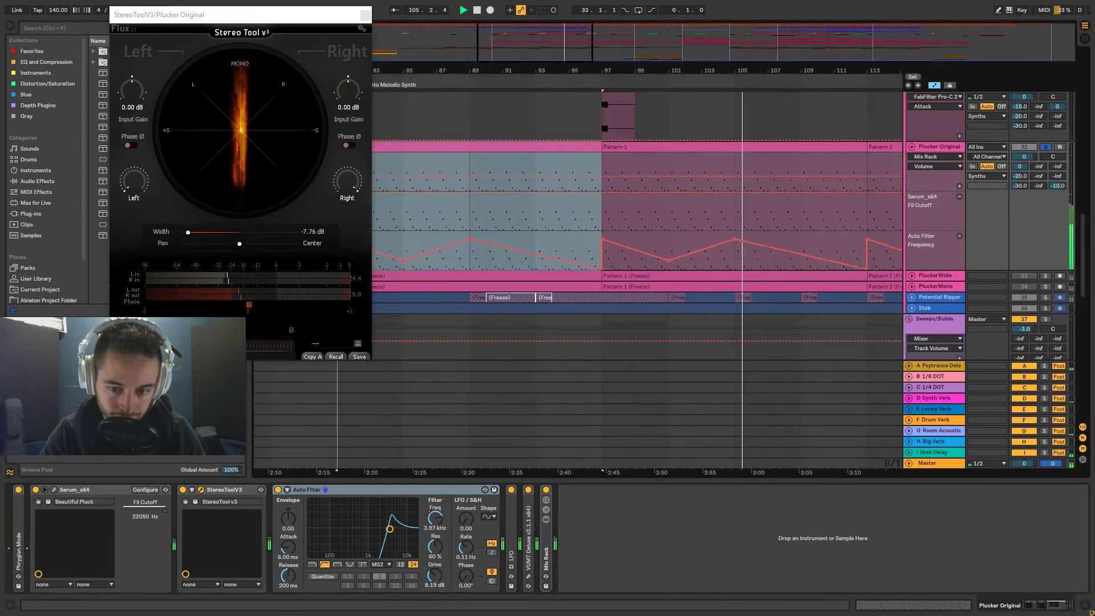
Step: Unfold the Potential Ripper track and play its clip at bar 89 in solo
key("minus")
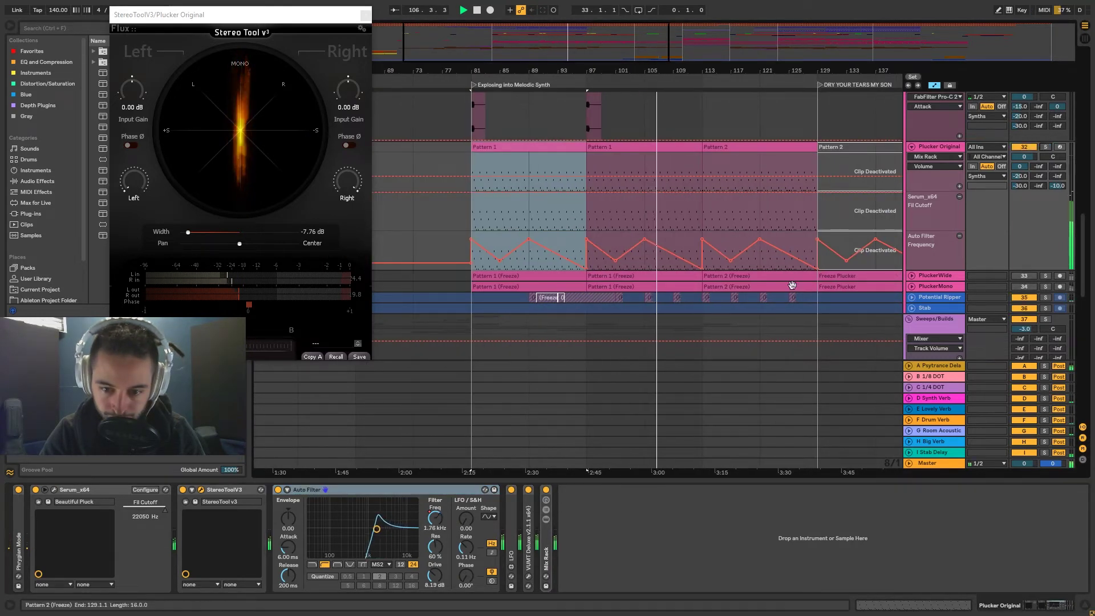
scroll(940, 228, "down", 2)
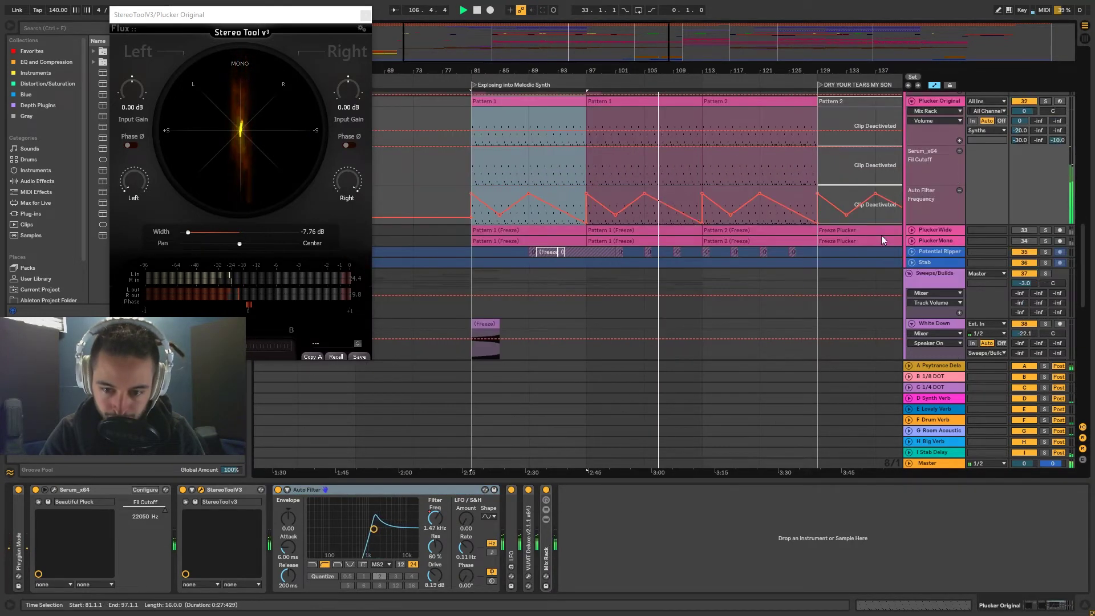
left_click(911, 252)
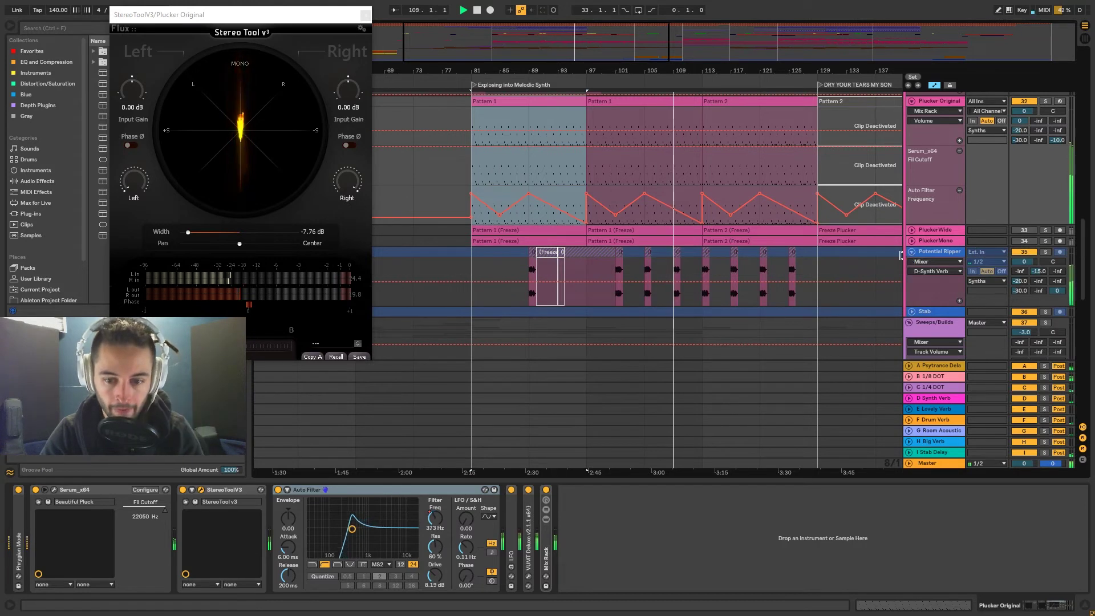
left_click(675, 253)
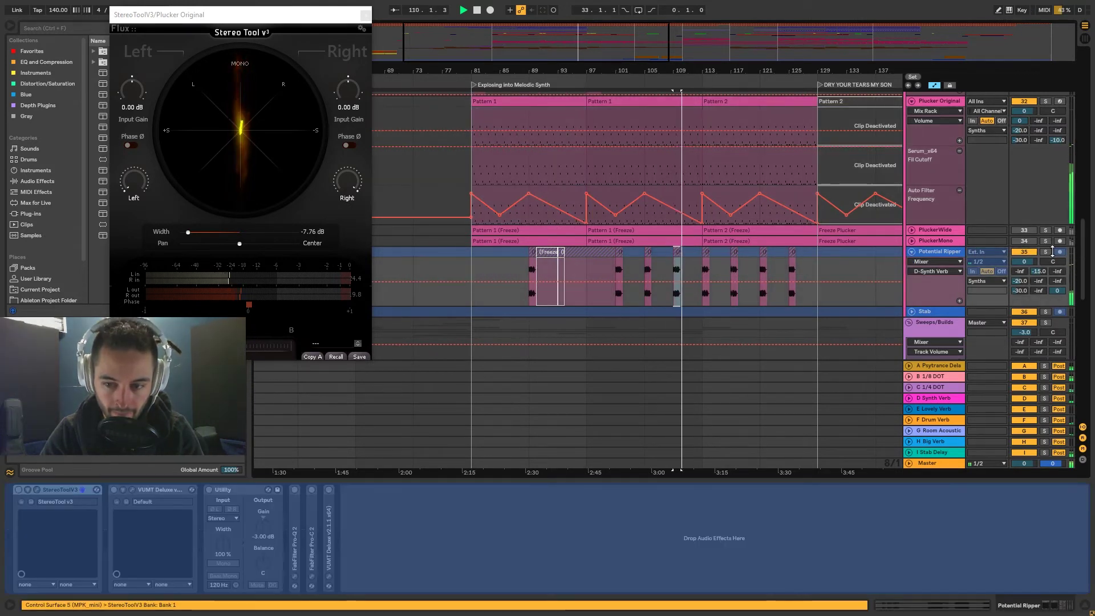
left_click(531, 253)
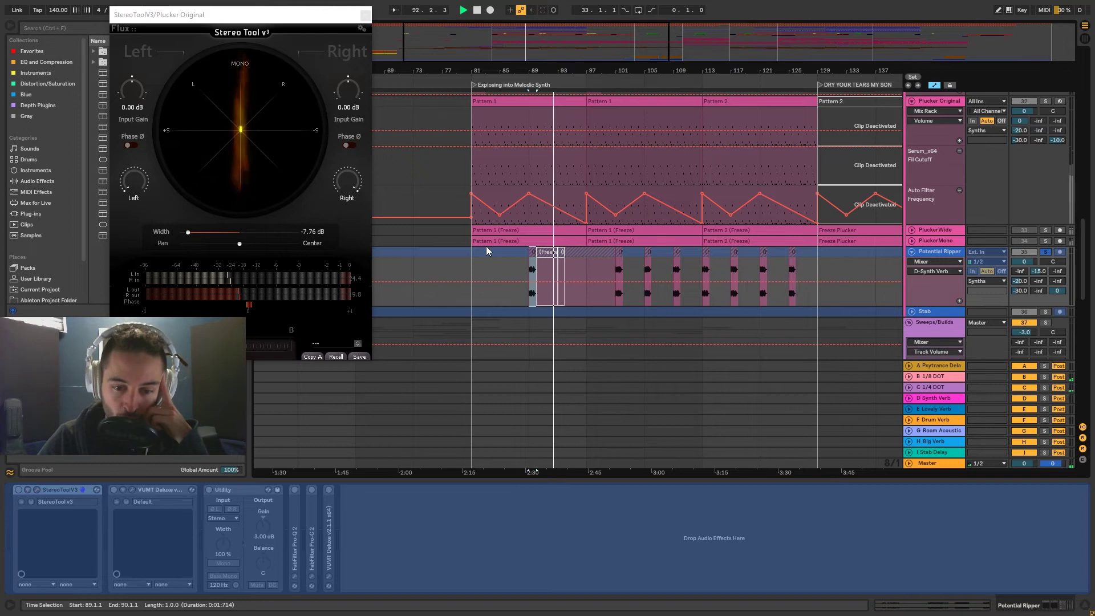
Step: Play the Potential Ripper clip at bar 101
scroll(487, 245, "up", 2)
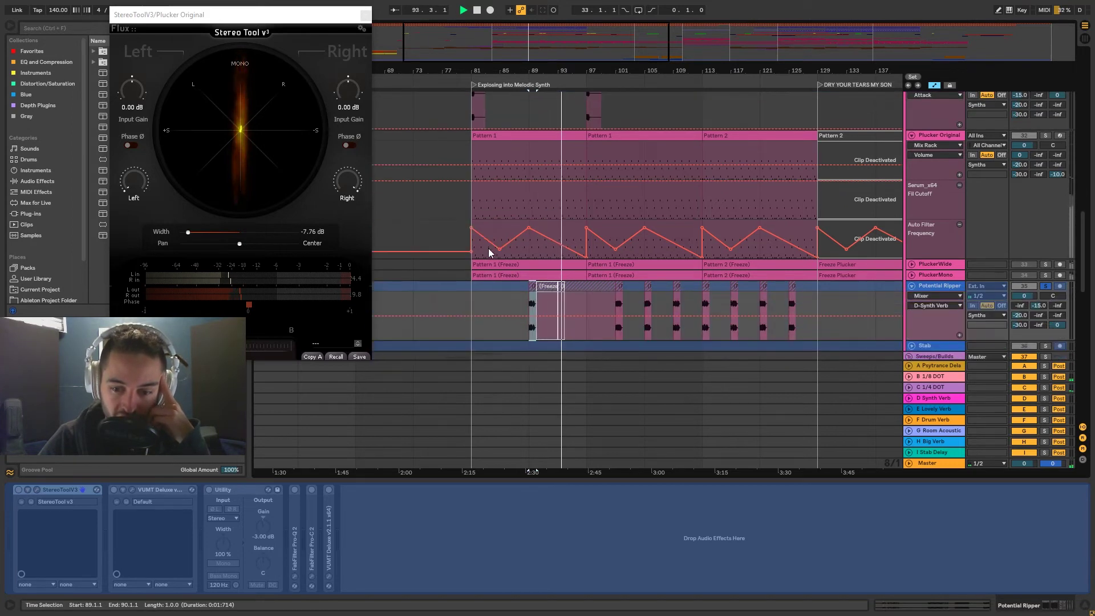
scroll(488, 249, "up", 3)
scroll(489, 250, "down", 4)
left_click(619, 280)
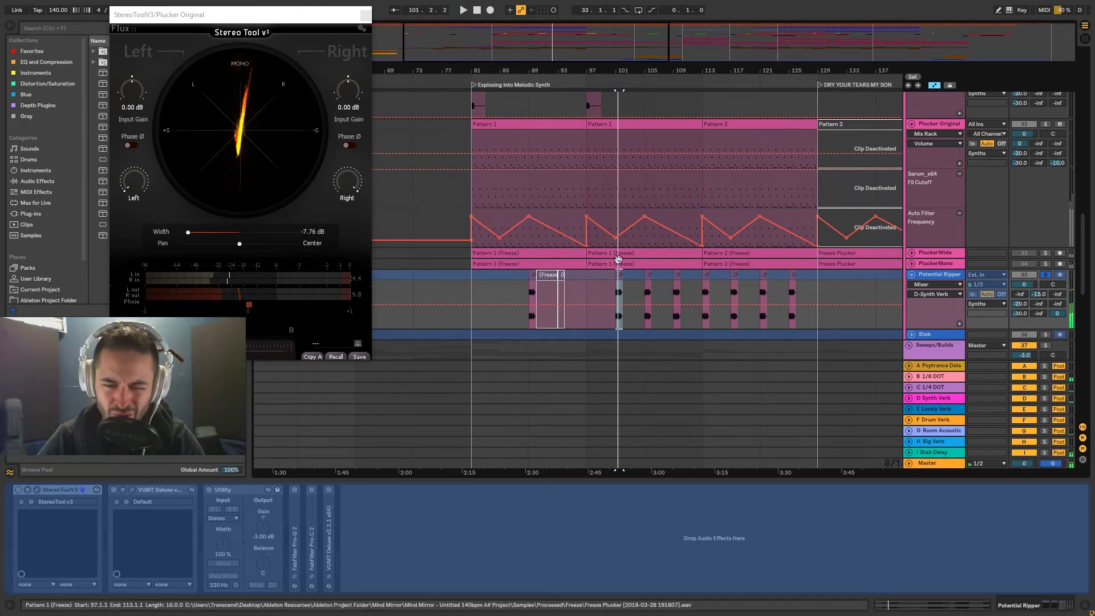
Step: Select the FX3 clip at bar 113 to show the track's effect chain
scroll(624, 268, "up", 10)
scroll(693, 293, "up", 6)
scroll(693, 295, "down", 2)
scroll(691, 295, "up", 7)
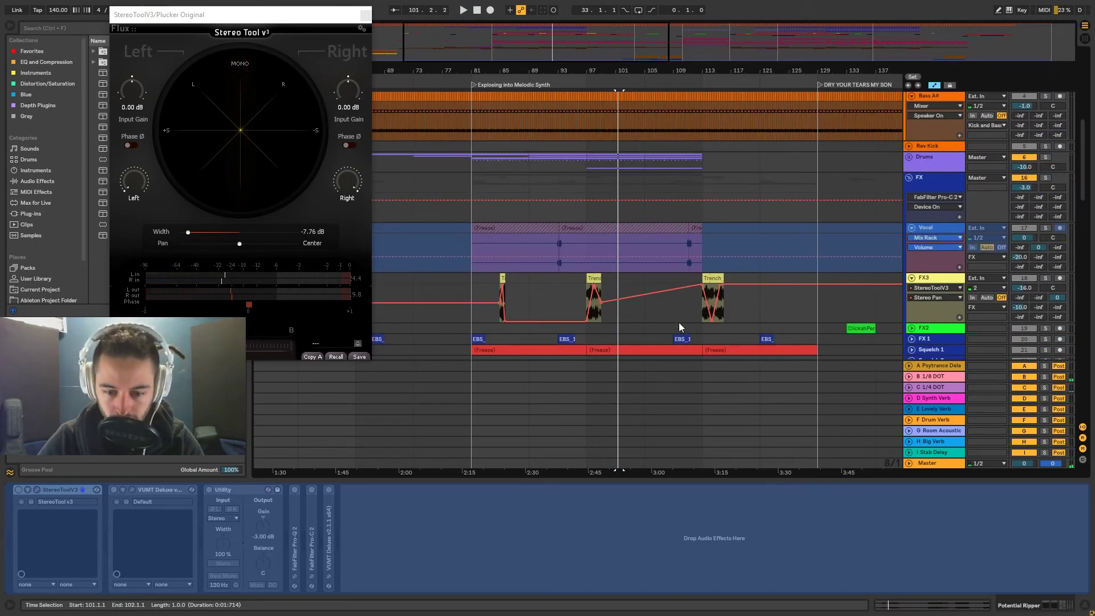
left_click(713, 302)
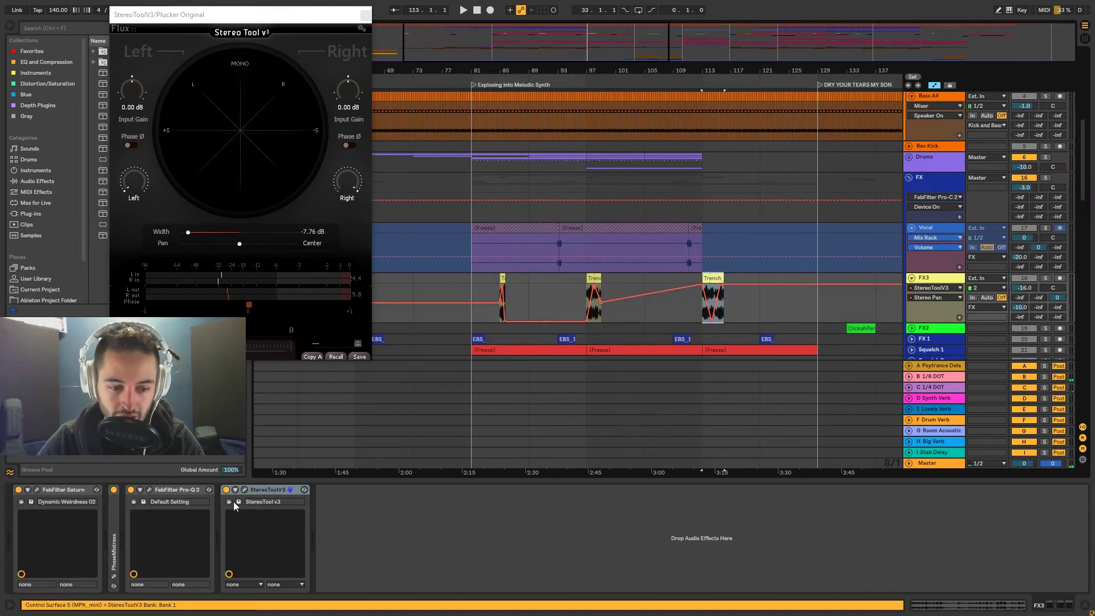
Step: Unfold the FX 1 track and play its clip at bar 93 in solo
scroll(590, 318, "down", 1)
left_click(911, 304)
scroll(570, 285, "down", 1)
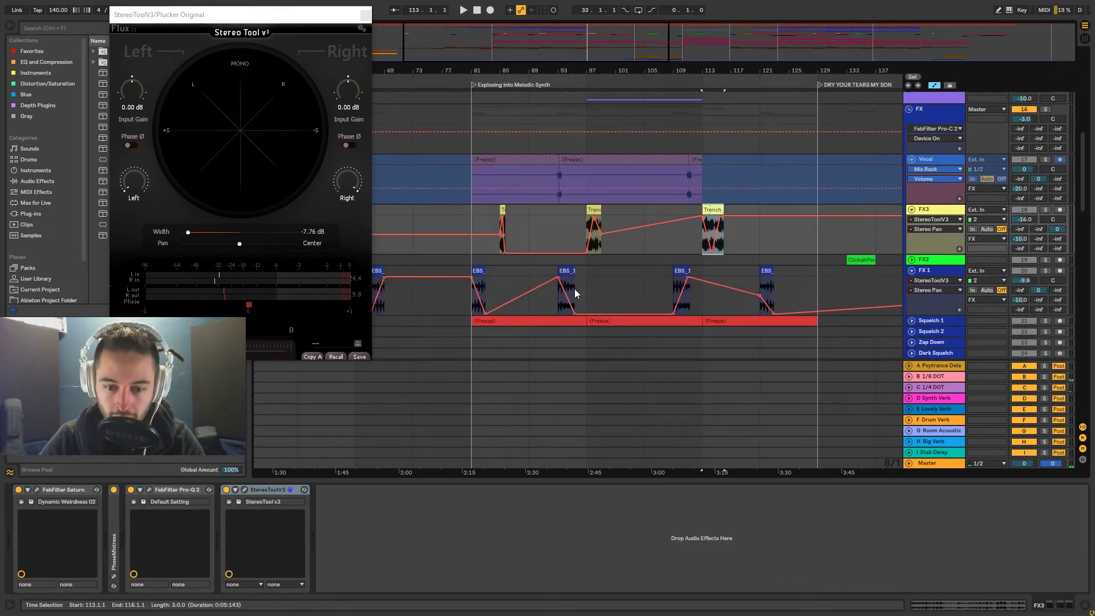
left_click(567, 269)
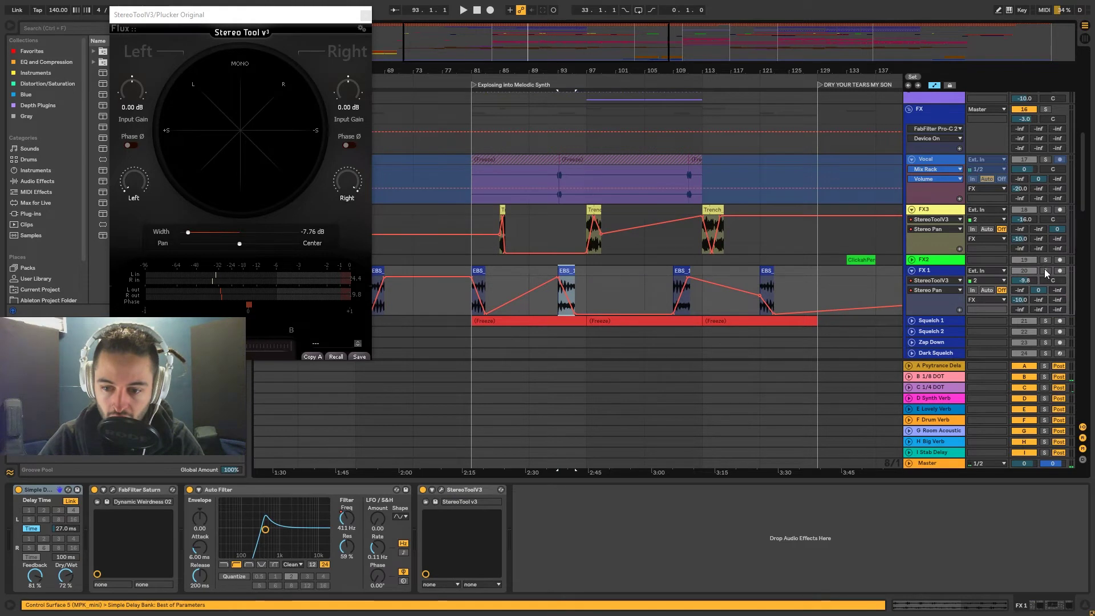
key("space")
left_click_drag(550, 68, 550, 46)
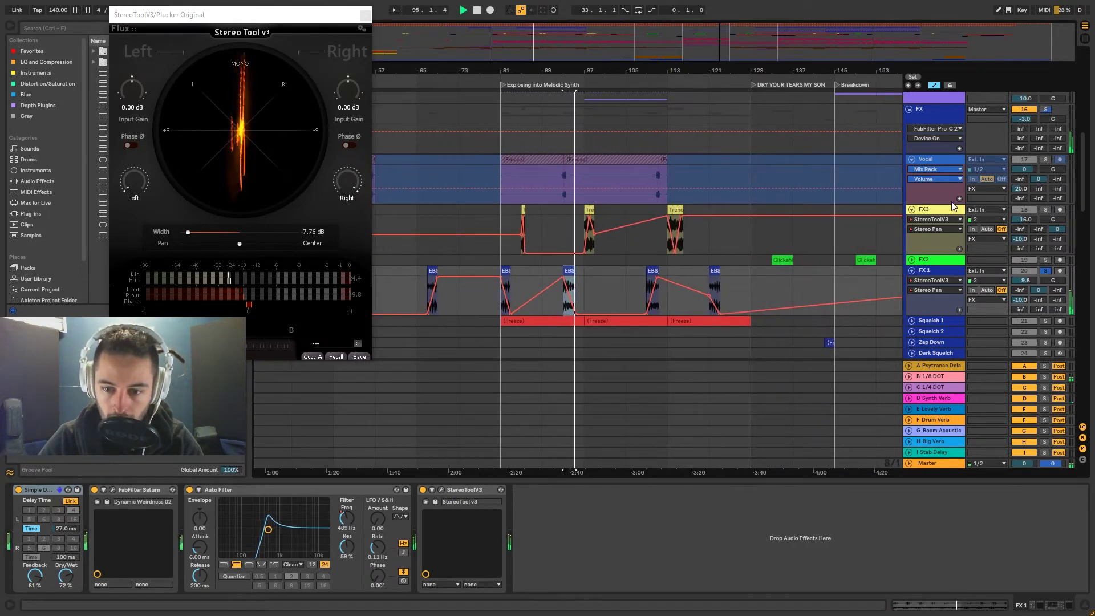
Step: Unfold the Squelch 1 track and play its first clip from bar 81 in solo
scroll(741, 208, "up", 3)
scroll(745, 226, "down", 8)
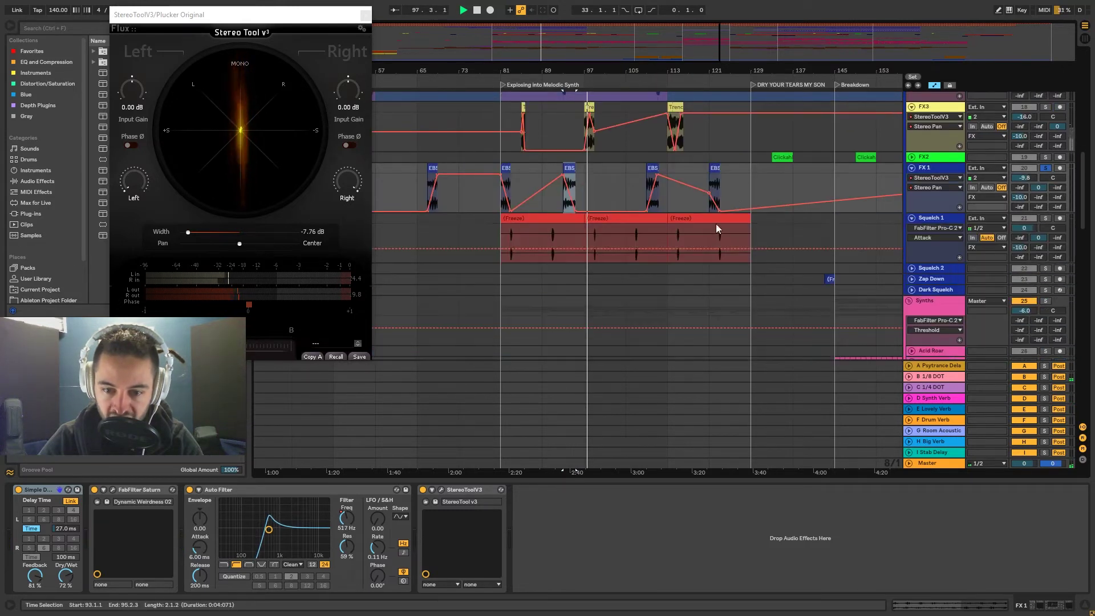
left_click(601, 219)
left_click(562, 219)
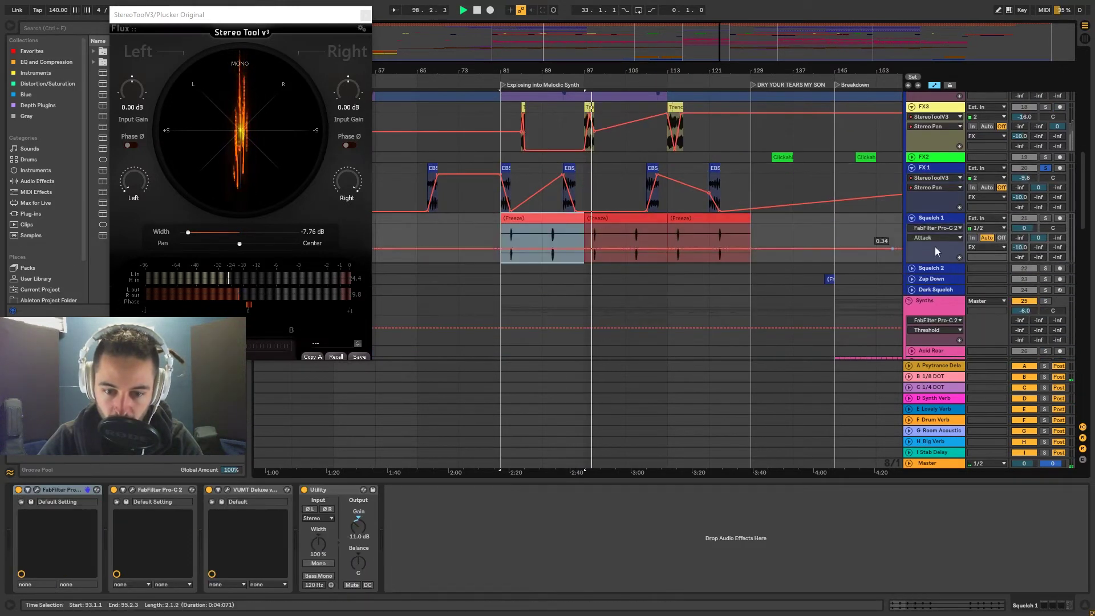
left_click(1045, 218)
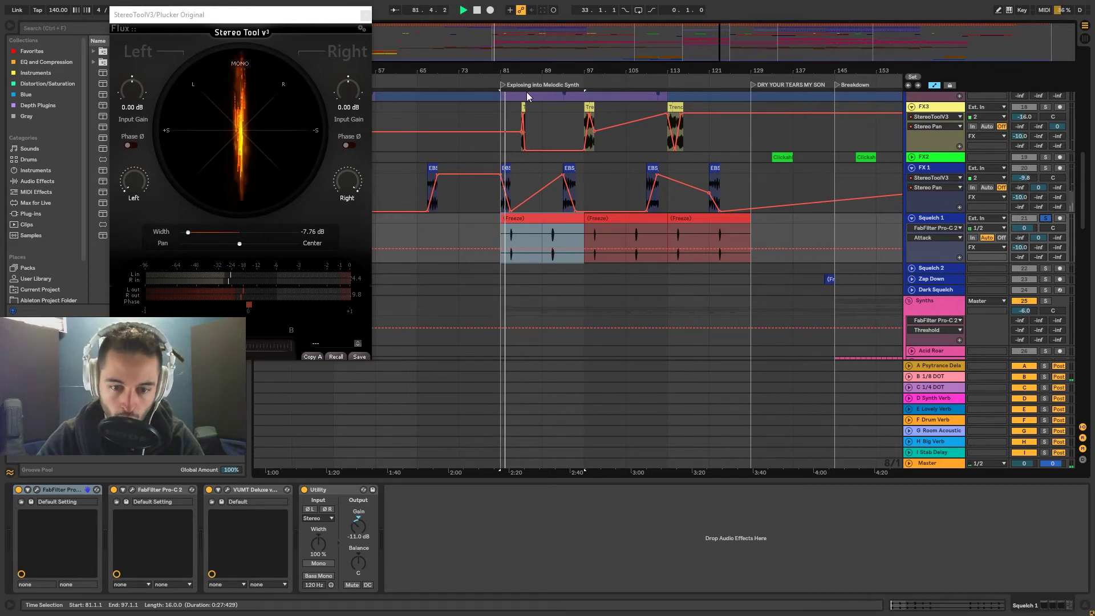
Step: Play the soloed Squelch 1 track further along from bar 89
scroll(510, 69, "up", 4)
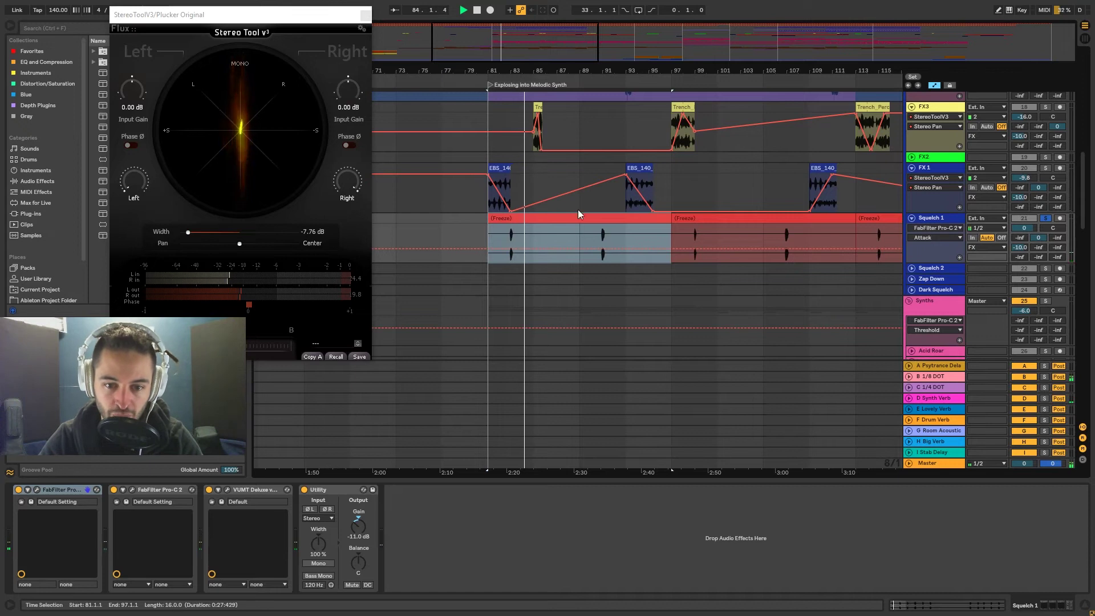
left_click(581, 236)
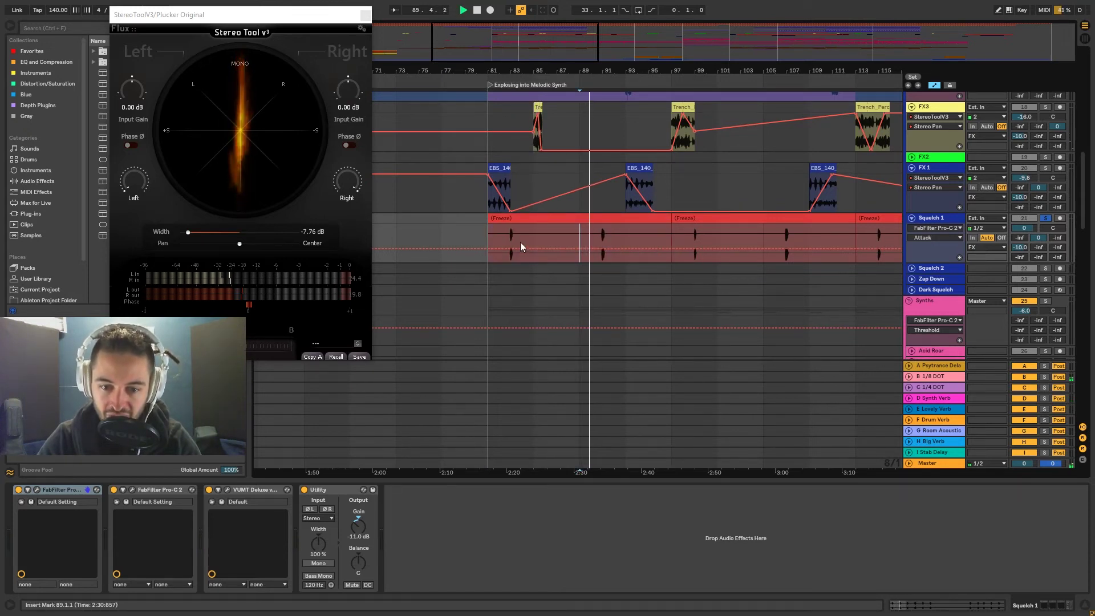
mouse_move(608, 71)
left_mouse_down()
mouse_move(608, 114)
mouse_move(608, 57)
left_mouse_up()
left_click_drag(848, 72, 665, 72)
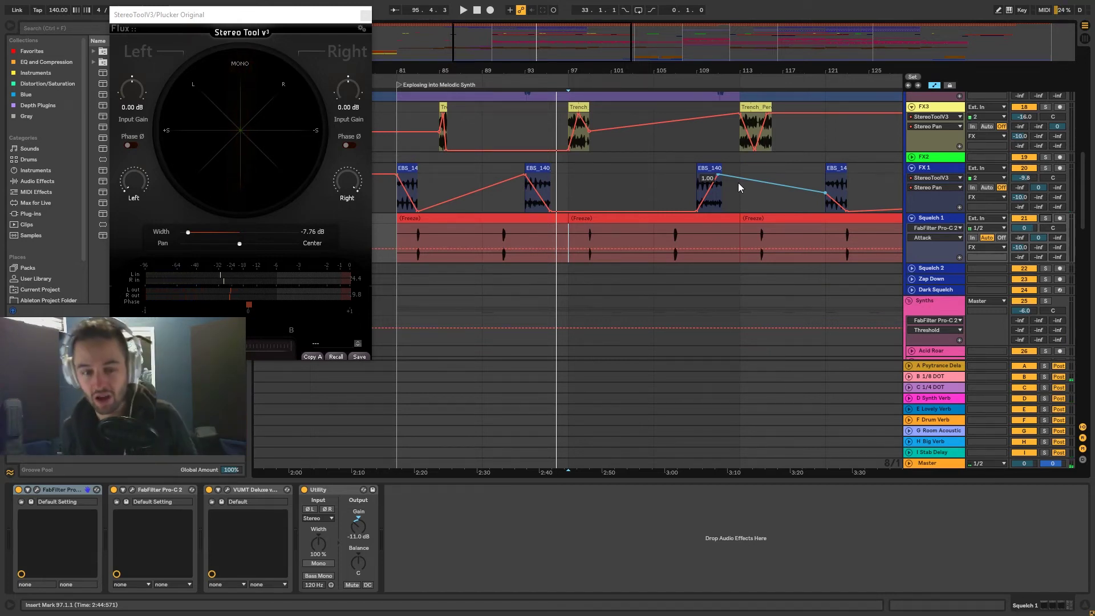
Step: Unfold the Drums group and play the Hat 1 clip from bar 65 in solo
scroll(737, 182, "up", 5)
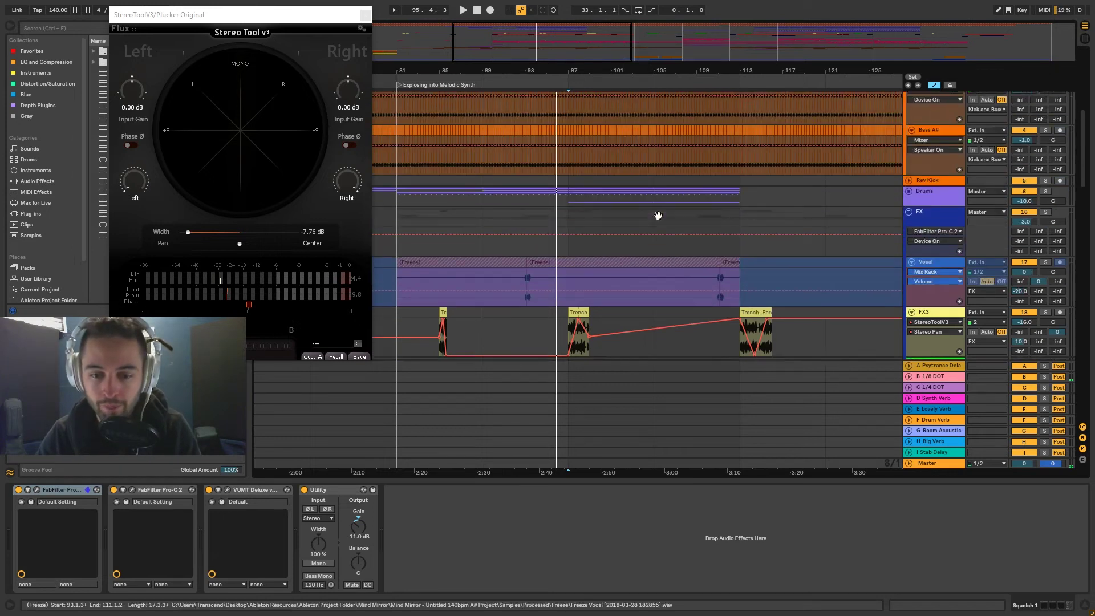
left_click(909, 203)
scroll(543, 140, "down", 2)
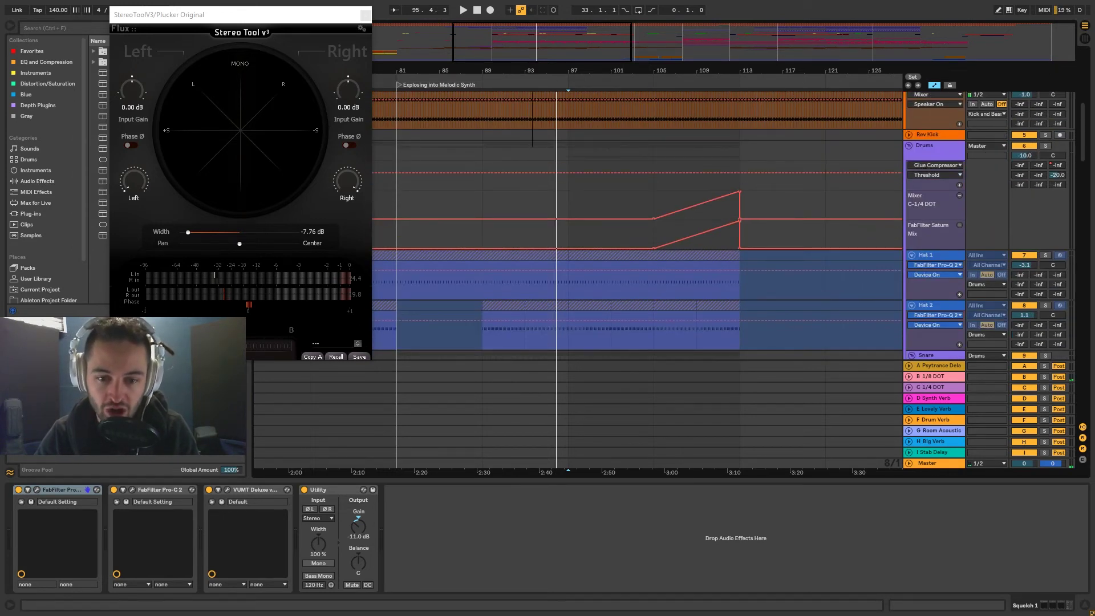
scroll(713, 274, "left", 5)
scroll(651, 257, "down", 2)
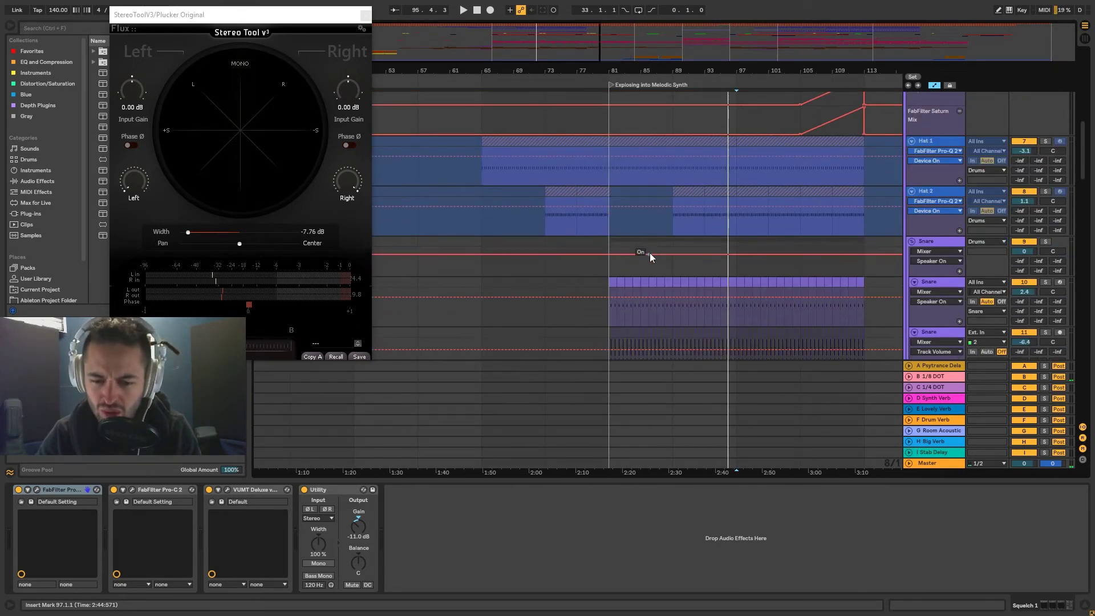
left_click(553, 150)
key("space")
scroll(711, 205, "up", 3)
scroll(711, 206, "up", 6)
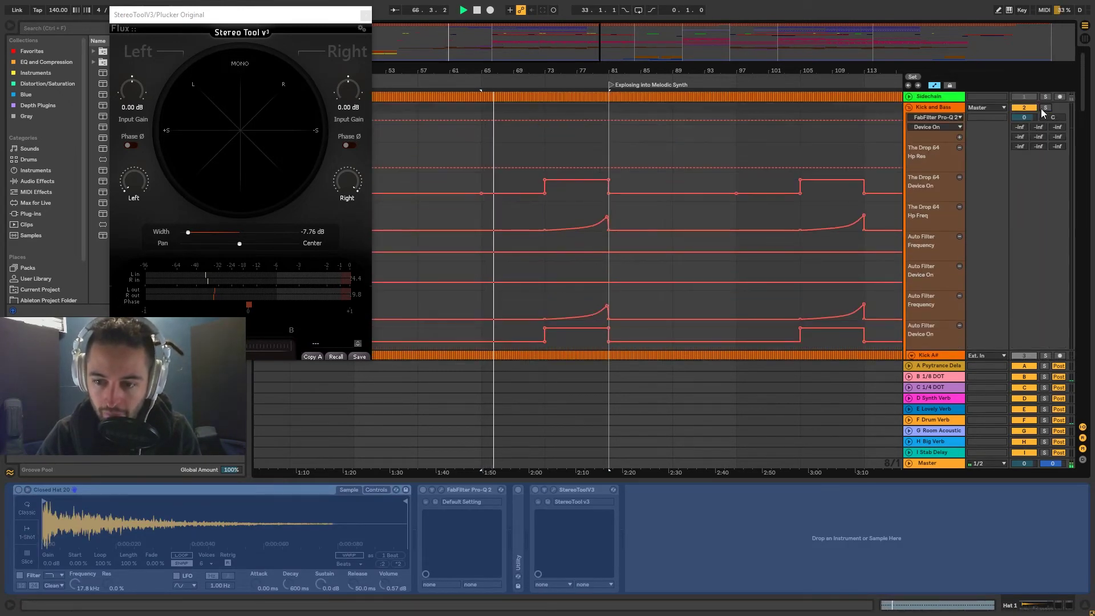
scroll(650, 262, "down", 6)
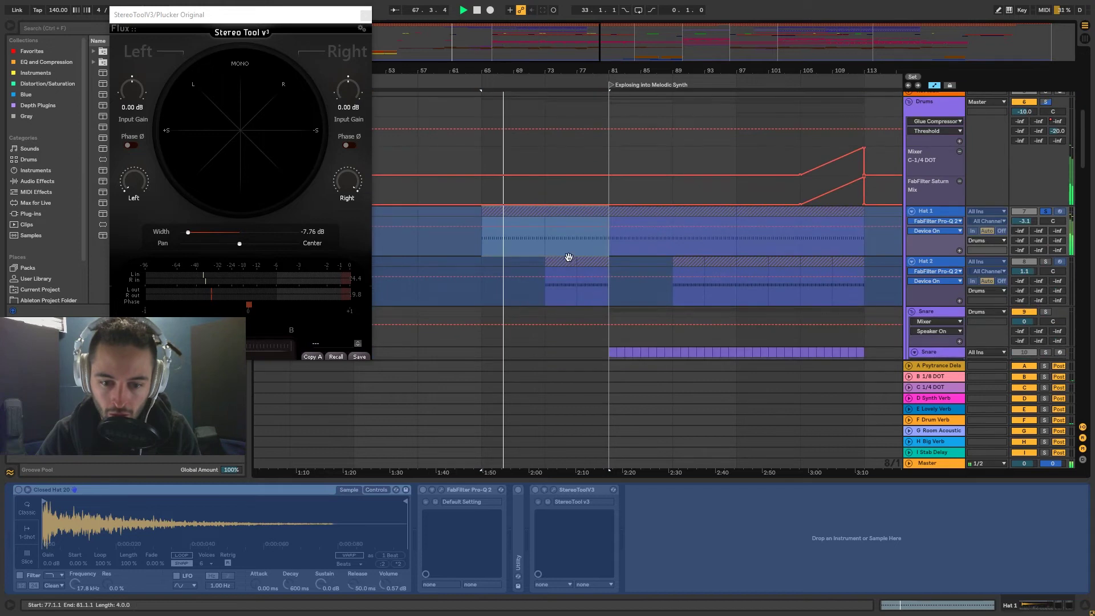
Step: Select the Hat 2 clip at bar 73, solo Hat 2 together with Hat 1, and clear both hat solos
left_click(556, 260)
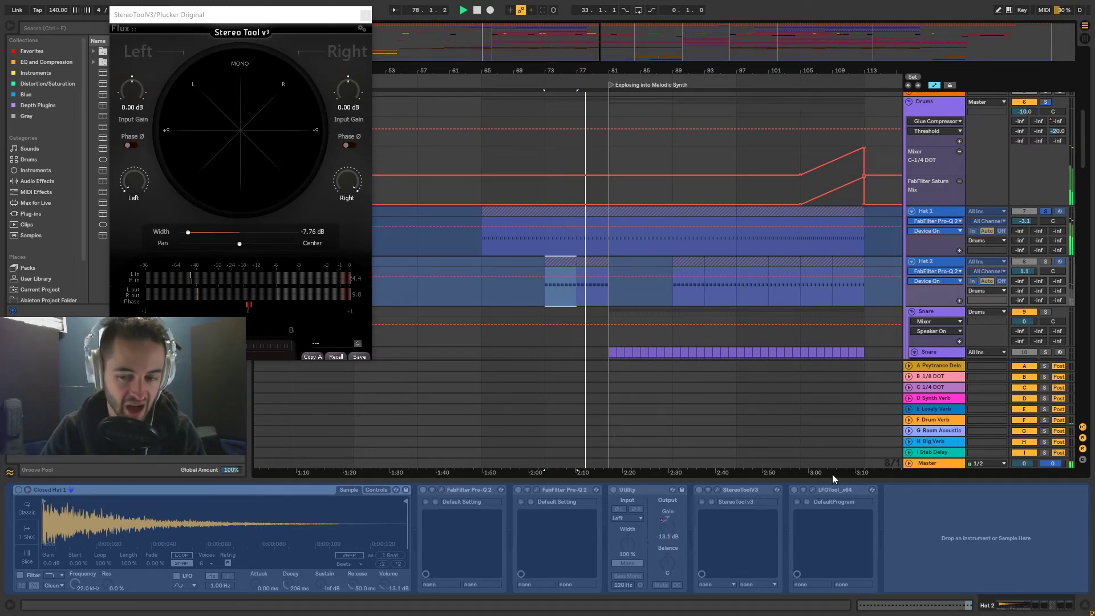
left_click(1044, 262)
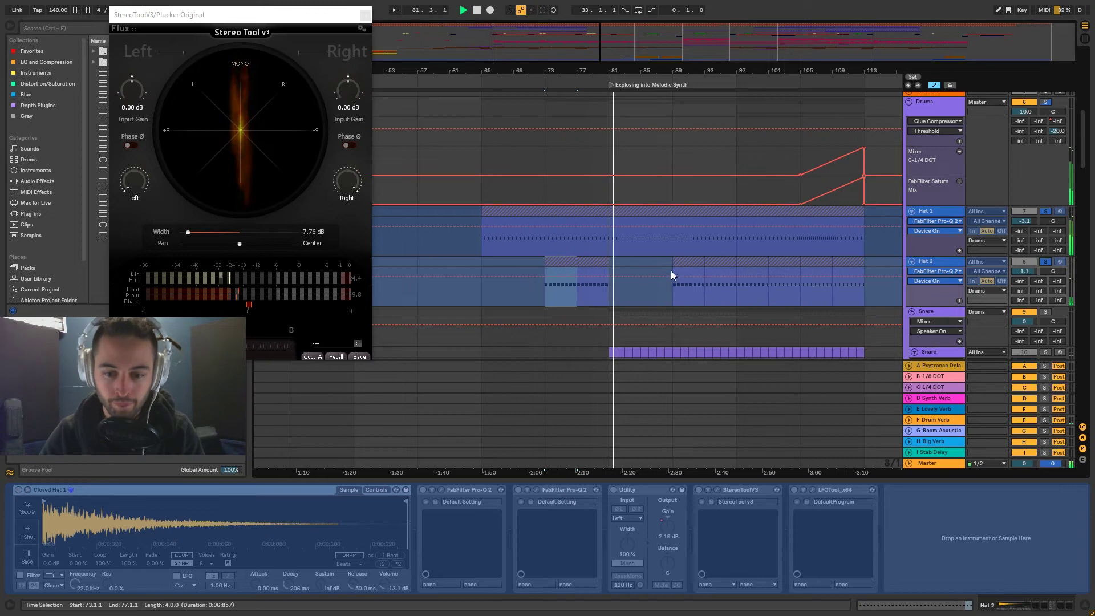
left_click(1044, 213)
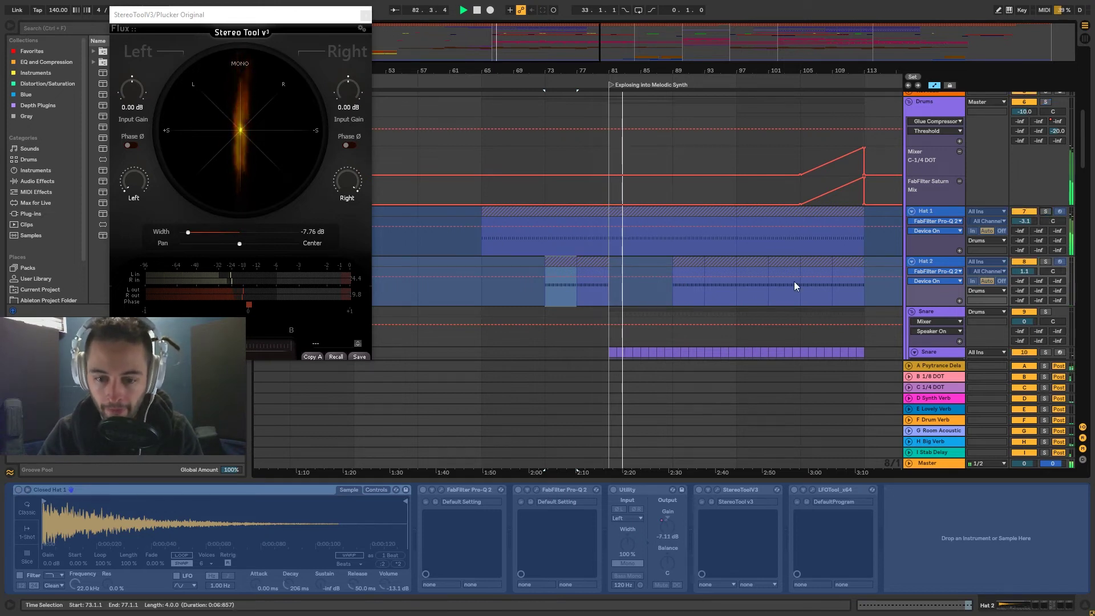
Step: Stop playback and replay the drum tracks from bar 73 without the individual hat solos
scroll(659, 300, "right", 3)
scroll(634, 268, "down", 3)
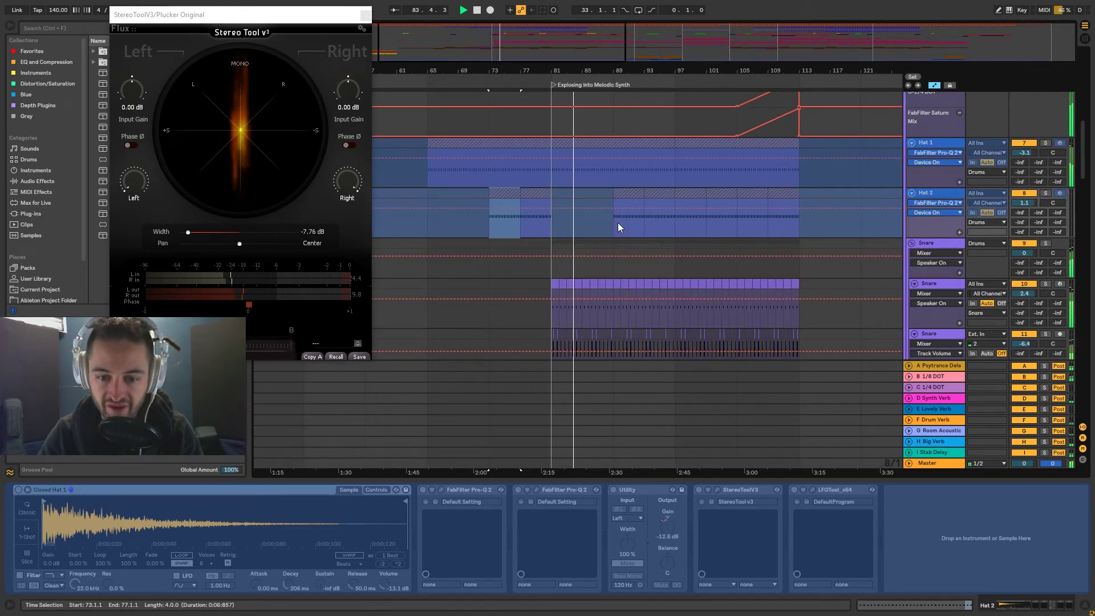
scroll(836, 294, "down", 2)
scroll(697, 259, "up", 3)
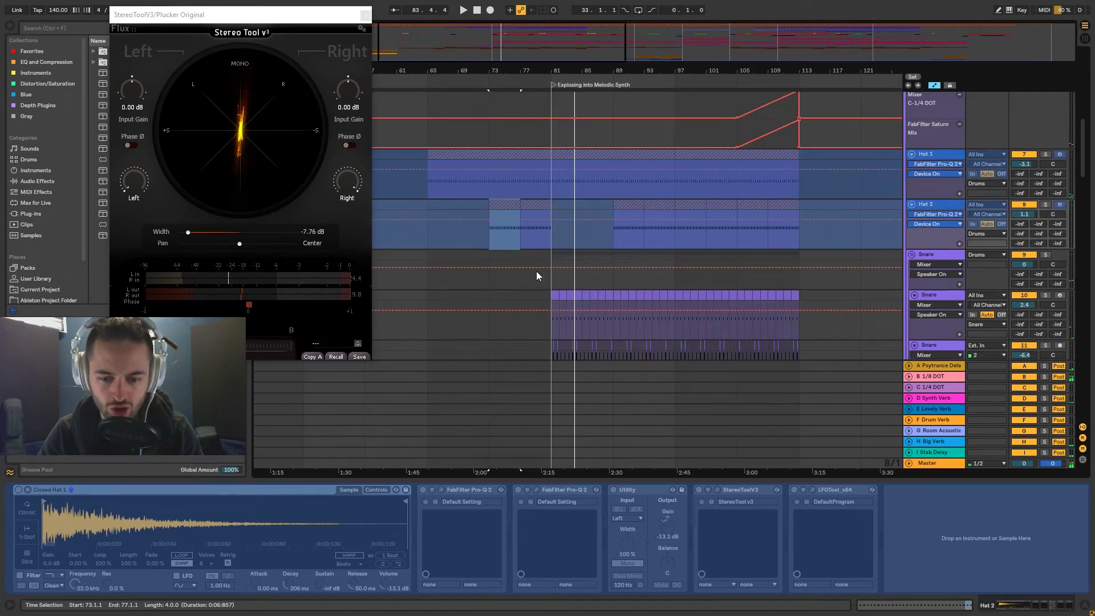
scroll(570, 228, "down", 2)
key("space")
key("space")
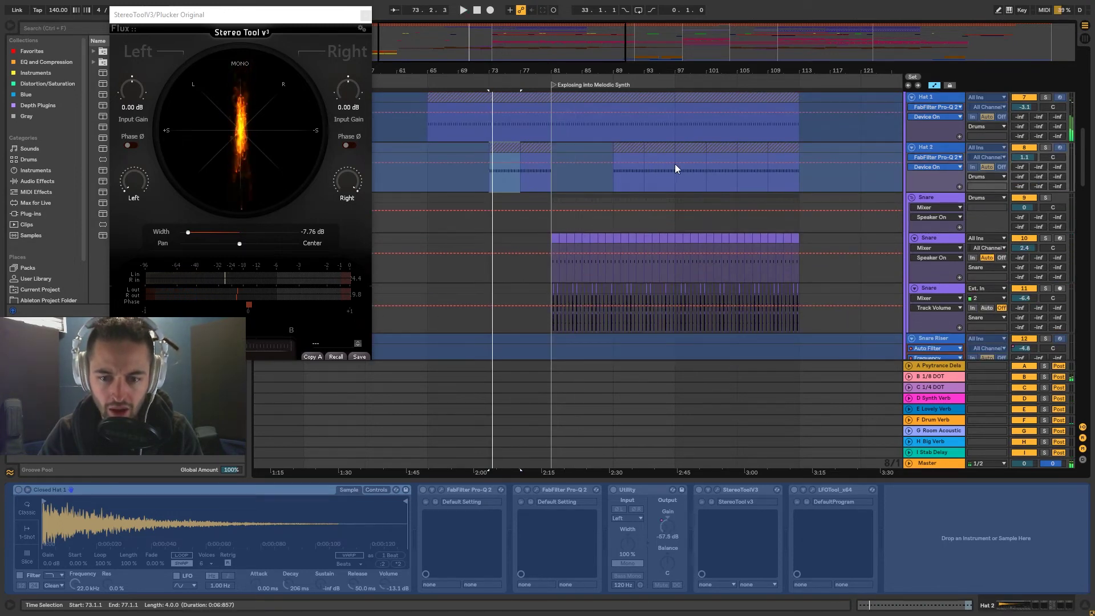
Step: Play the drums from bar 97, solo the Loop 4 track and show its effect chain
scroll(677, 171, "up", 3)
left_click(676, 174)
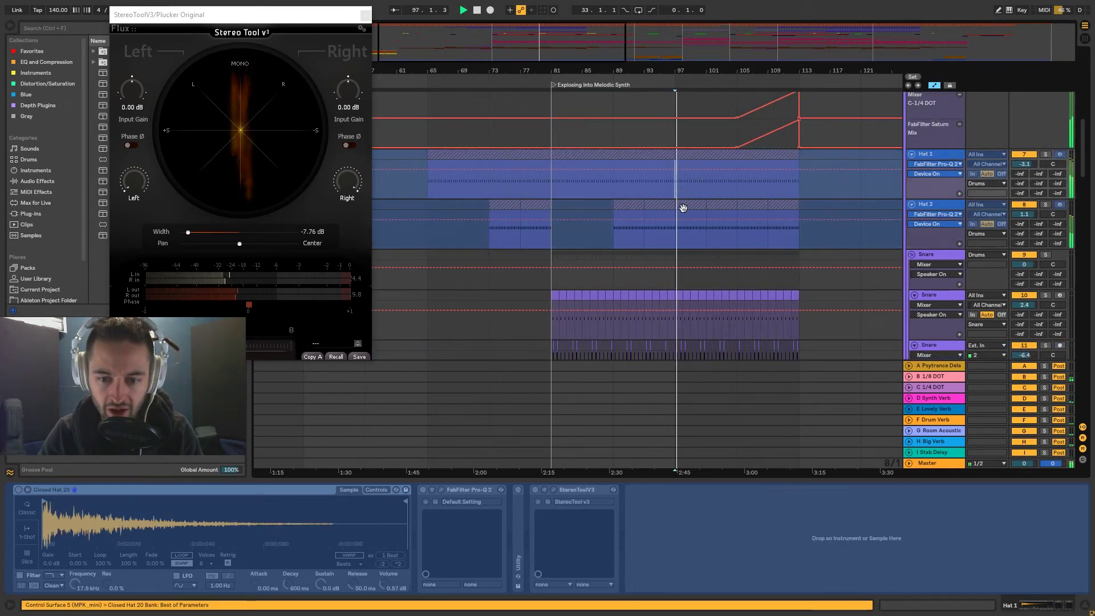
scroll(683, 208, "down", 2)
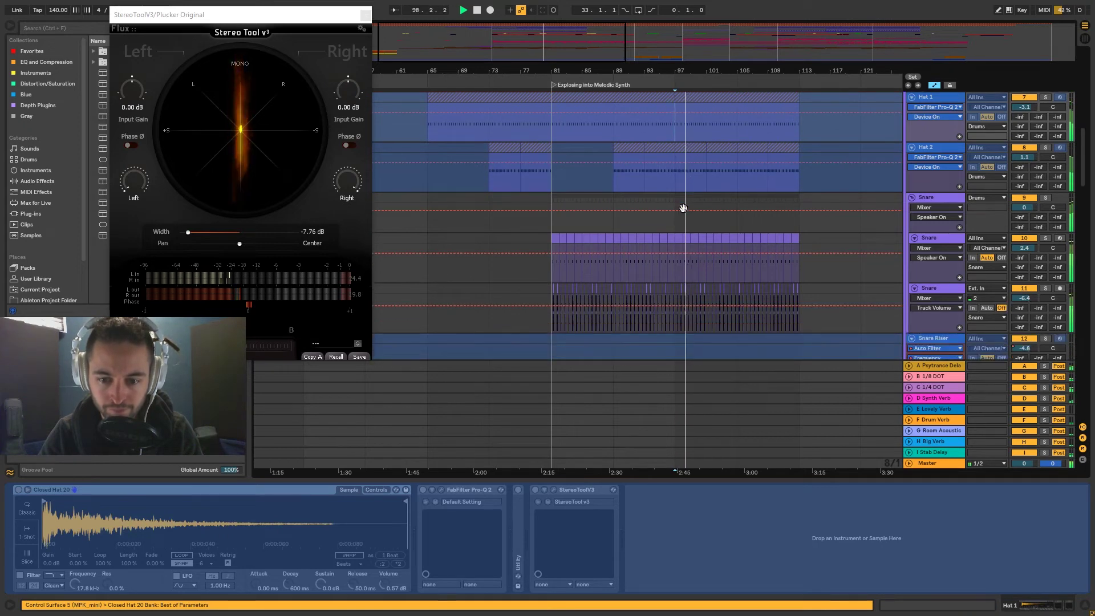
scroll(684, 208, "down", 10)
left_click(1046, 188)
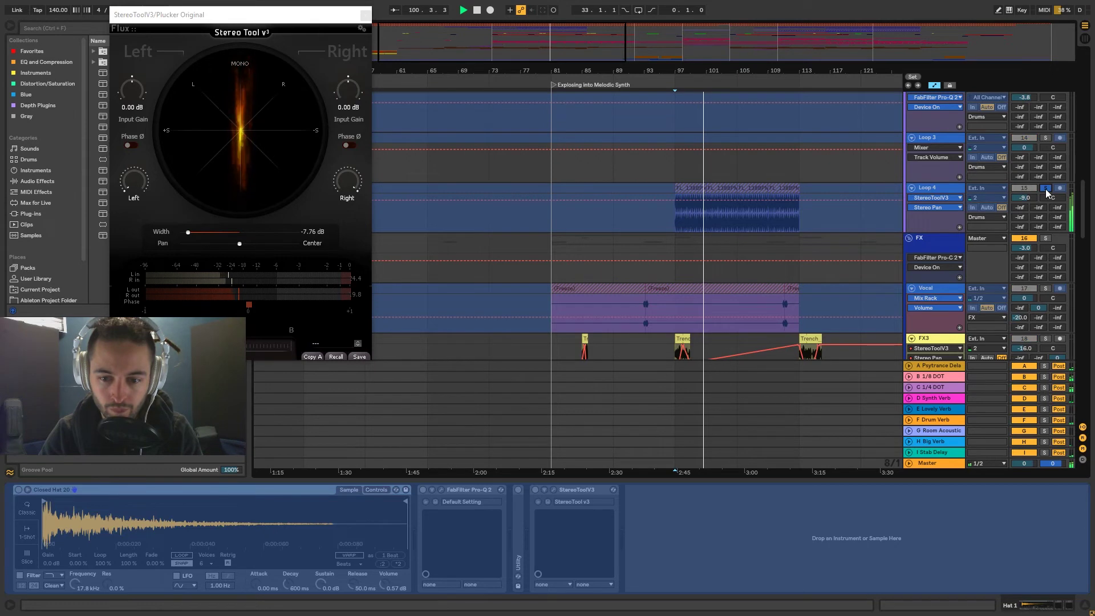
left_click(938, 190)
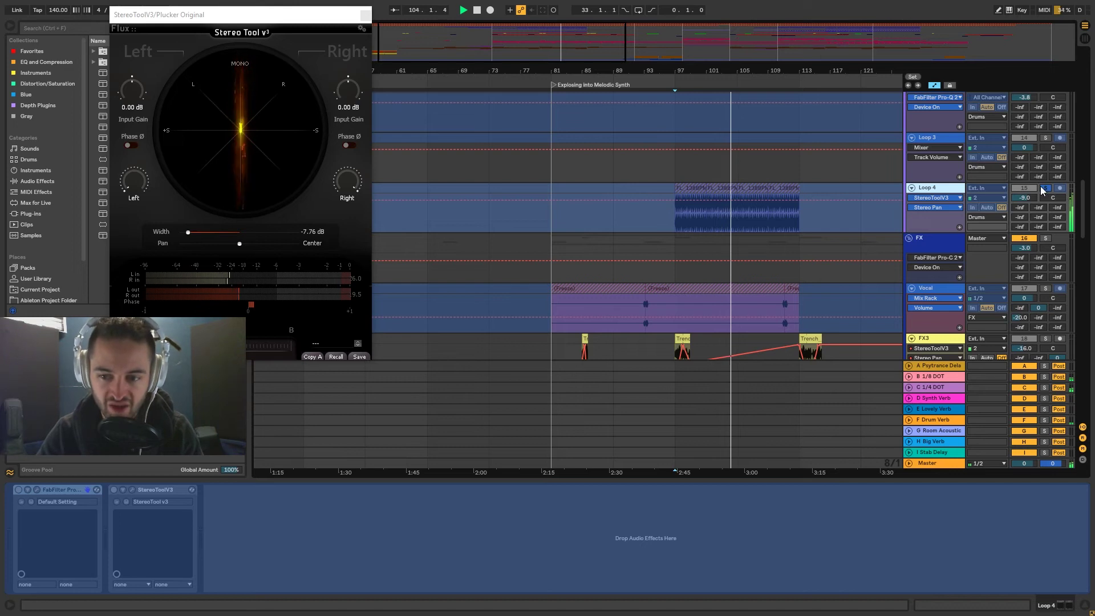
Step: Solo the Snare track, clear that solo, and show the Drums group's effect chain
scroll(1041, 191, "up", 5)
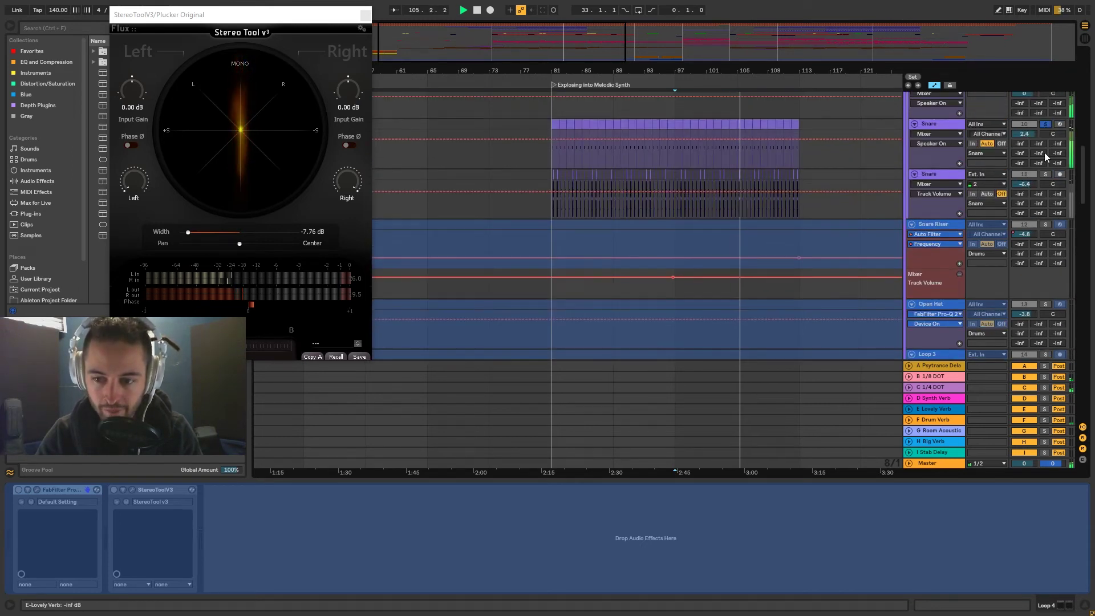
scroll(1047, 182, "up", 5)
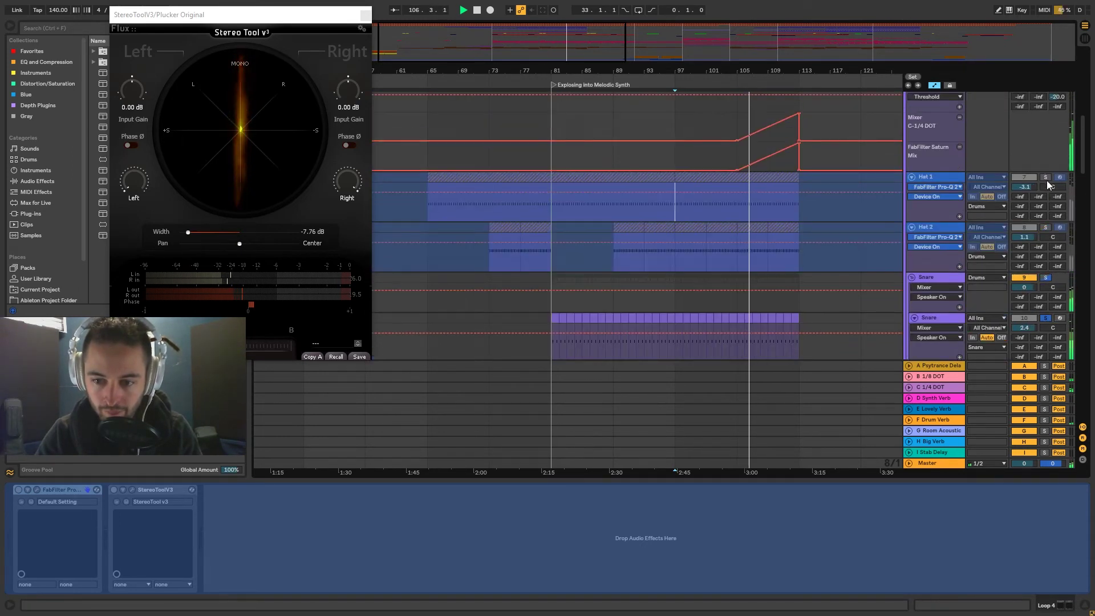
scroll(1047, 182, "up", 2)
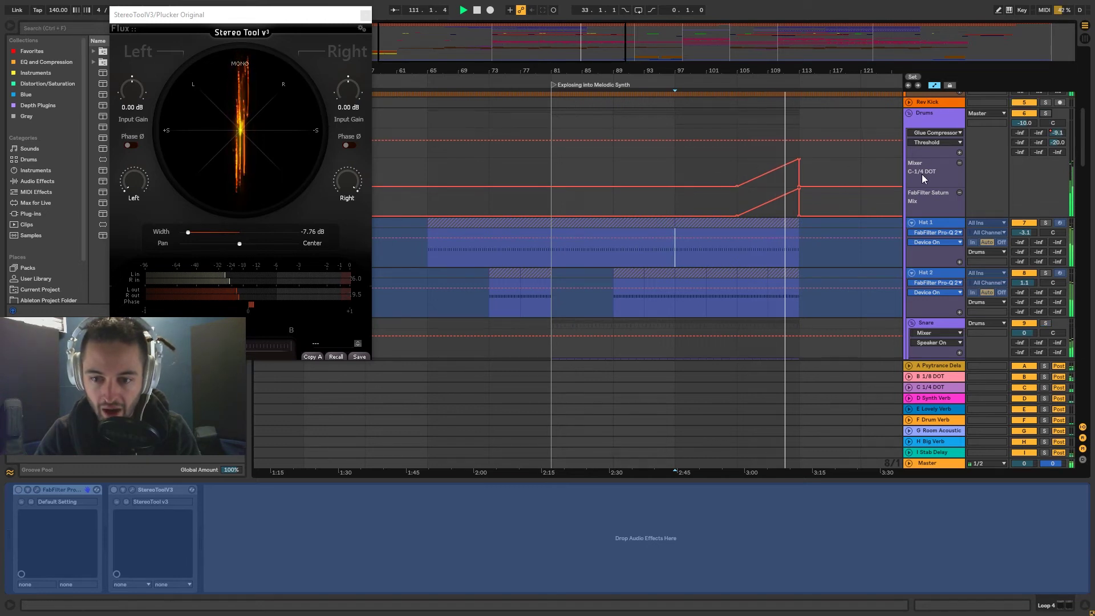
left_click(933, 117)
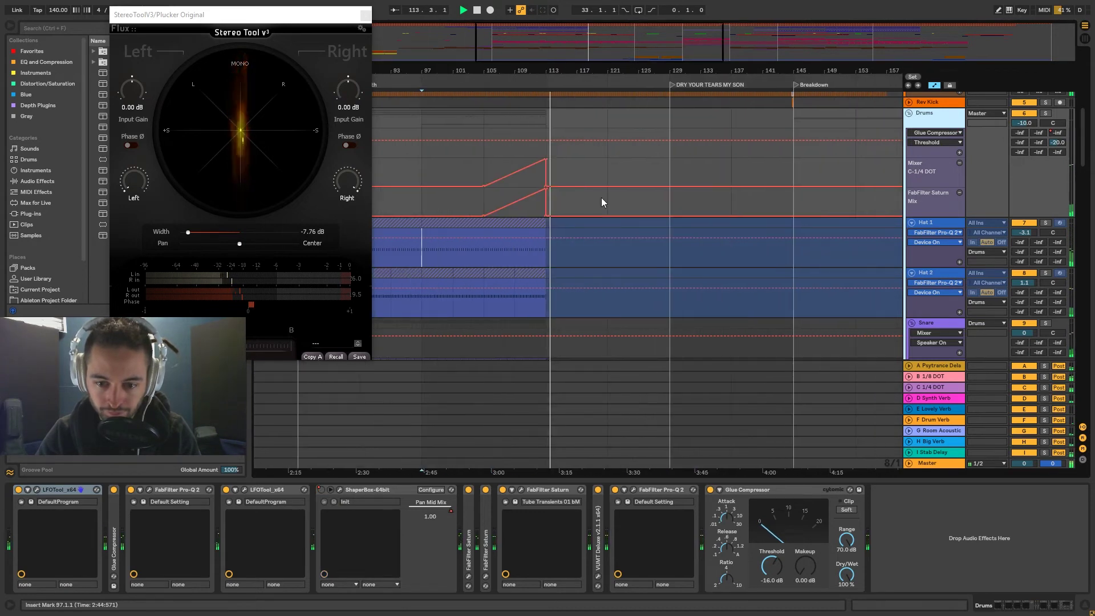
Step: Examine which FX, synth, sweep and cymbal clips play between bar 113 and the DRY YOUR TEARS MY SON marker
scroll(625, 279, "down", 5)
scroll(627, 282, "down", 8)
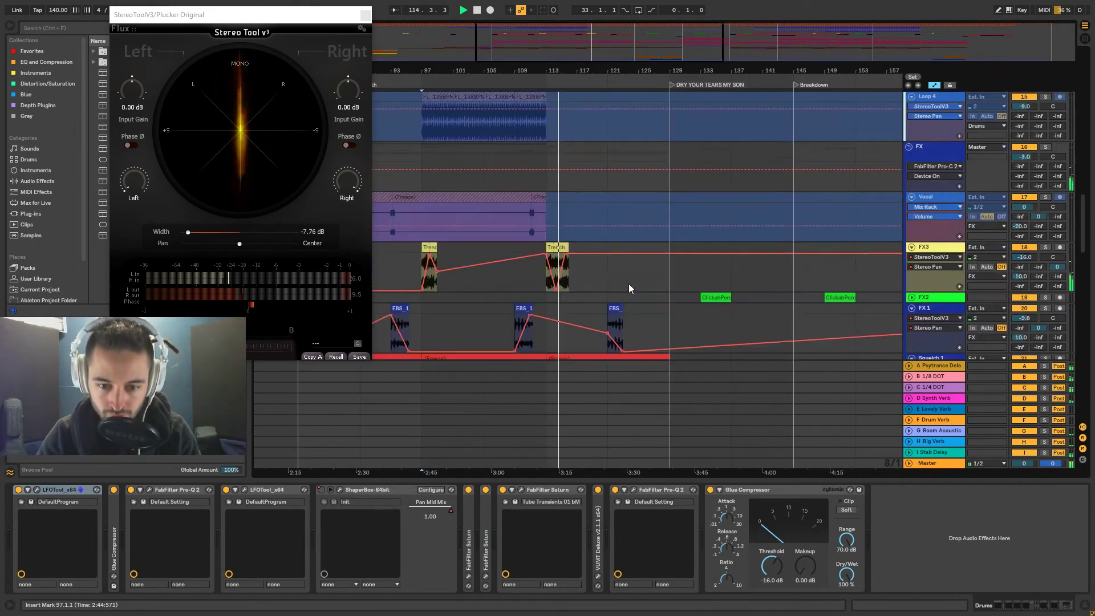
scroll(628, 287, "down", 6)
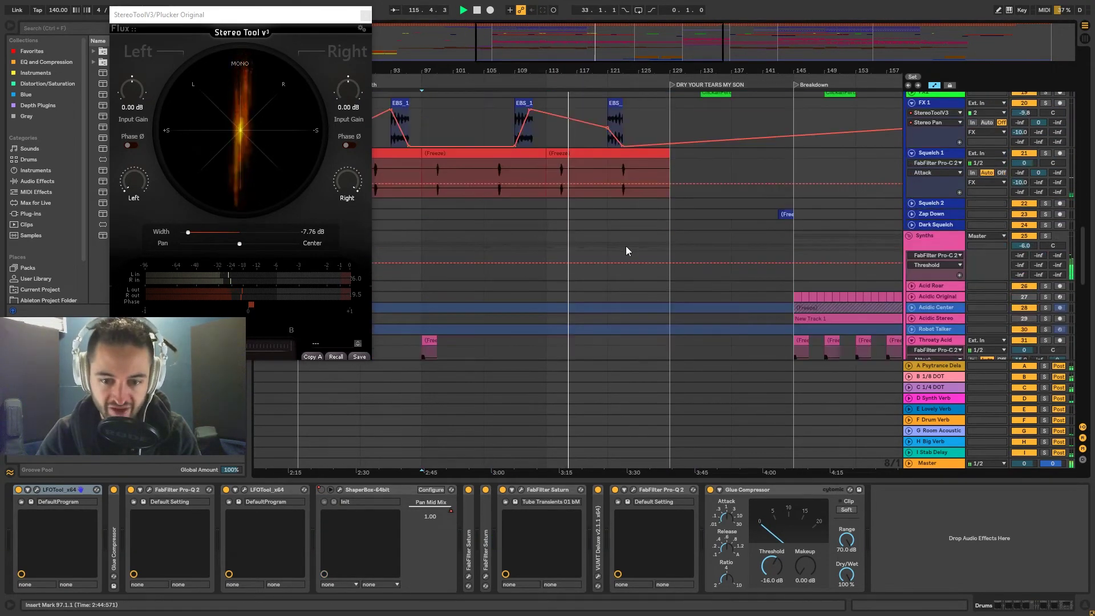
scroll(629, 260, "down", 6)
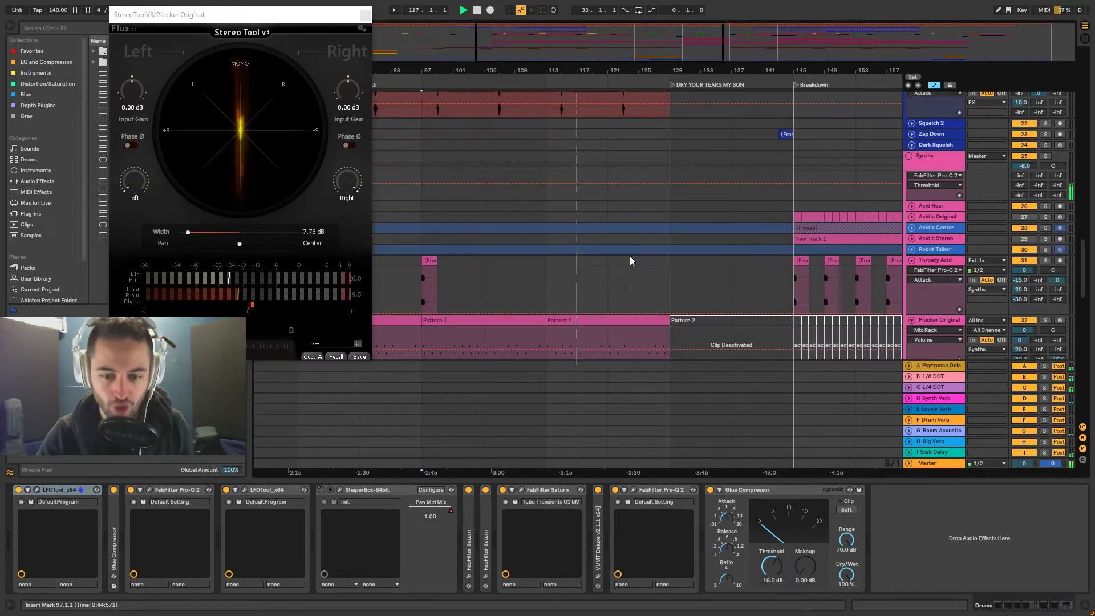
scroll(620, 284, "down", 8)
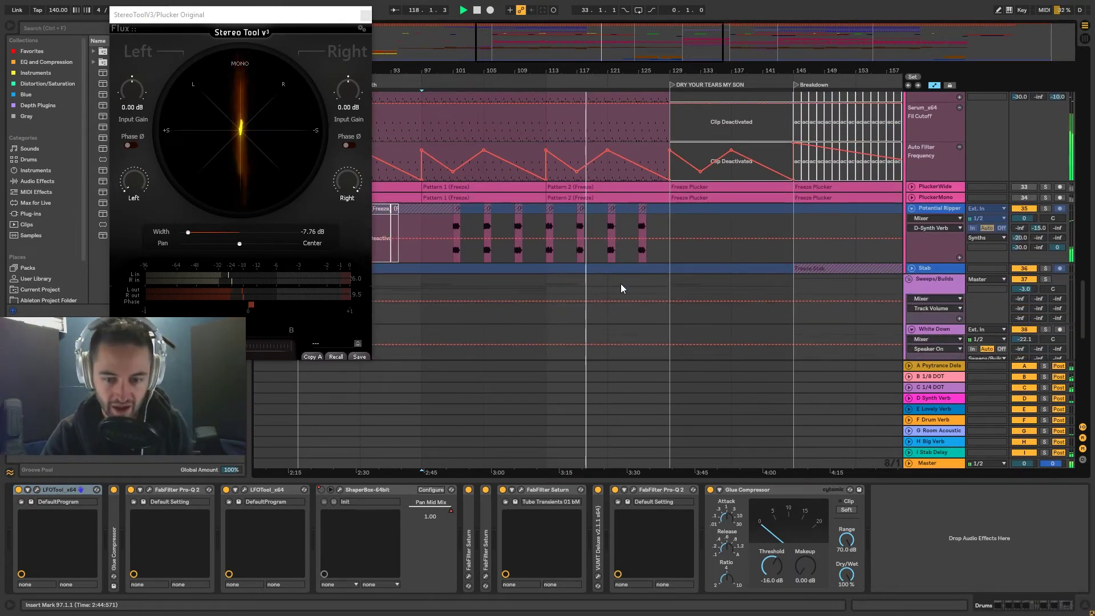
scroll(615, 260, "down", 8)
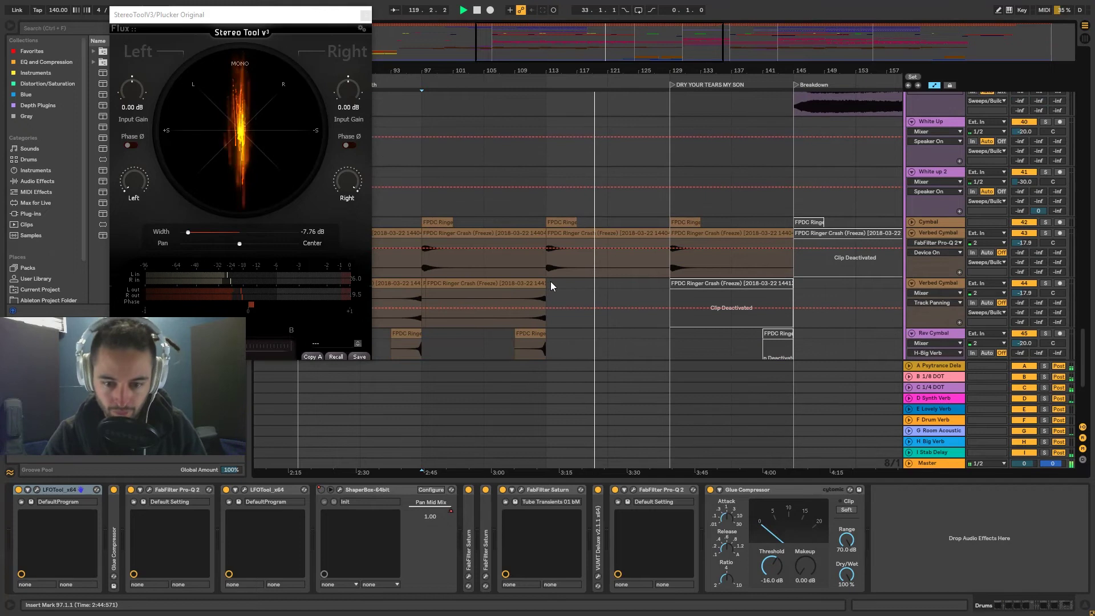
scroll(611, 264, "up", 8)
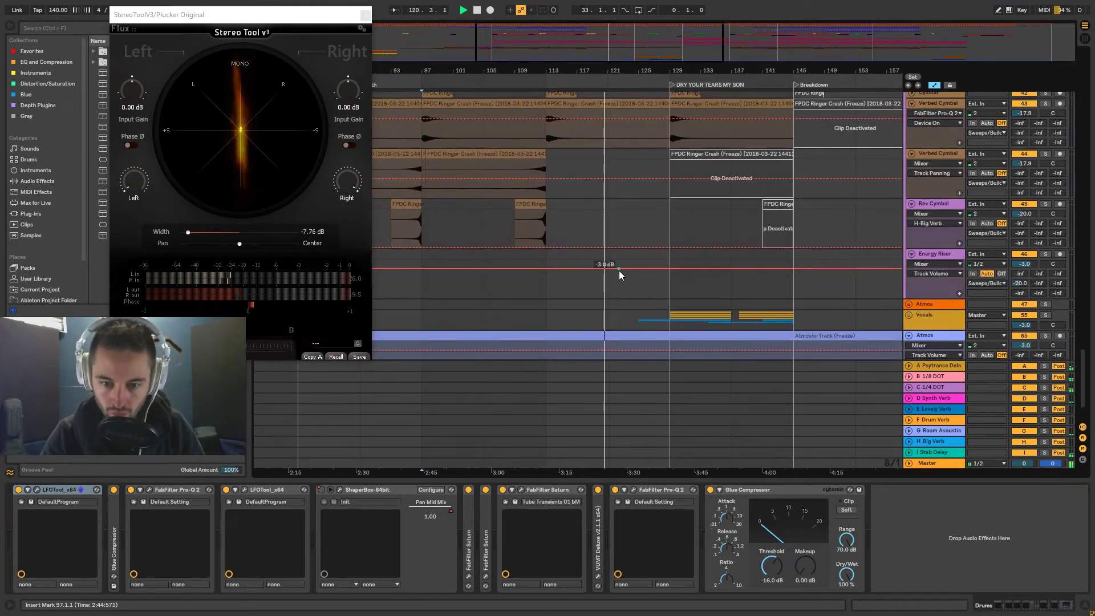
scroll(613, 270, "up", 6)
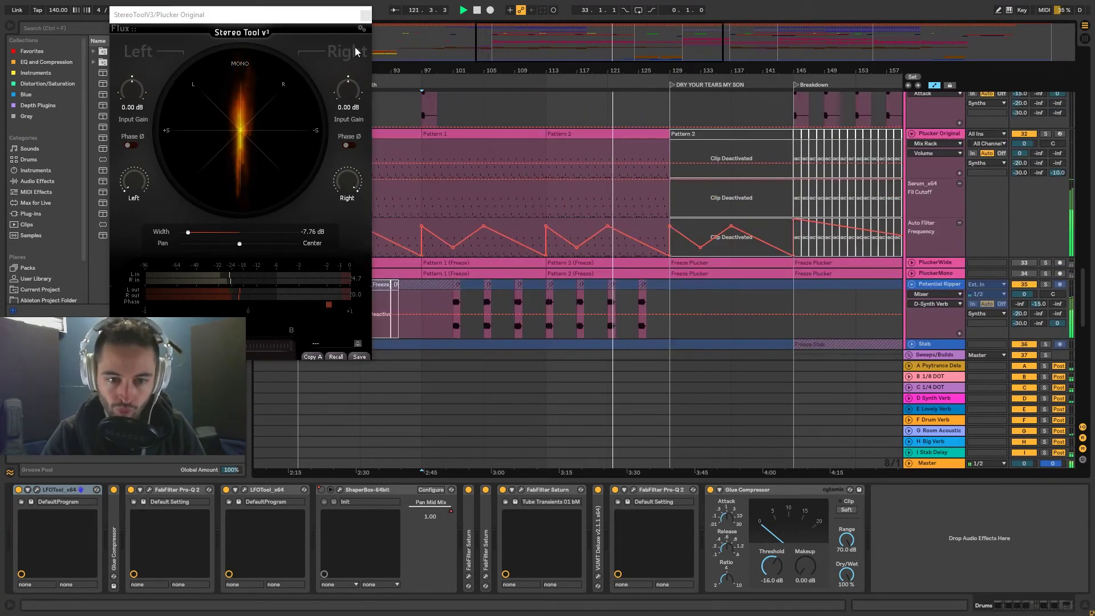
Step: Close the StereoToolV3 plug-in window and review the tracks up to the Kick and Bass group's filter automation
left_click(365, 15)
scroll(631, 283, "up", 3)
scroll(631, 283, "up", 5)
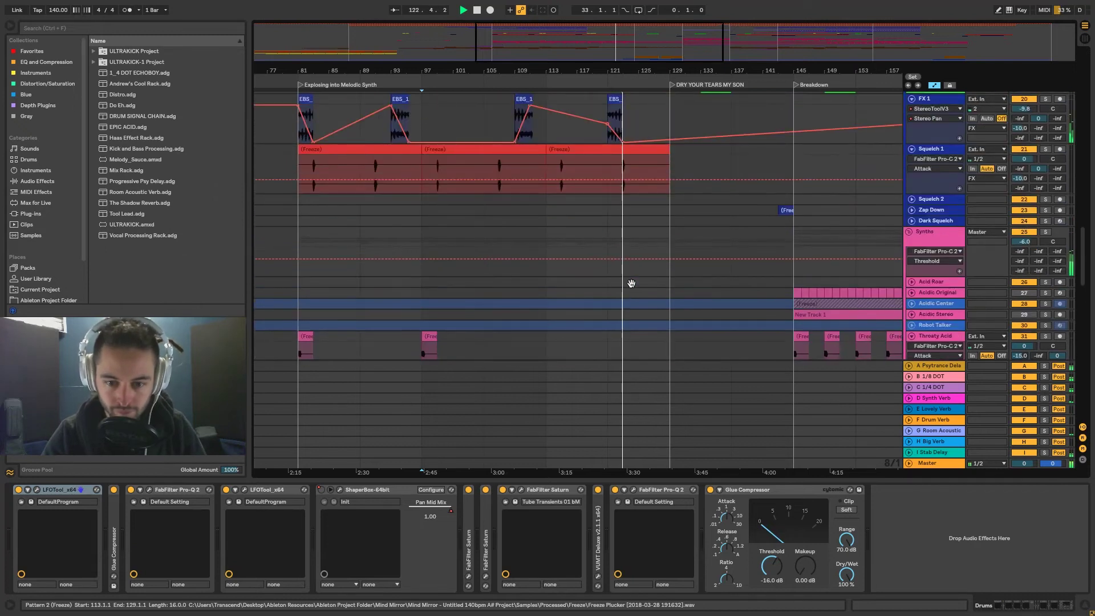
scroll(632, 283, "up", 10)
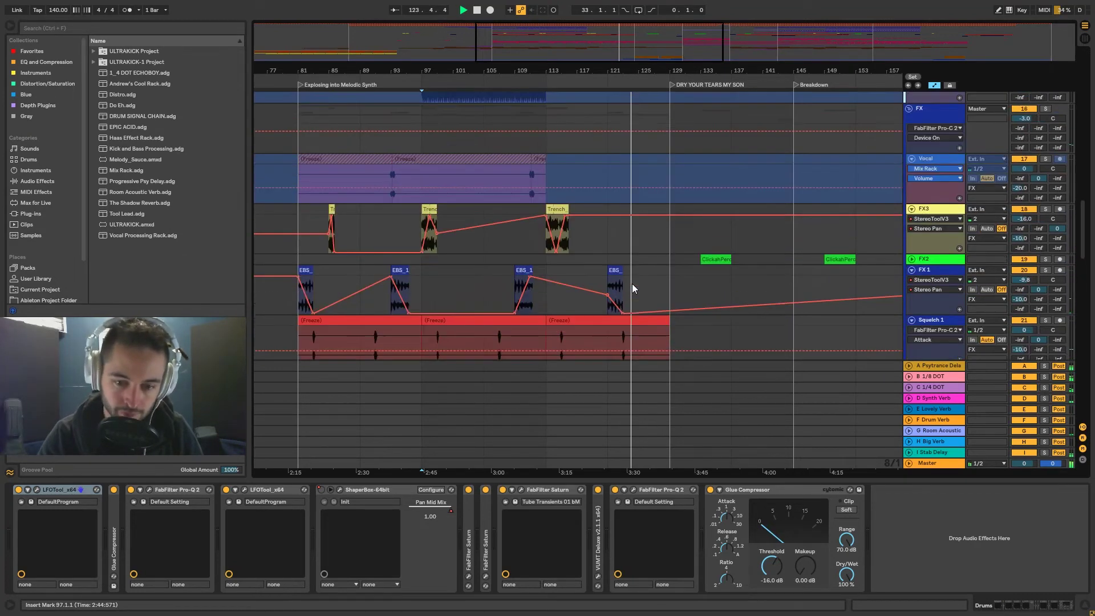
scroll(640, 297, "up", 10)
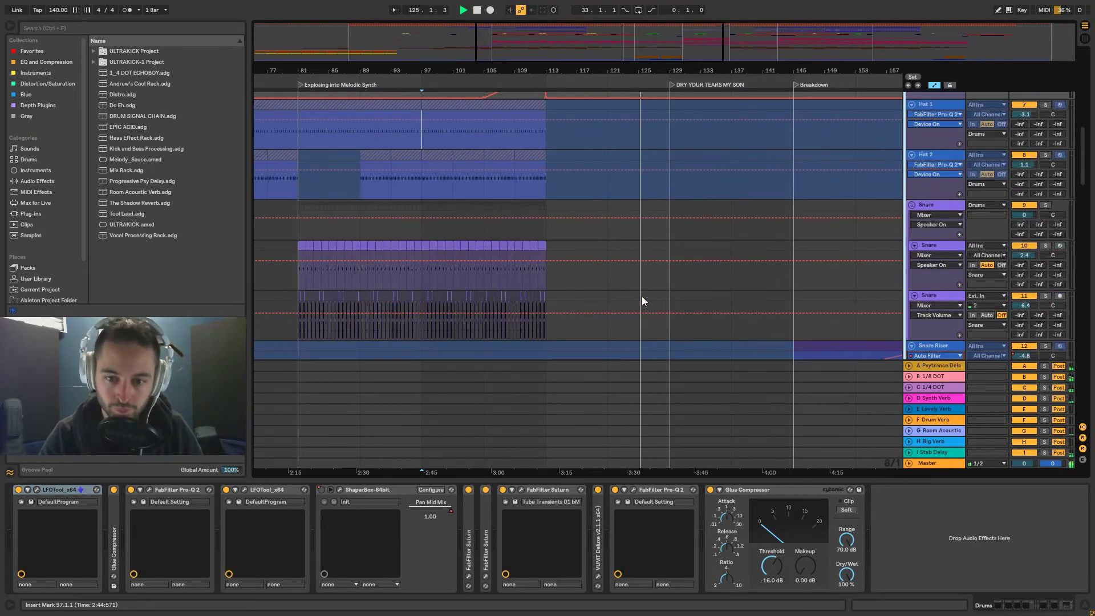
scroll(646, 303, "up", 8)
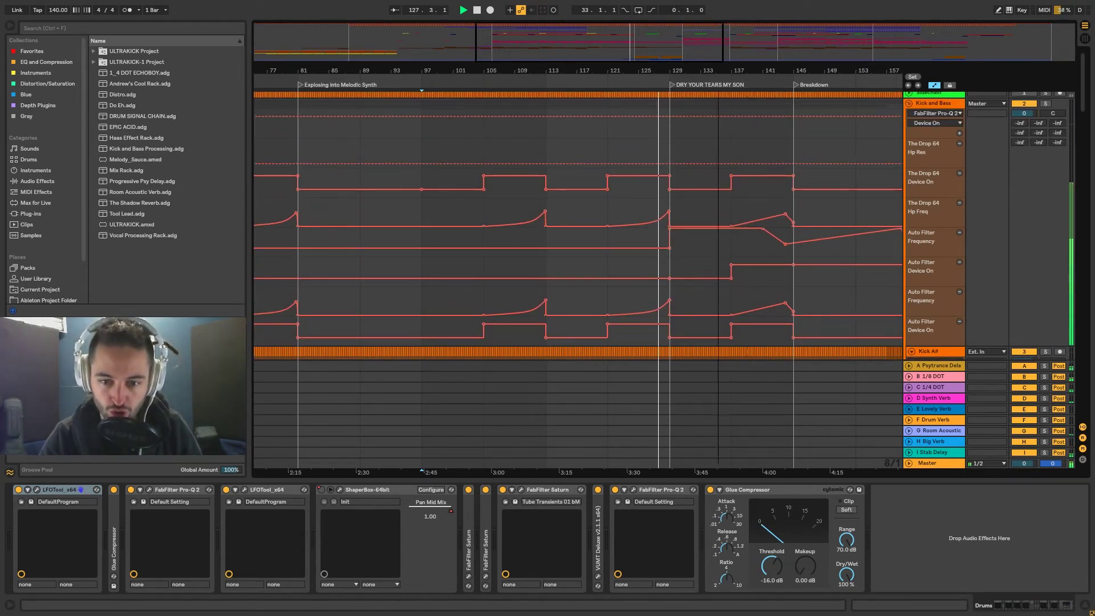
Step: Solo the Vocals group at the DRY YOUR TEARS MY SON section and unfold it to show its vocal layers
scroll(580, 303, "down", 5)
left_click_drag(1090, 191, 1091, 410)
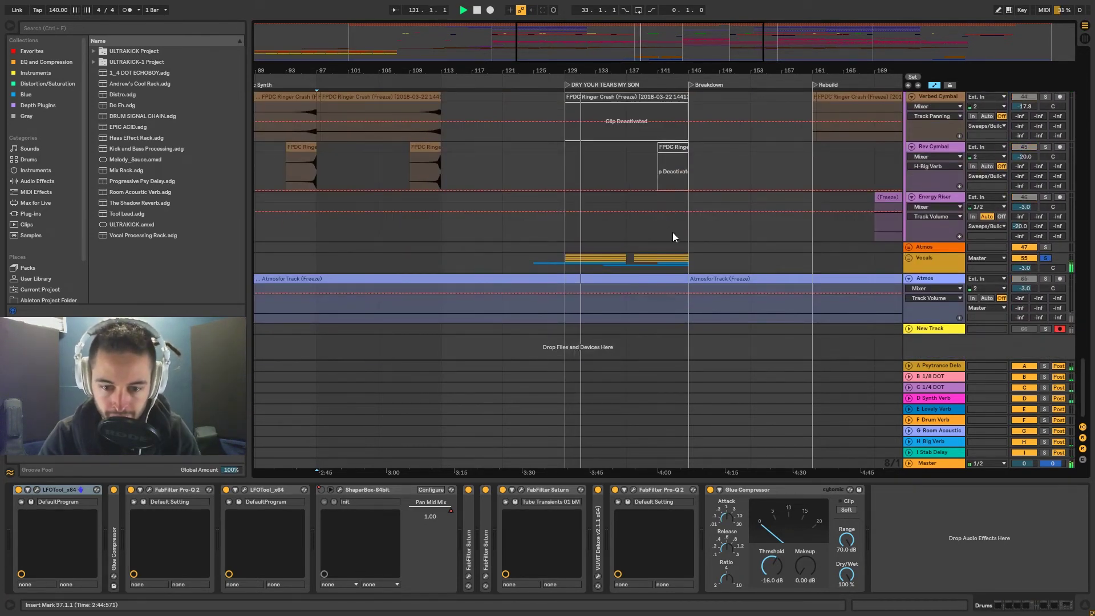
left_click(907, 258)
scroll(716, 279, "down", 5)
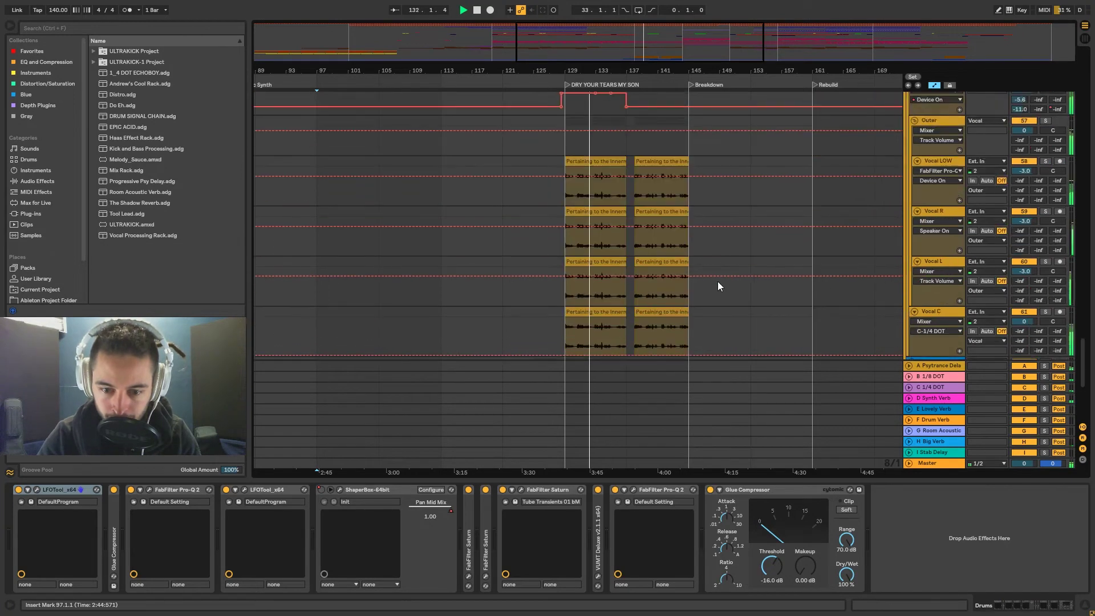
Step: Solo the Vocal LOW track and check the FabFilter Pro-Q 2 in its effect chain
left_click(1045, 160)
left_click(919, 163)
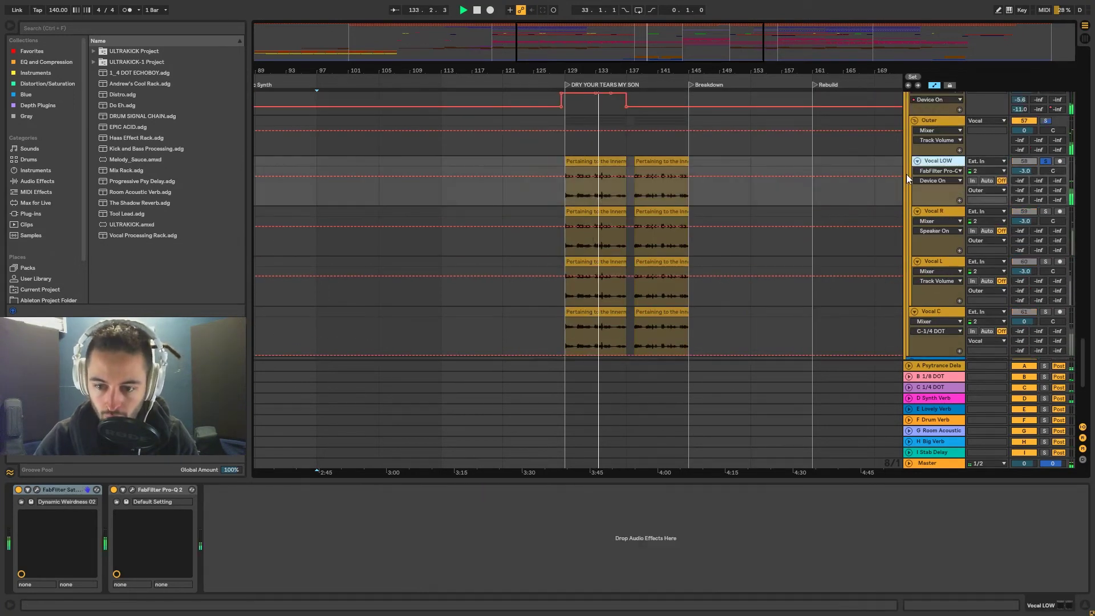
left_click(132, 489)
left_click(133, 491)
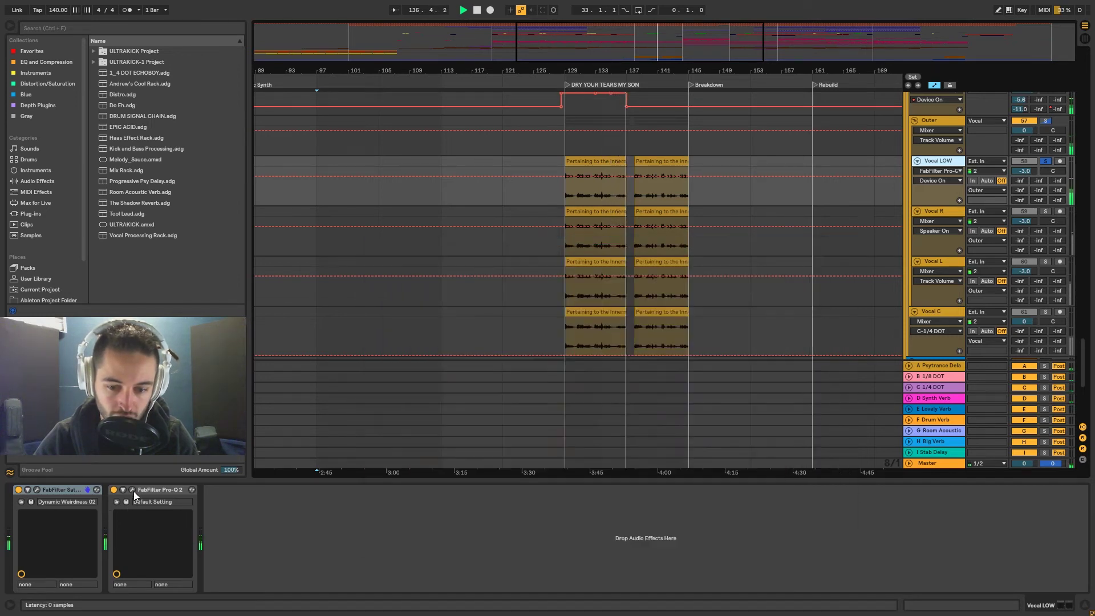
Step: Solo the Vocal R track and audition its first clip from the DRY YOUR TEARS MY SON marker
left_click(939, 212)
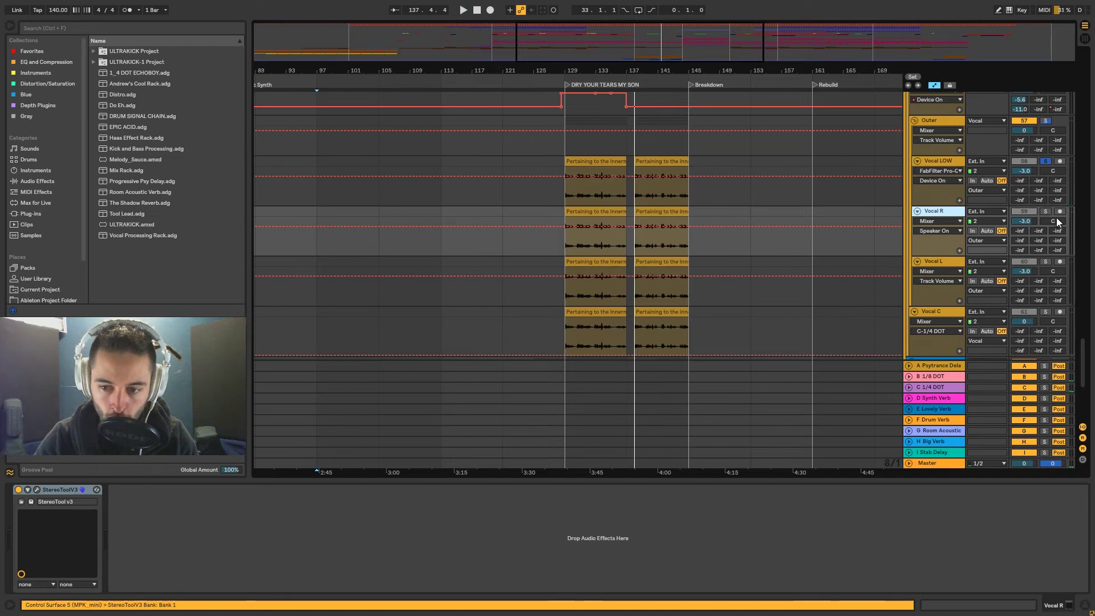
left_click(593, 224)
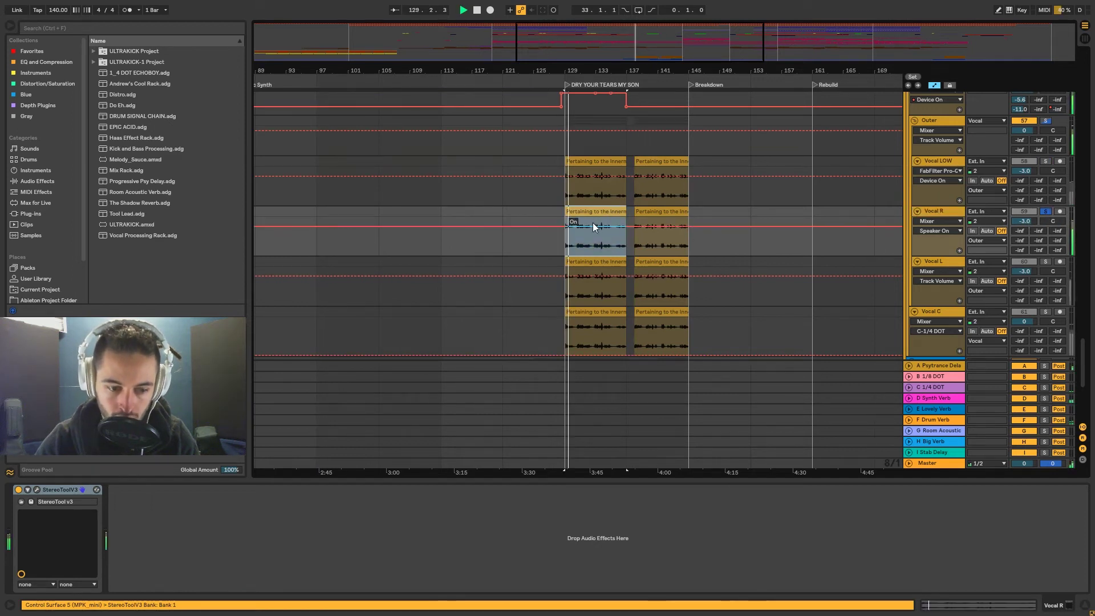
key("space")
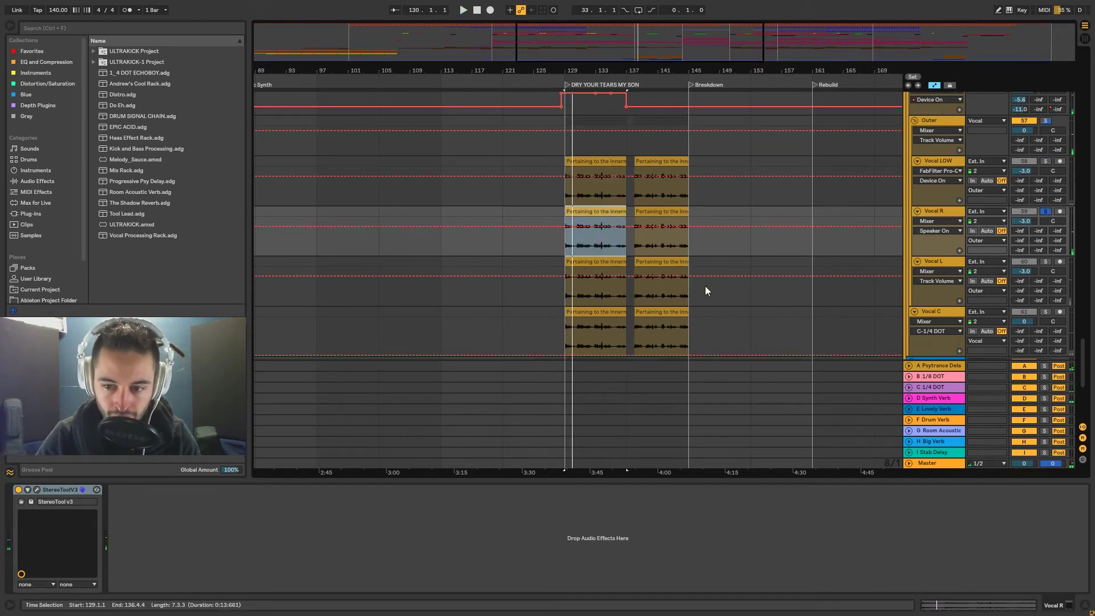
Step: Show the Vocal group's effect chain and replay the soloed Vocal R layer
left_click(936, 210)
scroll(936, 210, "up", 2)
left_click(930, 126)
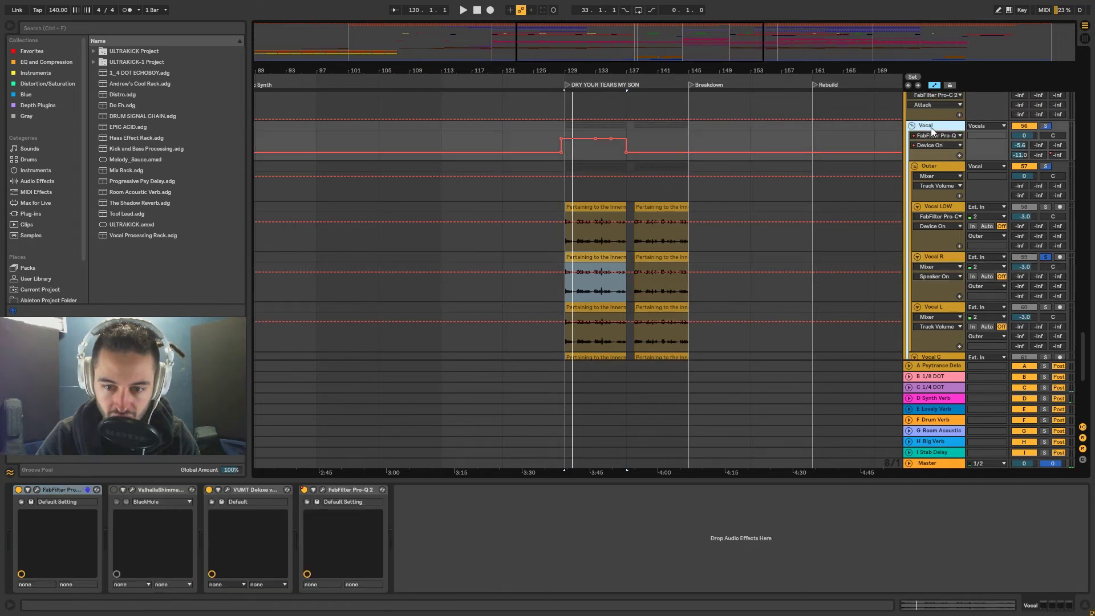
key("space")
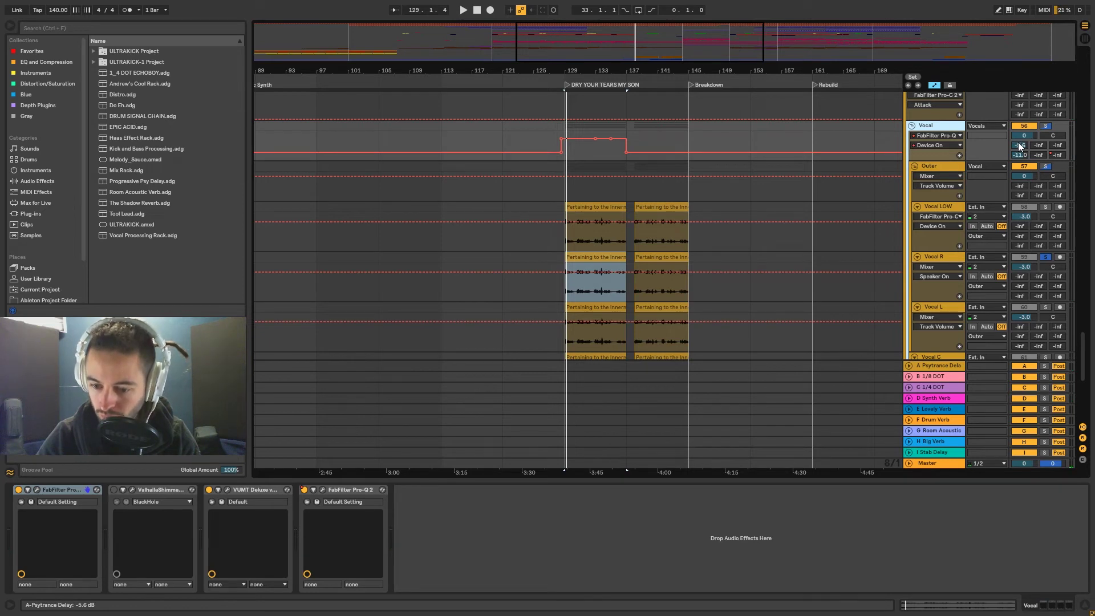
key("space")
scroll(852, 255, "down", 3)
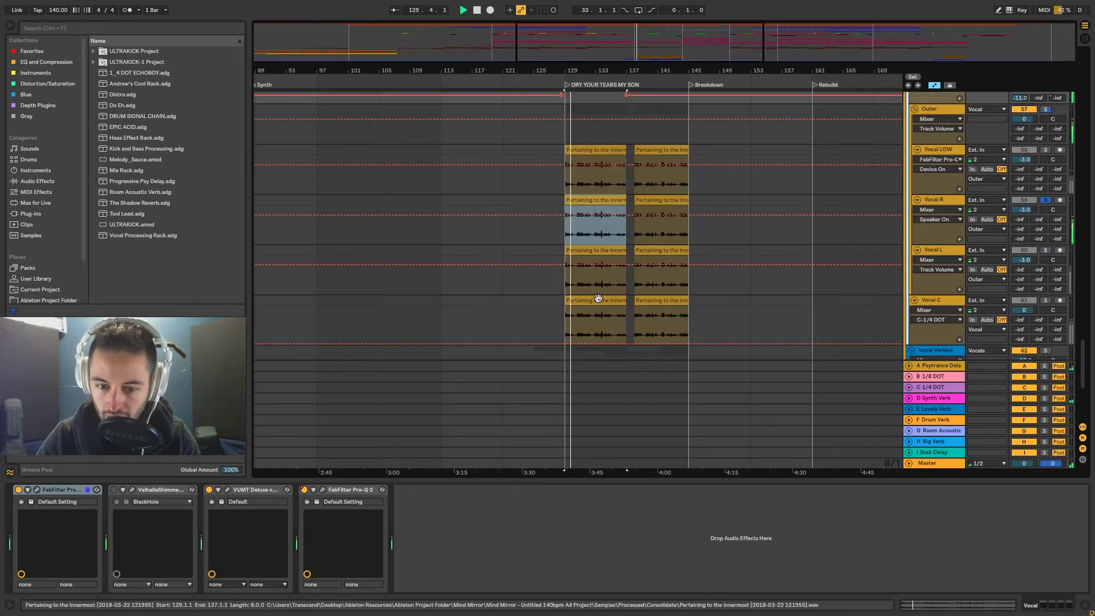
Step: Audition the Vocal L and Vocal C layers by soloing each in turn during playback
left_click(596, 252)
scroll(860, 254, "down", 3)
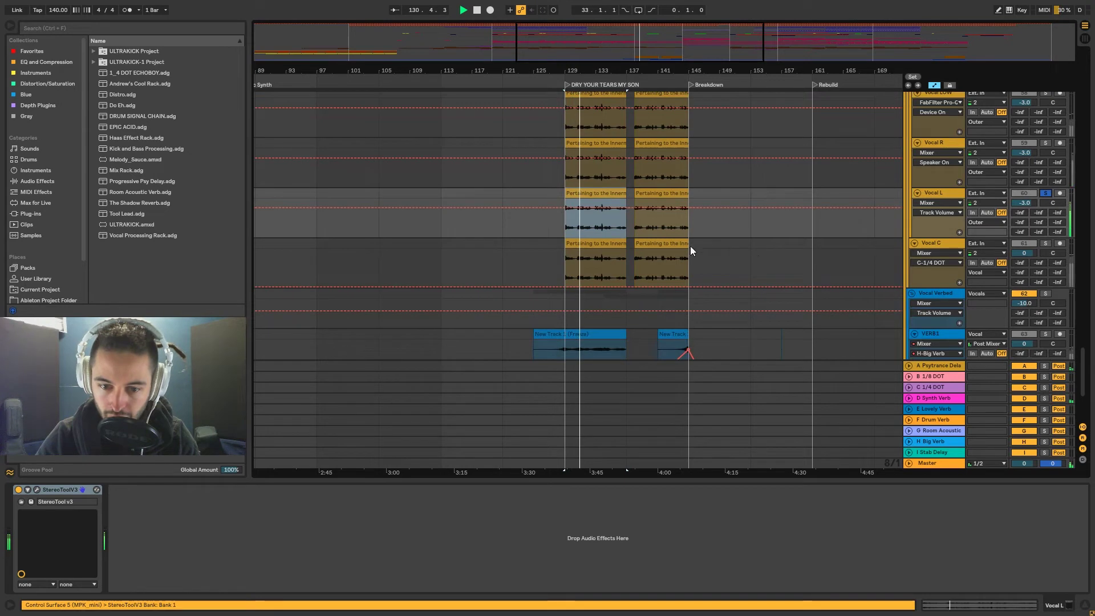
left_click(607, 244)
left_click(1045, 243)
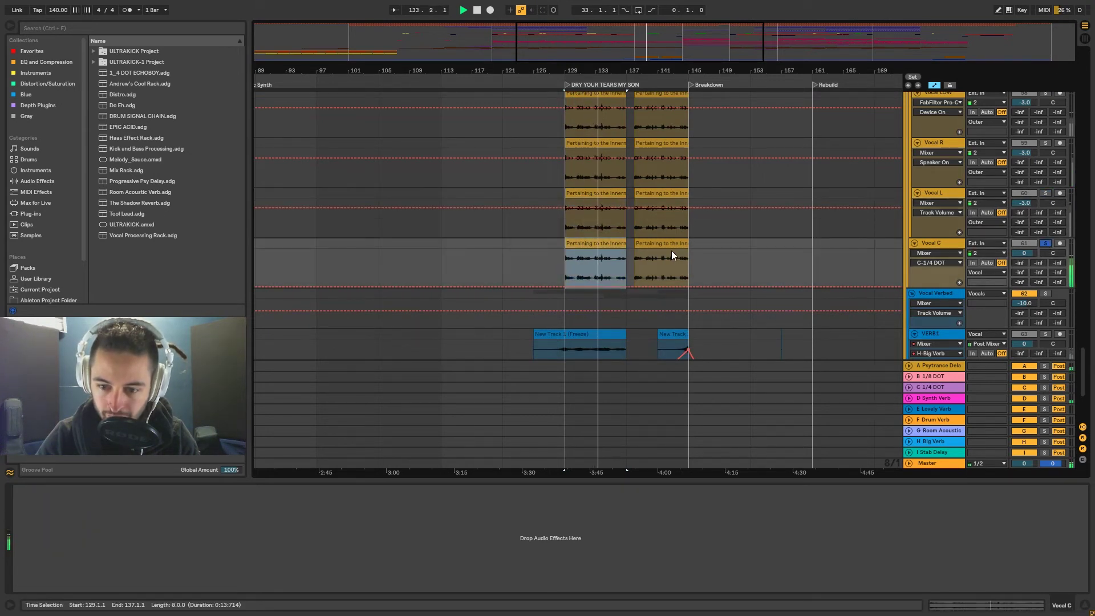
scroll(672, 251, "up", 3)
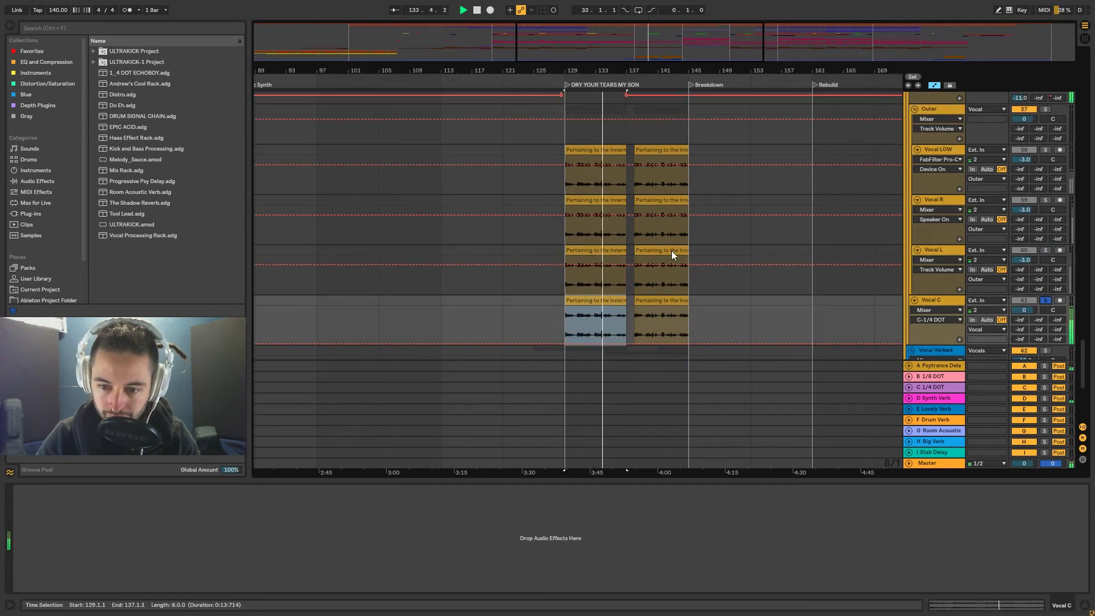
Step: Solo the Outer group and show its PhaseMistress device, and compare it with the soloed Vocal C clip
left_click(940, 111)
left_click(1045, 109)
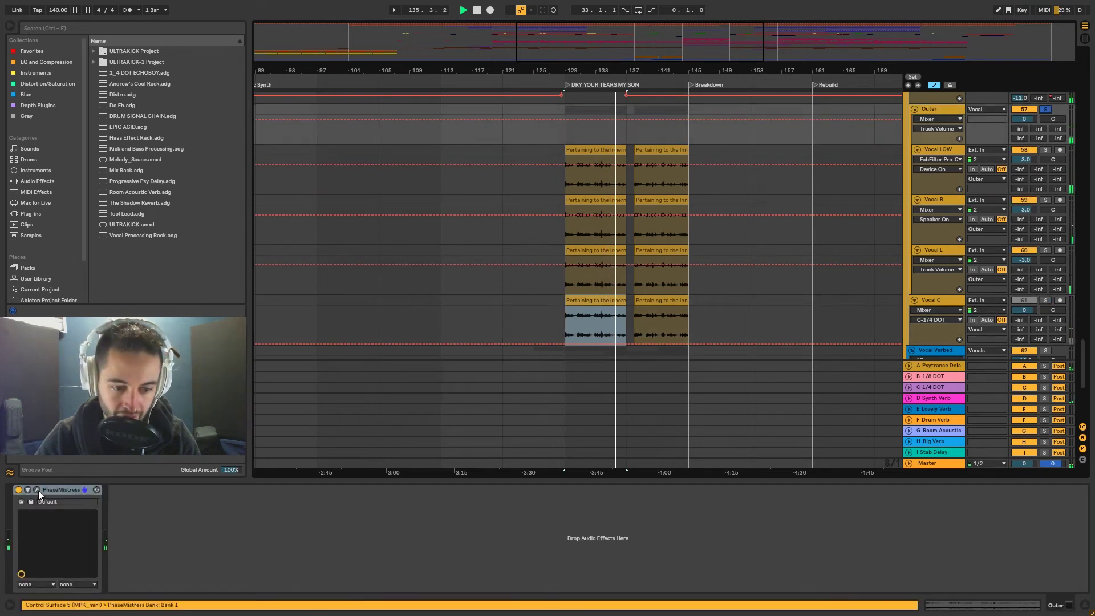
left_click(944, 301)
left_click(1045, 300)
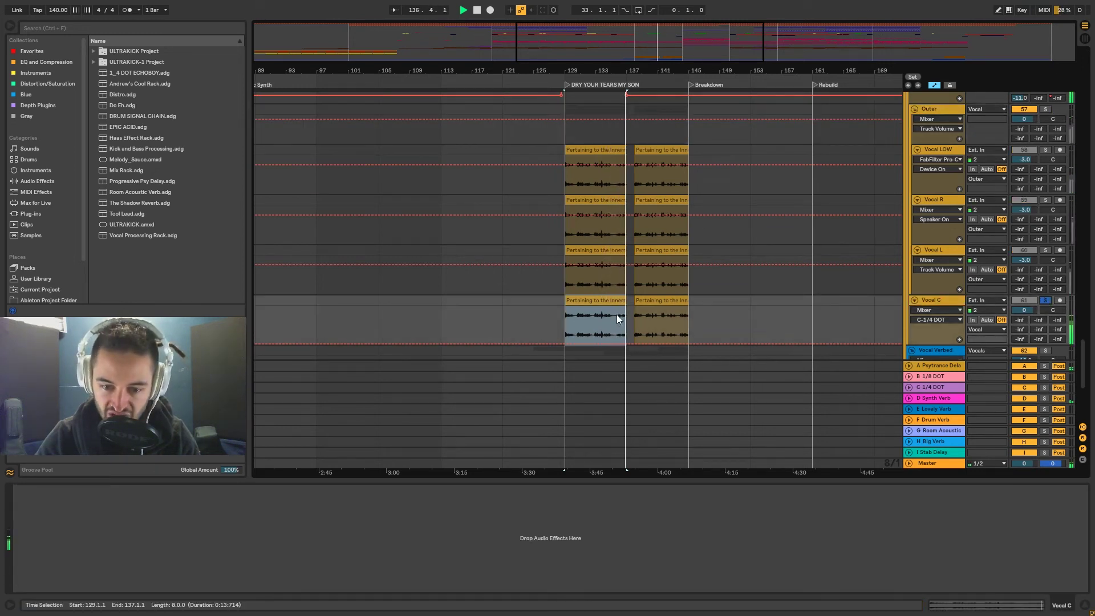
left_click(612, 301)
key("space")
key("space")
Step: Show the effect chains of the parent Vocals group and the nested Vocal group
scroll(622, 306, "up", 5)
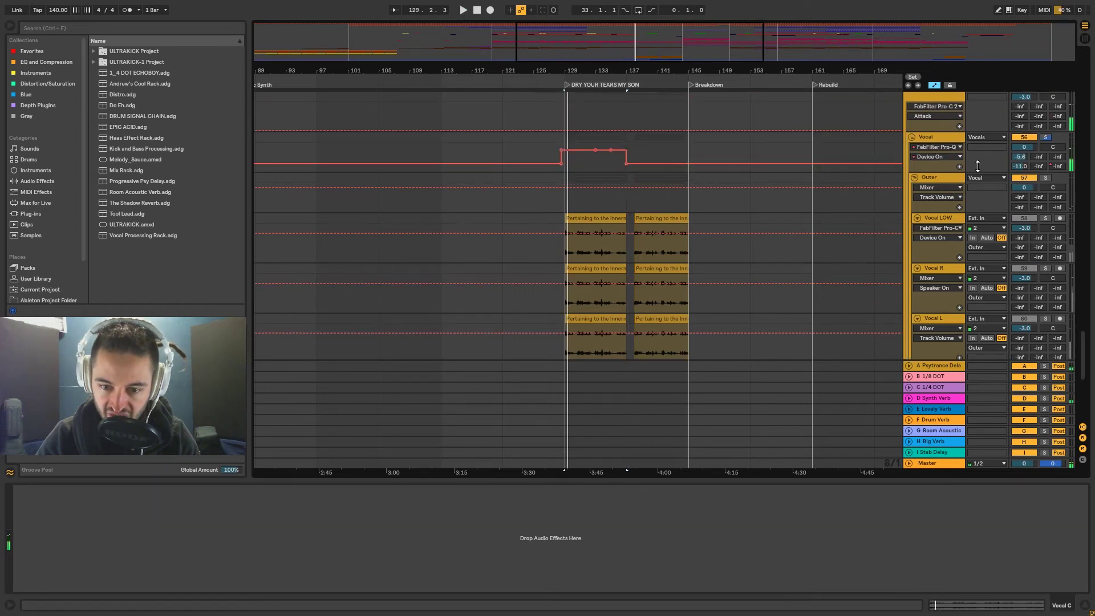
left_click(953, 143)
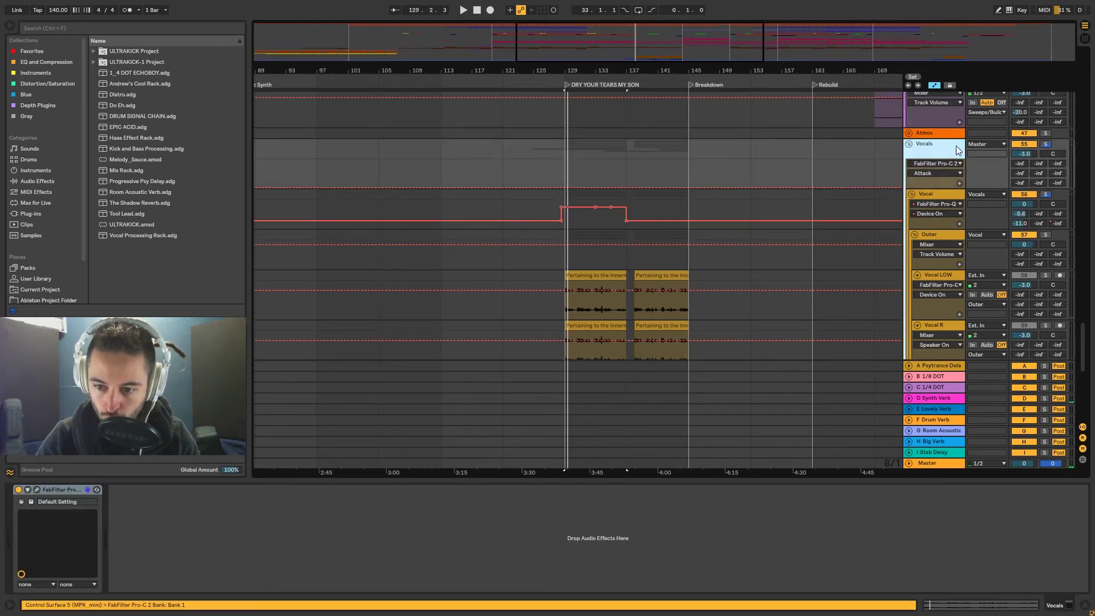
left_click(1023, 215)
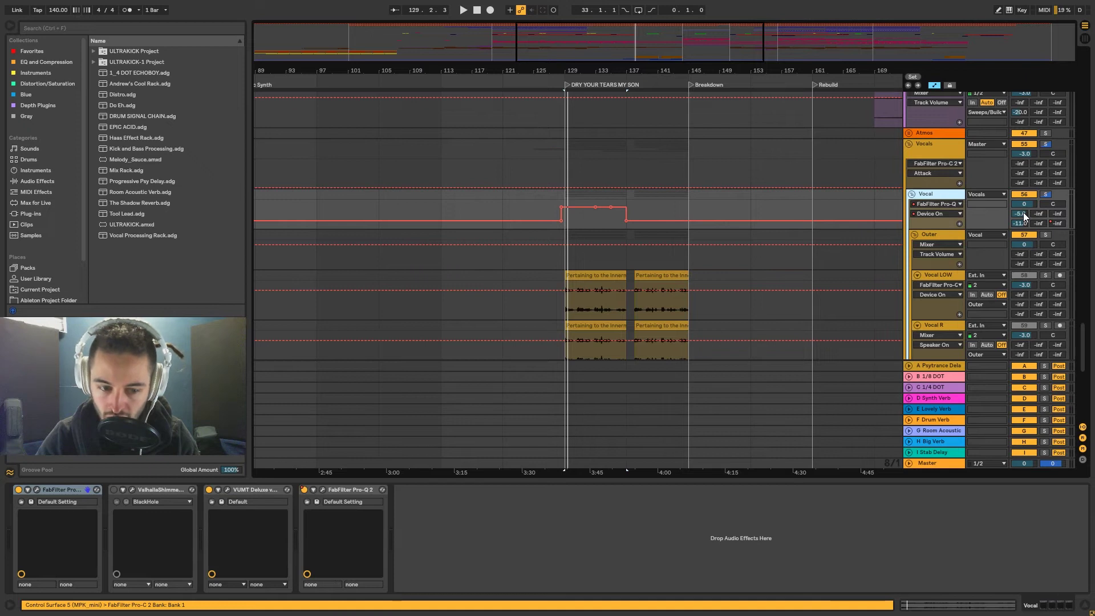
Step: Inspect the FabFilter Timeless 2 and Pro-Q 2 plug-ins on the A-Psytrance Delay return track
left_click(932, 369)
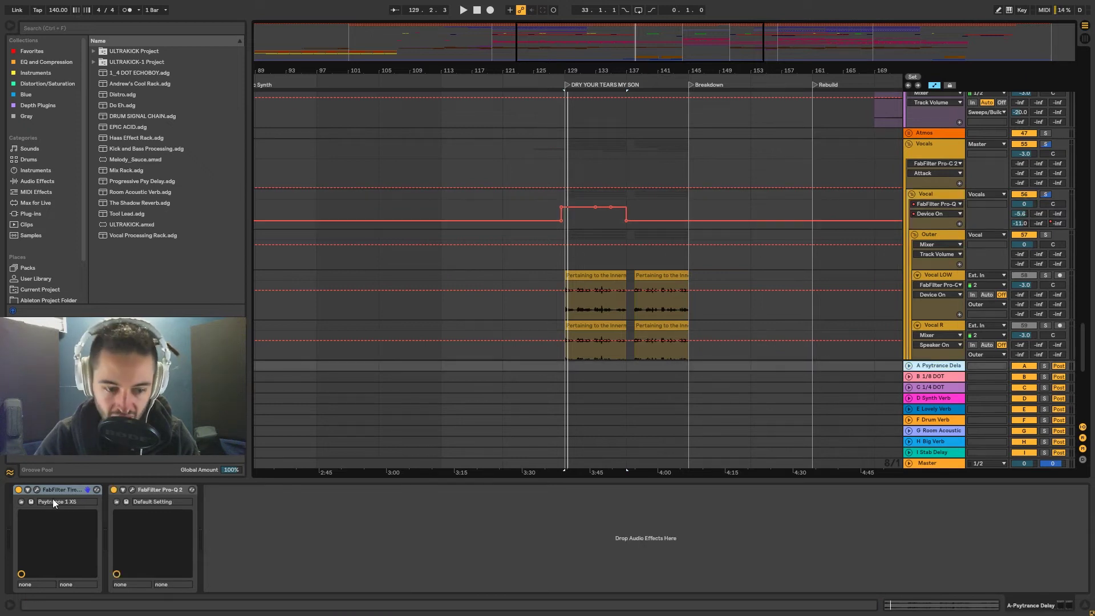
left_click(38, 489)
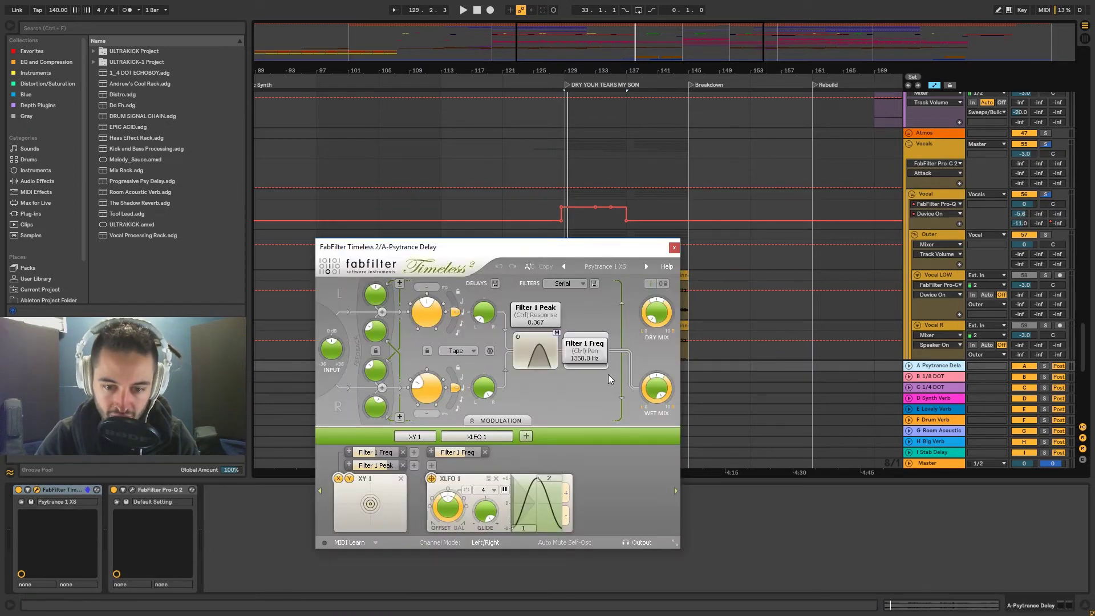
left_click(674, 248)
left_click(132, 491)
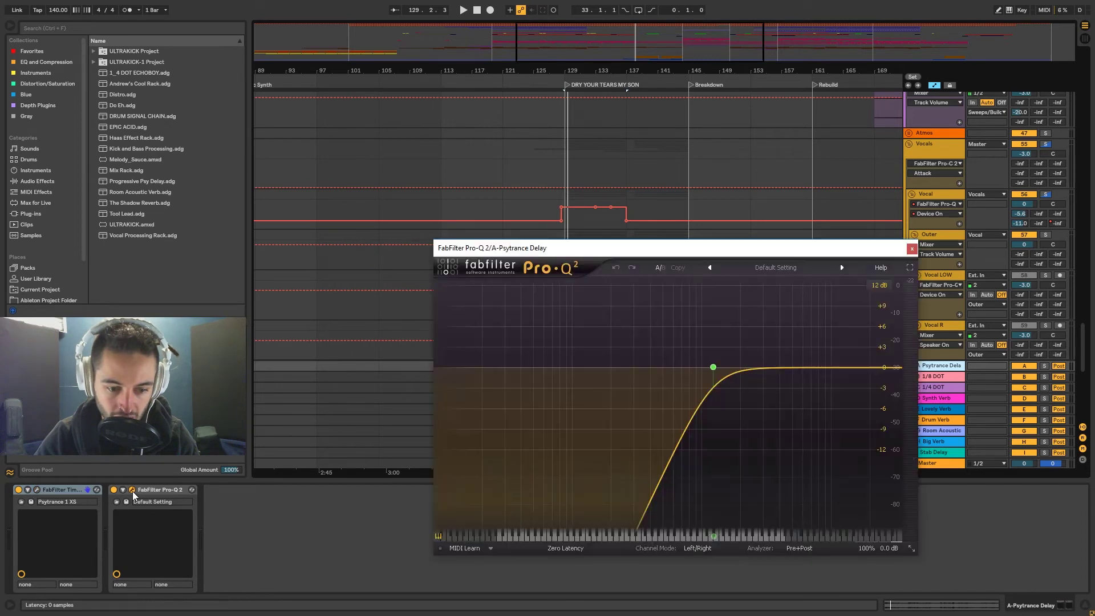
left_click(133, 491)
scroll(854, 278, "down", 2)
scroll(889, 277, "up", 2)
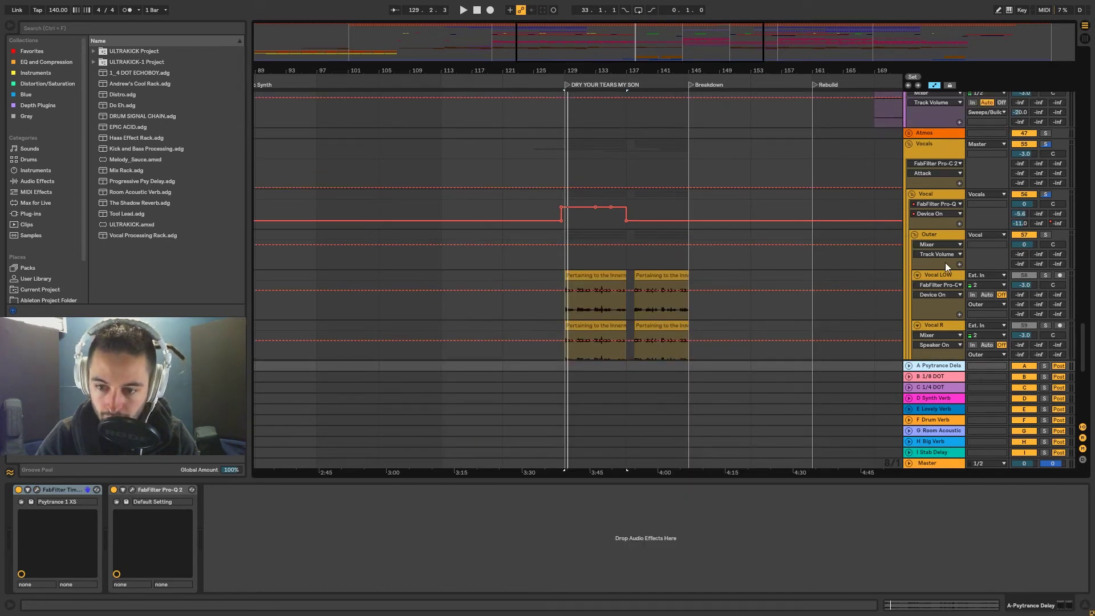
Step: Show the Vocal group's D-Synth Verb send automation and inspect the UltraReverb plug-in on that return track
left_click(1022, 223)
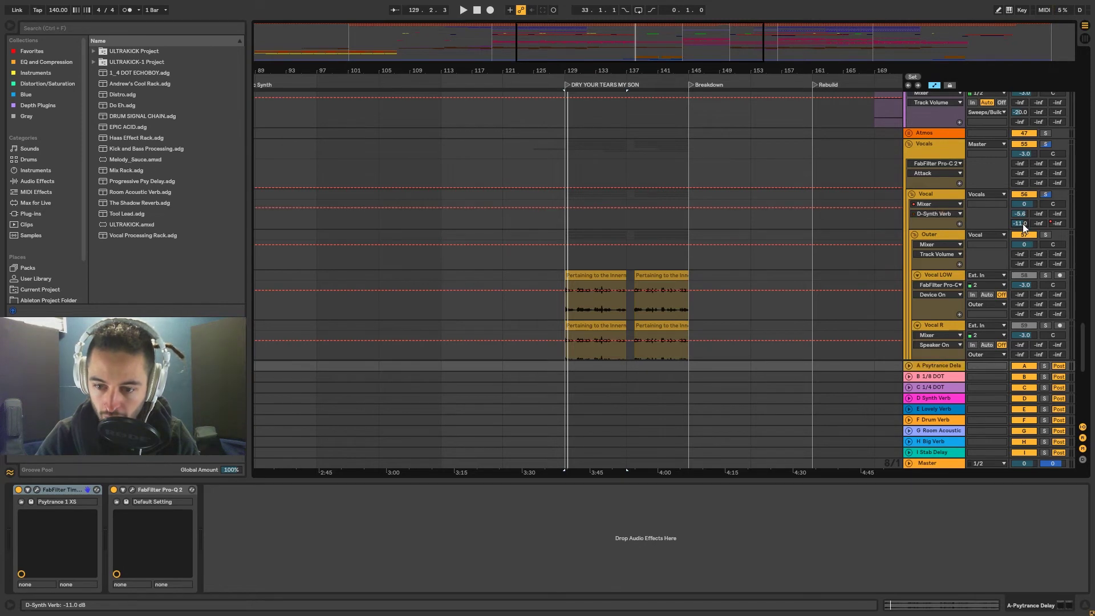
left_click(933, 399)
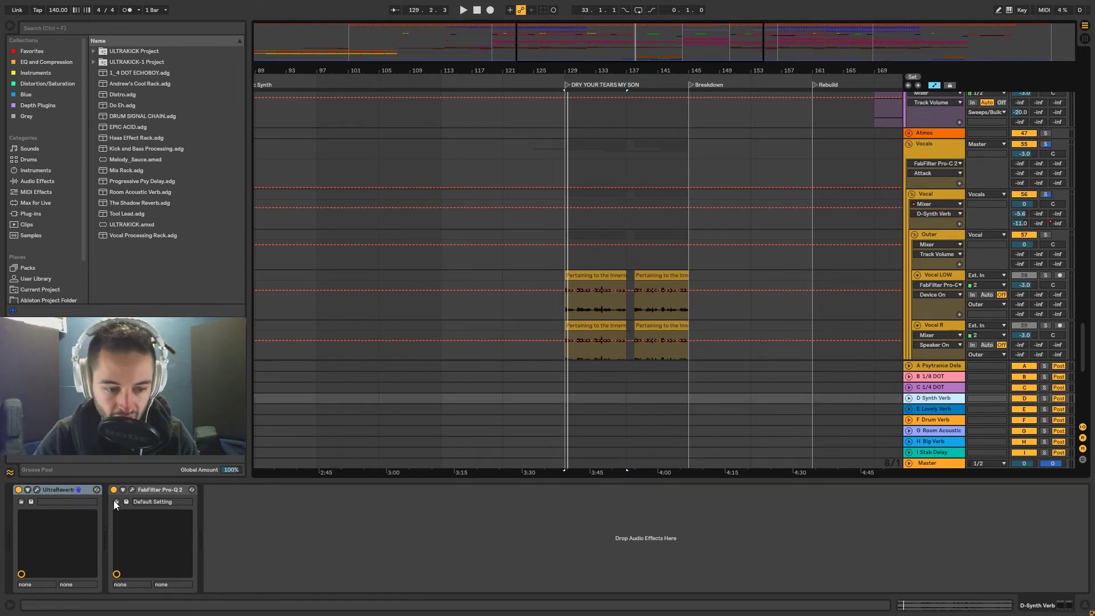
left_click(36, 489)
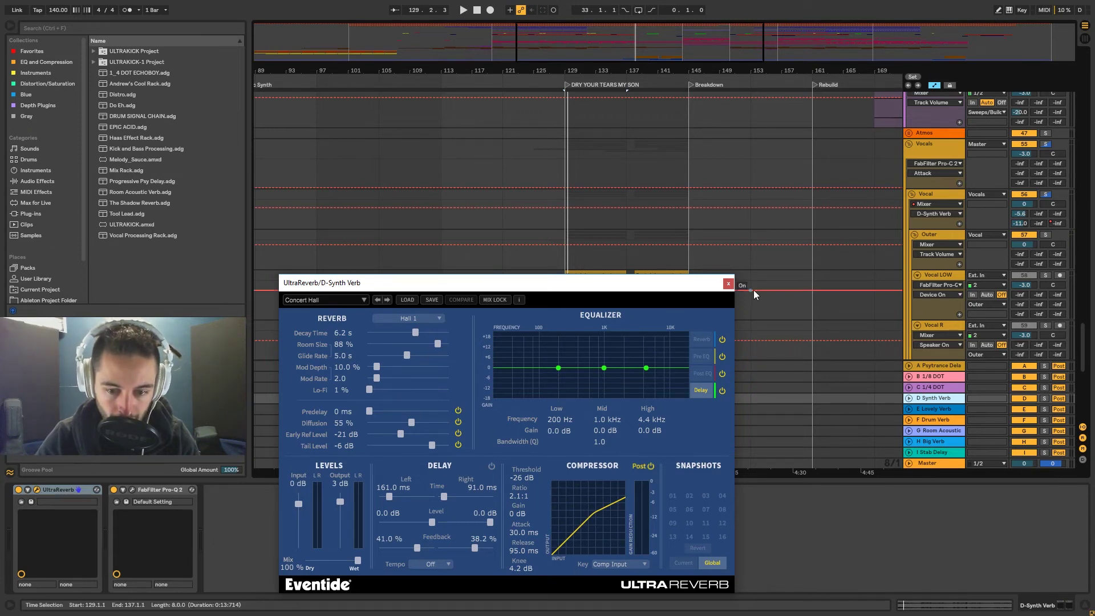
left_click(728, 283)
scroll(666, 323, "down", 2)
scroll(1028, 157, "up", 2)
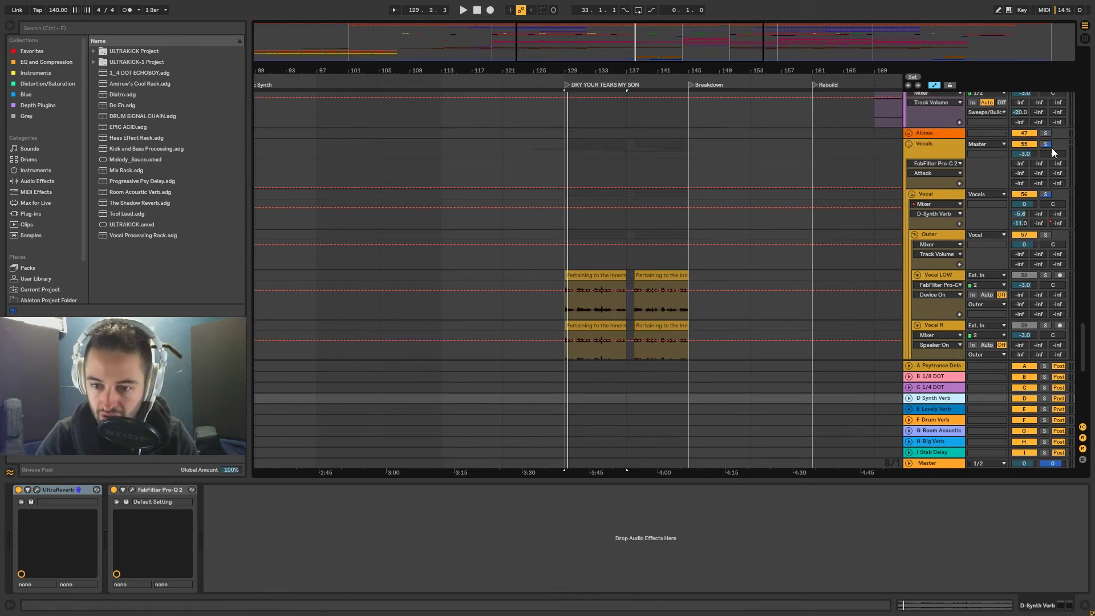
Step: Solo the whole Vocals group and play it from the first Vocal LOW clip
left_click(1045, 142)
scroll(679, 208, "down", 2)
left_click(581, 205)
key("space")
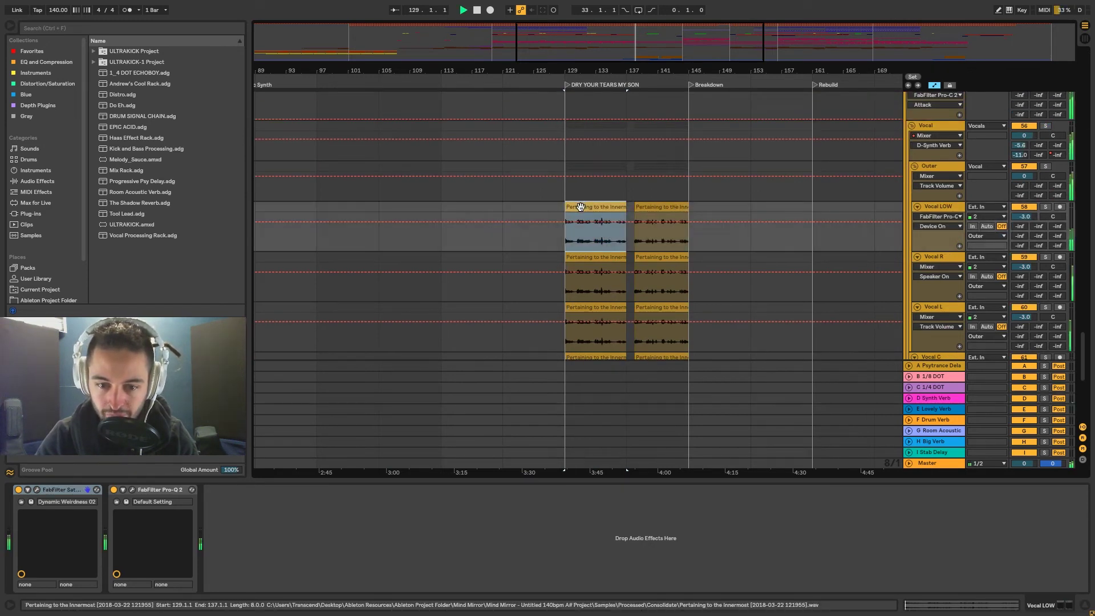
Step: Solo the Vocal Verbed group to audition its reverb layers, and return the solo to the Vocals group
scroll(589, 217, "down", 5)
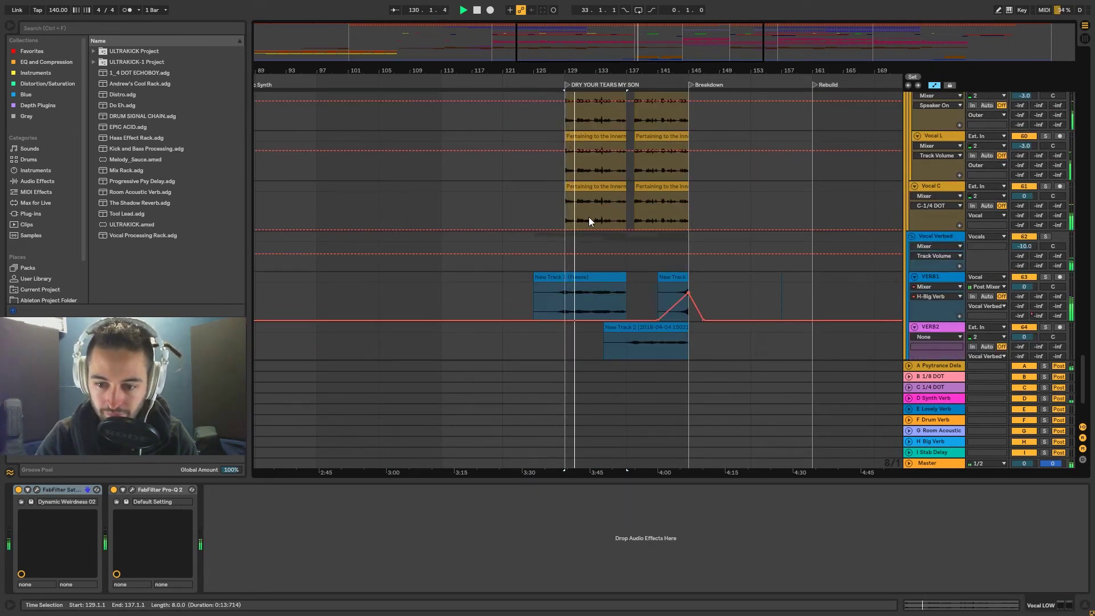
scroll(589, 217, "down", 2)
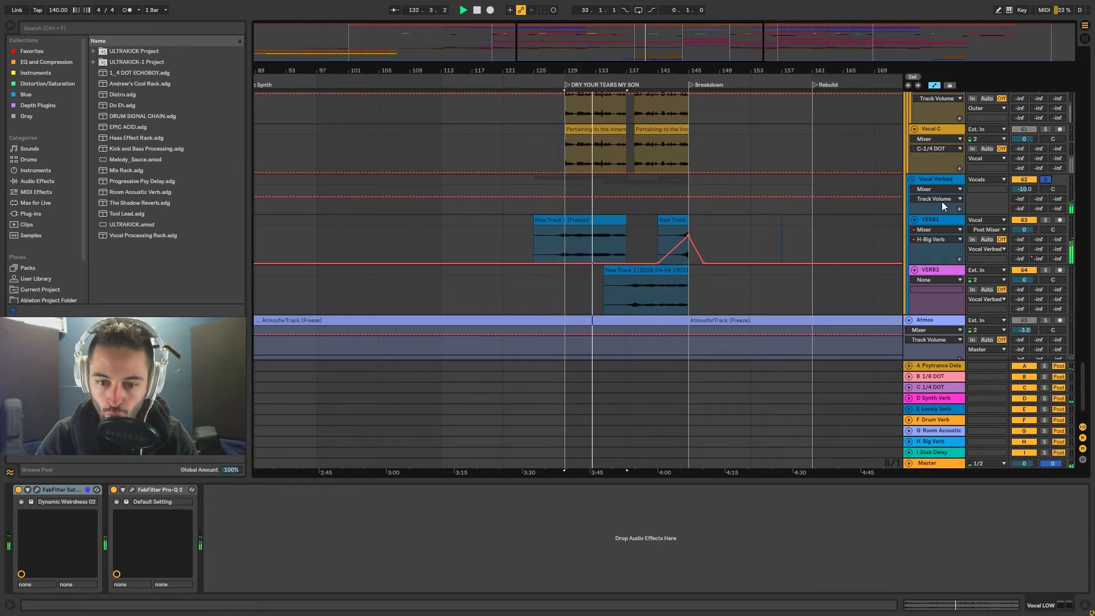
scroll(992, 225, "up", 10)
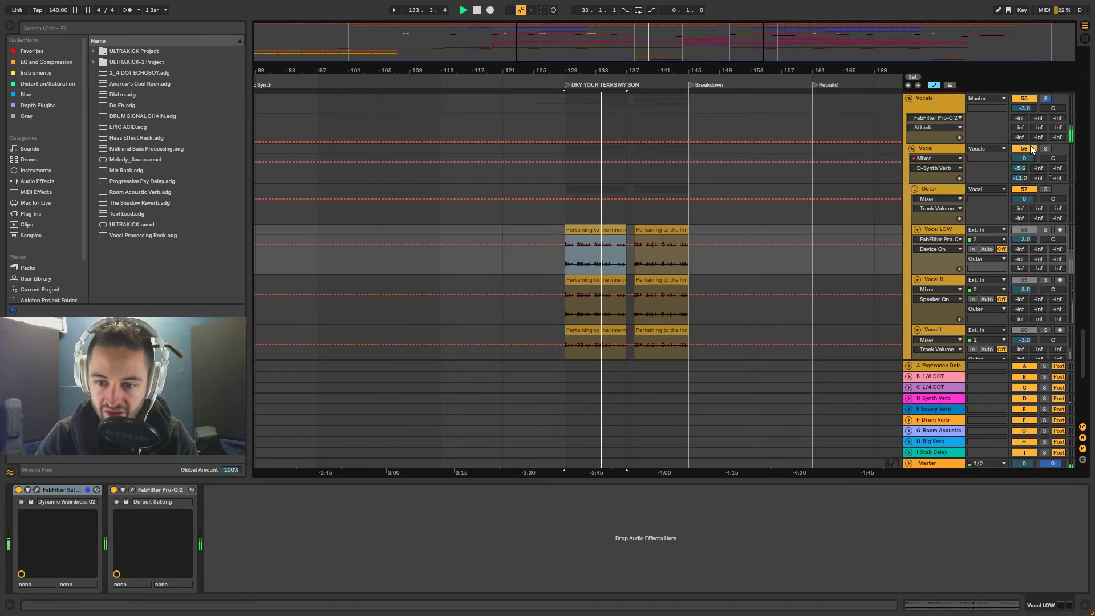
scroll(1043, 140, "down", 2)
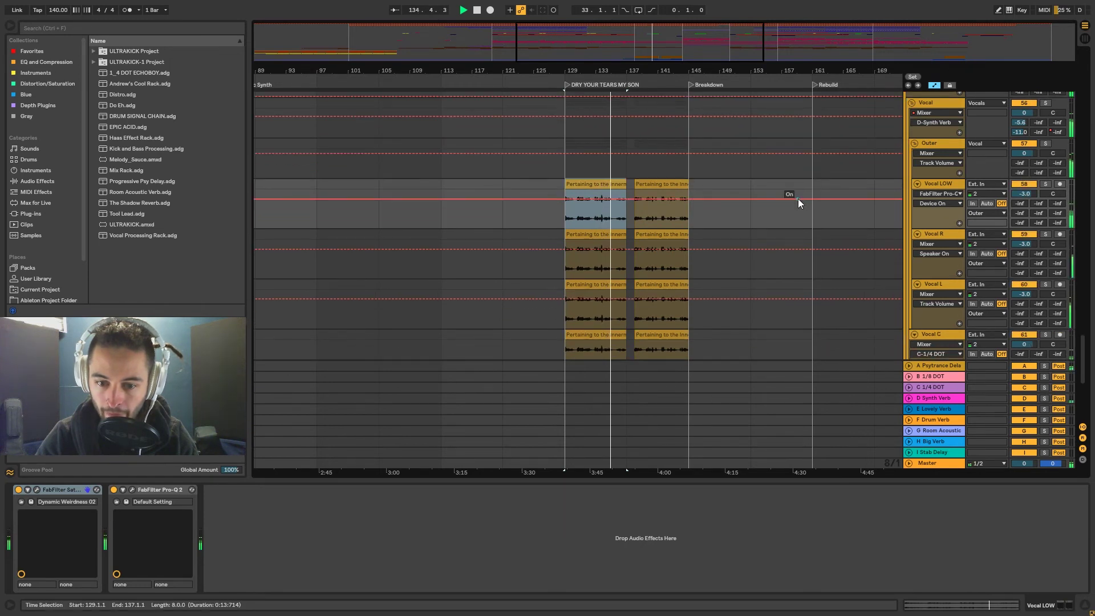
Step: Mute the Vocal Verbed group to hear the vocals without it, and switch it back on
scroll(798, 198, "down", 5)
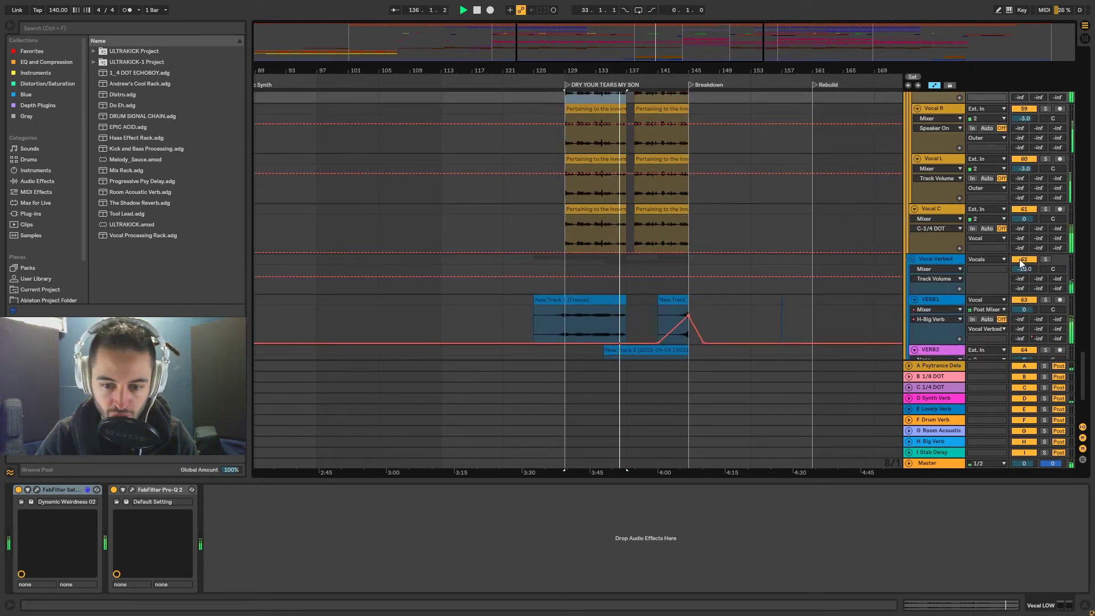
left_click(1020, 261)
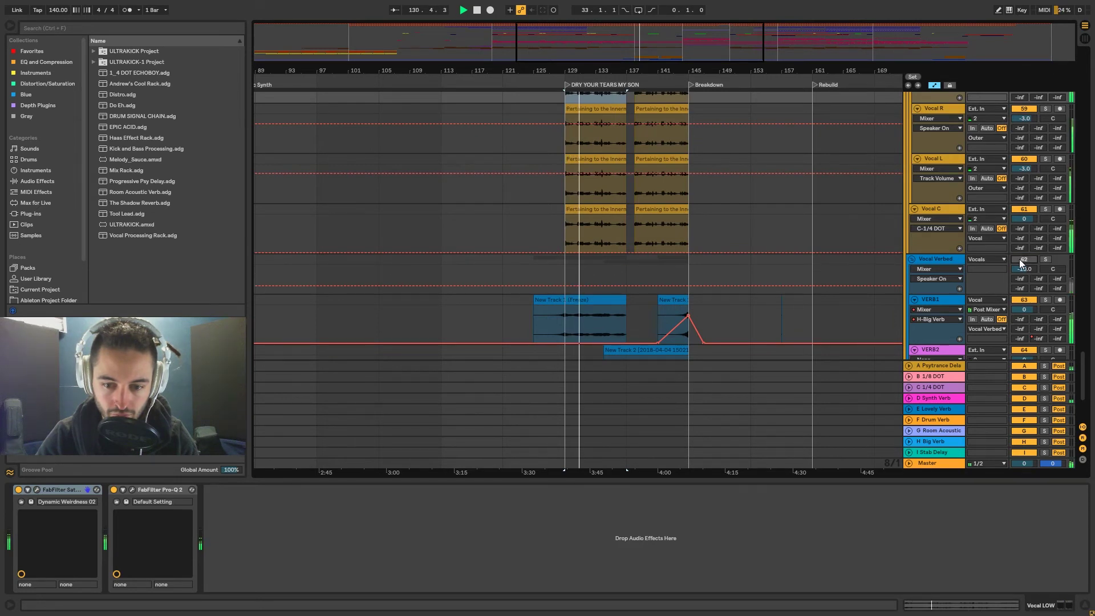
left_click(1022, 260)
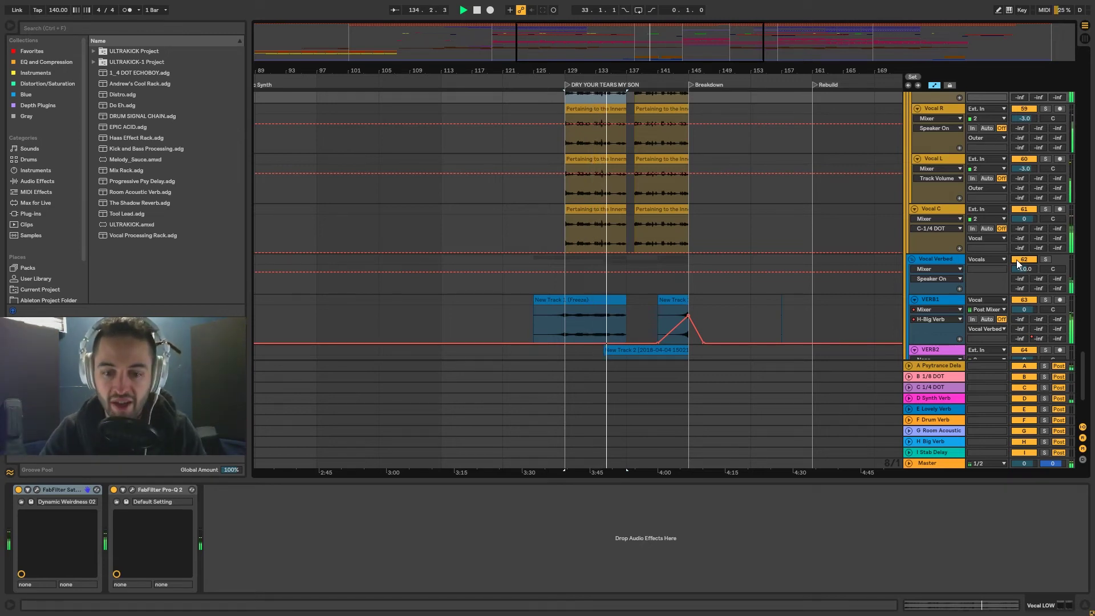
Step: Review the VERB1 and VERB2 clips during playback and return to the soloed Vocals group
scroll(687, 259, "down", 2)
scroll(687, 258, "down", 1)
scroll(686, 258, "up", 2)
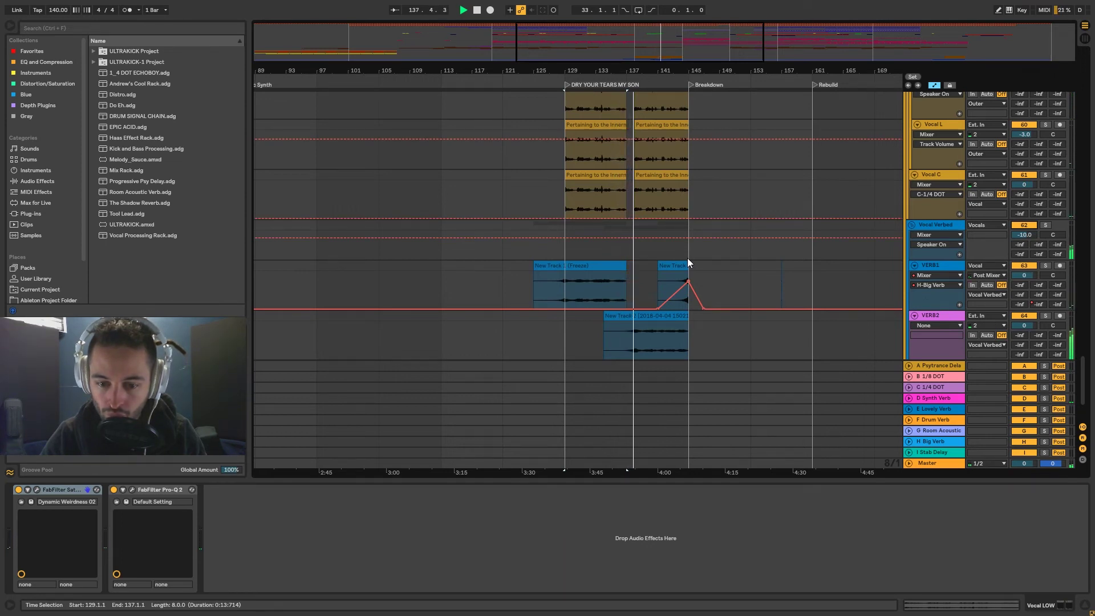
scroll(687, 257, "up", 6)
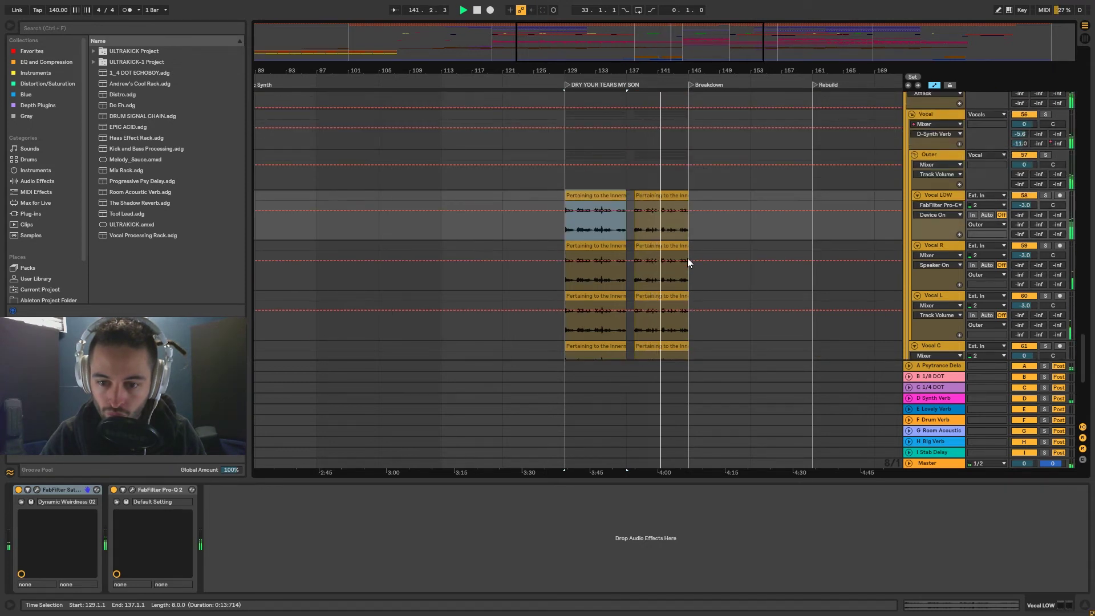
scroll(687, 260, "up", 2)
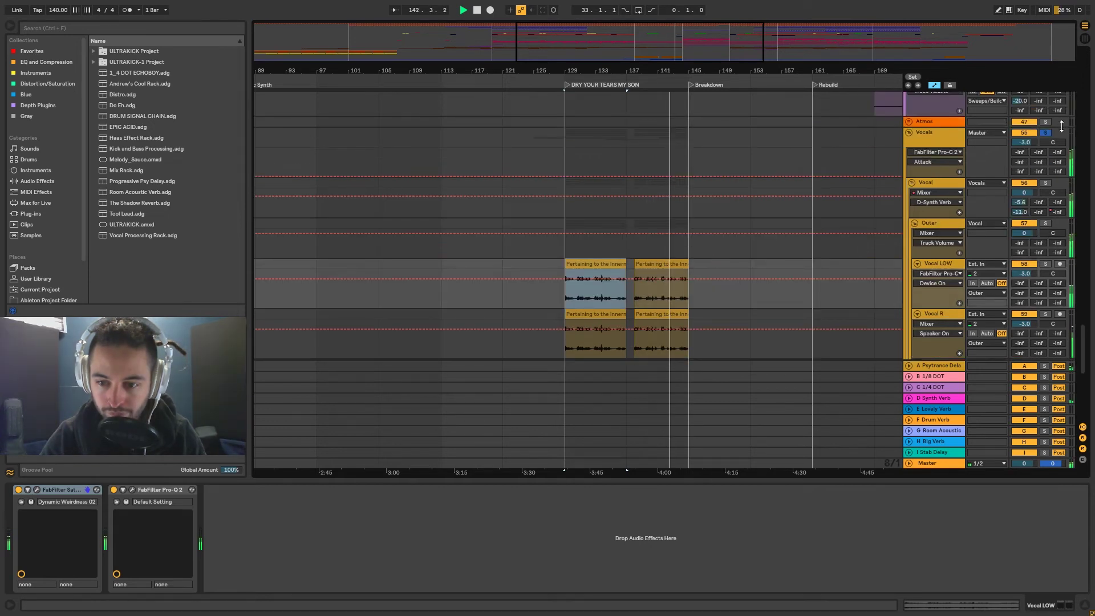
Step: Look through the tracks above the vocals for the effects leading into the Breakdown, and stop playback
scroll(758, 251, "up", 9)
scroll(759, 251, "up", 10)
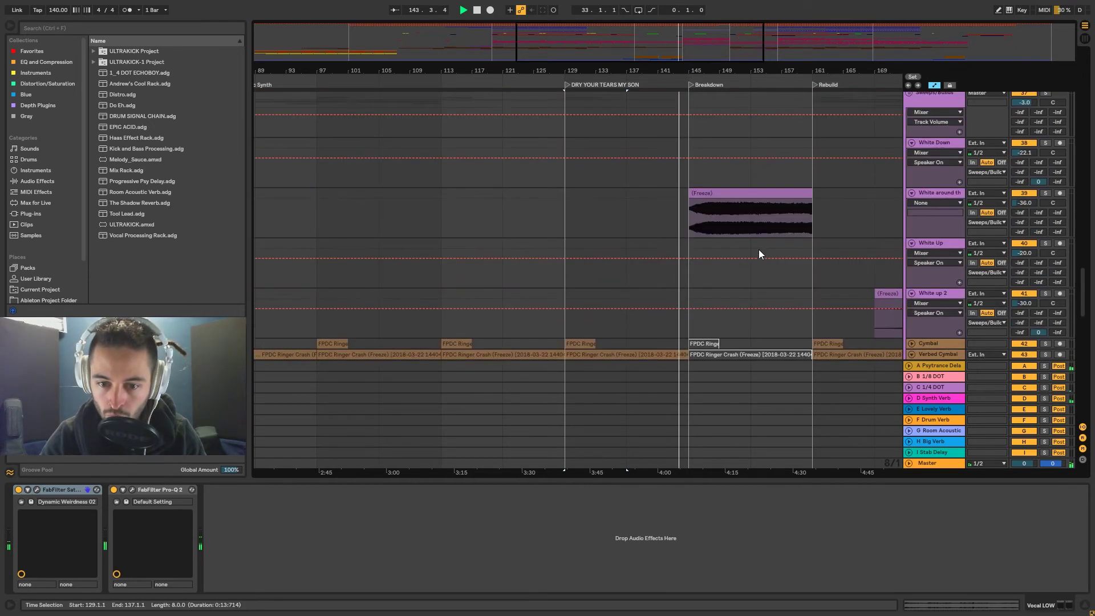
scroll(759, 251, "up", 12)
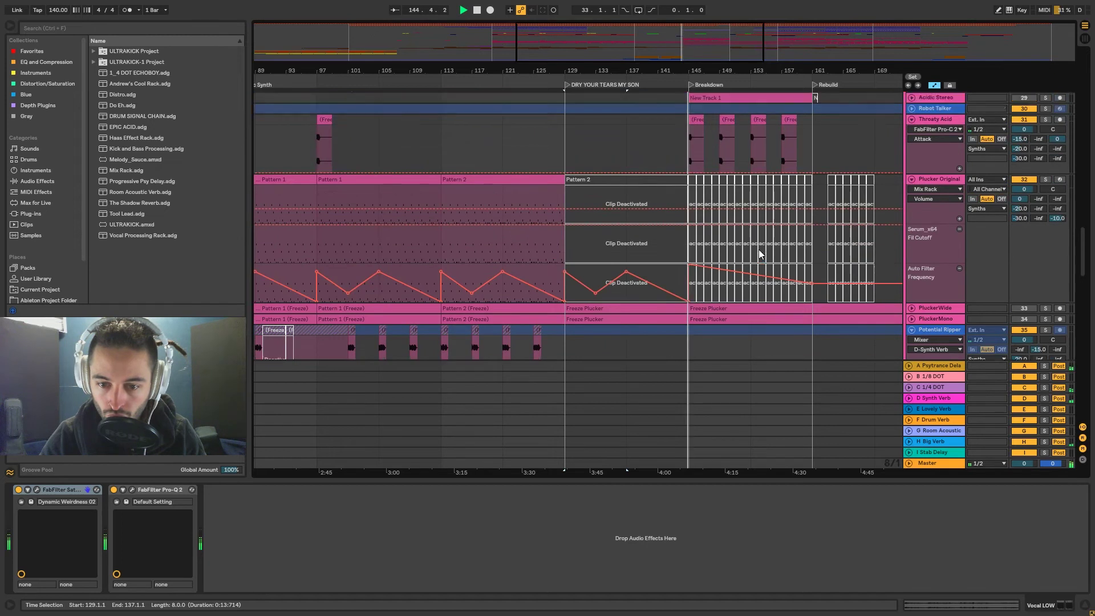
scroll(758, 249, "up", 1)
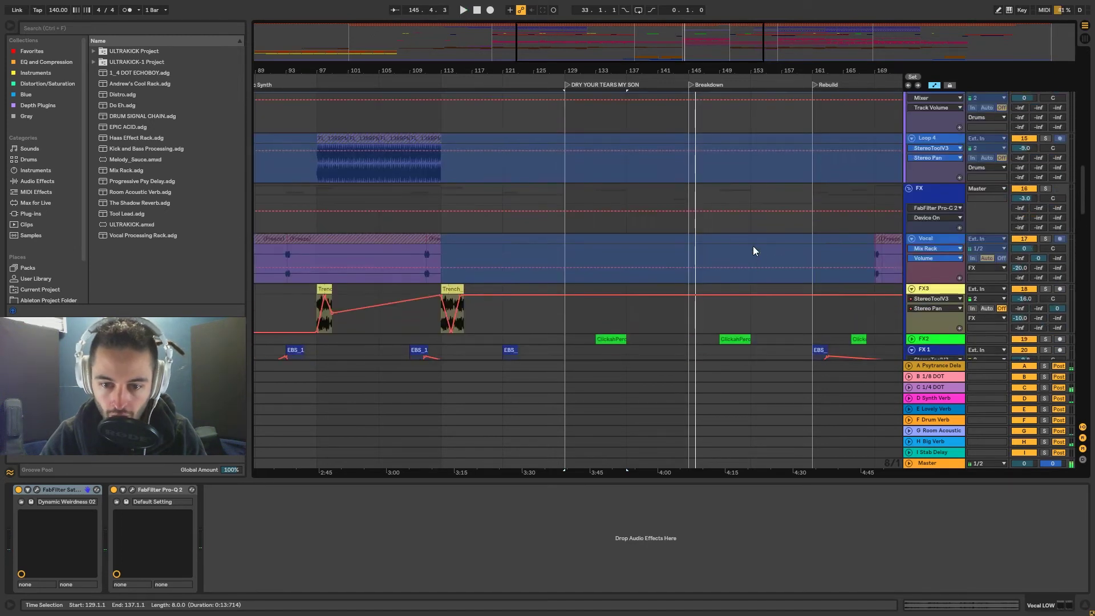
left_click(665, 211)
key("space")
scroll(683, 235, "down", 2)
scroll(683, 234, "down", 5)
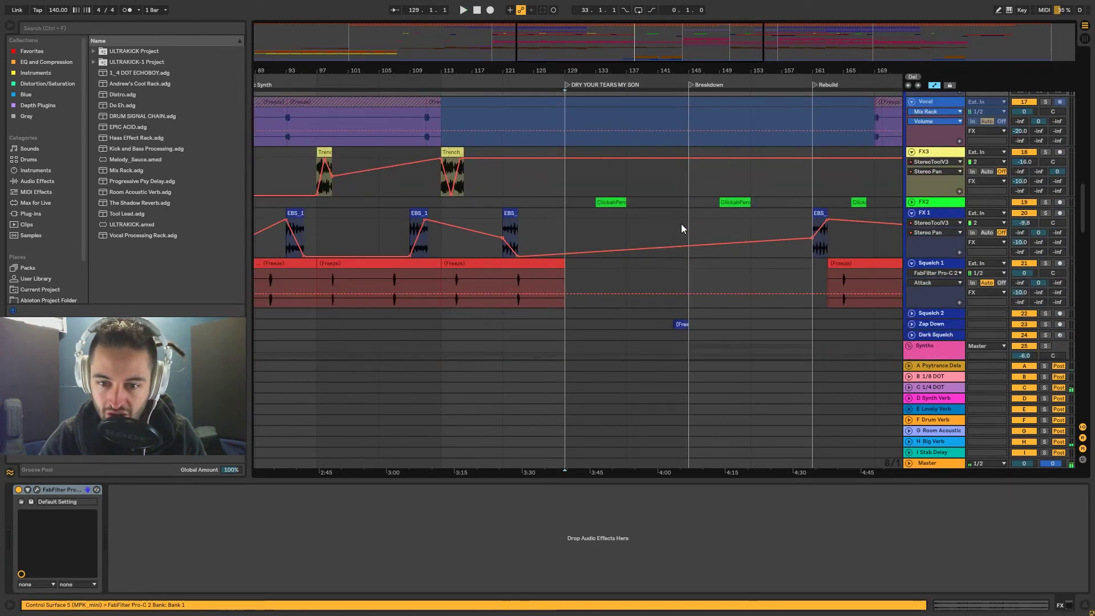
Step: Unfold the Zap Down track, solo it and play its clip just before the Breakdown
left_click(682, 255)
left_click(911, 255)
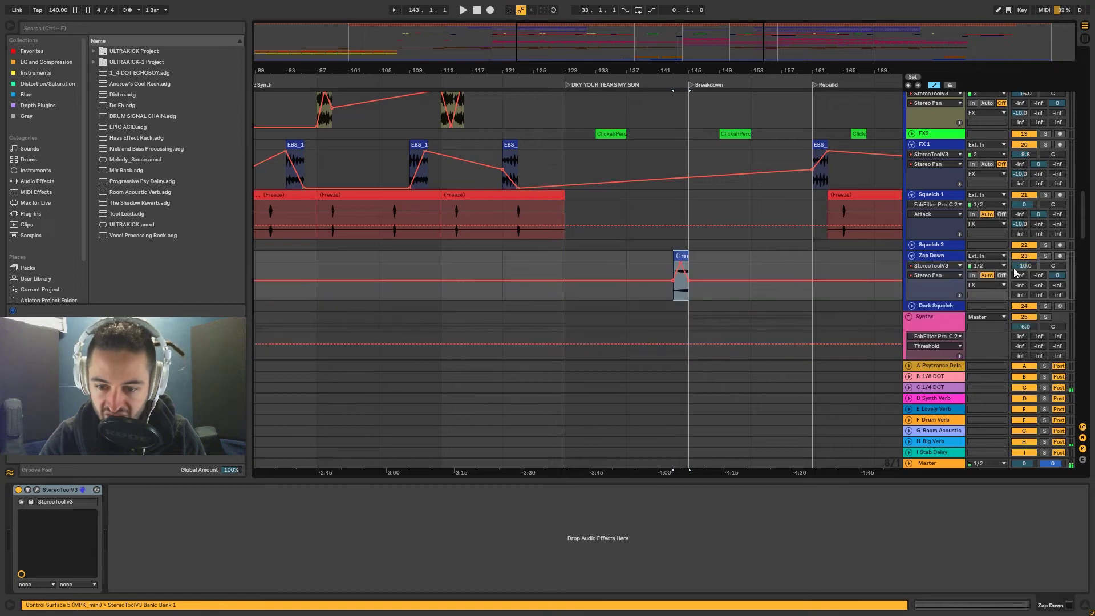
left_click(1045, 256)
left_click(682, 255)
key("space")
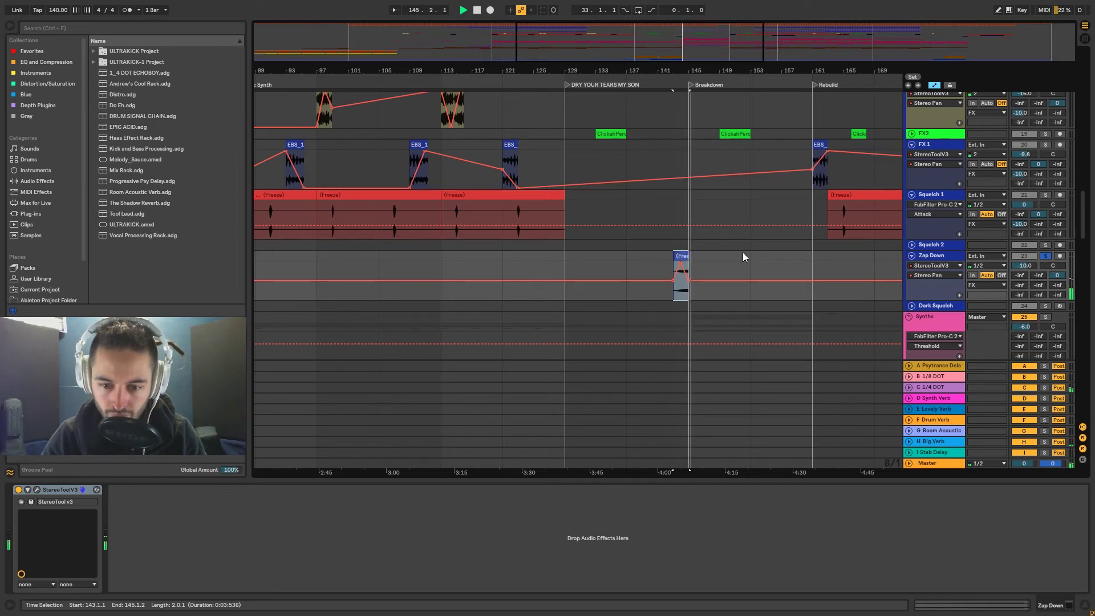
Step: Zoom in on the kick and bass clips around the Breakdown marker and select the Rev Kick clip before it
scroll(740, 250, "up", 2)
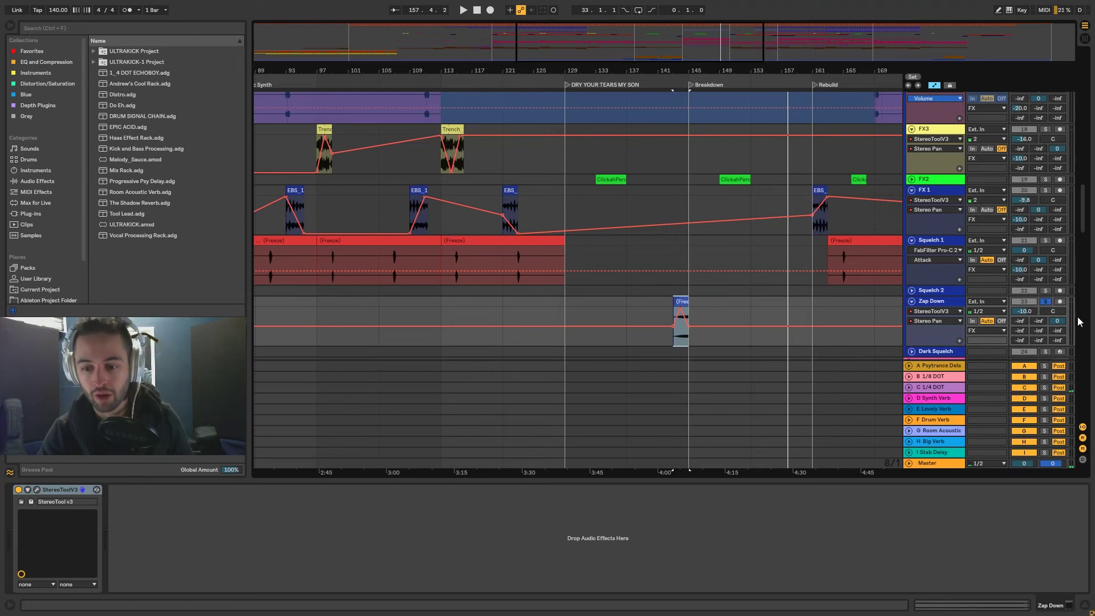
scroll(878, 285, "up", 10)
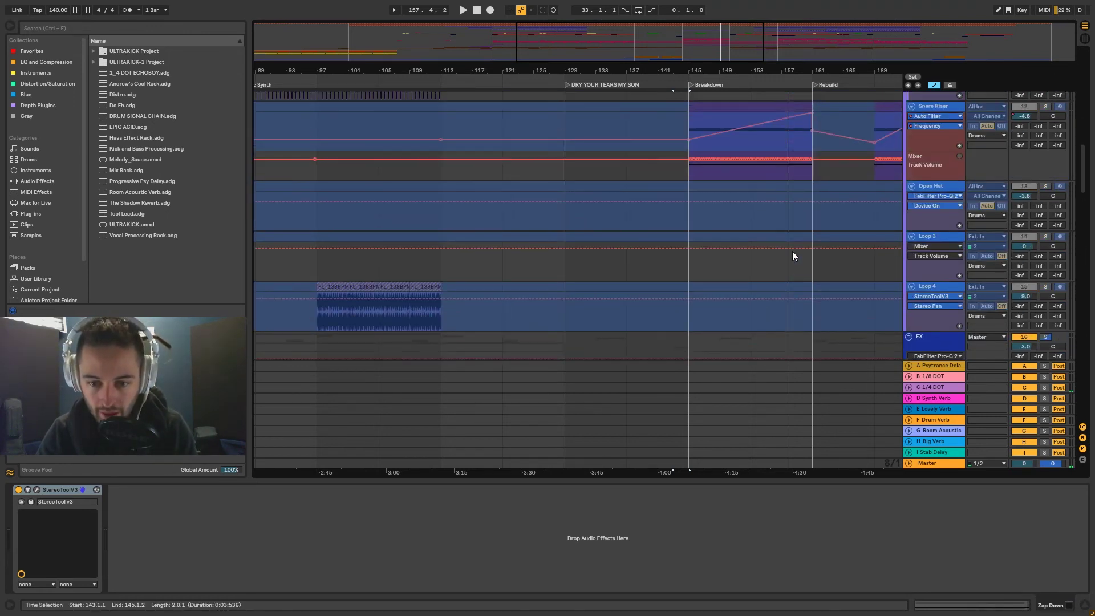
scroll(792, 250, "up", 10)
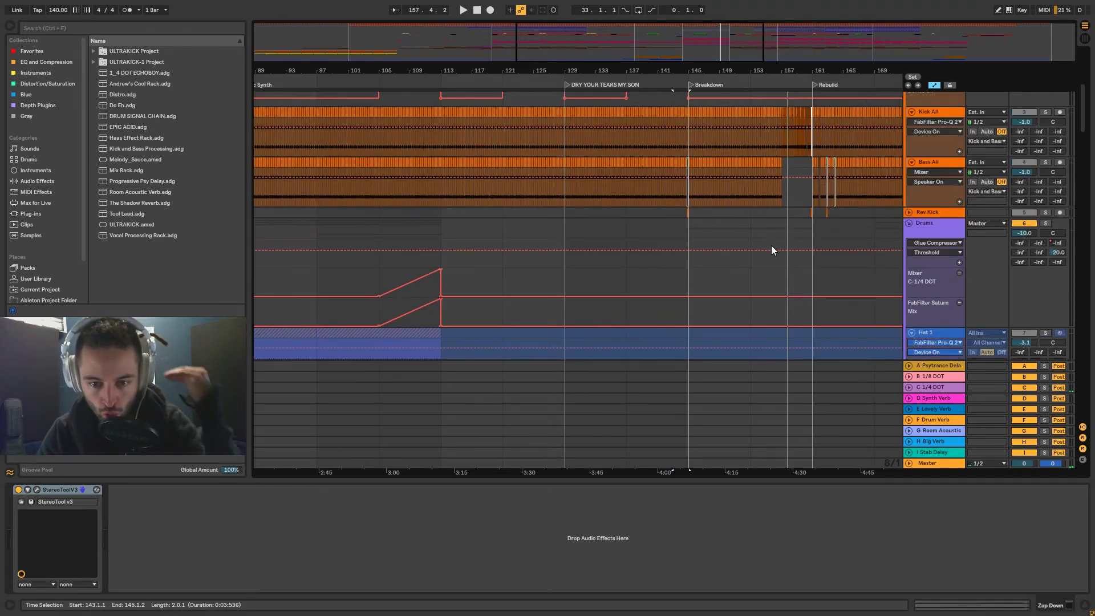
scroll(770, 250, "up", 2)
key("plus")
key("plus")
key("plus")
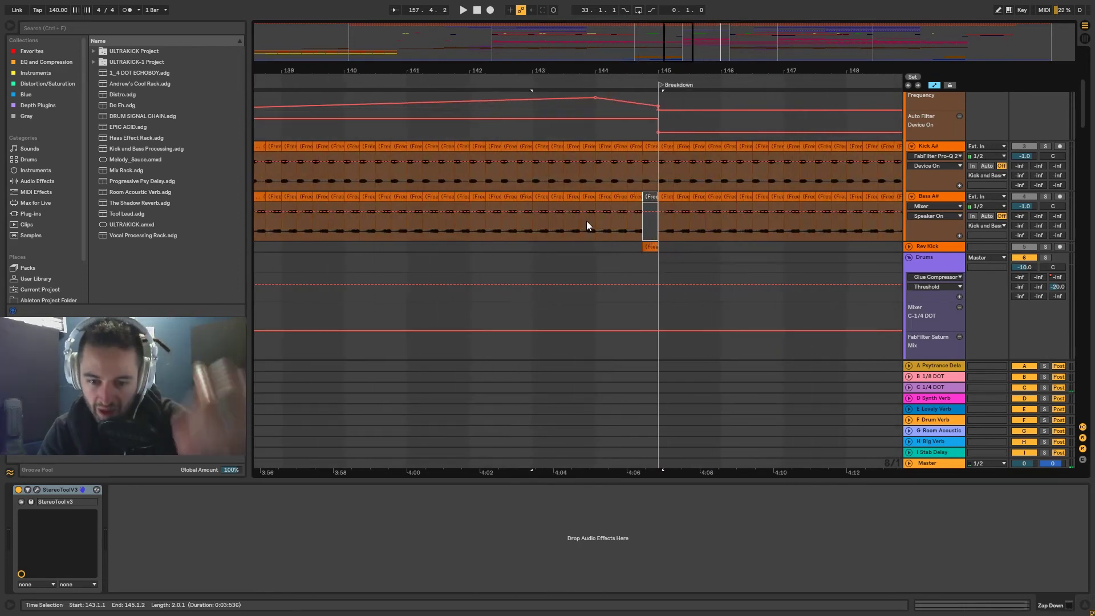
left_click(538, 247)
Step: Set the arrangement to a fixed 1 Bar grid and play the soloed Kick and Bass group from bar 143
scroll(1045, 110, "up", 10)
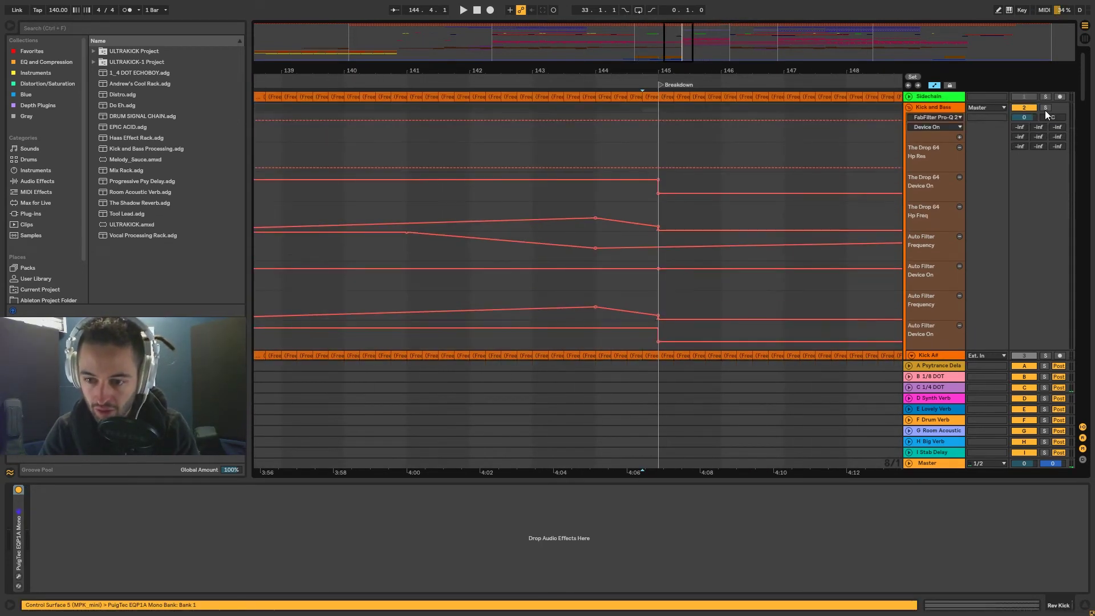
scroll(642, 203, "down", 2)
right_click(486, 199)
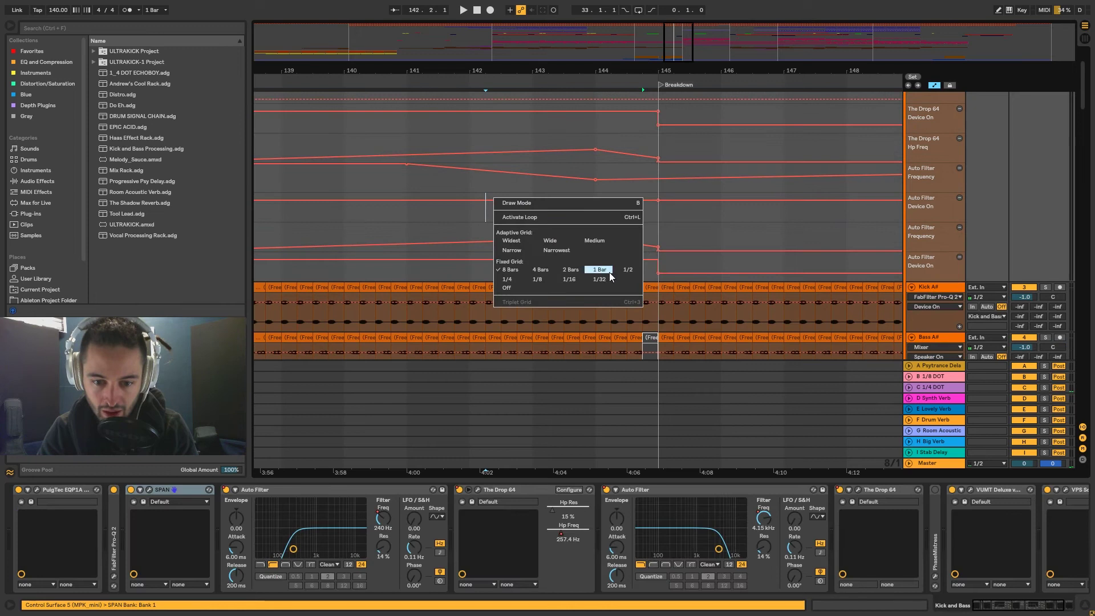
left_click(599, 269)
left_click(522, 218)
key("space")
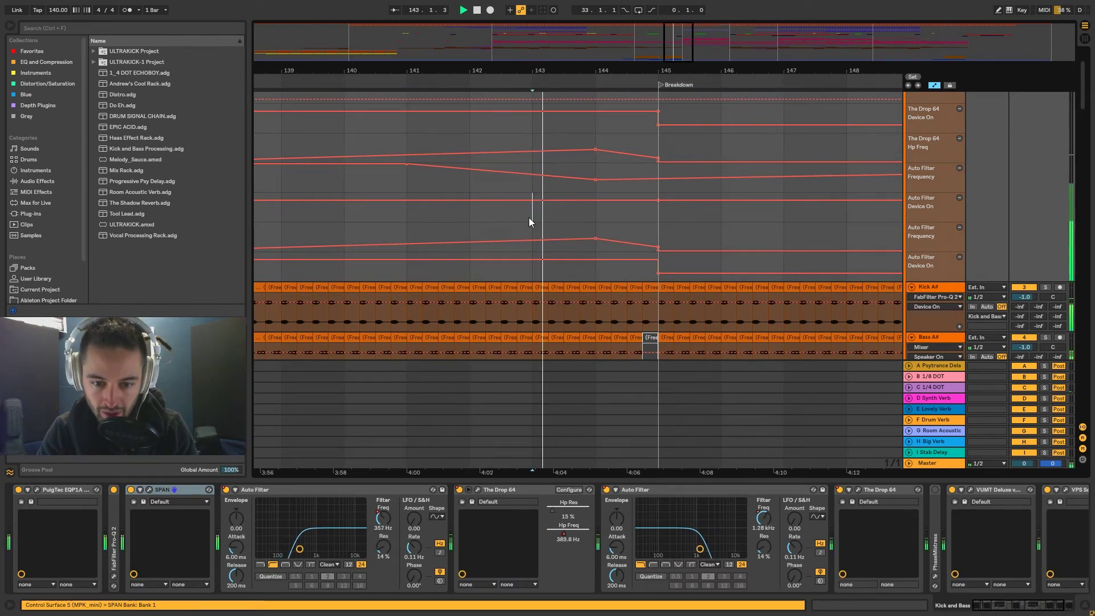
key("space")
key("space")
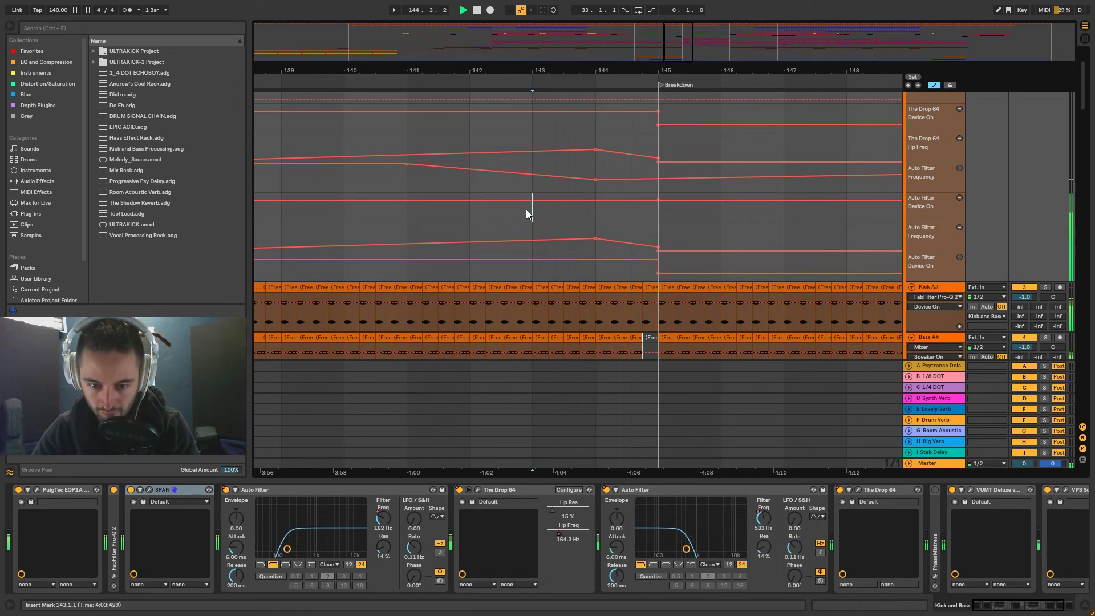
Step: Solo the Rev Kick track to audition its clip before the Breakdown, and clear the solo
scroll(563, 228, "down", 2)
scroll(563, 228, "down", 2)
left_click(650, 250)
left_click(1044, 251)
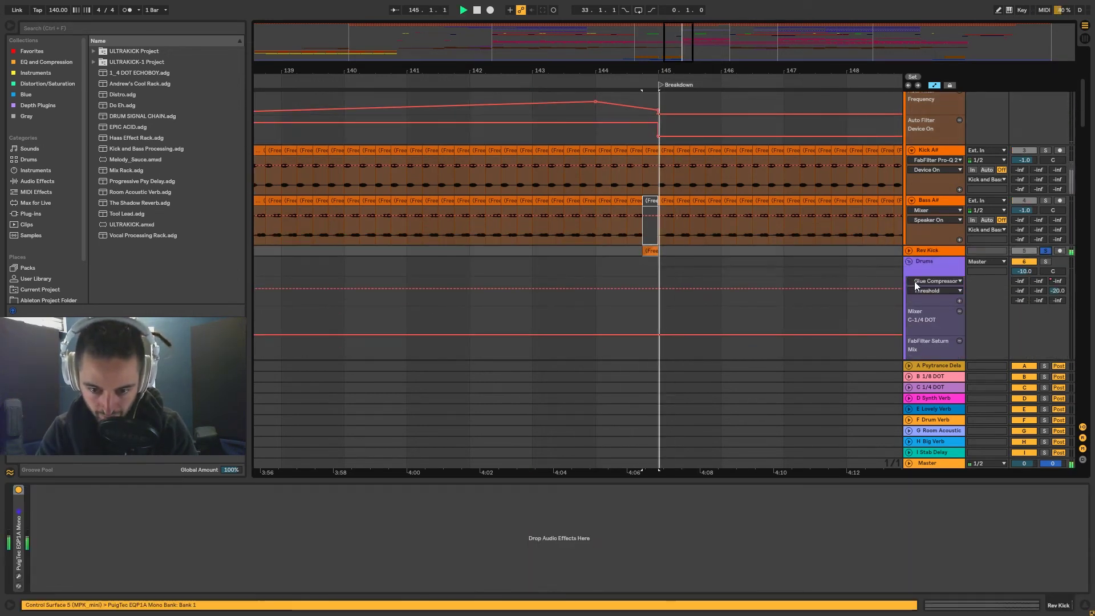
left_click(1044, 251)
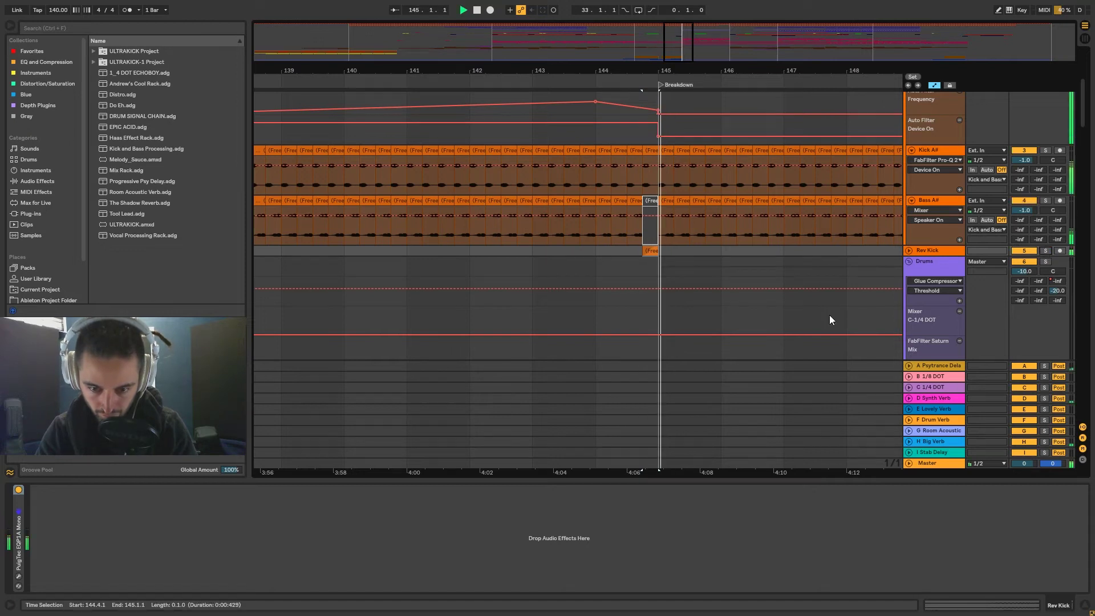
Step: Look through the tracks at the start of the Breakdown, from Kick and Bass down to the Synths group
scroll(829, 317, "up", 2)
scroll(830, 315, "up", 3)
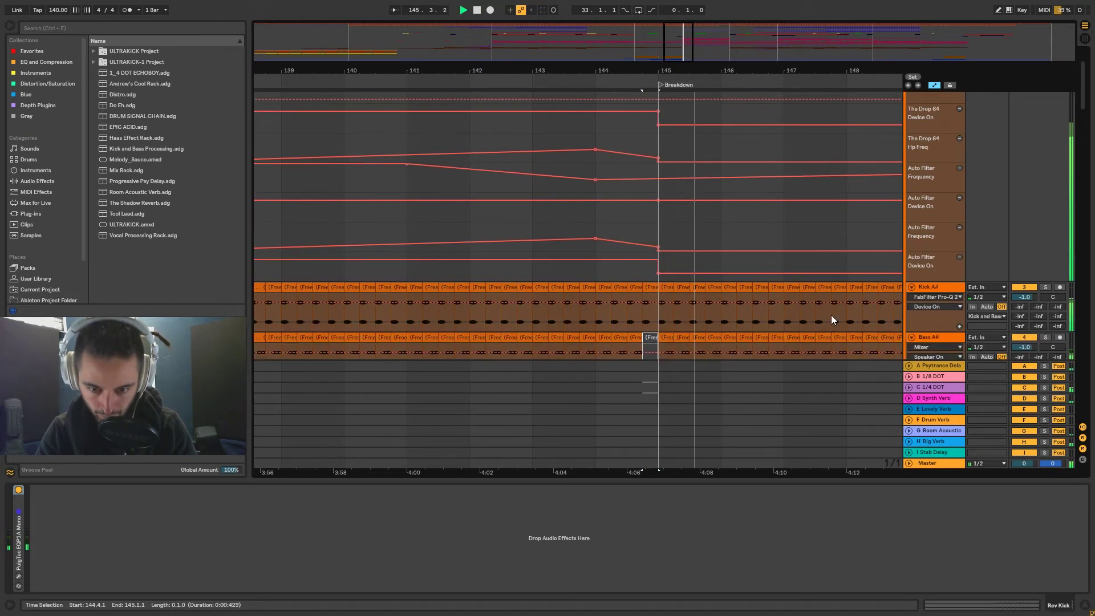
scroll(832, 315, "down", 4)
scroll(835, 315, "down", 10)
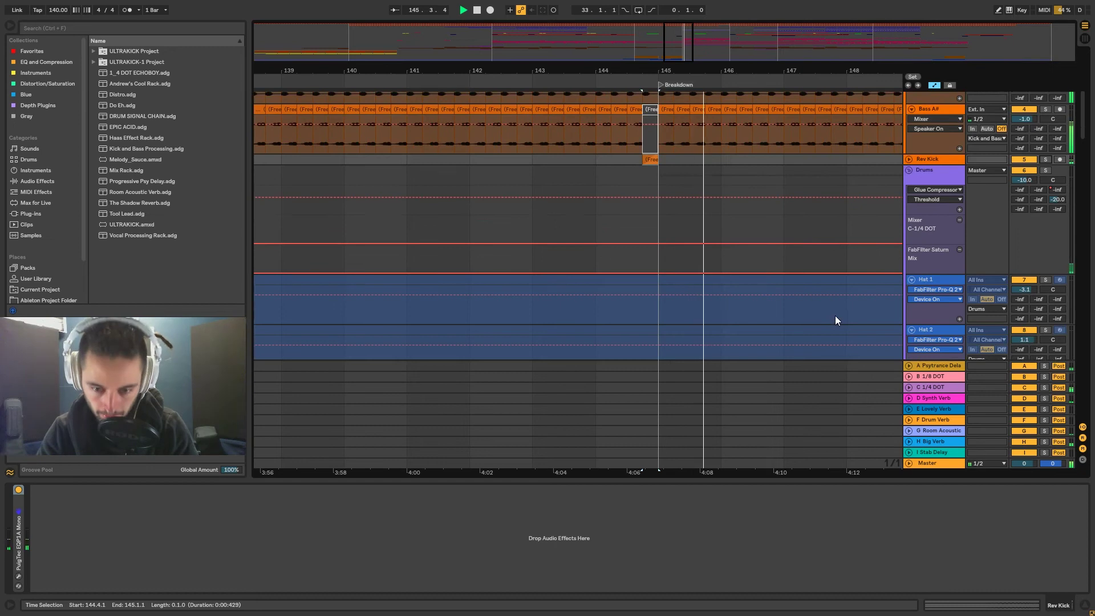
scroll(912, 211, "up", 2)
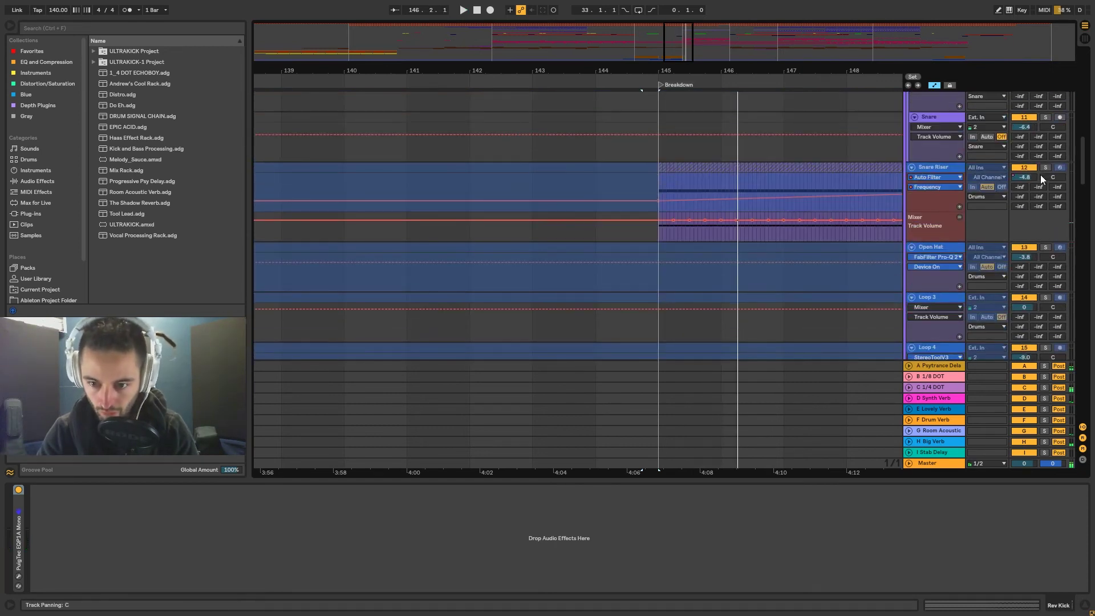
left_click_drag(1087, 180, 1088, 242)
left_click_drag(832, 68, 830, 57)
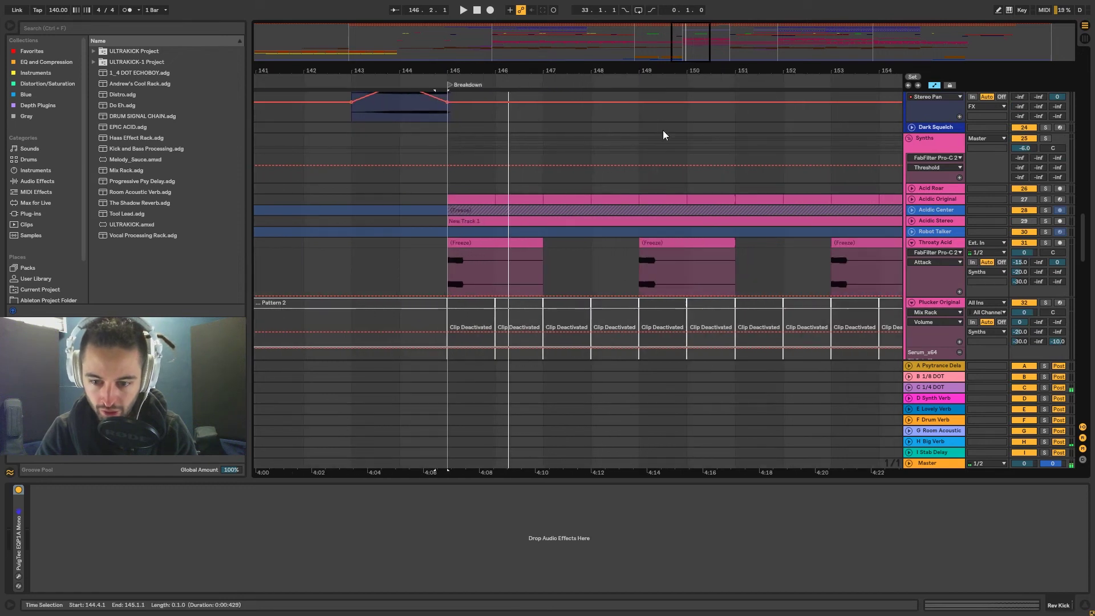
Step: Inspect the effect devices on the C 1/4 DOT and H Big Verb return tracks
left_click(924, 387)
left_click(19, 490)
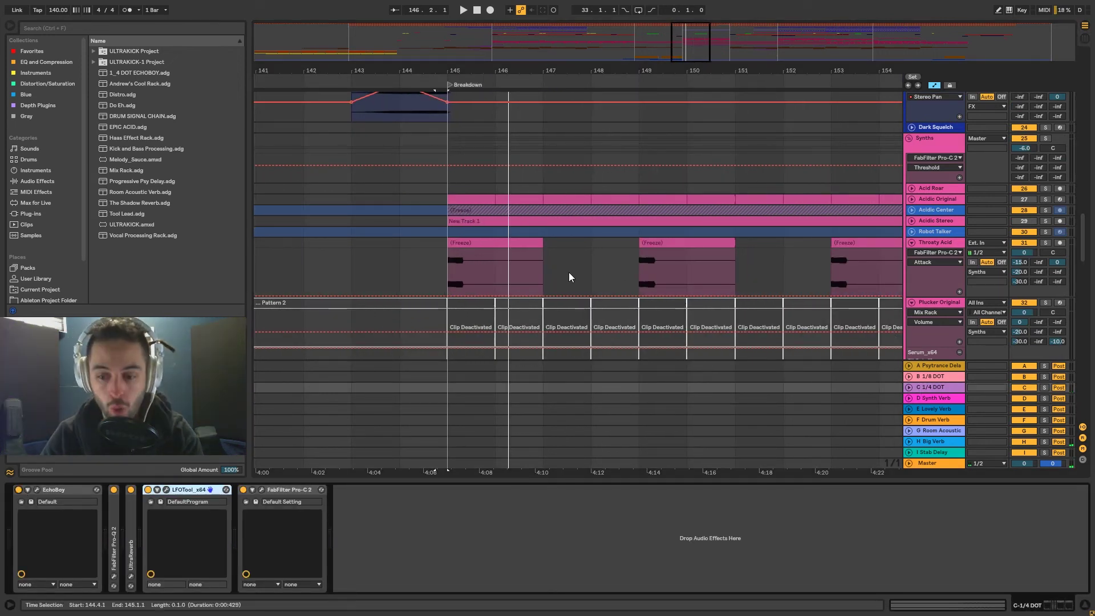
left_click(948, 441)
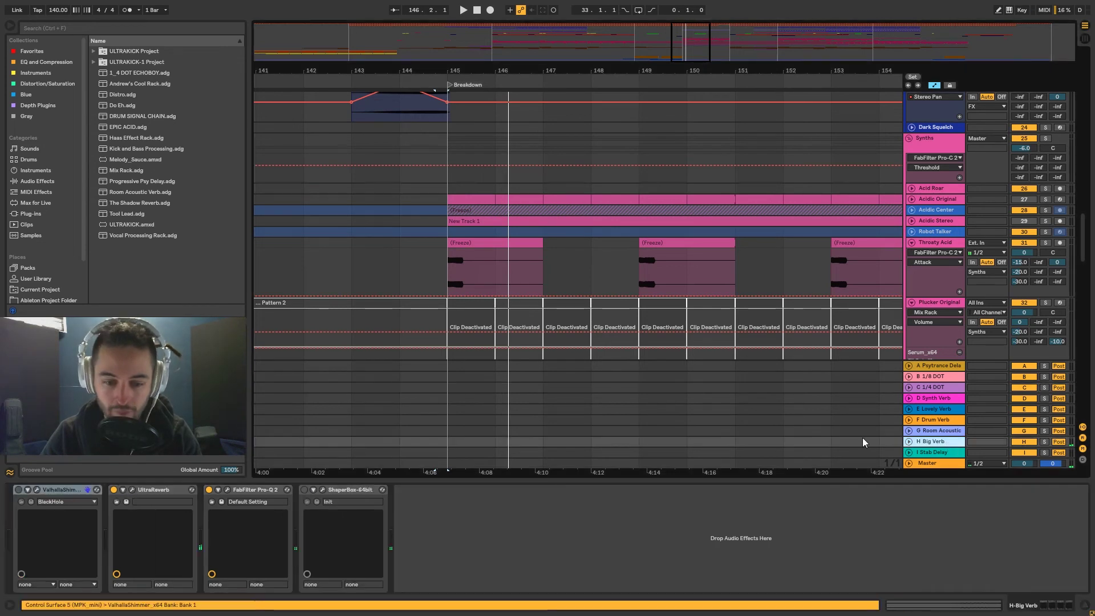
Step: Select the first Throaty Acid clip of the Breakdown to show its track's devices
scroll(645, 190, "down", 1)
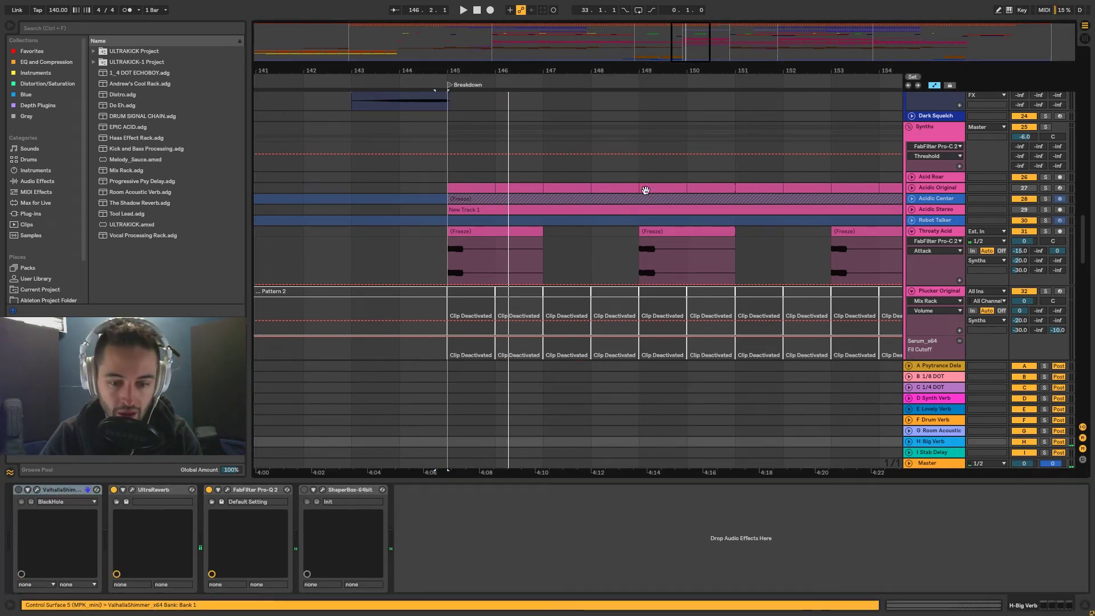
scroll(484, 204, "down", 3)
left_click(483, 204)
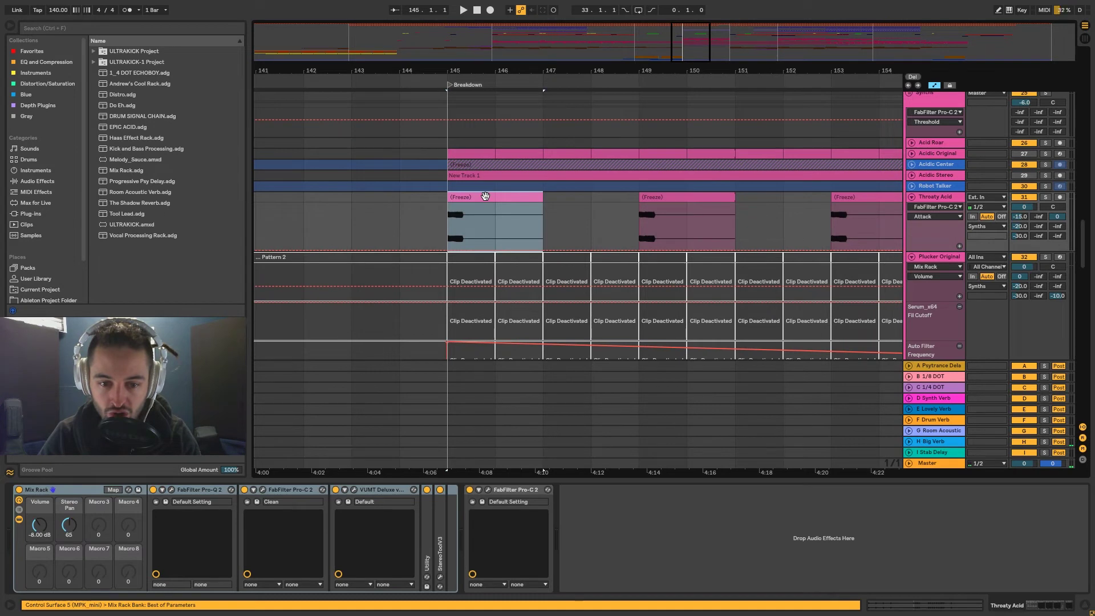
scroll(942, 352, "up", 3)
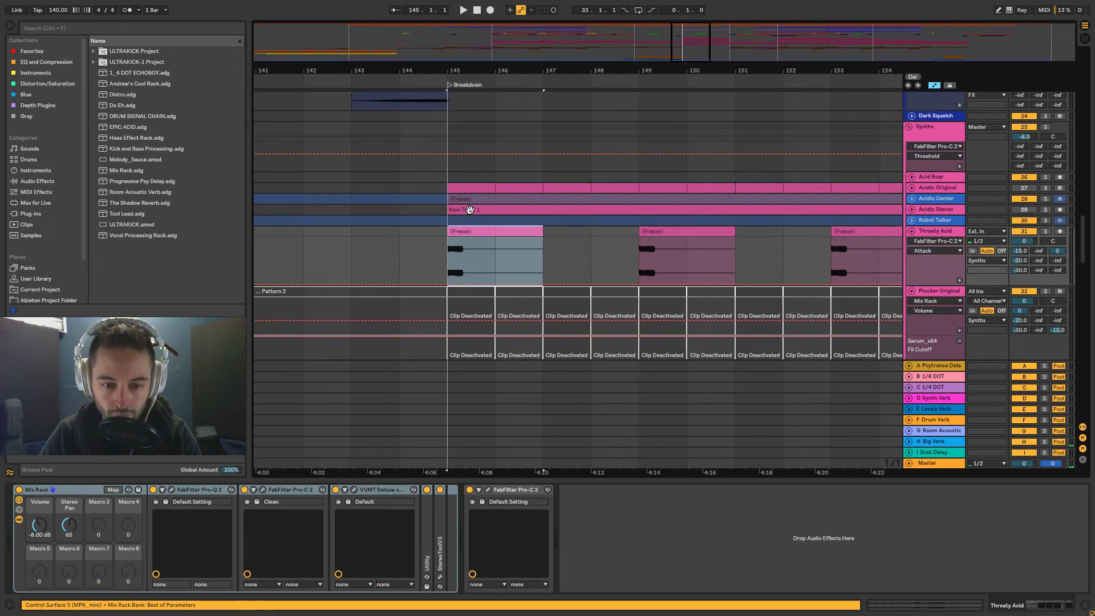
Step: Select the first Acidic Original clip, unfold the Acid Roar and Acidic Original tracks, and solo Acidic Original for playback
left_click(471, 188)
left_click(911, 177)
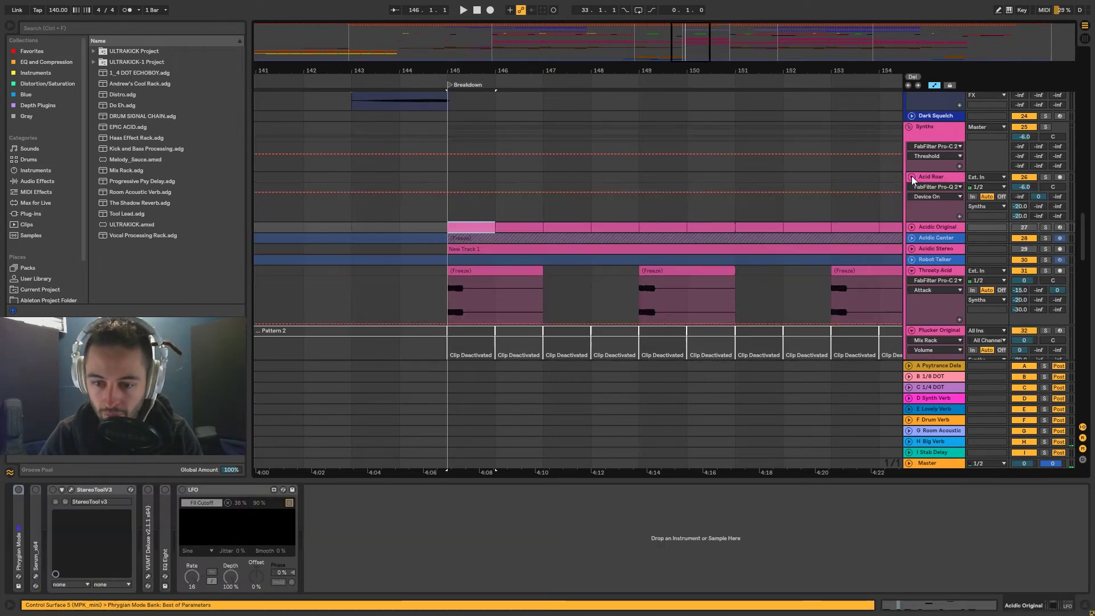
left_click(911, 226)
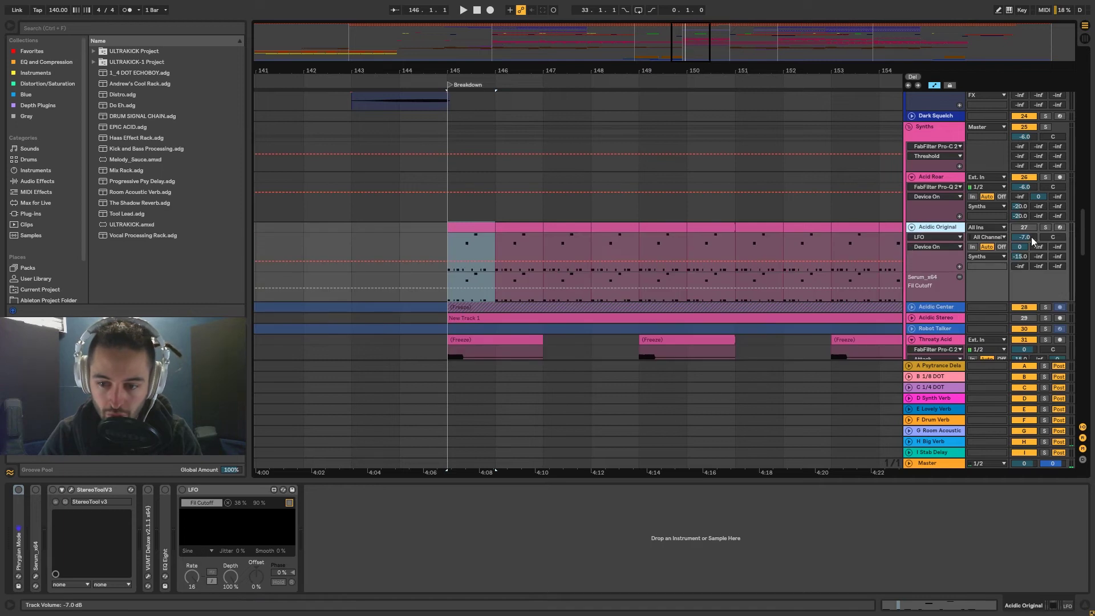
key("s")
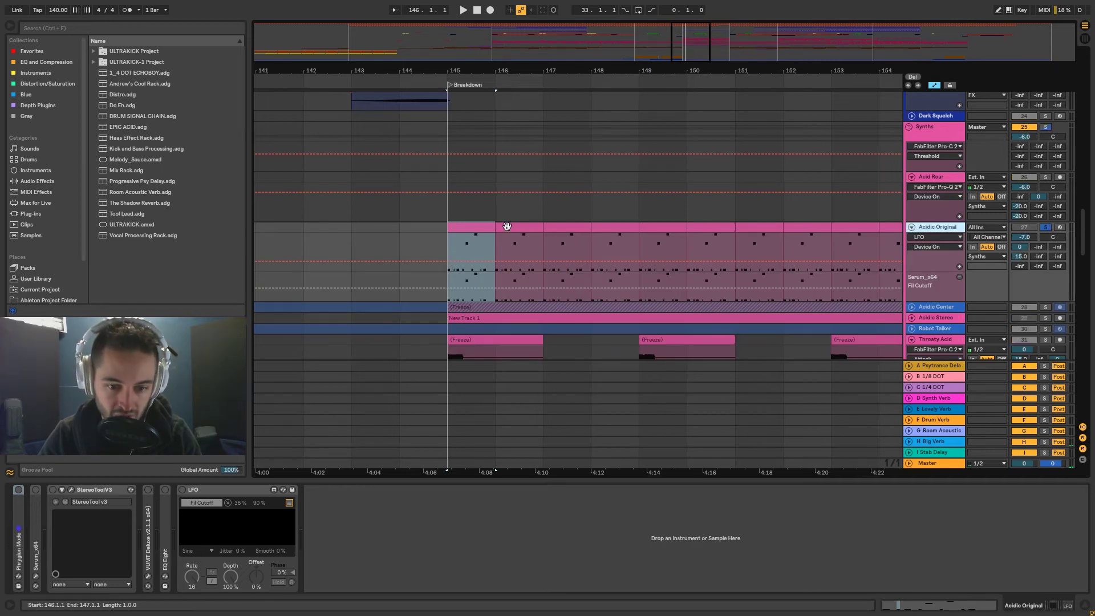
key("space")
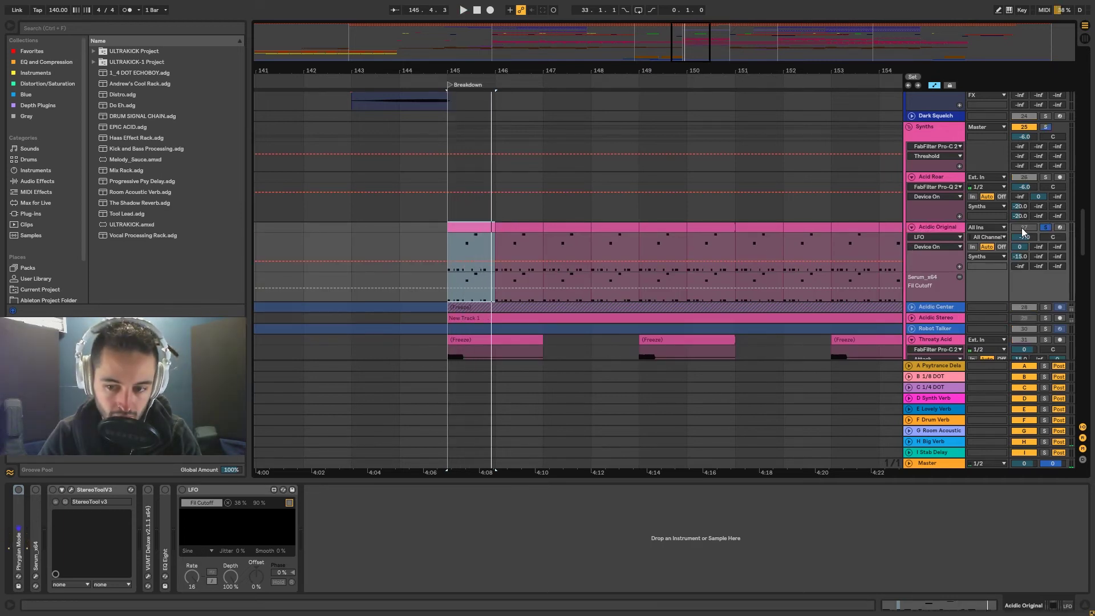
Step: Switch on Serum on Acidic Original, play the part from the Breakdown, and switch the synth off again
left_click(35, 489)
key("space")
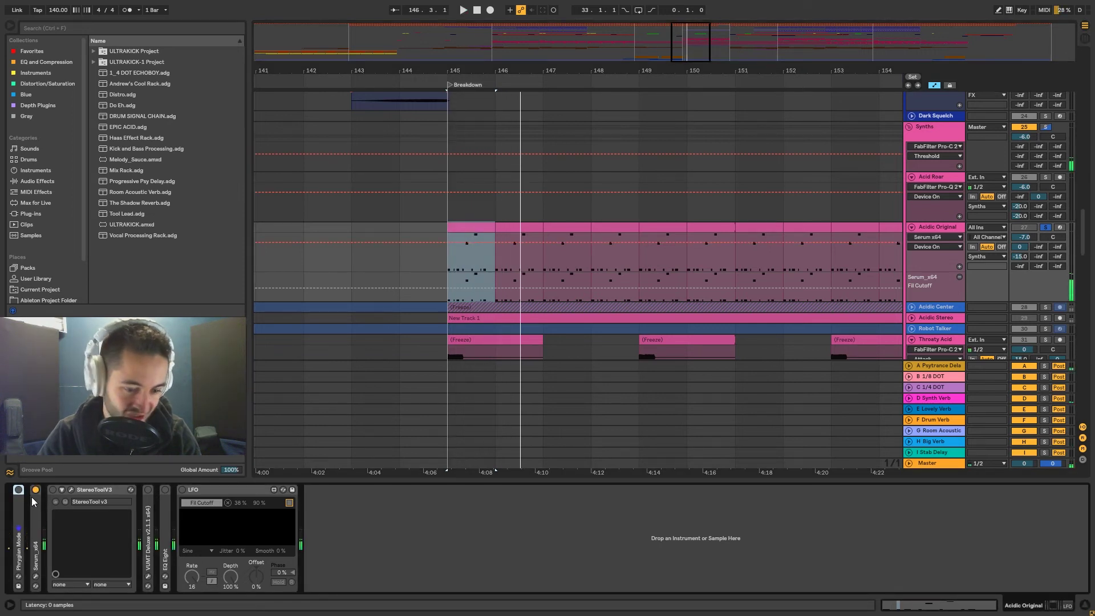
key("space")
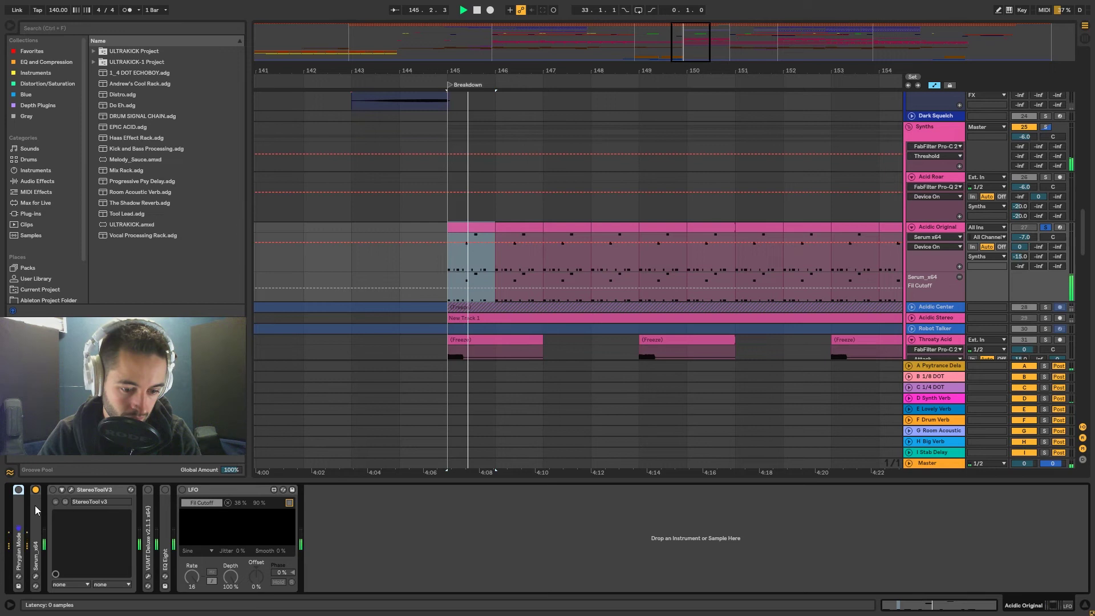
key("space")
left_click(37, 490)
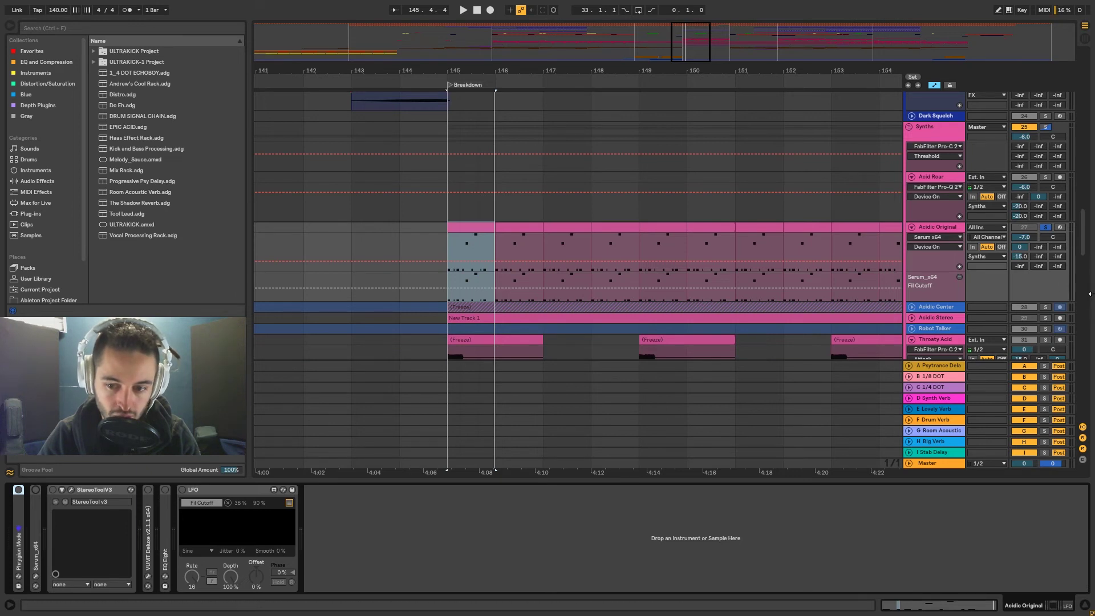
Step: Solo the Acidic Center track and play its frozen clip from the start of the Breakdown
left_click(1044, 307)
key("space")
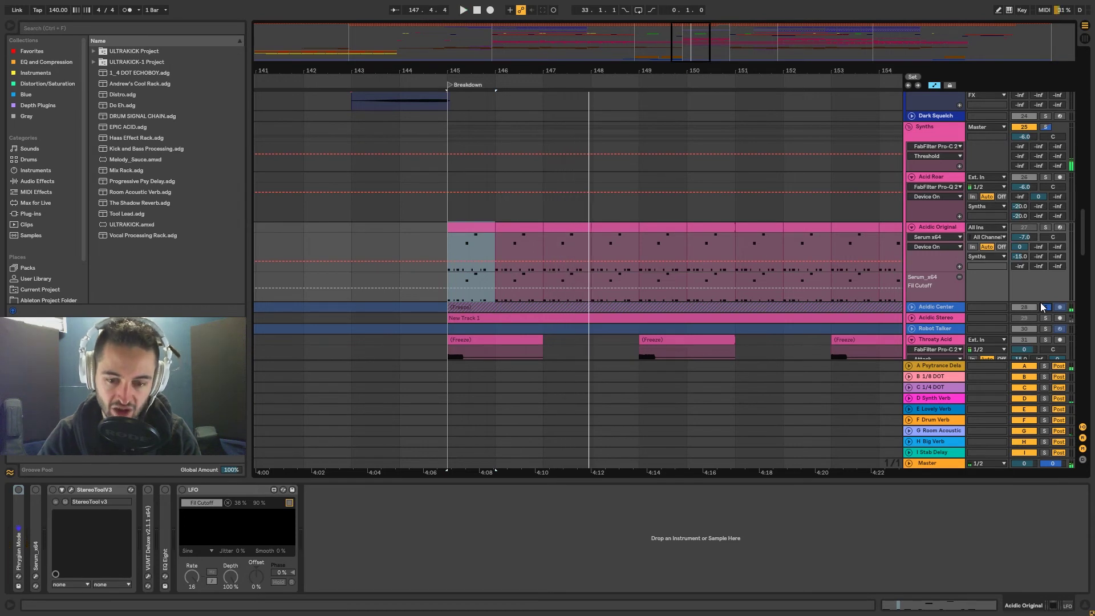
key("space")
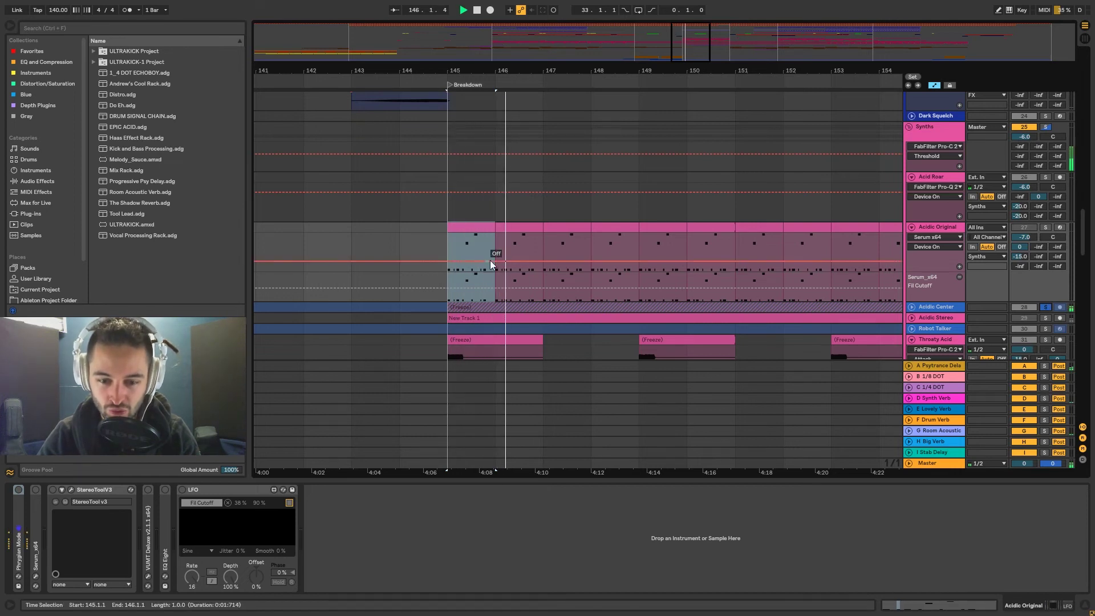
Step: Open the MIDI notes of the Acidic Original clip at bar 146
left_click(512, 228)
key("shift+Tab")
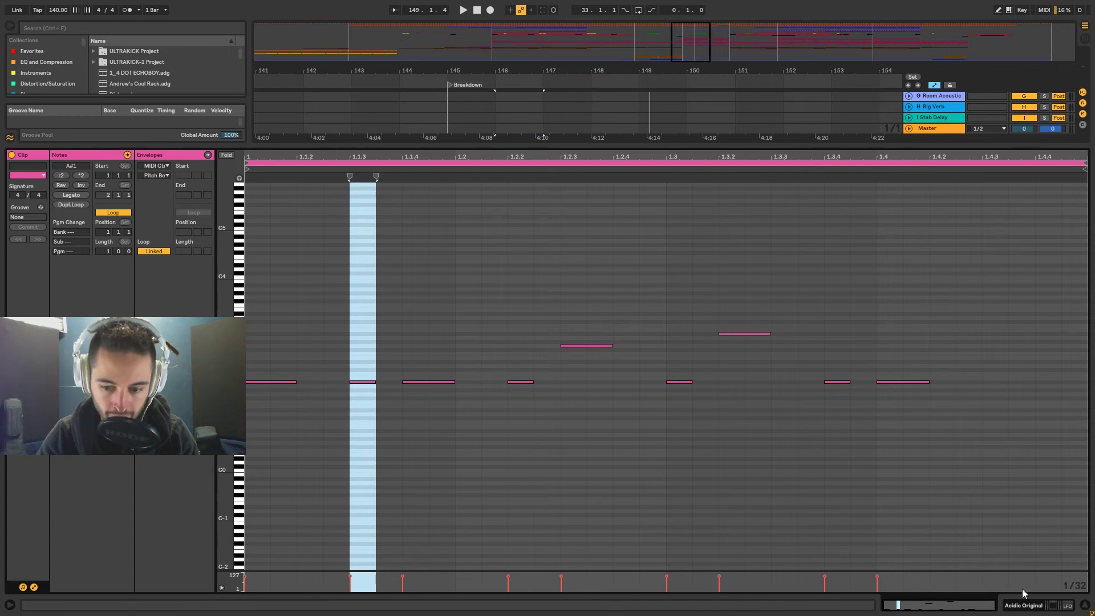
Step: Return to the device chain, start playback, and unfold the Acidic Center track to view its frozen audio across the whole Breakdown
key("shift+Tab")
key("space")
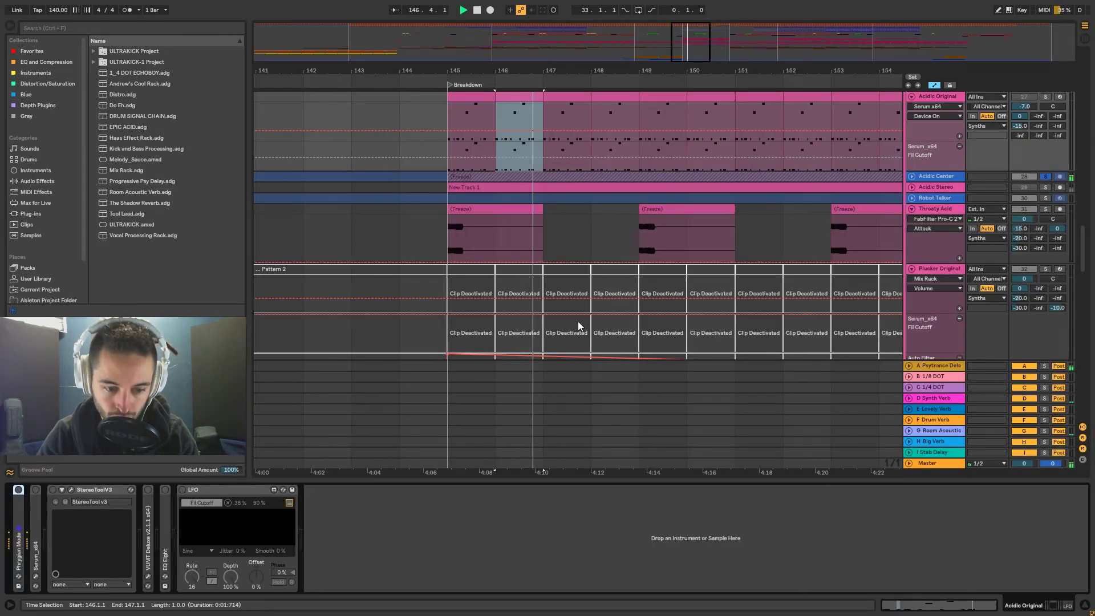
scroll(929, 234, "up", 2)
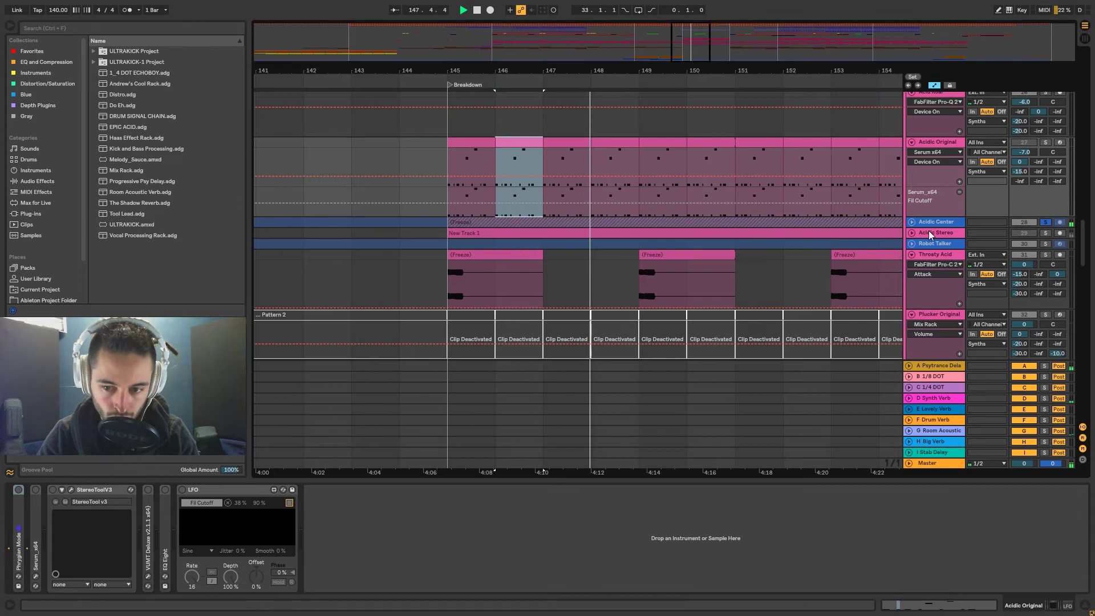
left_click(912, 222)
left_click_drag(749, 70, 521, 46)
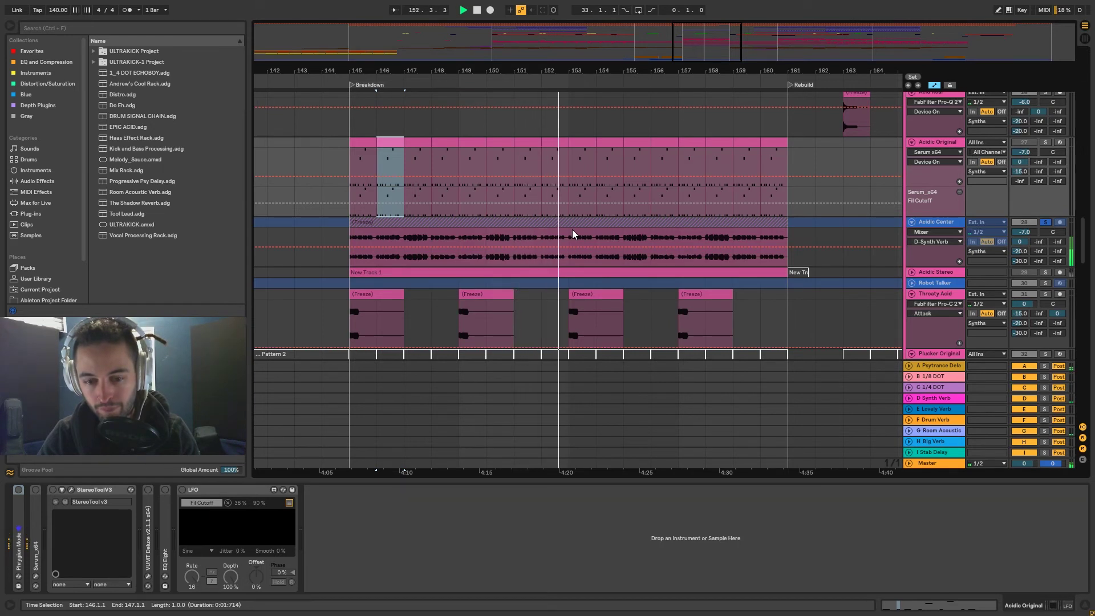
Step: Add Throaty Acid to the soloed Acidic Center during Breakdown playback and look over the Plucker tracks below
left_click(1042, 294)
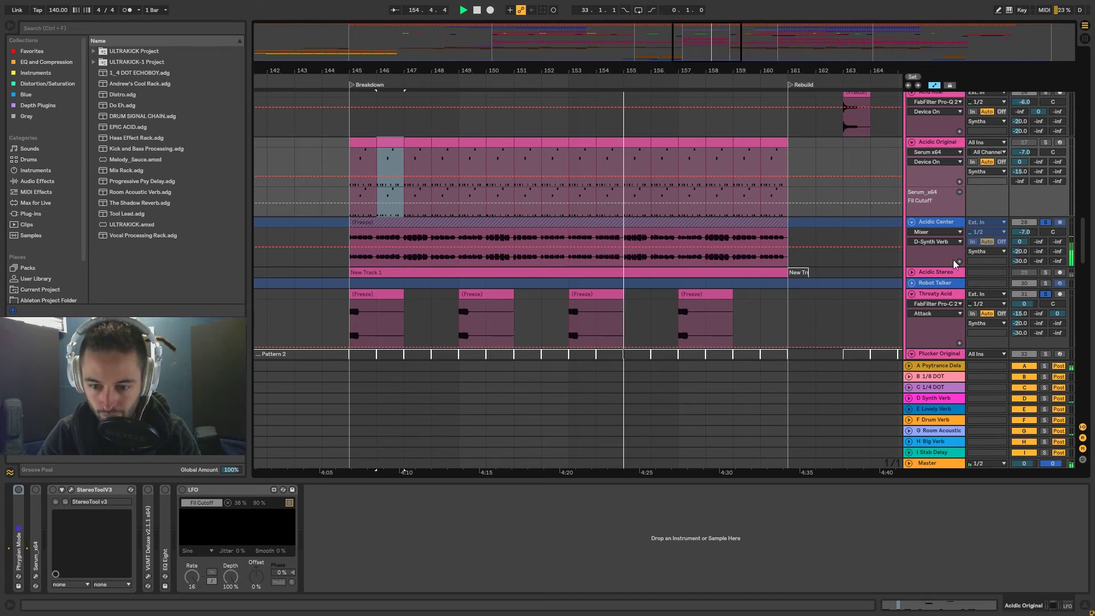
scroll(818, 247, "down", 5)
scroll(816, 251, "up", 1)
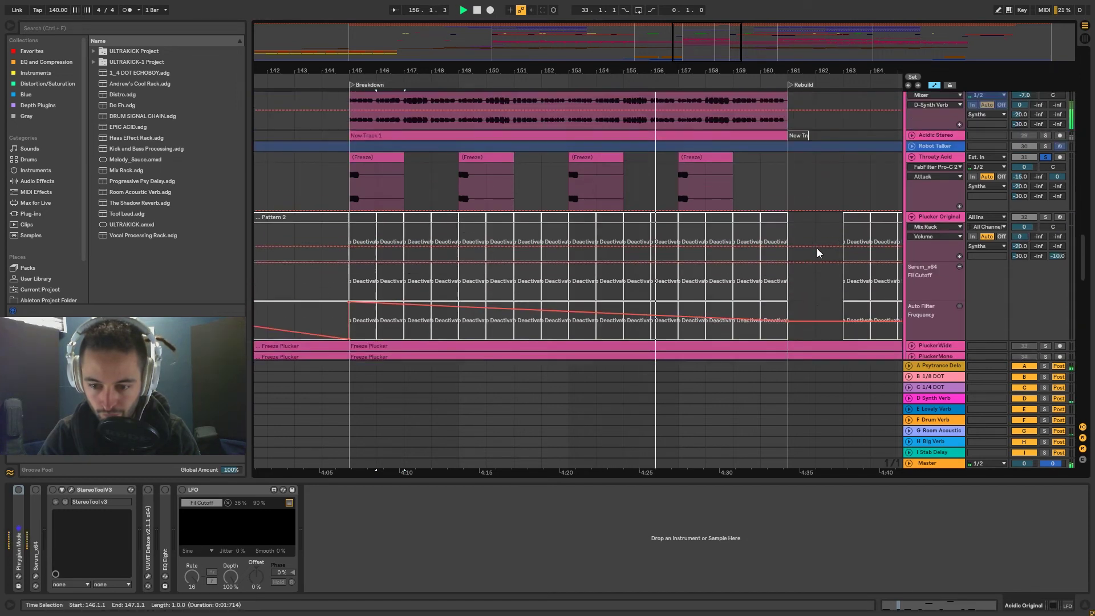
scroll(816, 249, "up", 4)
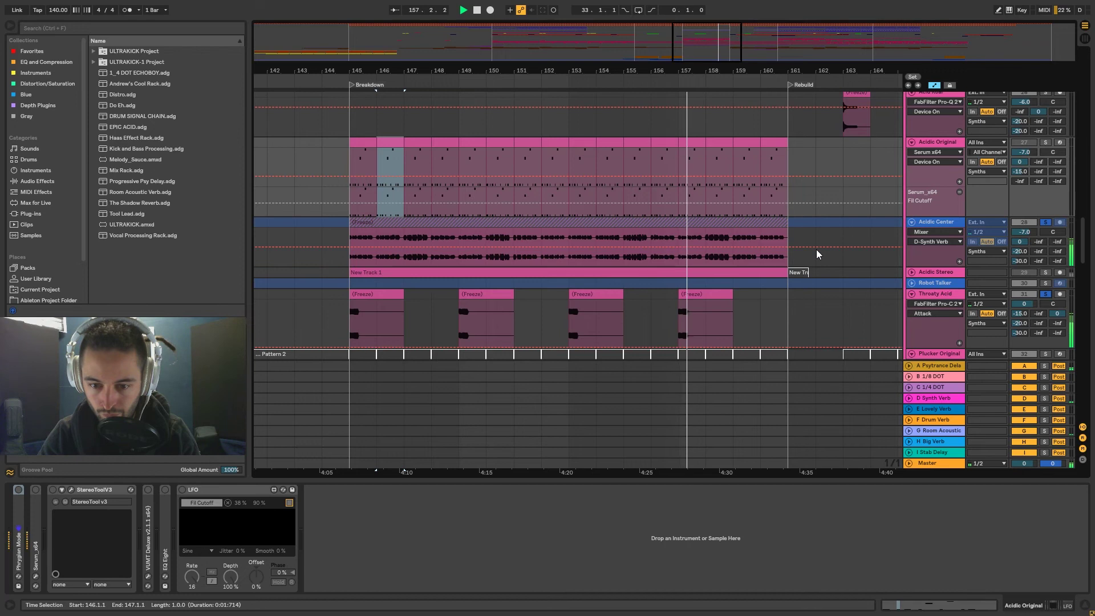
Step: Play the drums from bar 157, solo the Snare Riser briefly, and clear the solo again
scroll(817, 250, "up", 4)
scroll(816, 251, "up", 10)
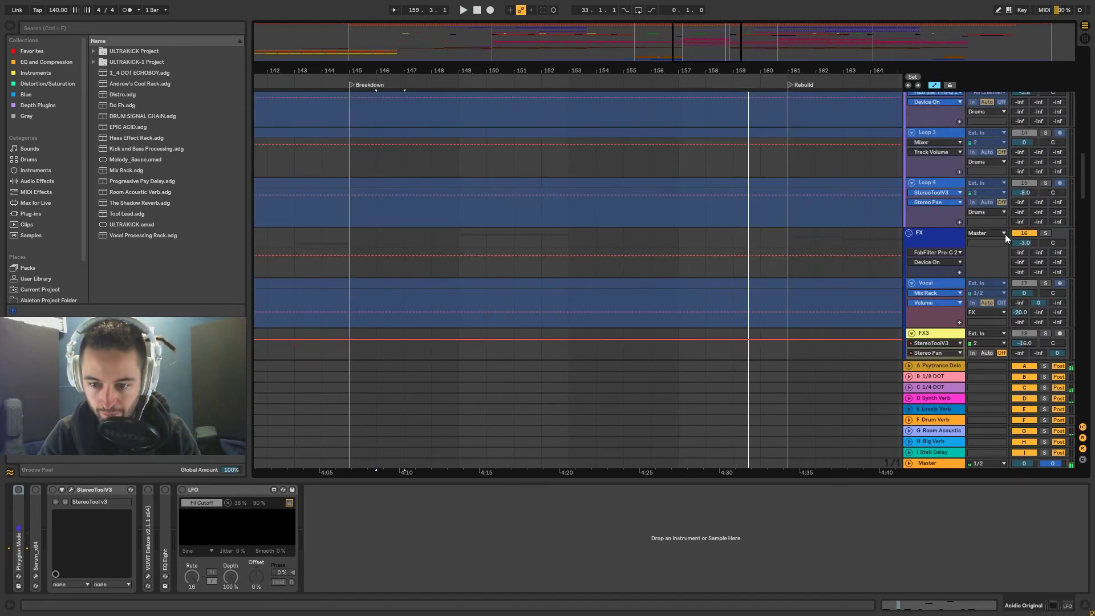
left_click(1045, 182)
left_click(677, 153)
scroll(702, 171, "up", 3)
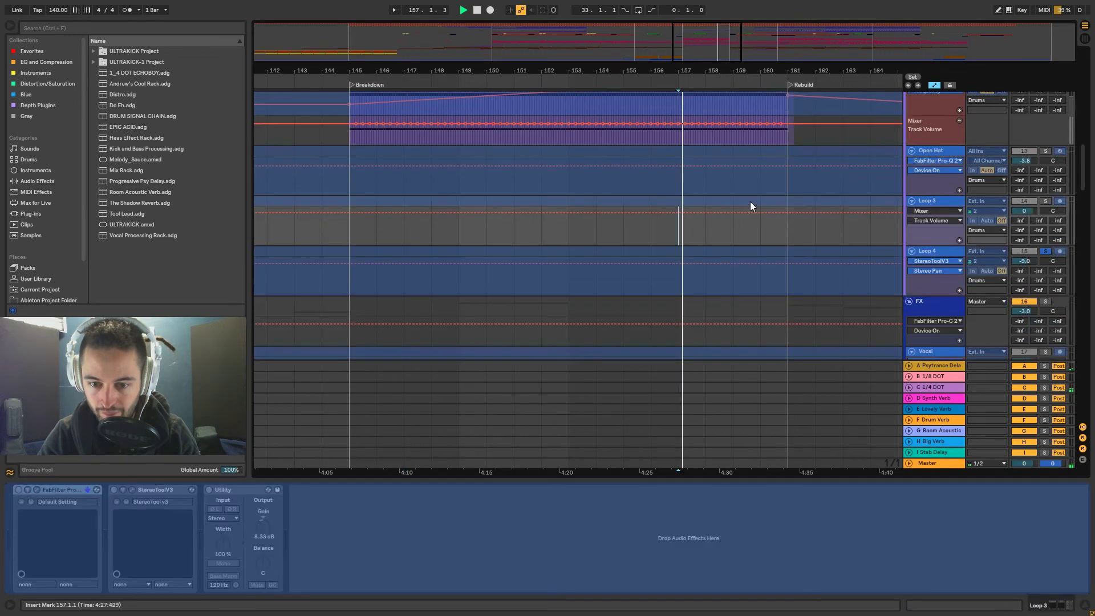
scroll(793, 237, "up", 4)
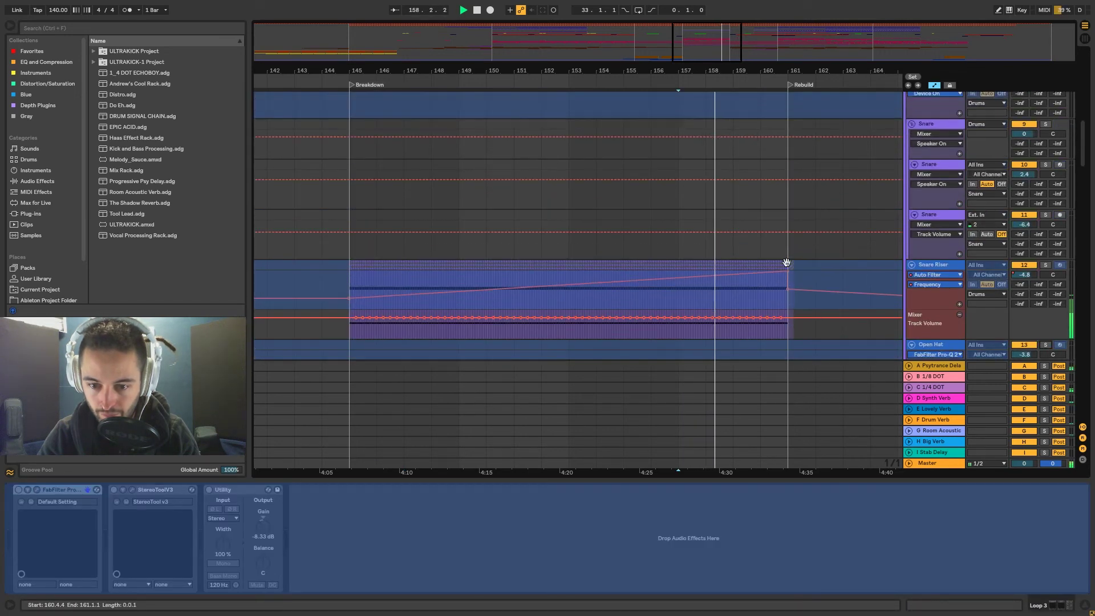
left_click(1044, 265)
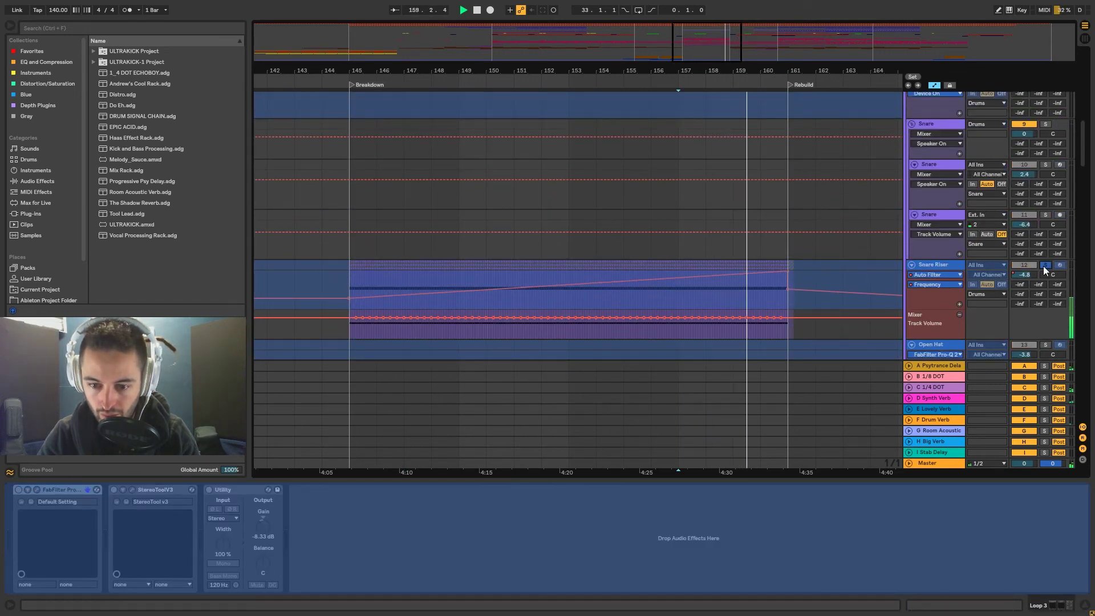
left_click(1043, 266)
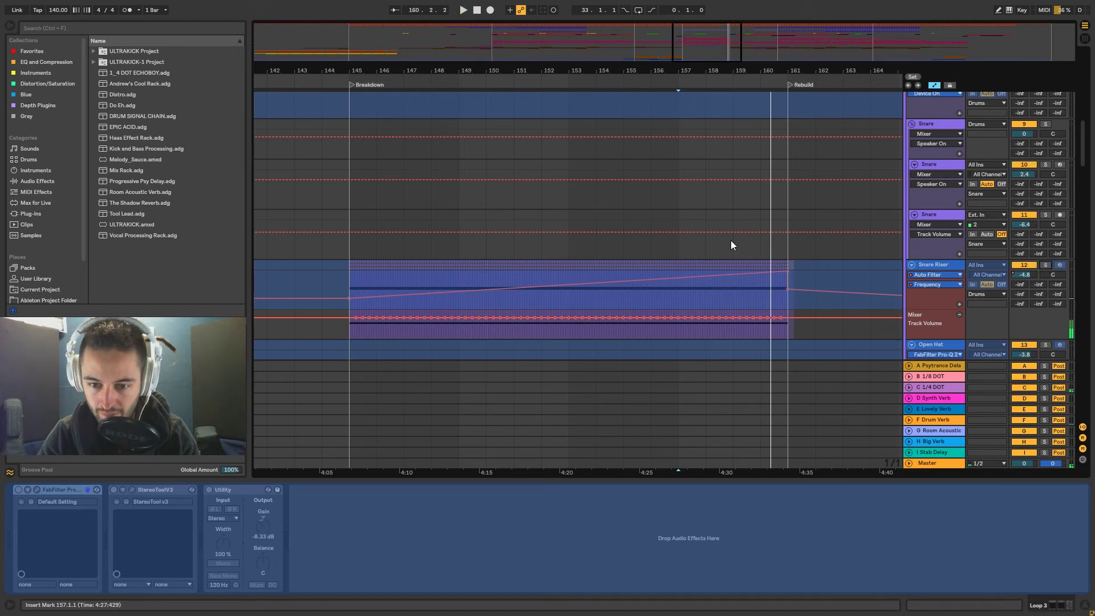
Step: Play the kick build-up from bar 157, selecting the Kick A# slice at bar 159 and the Rev Kick clip before bar 163
left_click(671, 194)
scroll(740, 232, "up", 8)
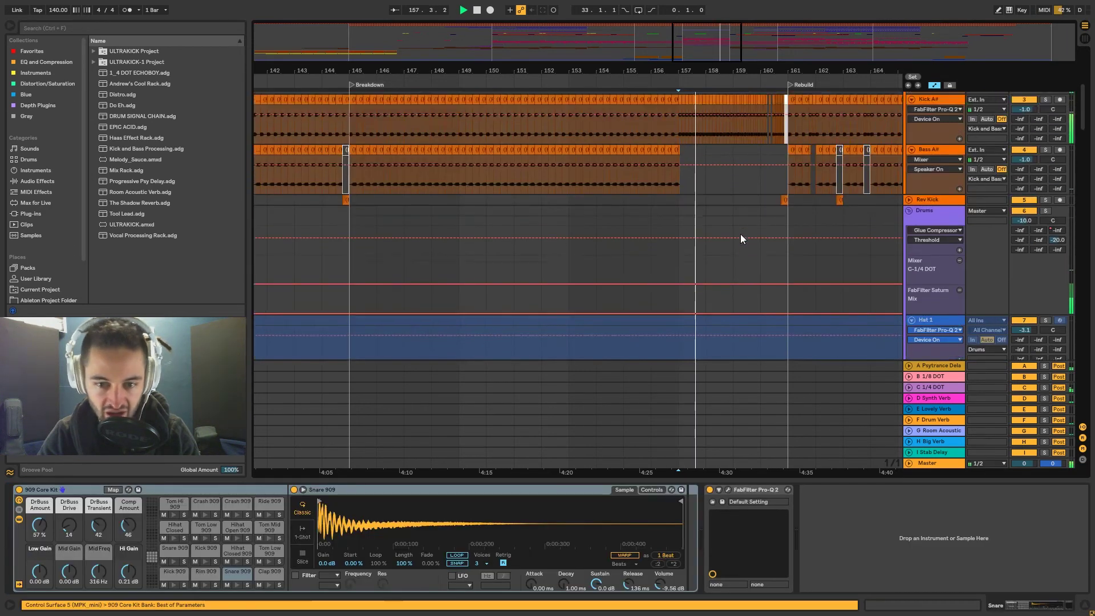
left_click_drag(760, 67, 759, 125)
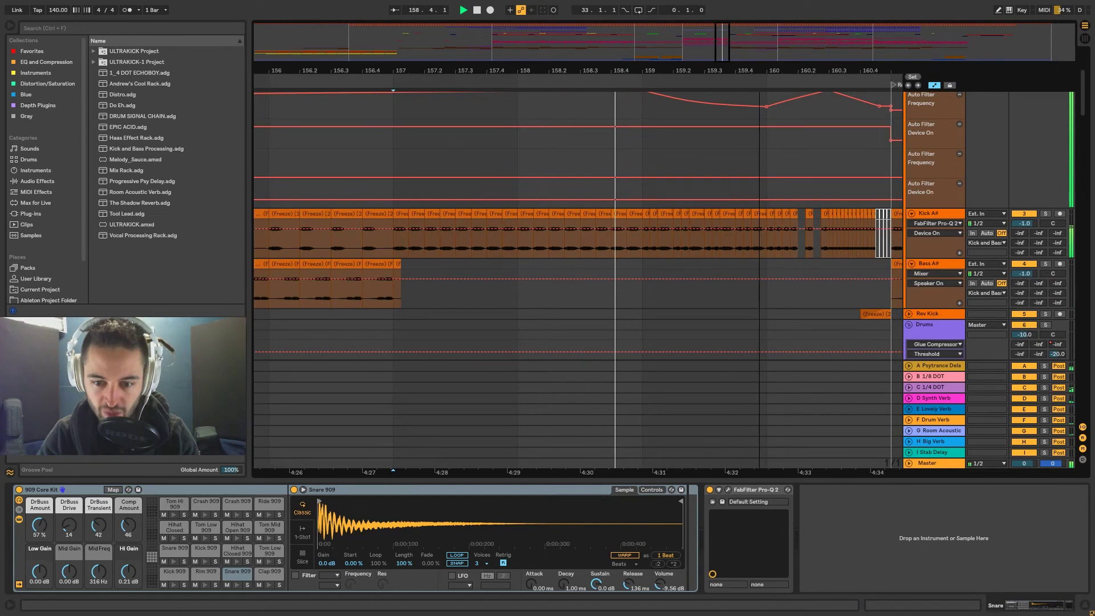
left_click(661, 216)
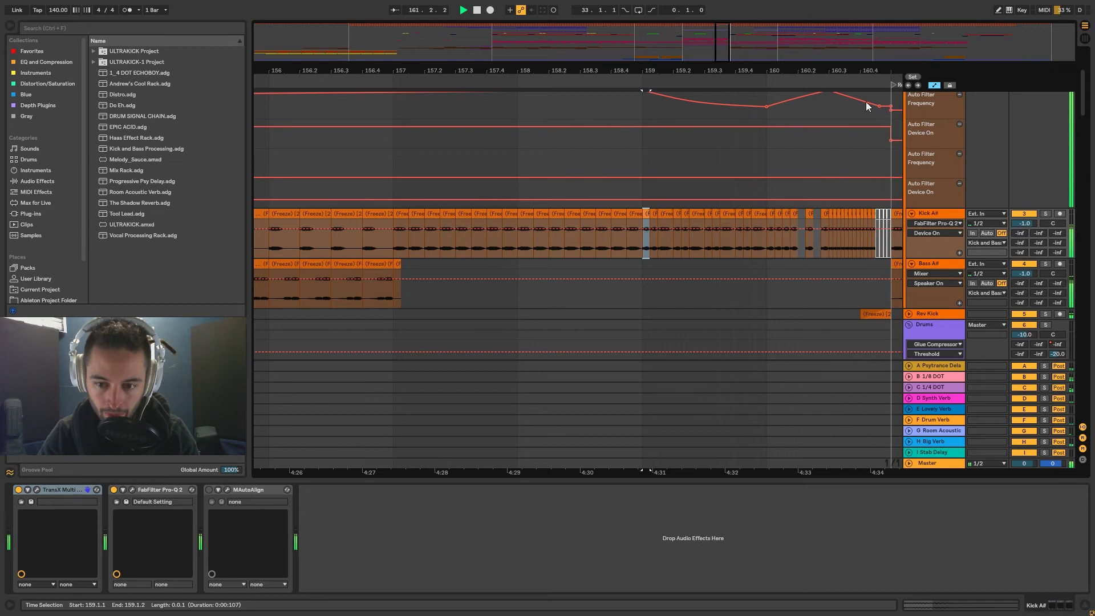
mouse_move(870, 68)
left_mouse_down()
mouse_move(583, 67)
mouse_move(582, 40)
left_mouse_up()
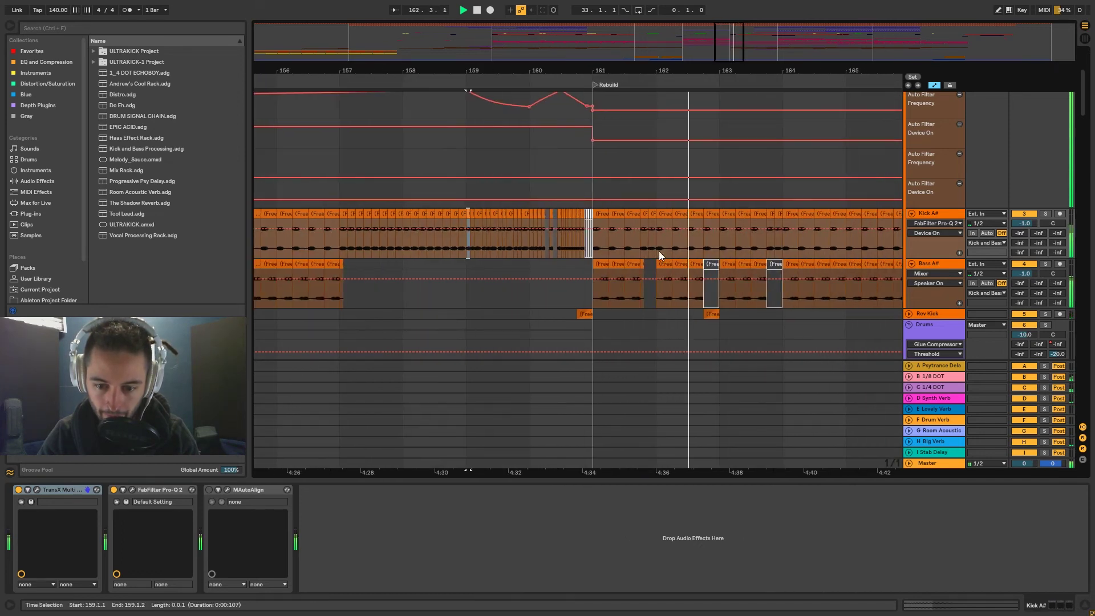
left_click(709, 311)
Step: Select the frozen Acid Roar clip at bar 163, solo its track, and play it
scroll(624, 111, "down", 3)
scroll(610, 323, "down", 10)
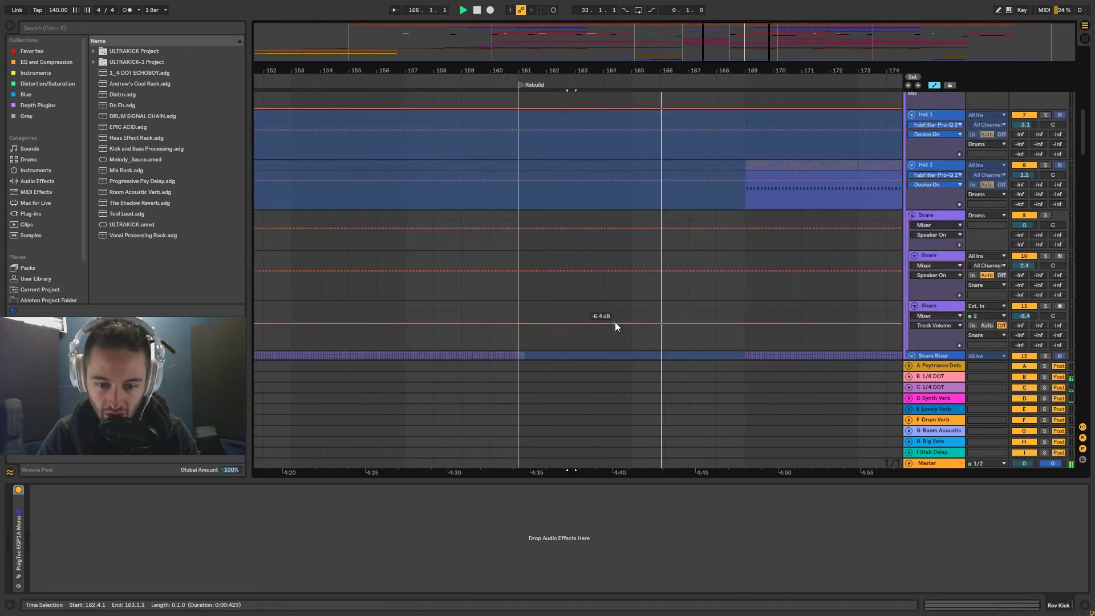
scroll(615, 325, "down", 15)
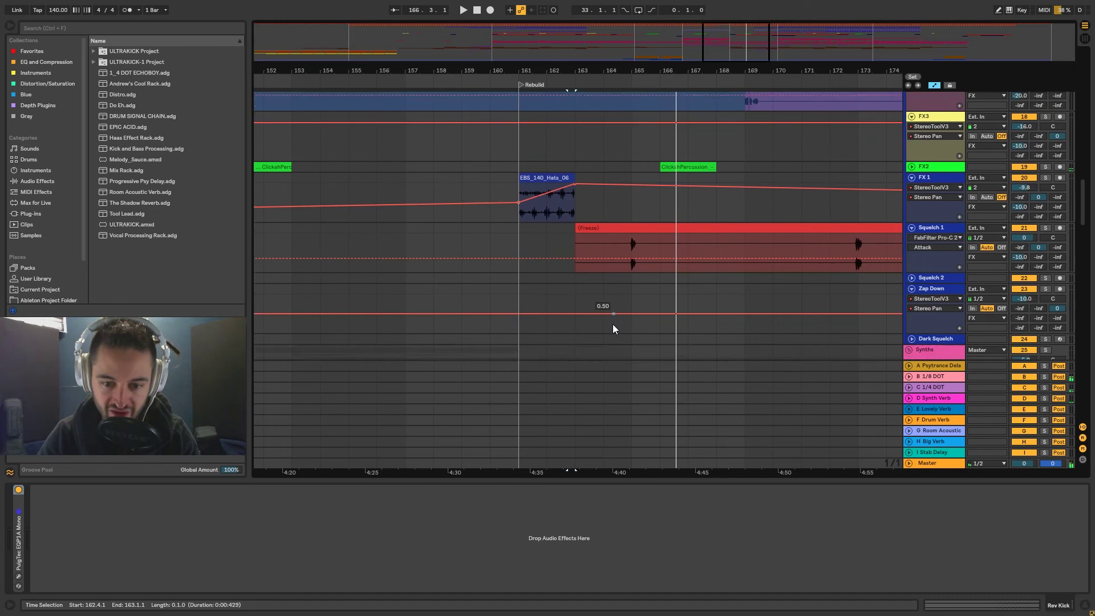
scroll(613, 324, "down", 5)
left_click(581, 254)
left_click(1045, 263)
key("space")
scroll(586, 270, "down", 2)
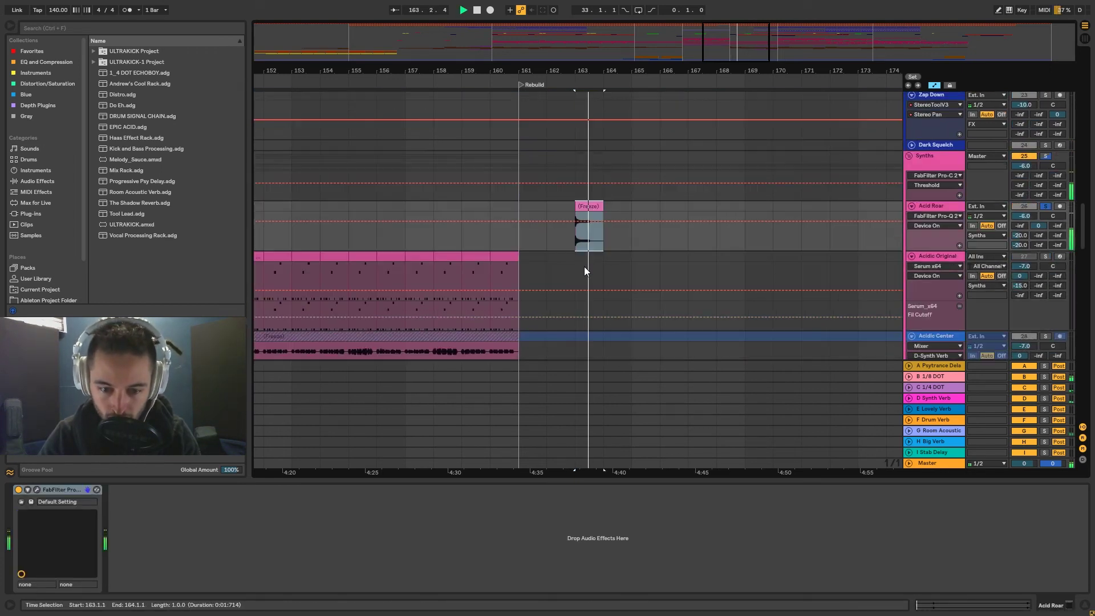
Step: Place the insert mark at bar 158 on Throaty Acid, then reselect the Acid Roar clip at bar 163
scroll(584, 267, "down", 5)
left_click(426, 278)
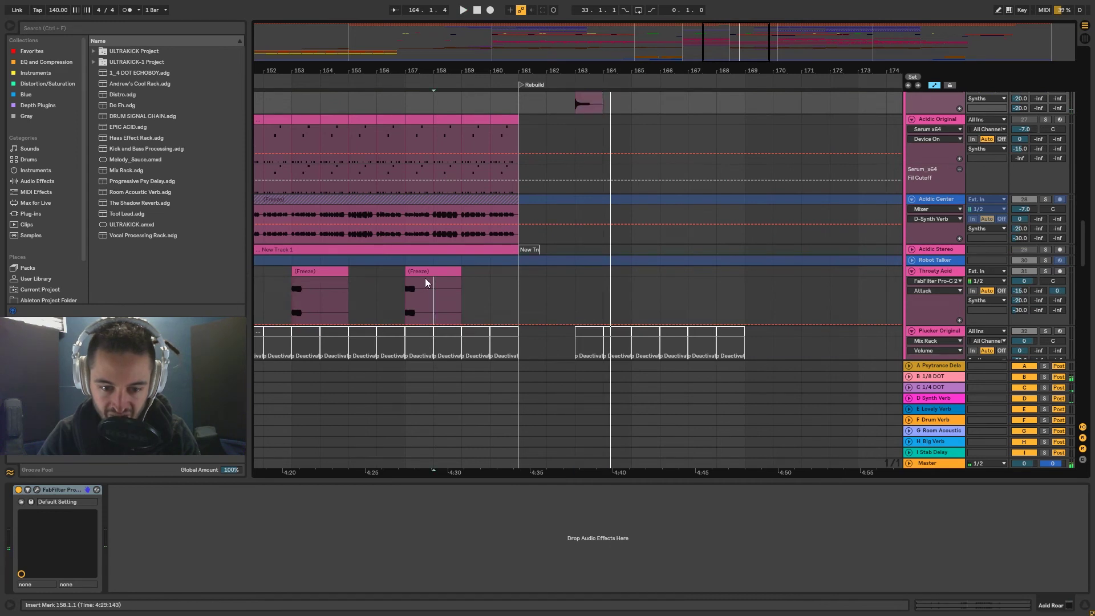
key("space")
scroll(552, 248, "up", 2)
left_click(588, 126)
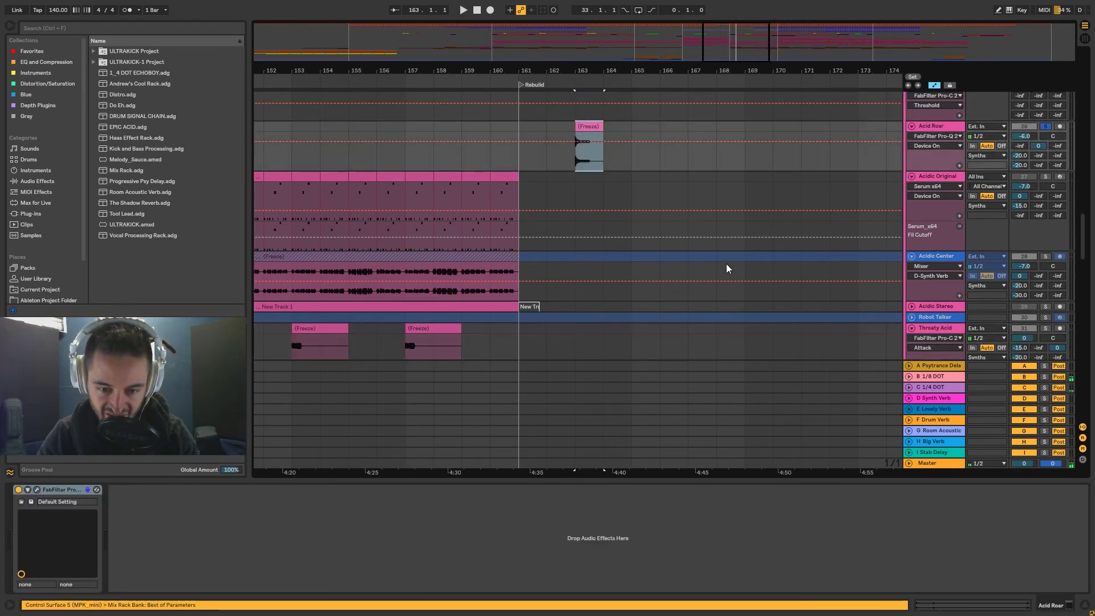
Step: Play from the Rebuild marker at bar 161 and examine the sweep, cymbal and Energy Riser tracks
left_click_drag(592, 70, 592, 39)
scroll(830, 222, "down", 10)
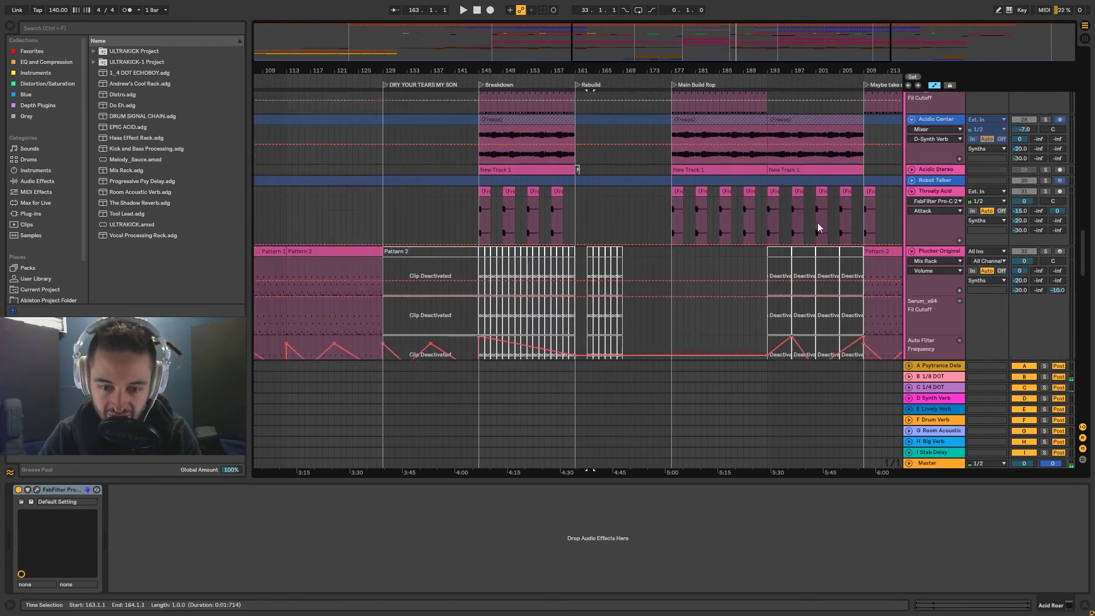
scroll(578, 224, "down", 2)
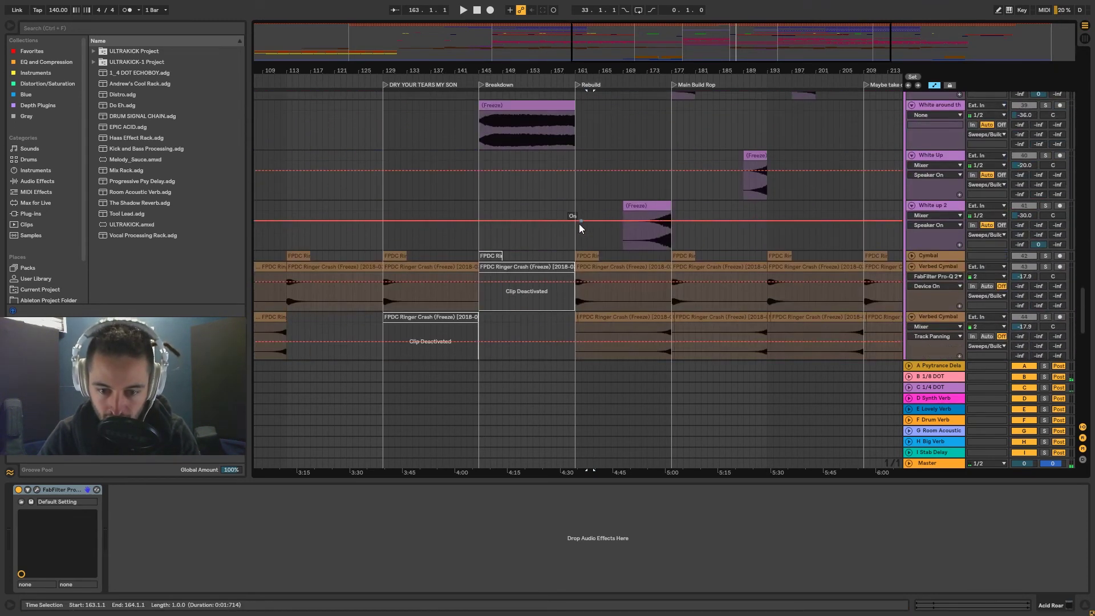
left_click(578, 212)
key("space")
scroll(582, 211, "down", 2)
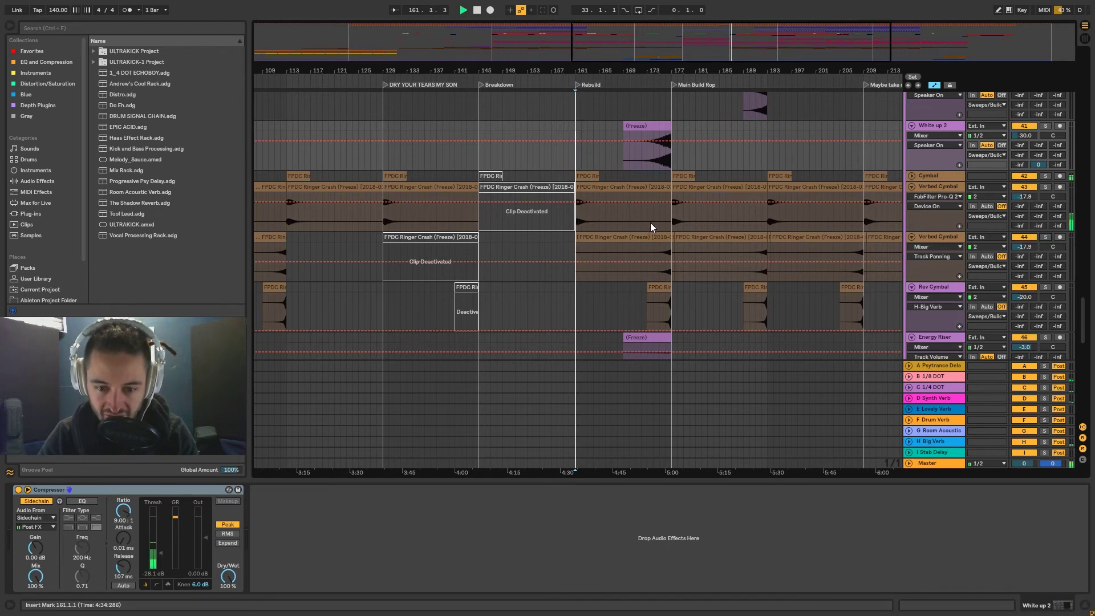
scroll(653, 222, "down", 8)
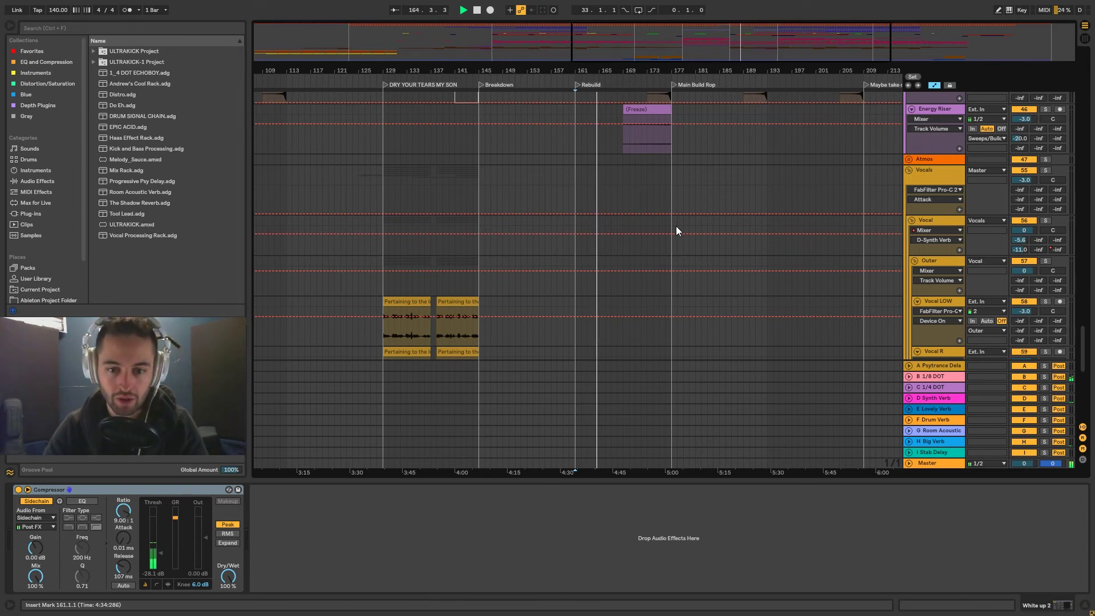
Step: Mark out the two halves of the Rebuild on the Vocals group by selecting bars 161 to 169 and 169 to 177
left_click(658, 200)
left_click_drag(588, 201, 616, 174)
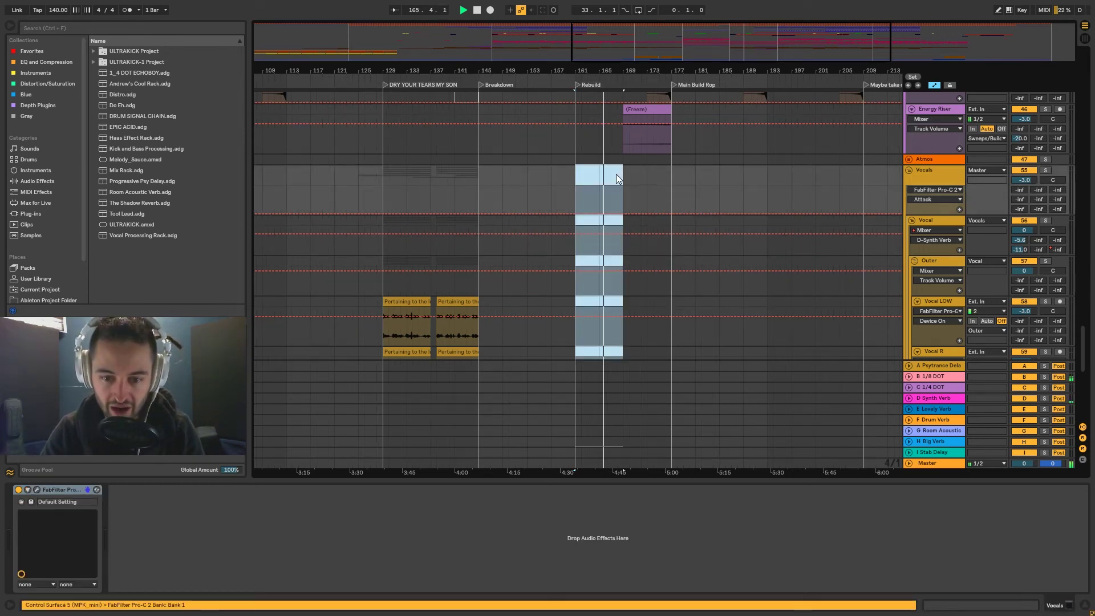
scroll(603, 188, "up", 10)
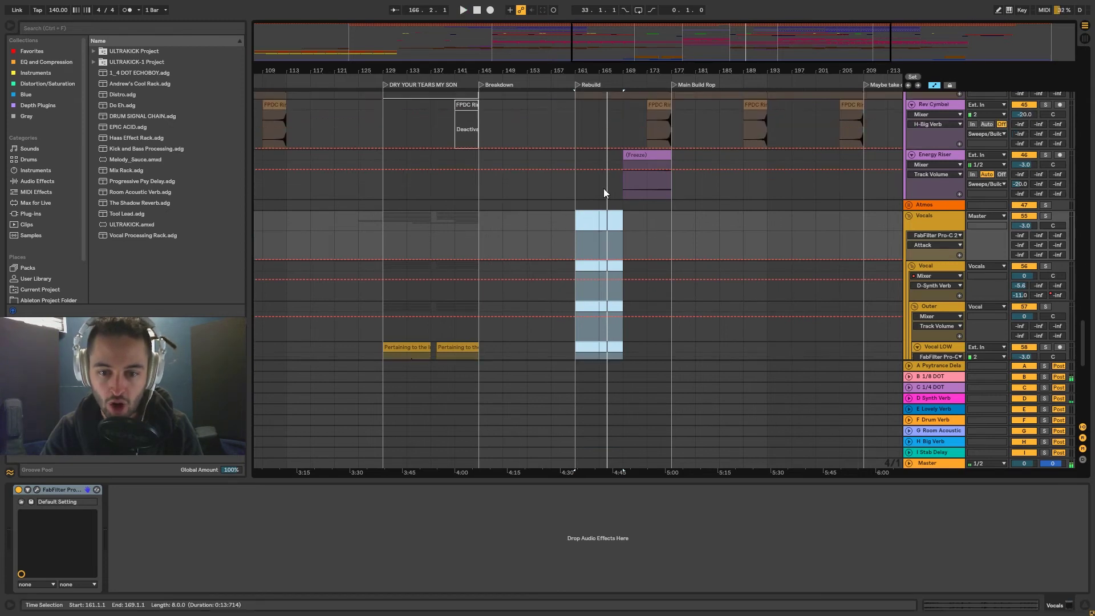
scroll(605, 191, "down", 5)
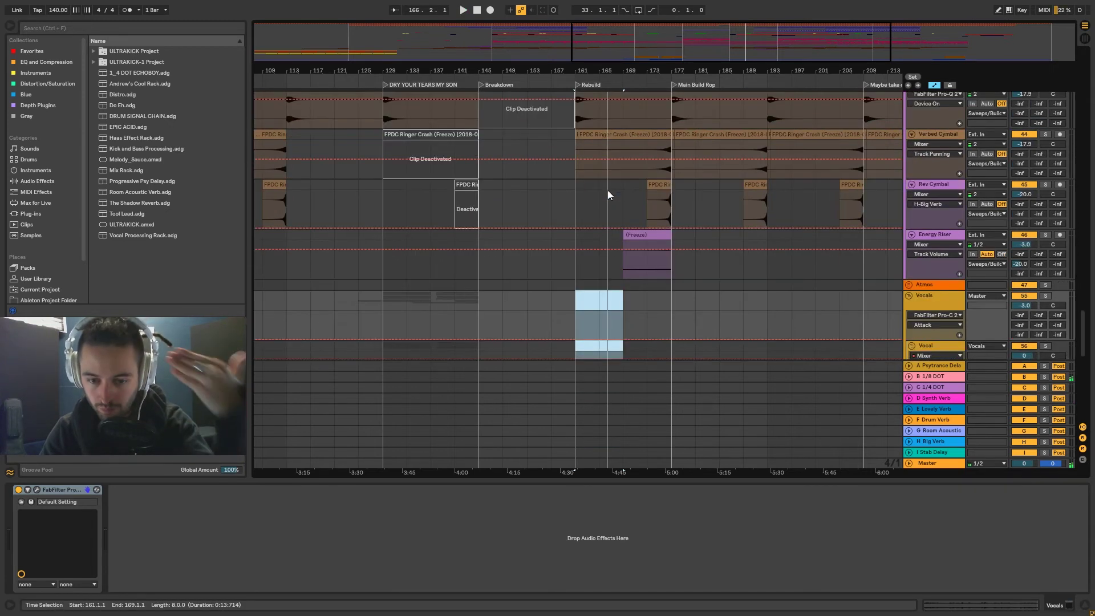
left_click_drag(634, 302, 662, 301)
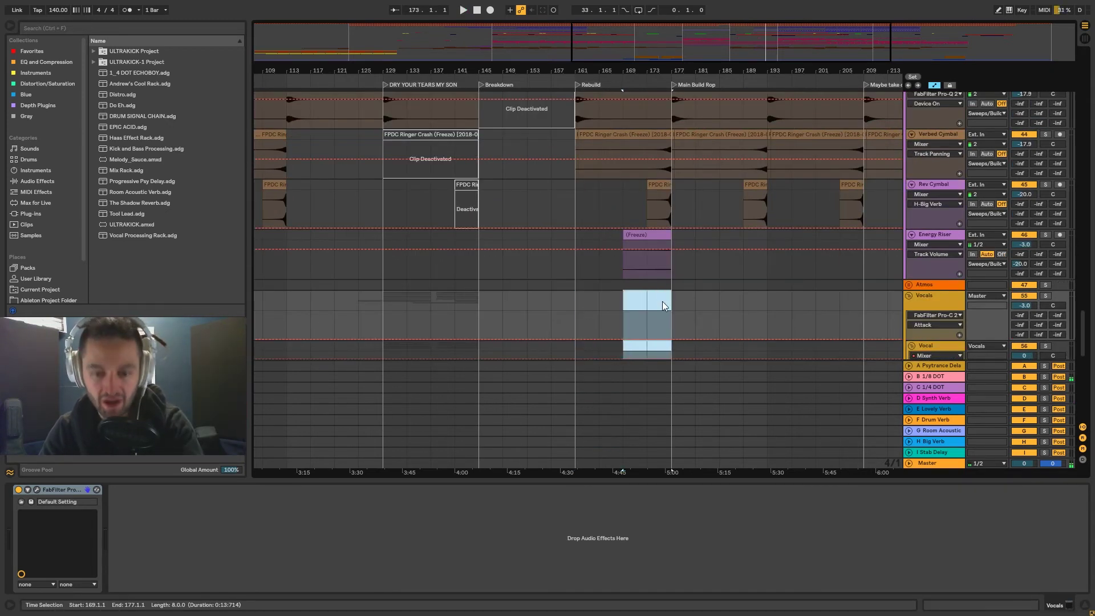
Step: Play the Rebuild from bar 165 and examine the tracks from Kick and Bass through drums and FX down to the synths
left_click(629, 304)
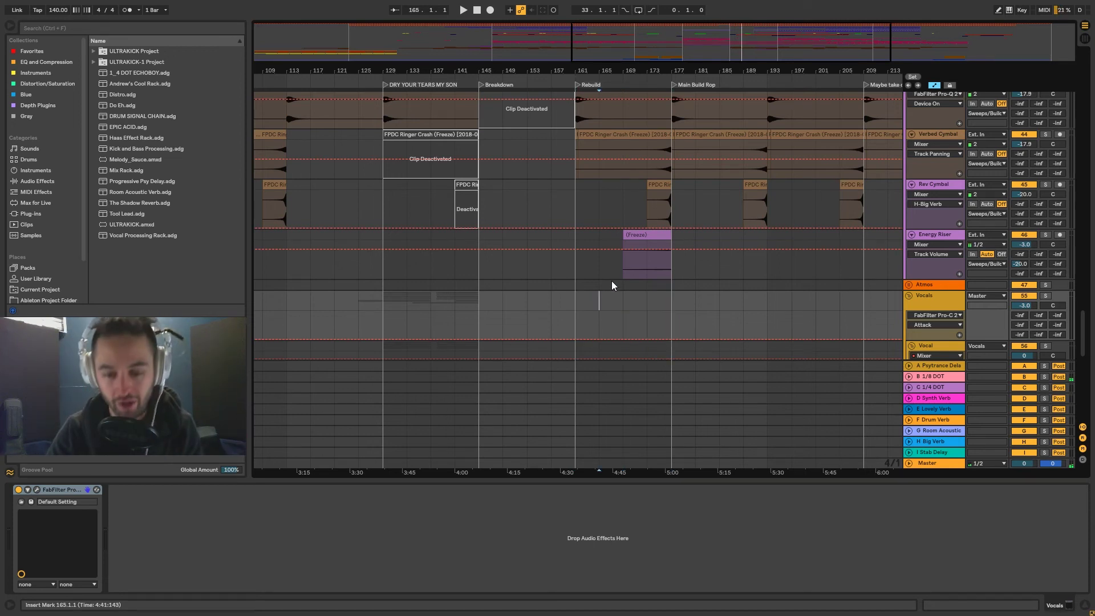
scroll(707, 214, "up", 4)
left_click_drag(1085, 345, 1091, 96)
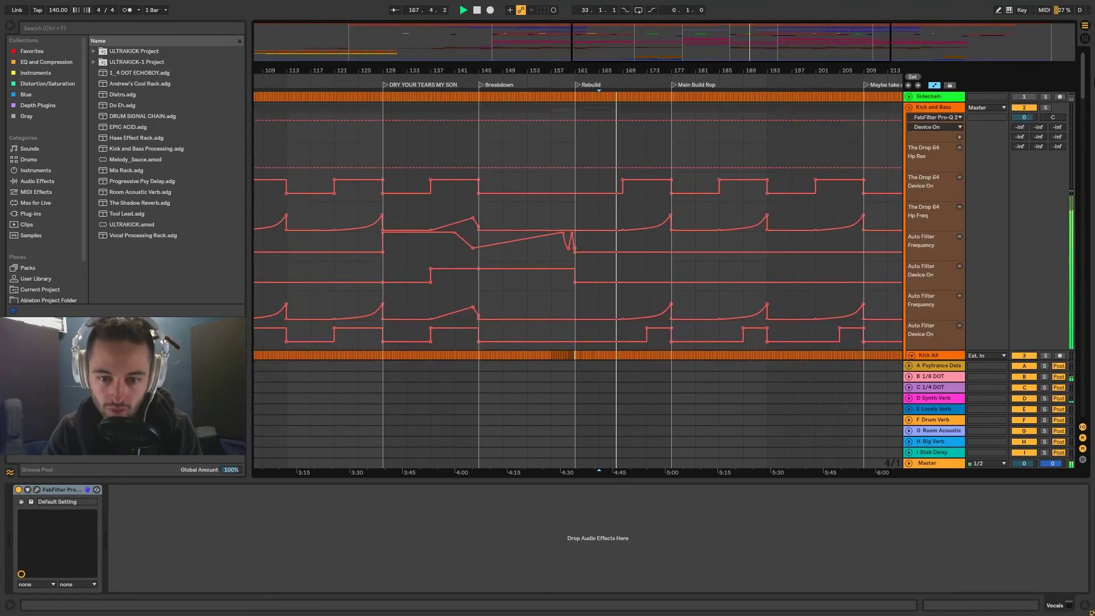
scroll(734, 182, "down", 8)
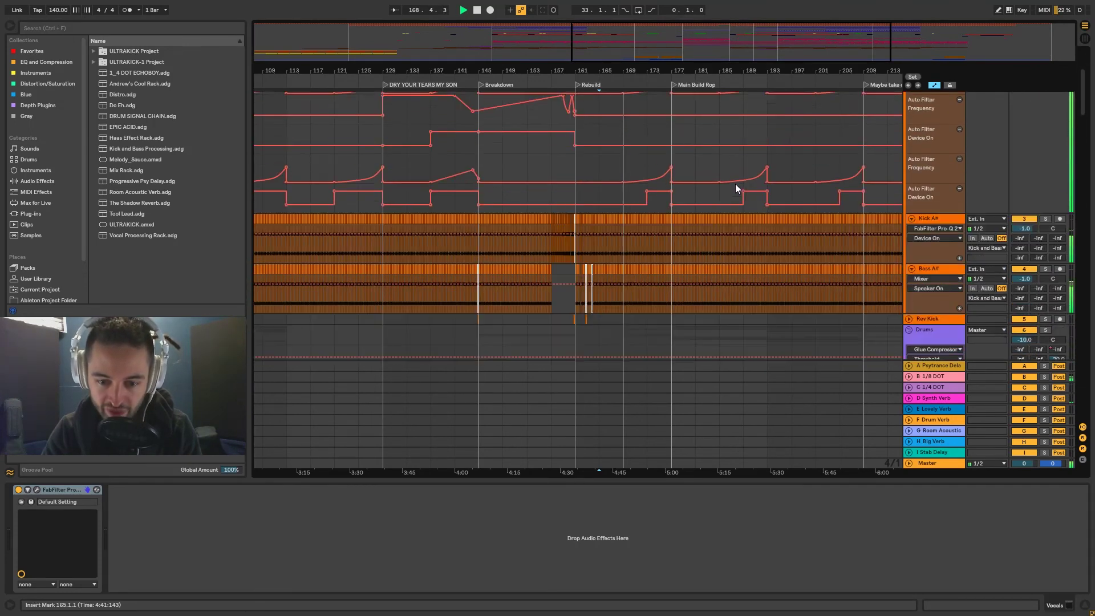
scroll(741, 186, "down", 10)
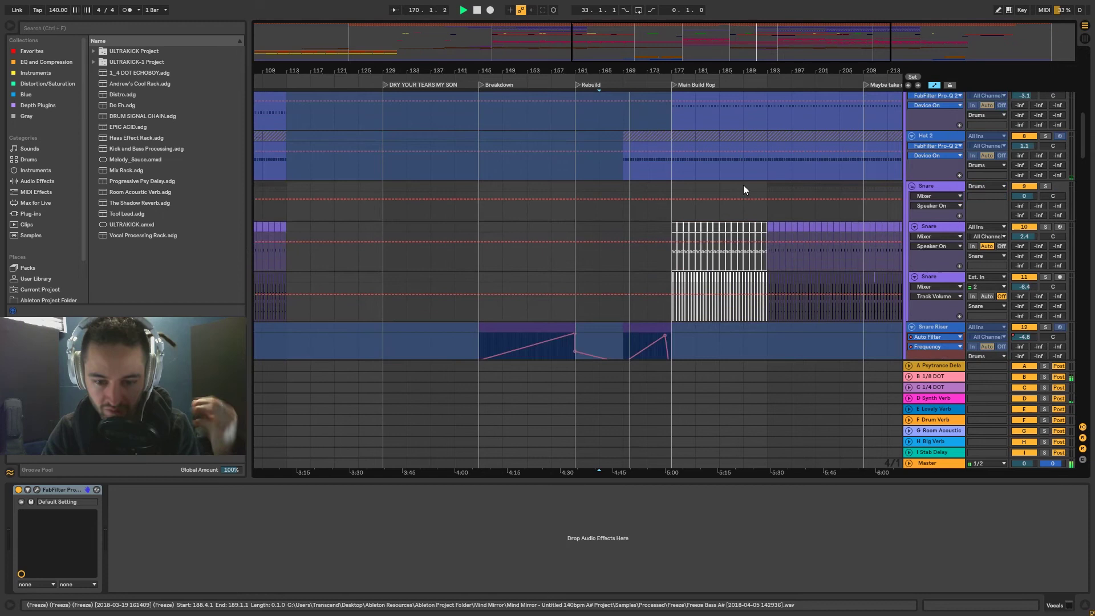
scroll(741, 190, "down", 10)
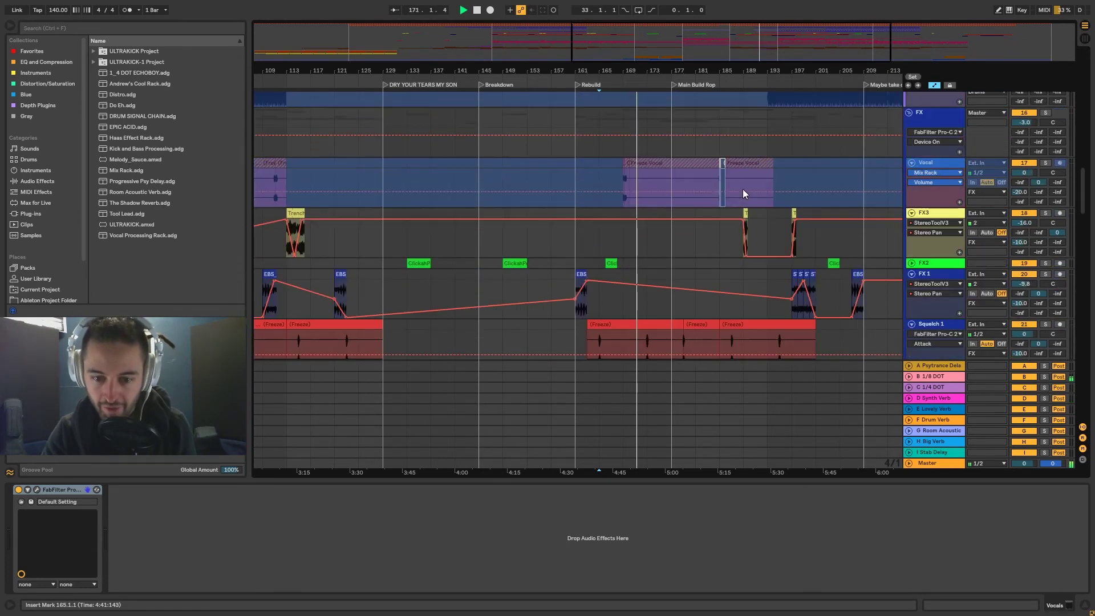
scroll(742, 189, "down", 10)
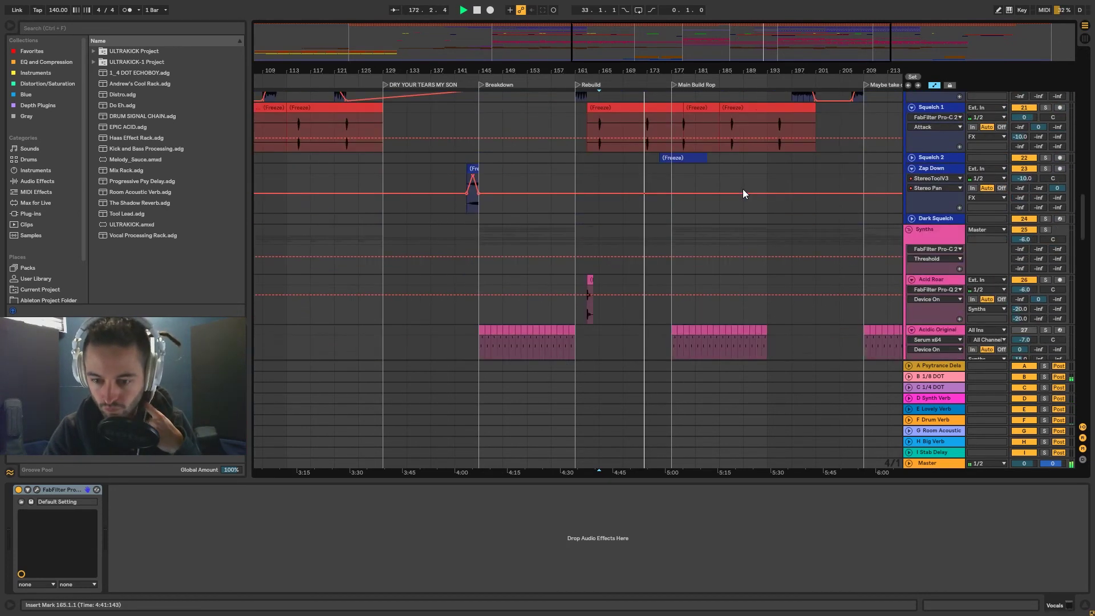
scroll(742, 191, "down", 5)
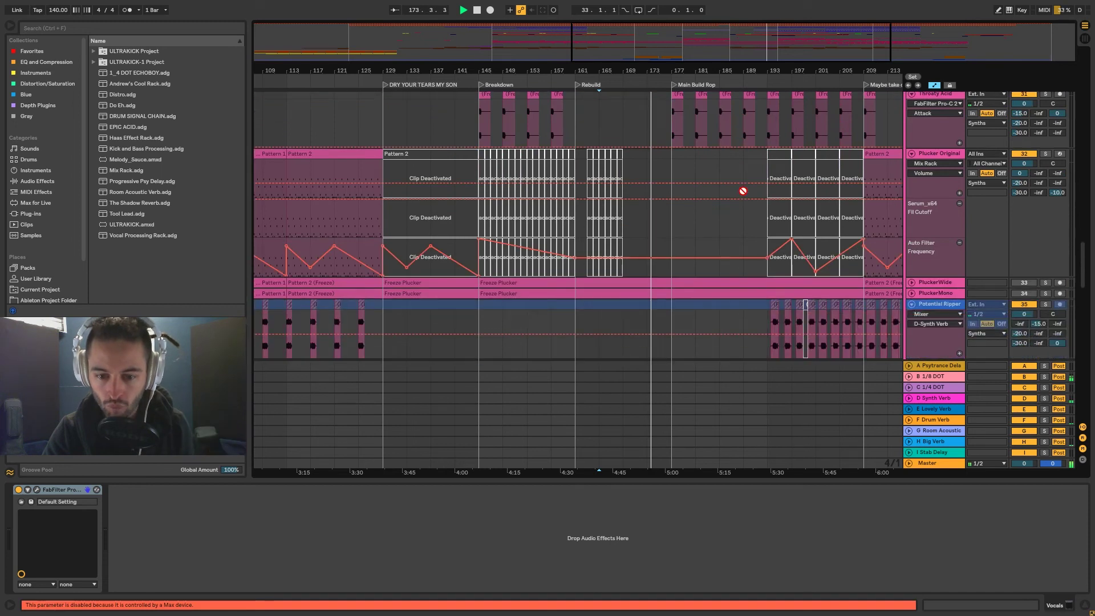
Step: Keep playing from the Rebuild into the Main Build Rop and examine the tracks from the synths up through FX to the drums
scroll(742, 190, "down", 3)
scroll(742, 191, "up", 12)
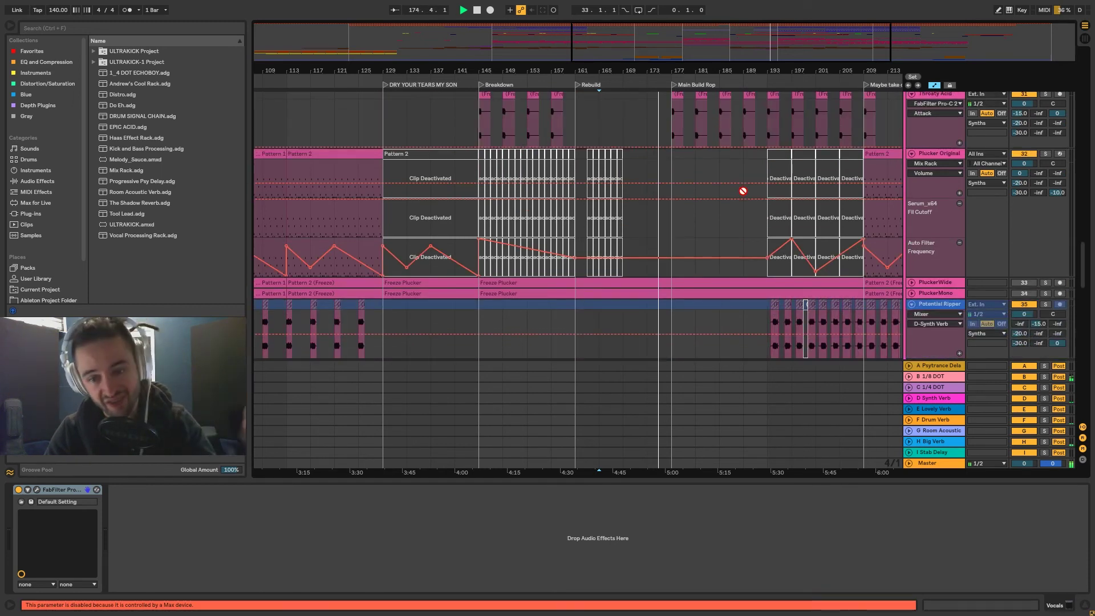
scroll(741, 197, "up", 6)
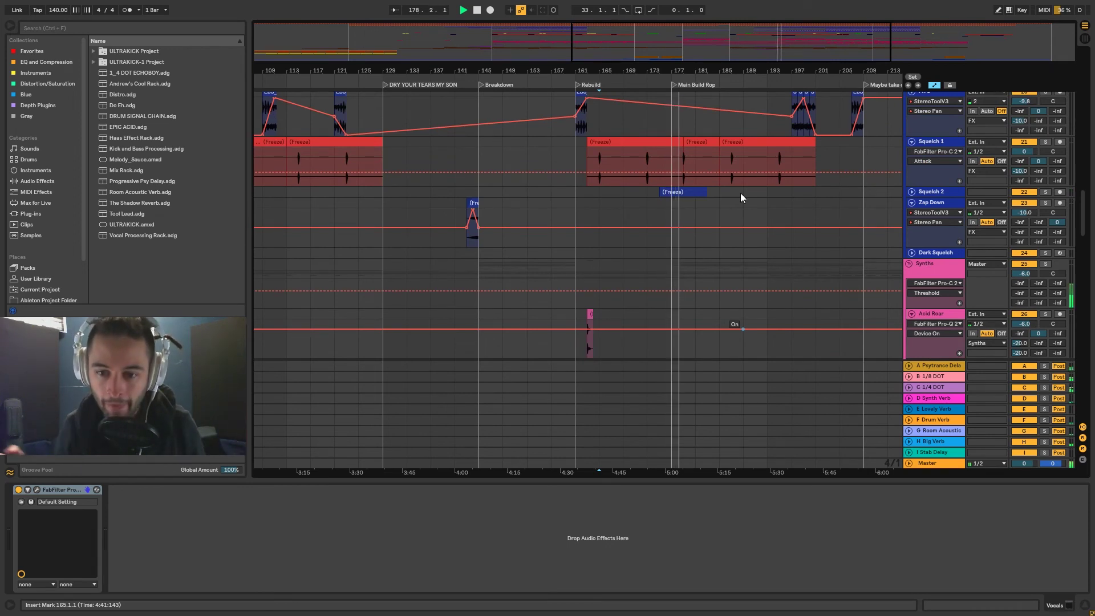
scroll(740, 196, "up", 5)
scroll(740, 193, "up", 10)
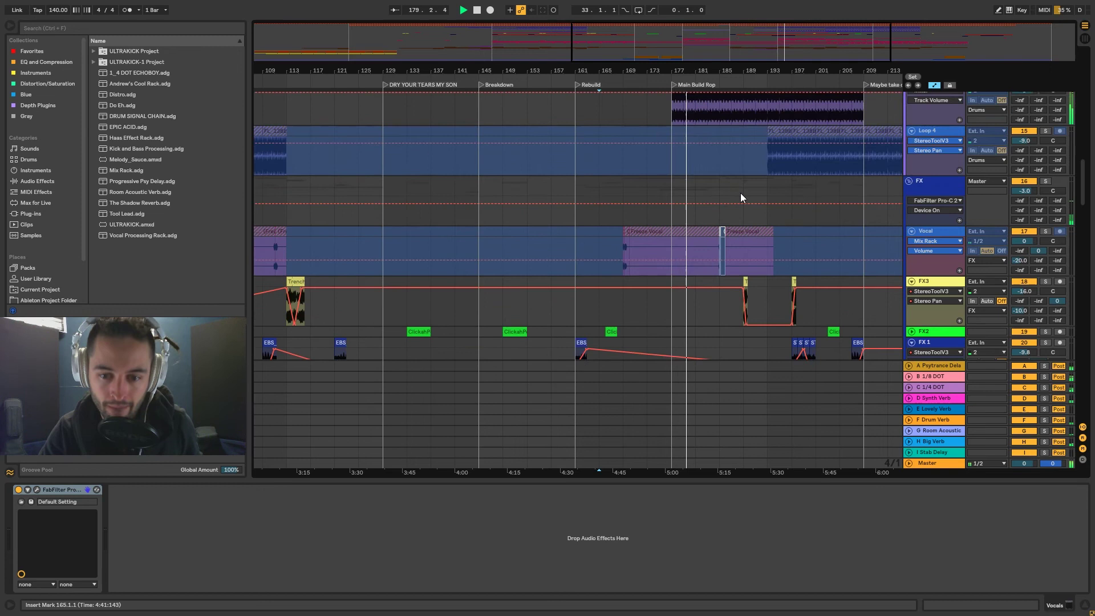
scroll(747, 195, "up", 10)
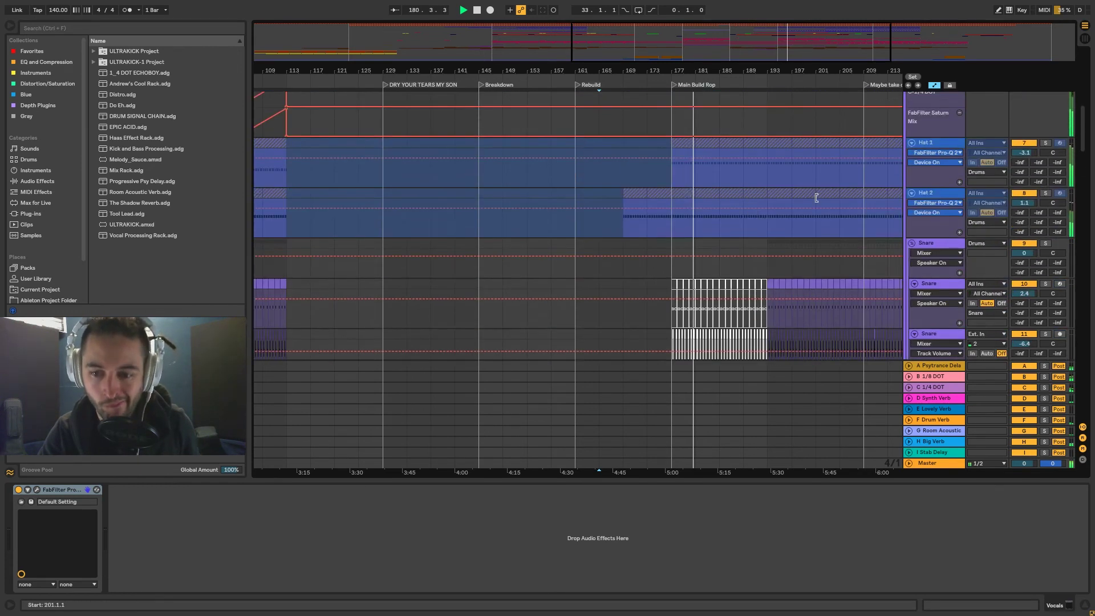
Step: Fold the Drums, Kick and Bass and FX groups, and widen the timeline to take in the End marker
left_click(910, 181)
scroll(881, 243, "up", 8)
mouse_move(793, 66)
left_mouse_down()
mouse_move(587, 62)
mouse_move(587, 41)
left_mouse_up()
scroll(871, 319, "up", 2)
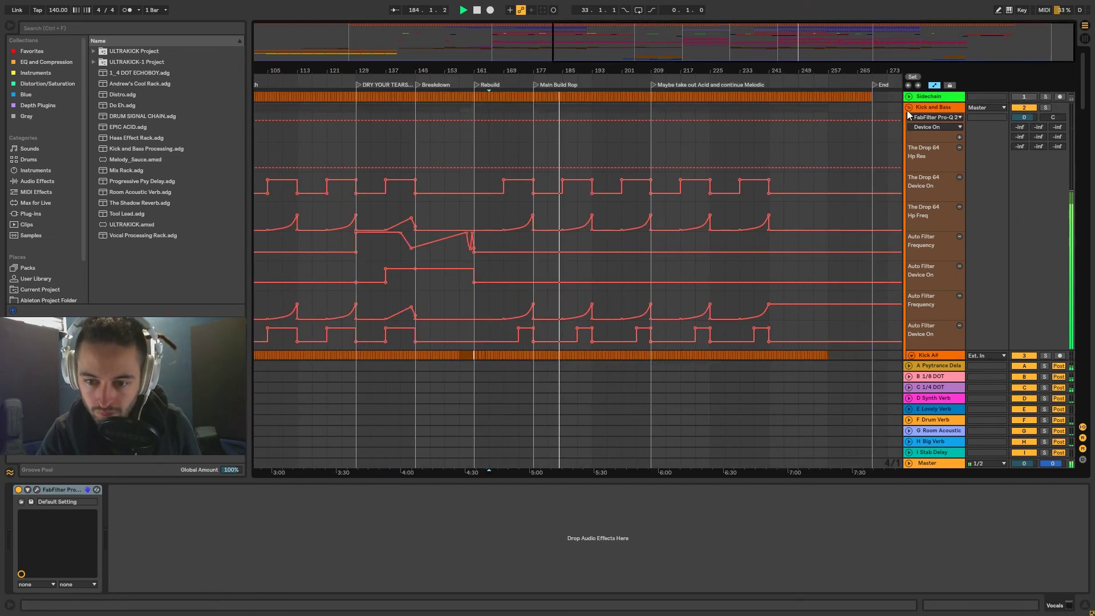
scroll(883, 200, "down", 8)
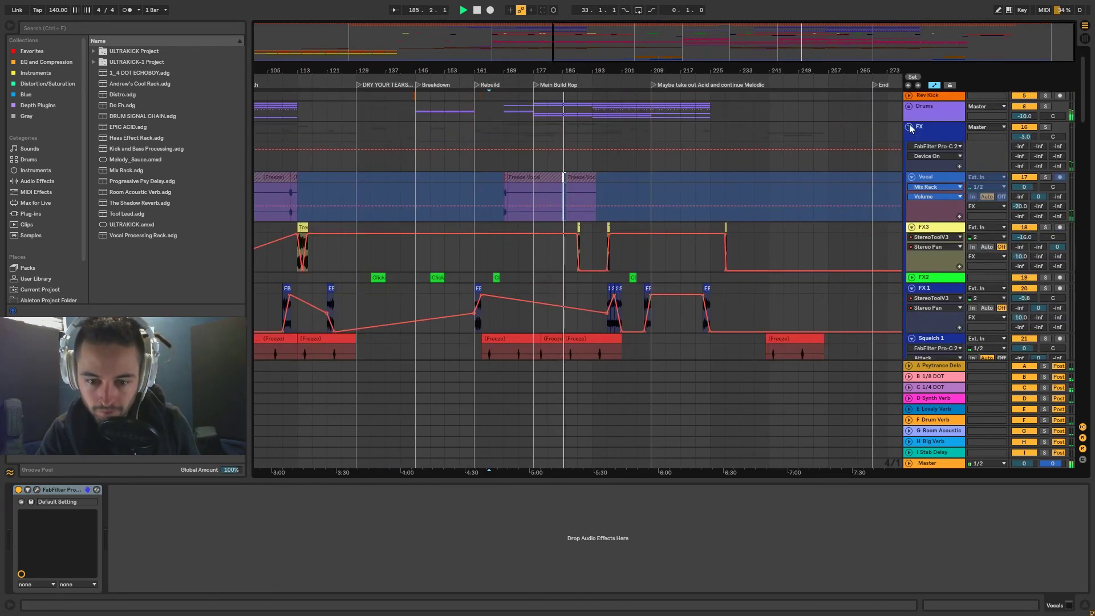
Step: Play the Main Build Rop and examine the synth, sweep, cymbal and vocal tracks, returning up to the Synths group
scroll(830, 252, "down", 10)
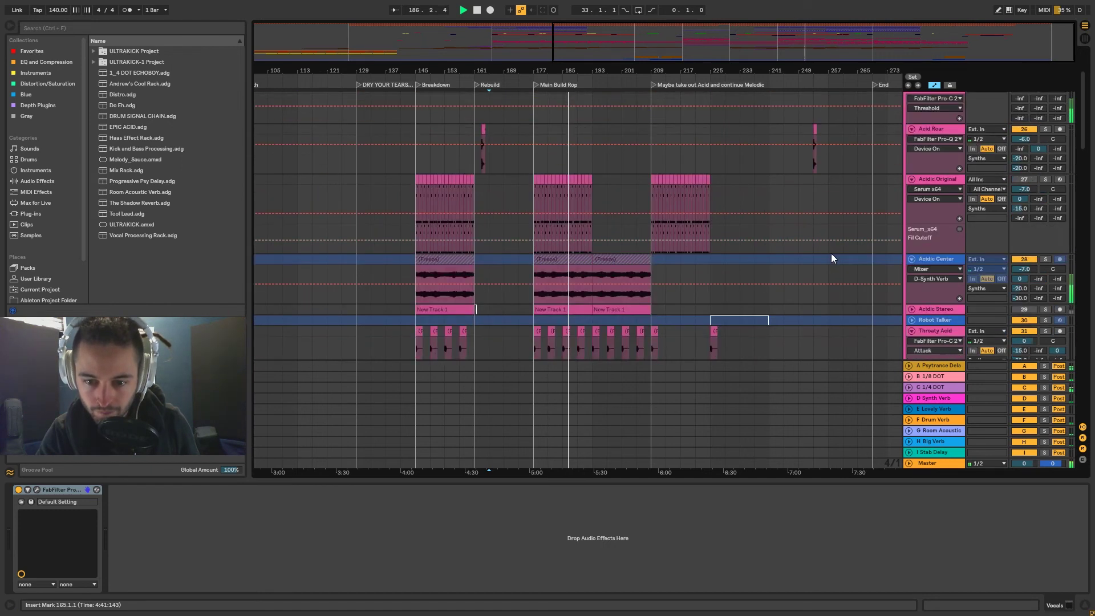
scroll(832, 254, "down", 10)
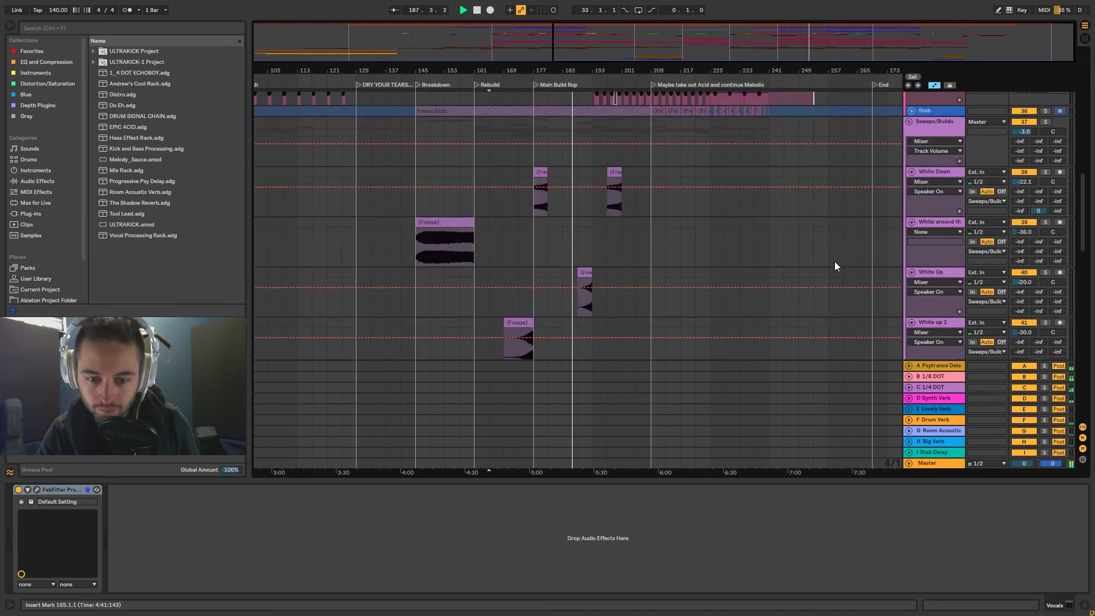
scroll(834, 262, "down", 8)
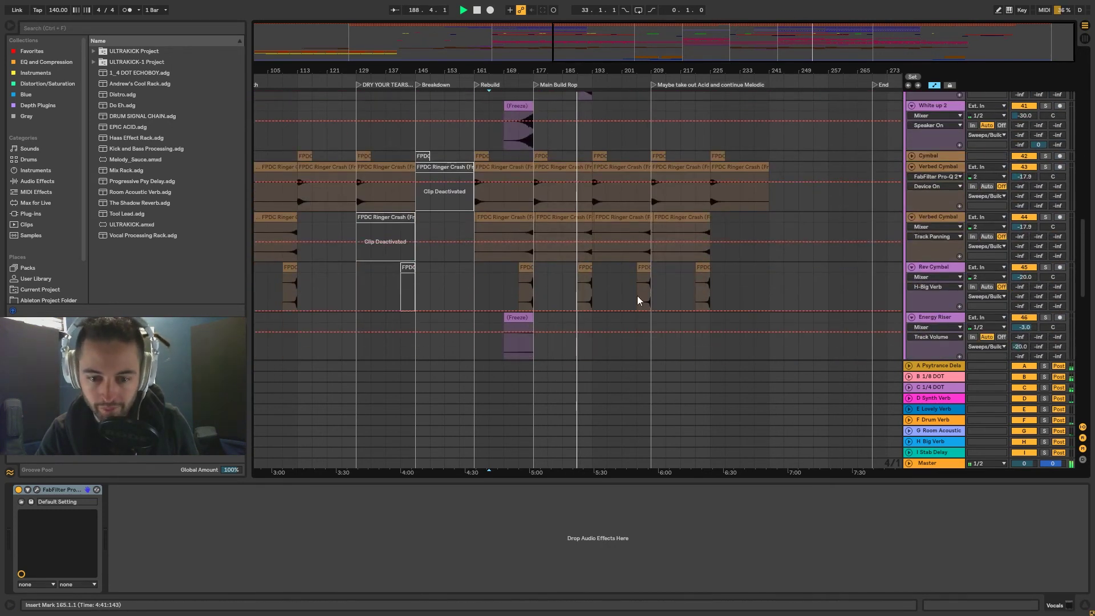
scroll(637, 296, "down", 10)
scroll(690, 282, "down", 4)
scroll(684, 286, "up", 8)
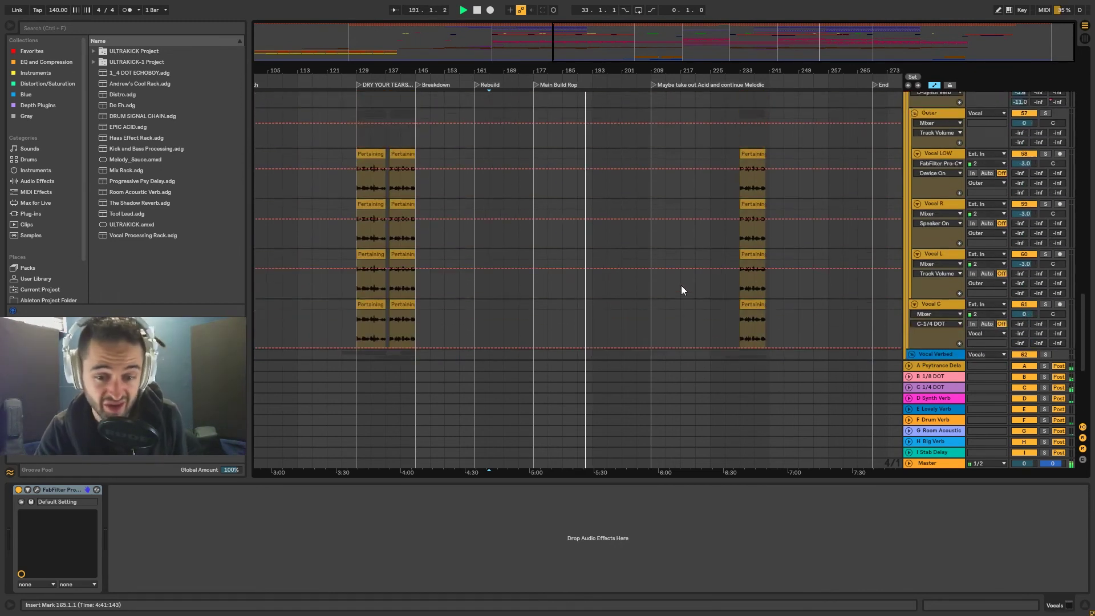
scroll(681, 285, "up", 8)
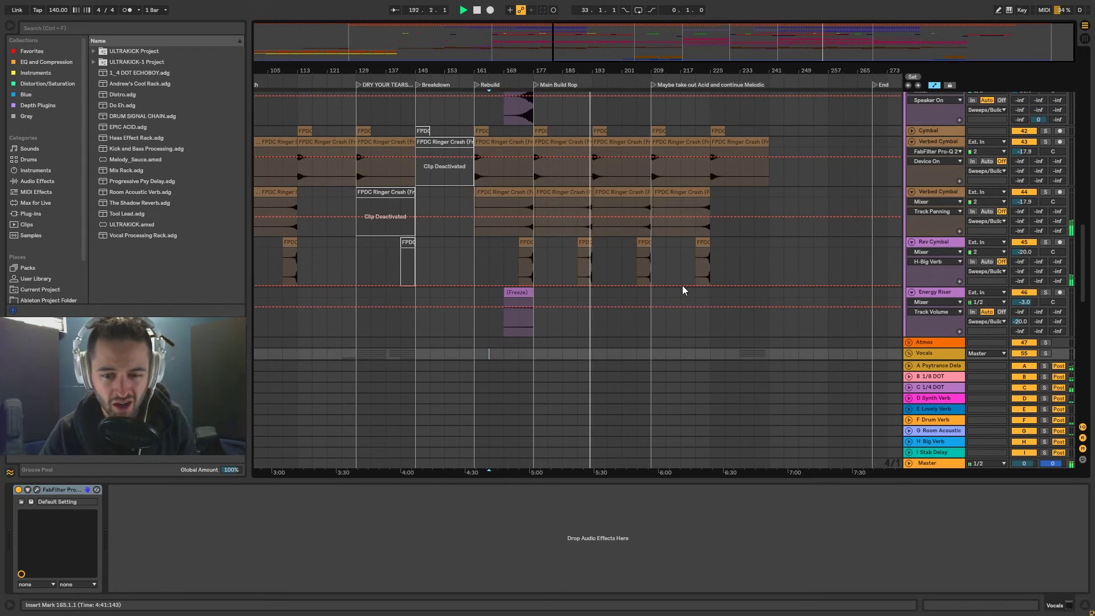
scroll(683, 289, "up", 2)
scroll(683, 289, "up", 1)
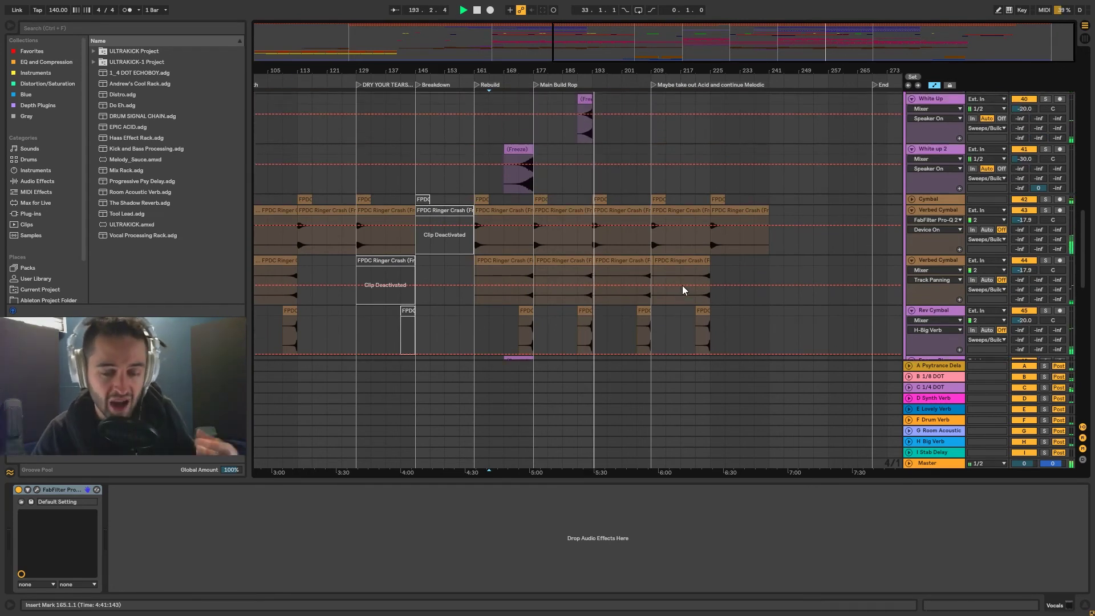
scroll(683, 288, "up", 6)
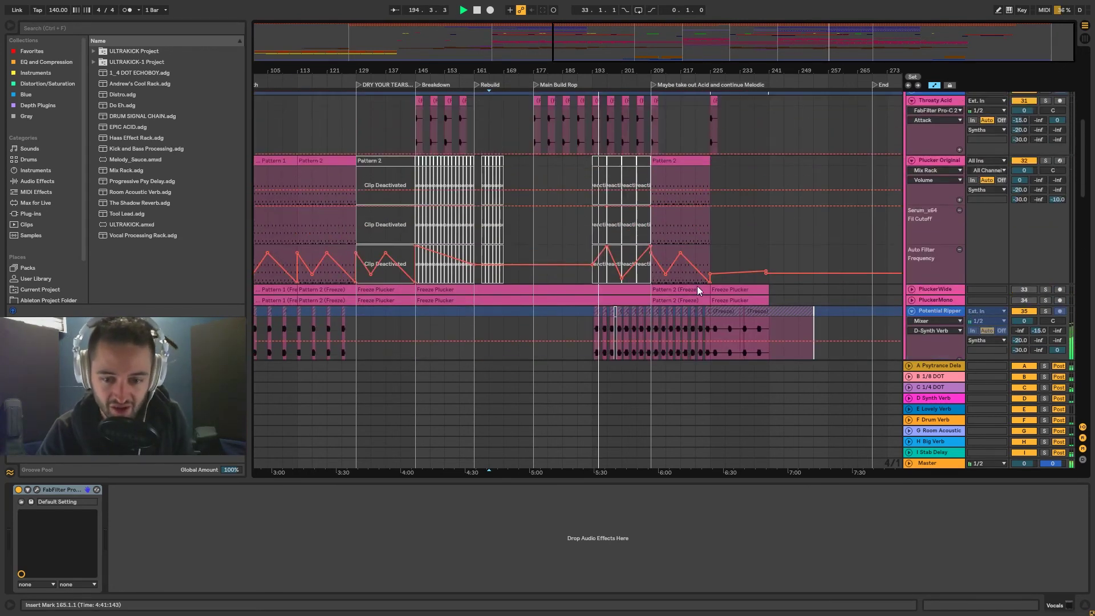
scroll(697, 287, "up", 10)
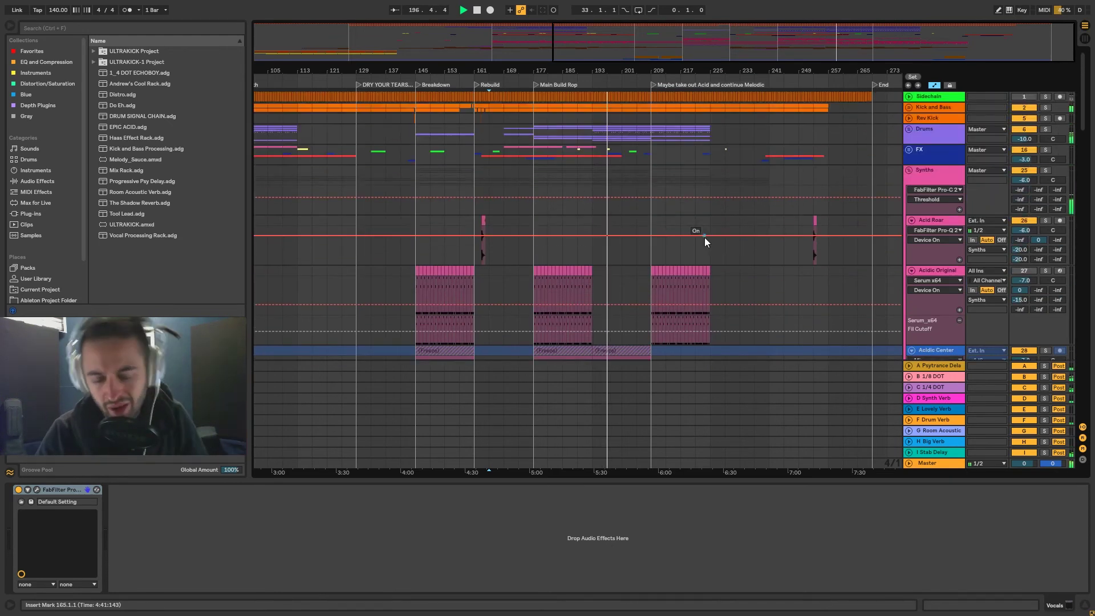
Step: Play the second half of the Main Build Rop and examine the tracks from Acidic Center down to Atmos
scroll(705, 240, "down", 8)
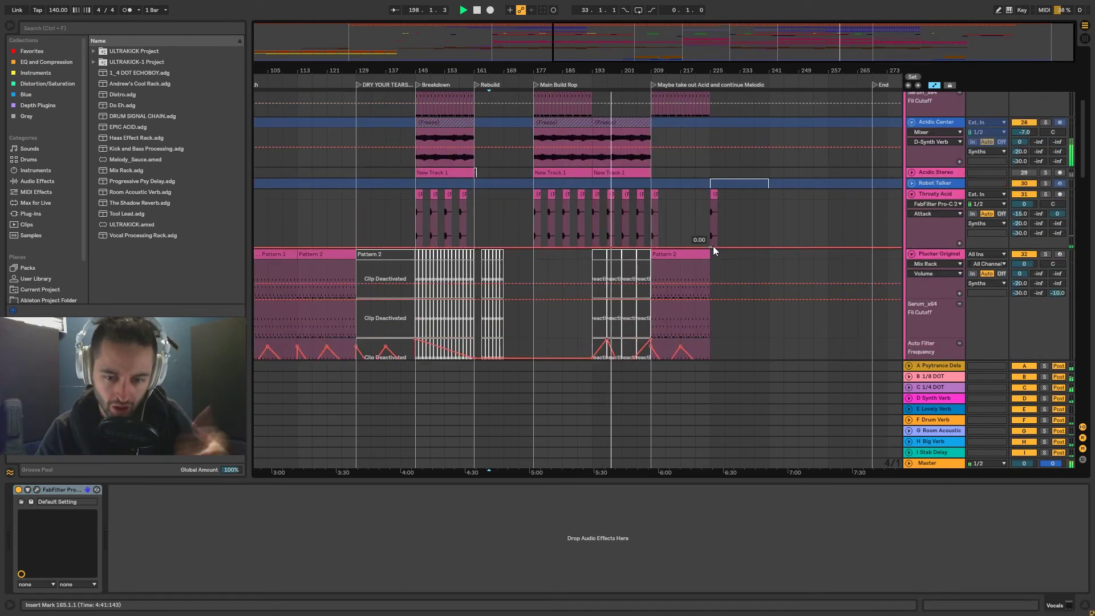
scroll(714, 249, "down", 6)
scroll(714, 247, "down", 1)
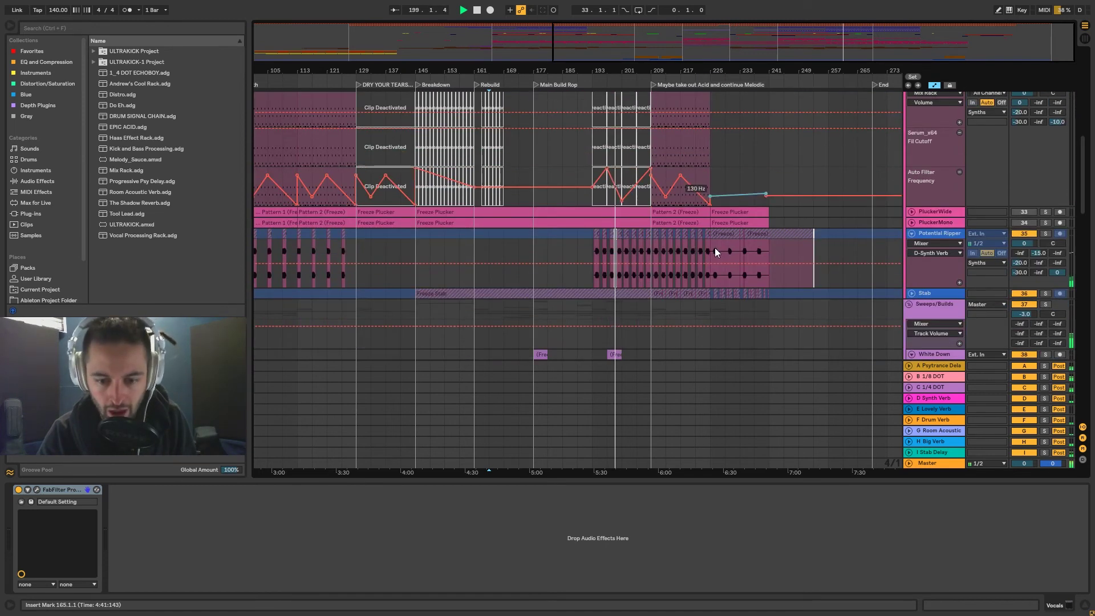
scroll(720, 251, "down", 6)
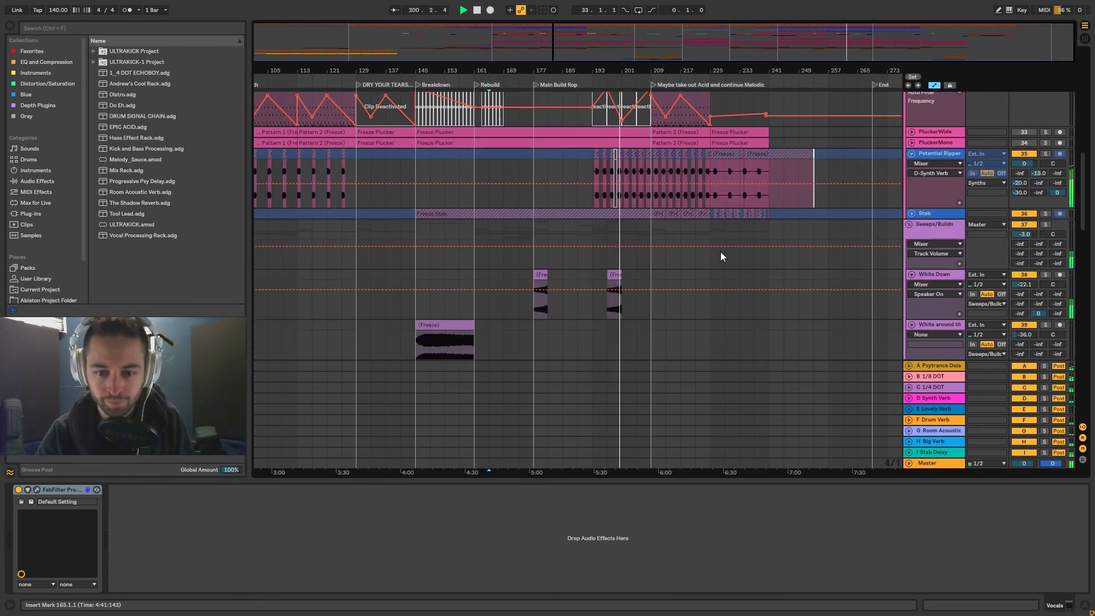
scroll(721, 253, "down", 10)
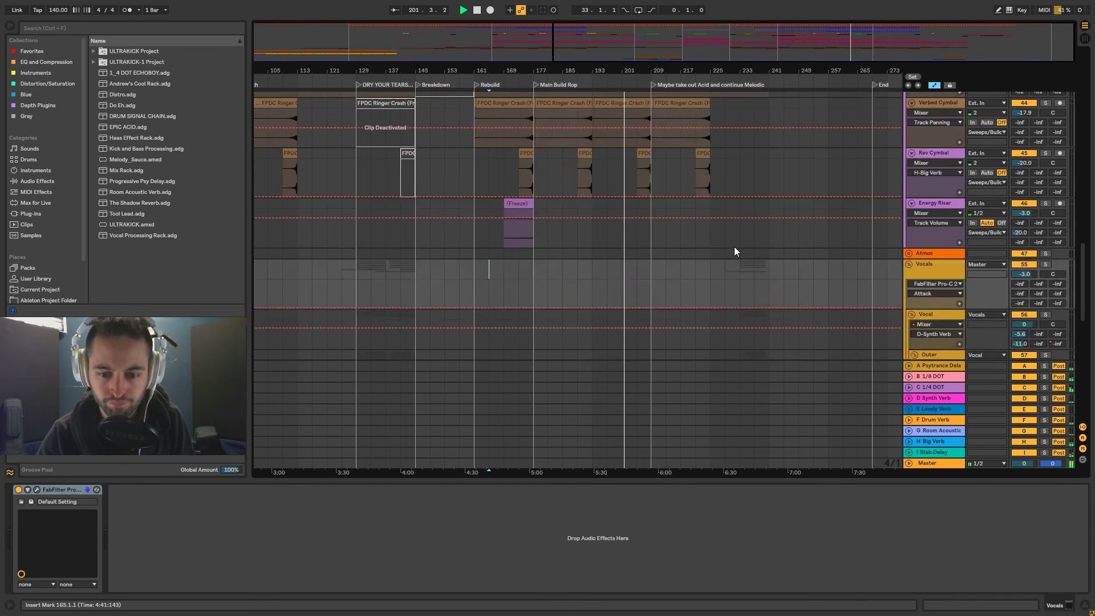
scroll(734, 248, "down", 10)
left_click_drag(1077, 320, 1085, 376)
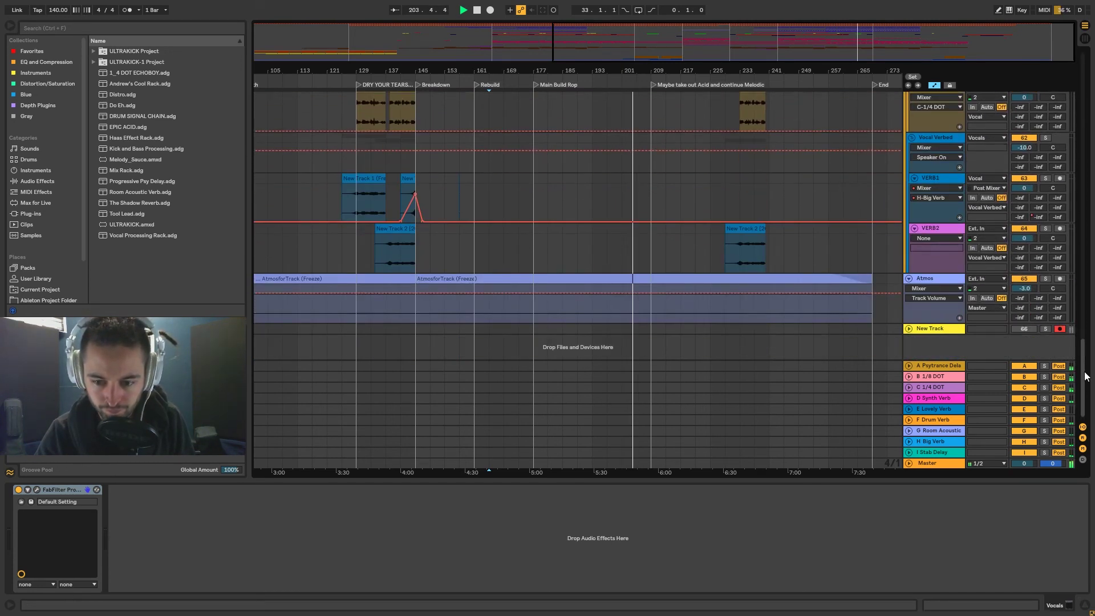
Step: Fold the Synths, Sweeps/Builds and Vocals groups, and place the insert mark at bar 209 on Drums
left_click_drag(1085, 376, 1078, 54)
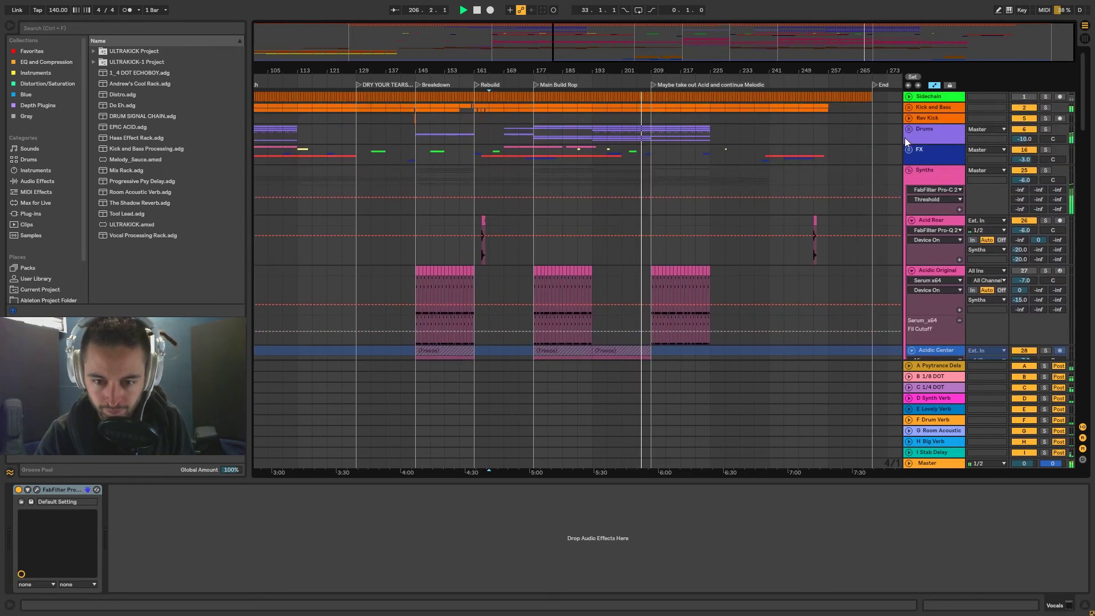
left_click(909, 170)
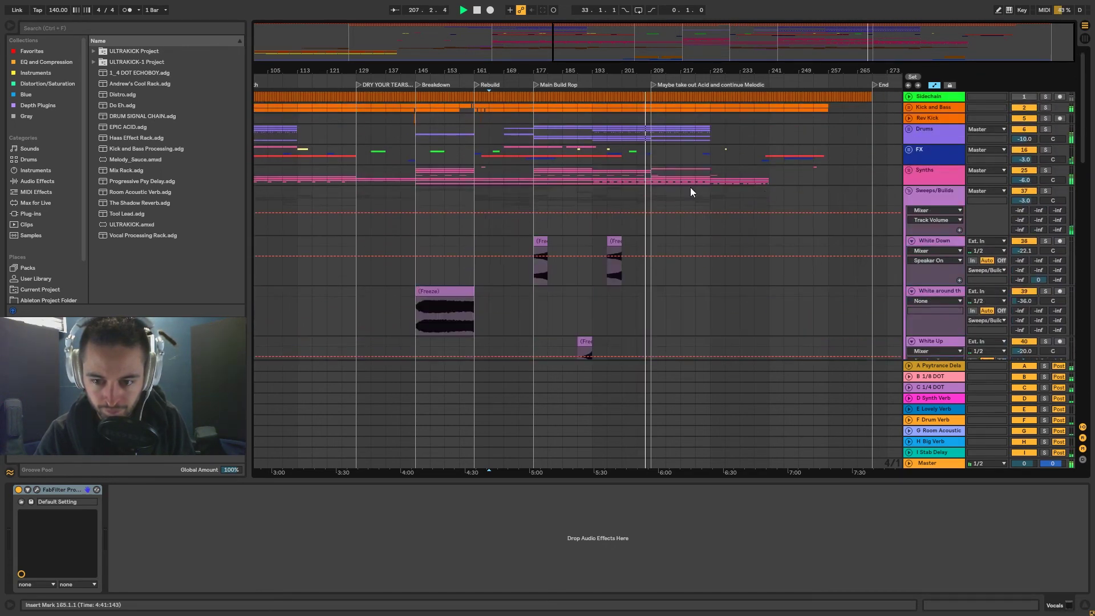
left_click(908, 190)
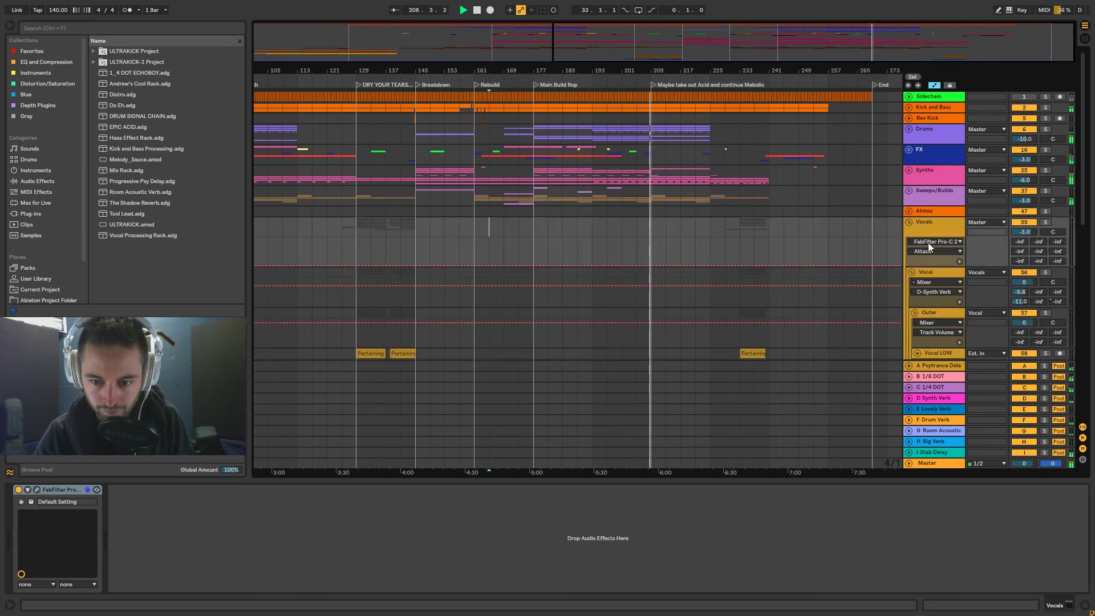
left_click(909, 222)
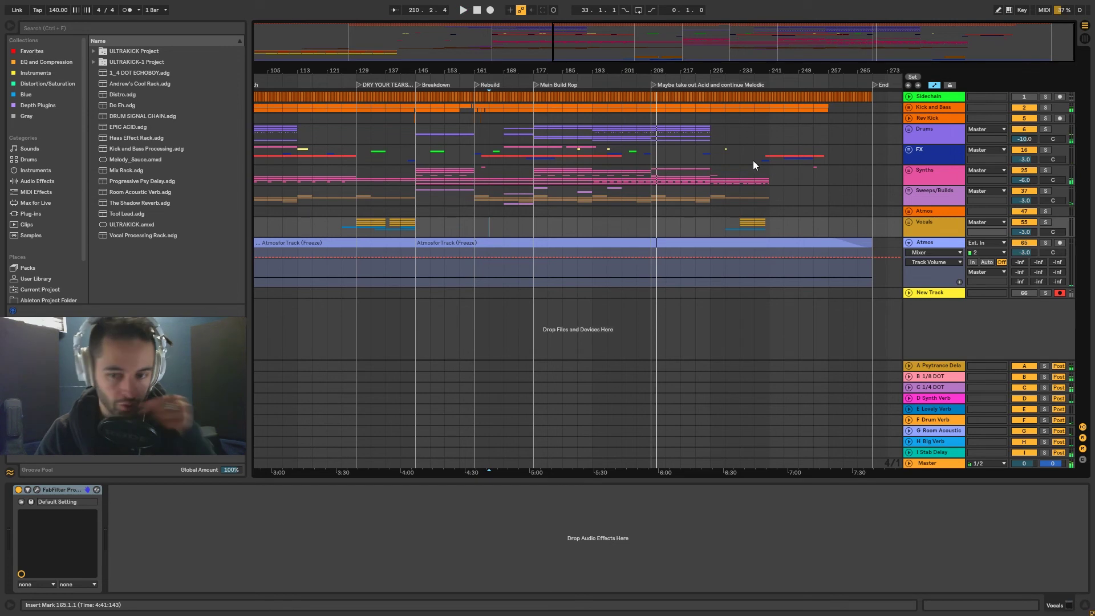
left_click(651, 136)
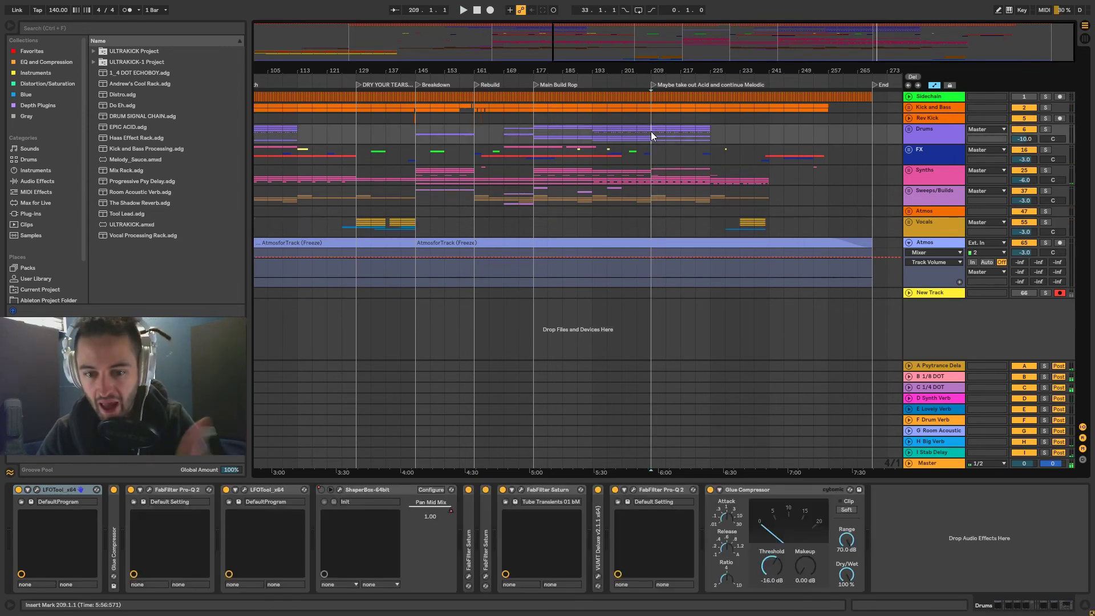
Step: Unfold the Synths group and play the Acidic Center clip soloed from bar 193
left_click_drag(408, 72, 347, 135)
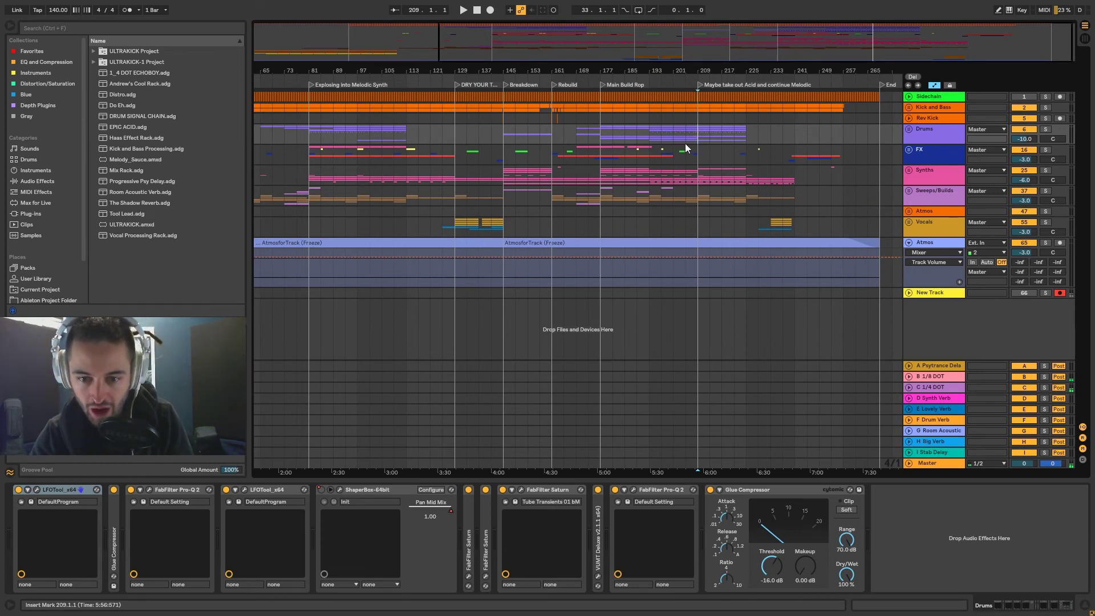
left_click(909, 170)
scroll(741, 223, "down", 3)
left_click(1046, 203)
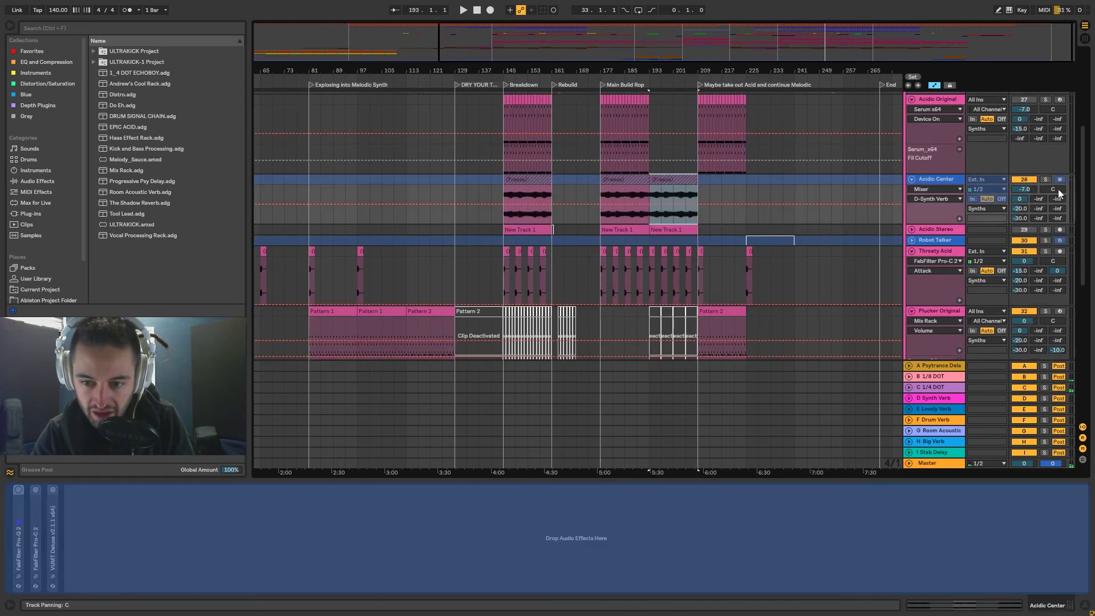
key("space")
scroll(721, 171, "up", 3)
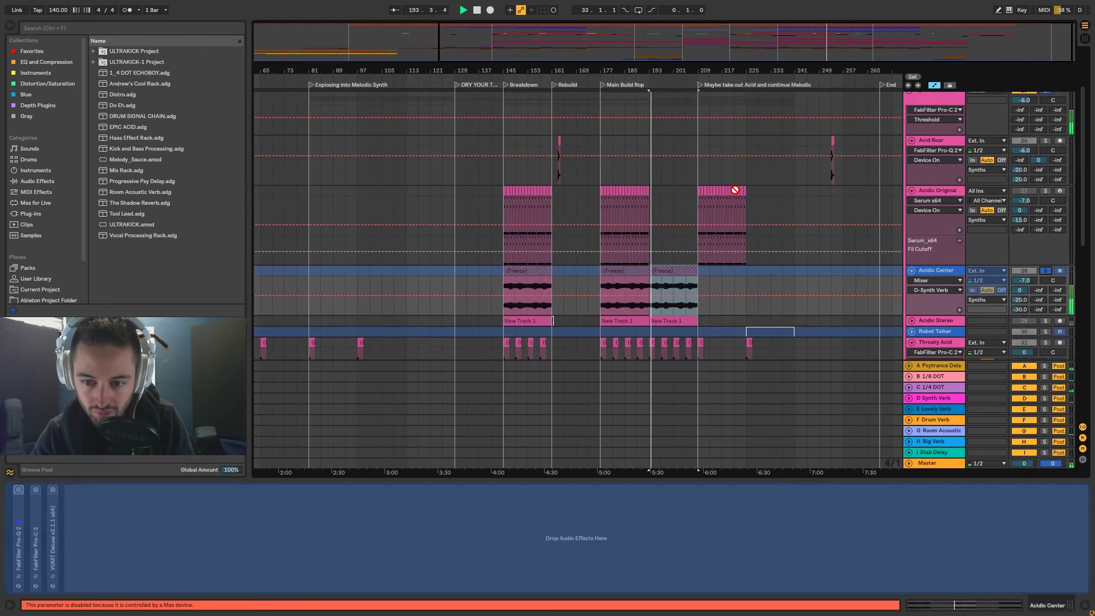
scroll(764, 216, "down", 4)
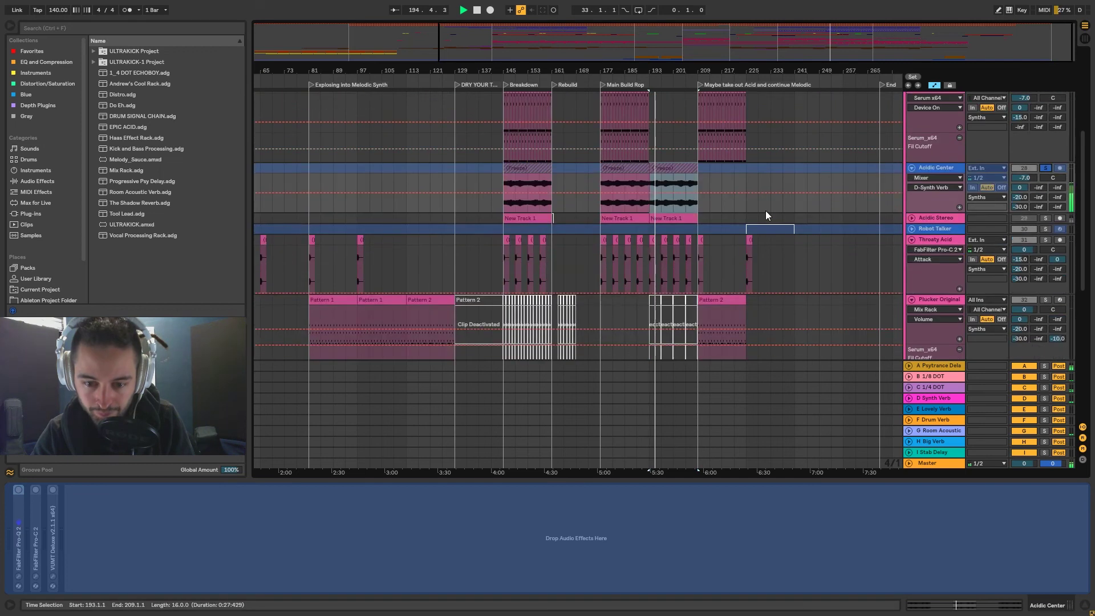
Step: Solo Plucker Original in place of Acidic Center and play its Pattern 2 clip from bar 209
scroll(765, 211, "down", 2)
scroll(717, 223, "down", 1)
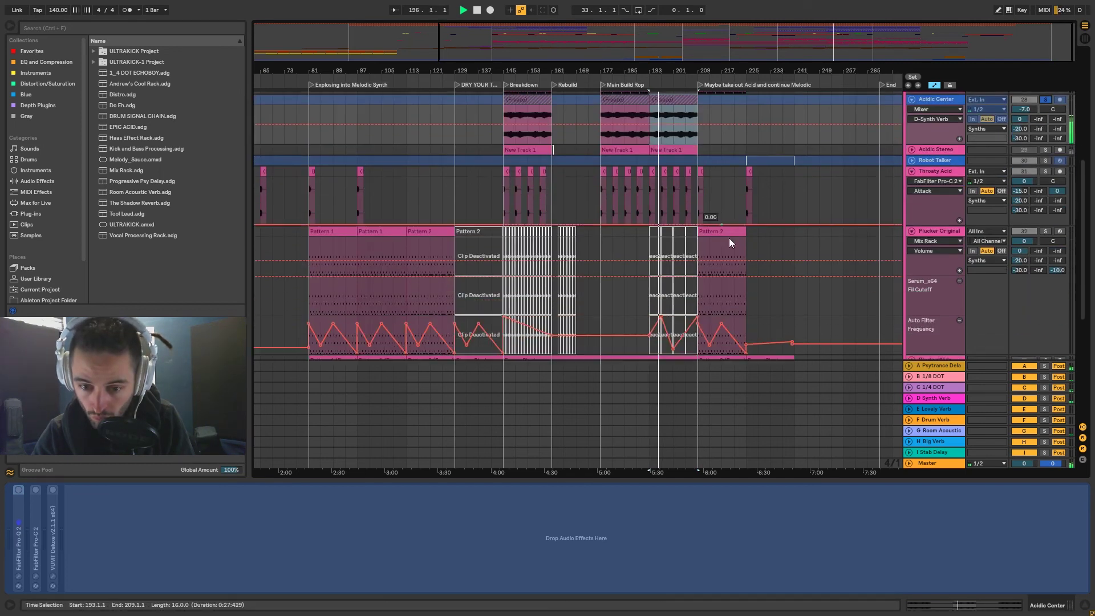
left_click(736, 230)
left_click(1048, 232)
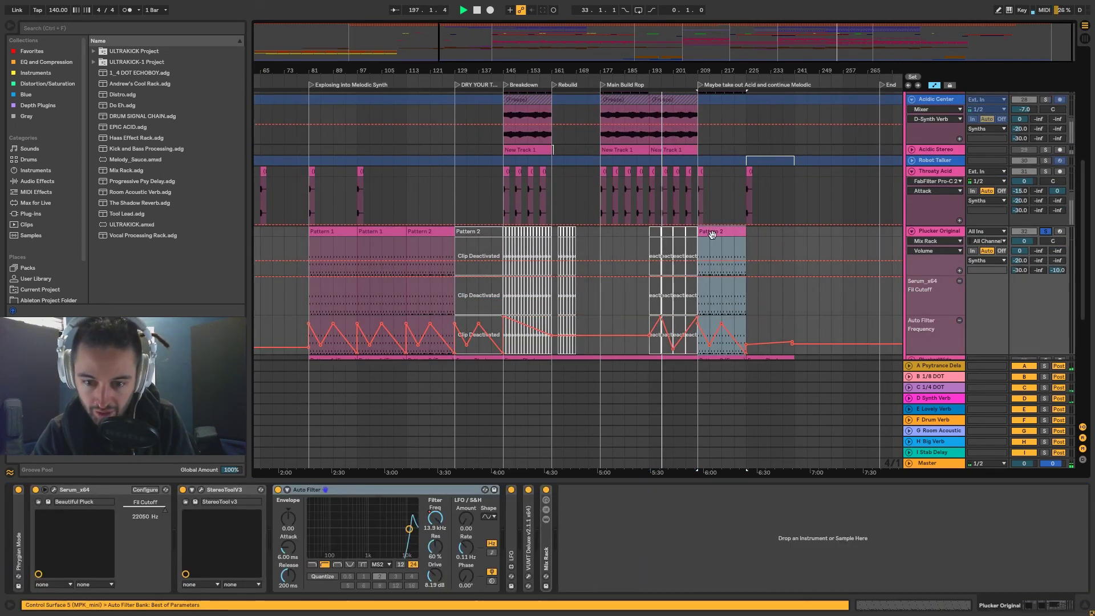
scroll(801, 238, "down", 2)
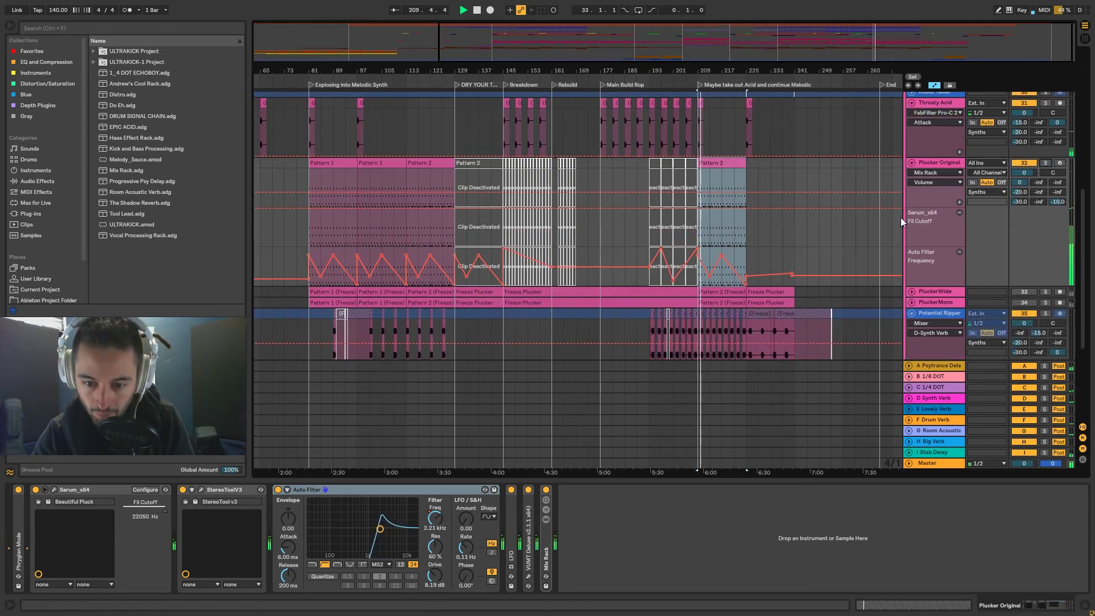
Step: Solo Potential Ripper around bar 209, stop playback, and unfold the Stab track beneath it
scroll(911, 218, "down", 2)
left_click(1045, 256)
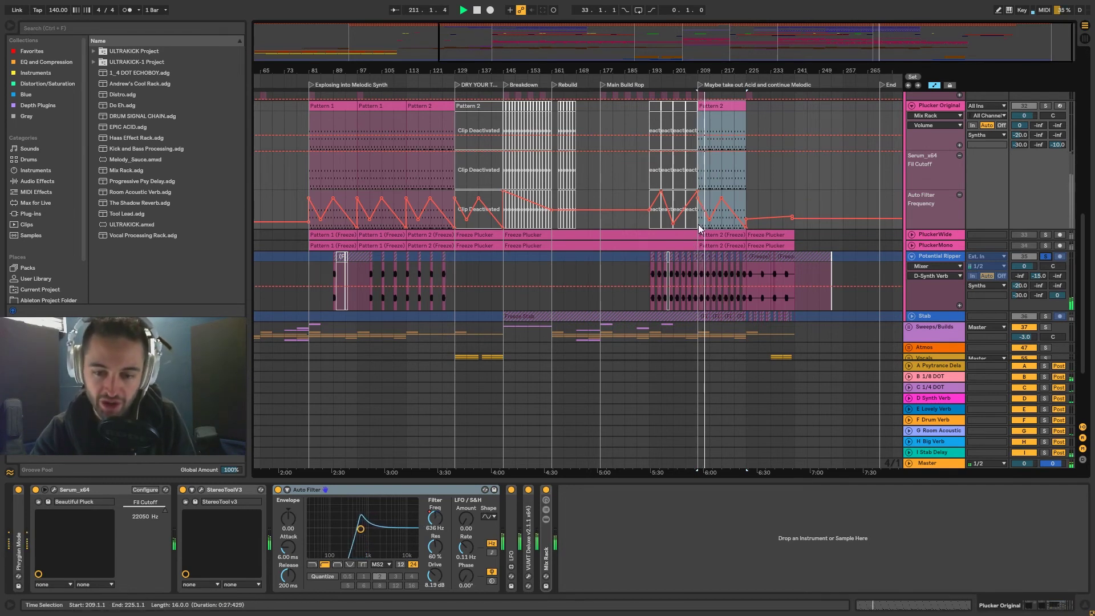
left_click_drag(725, 65, 722, 70)
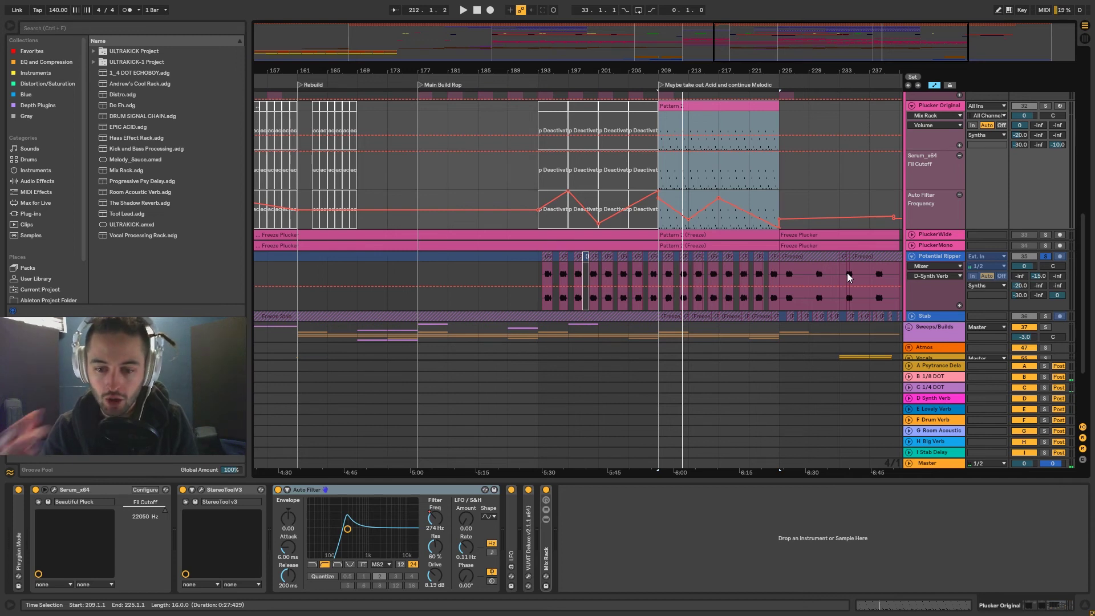
left_click(911, 317)
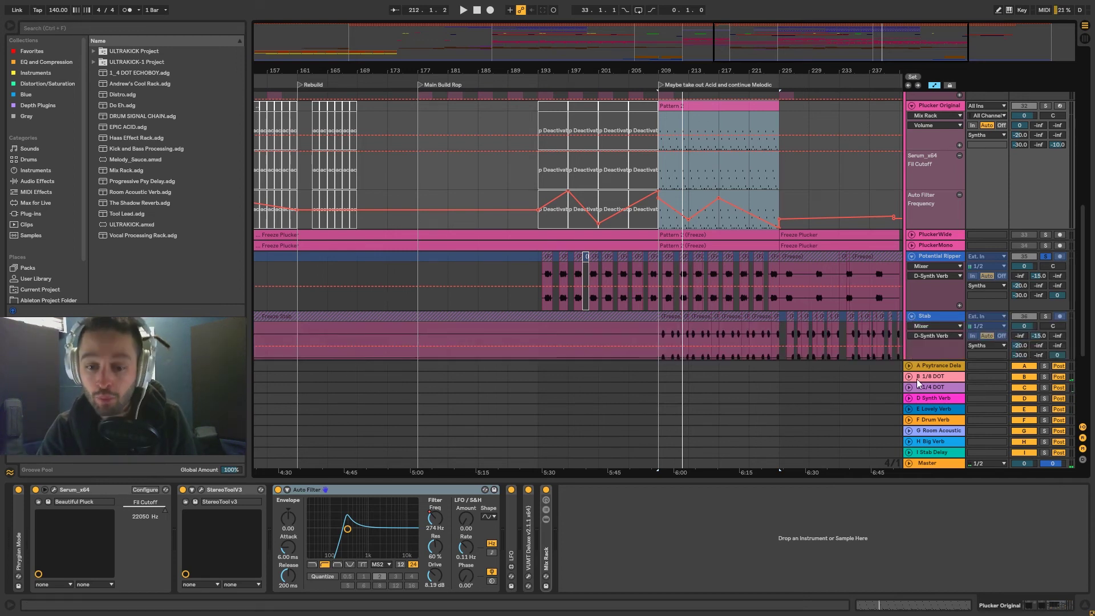
scroll(1024, 295, "down", 2)
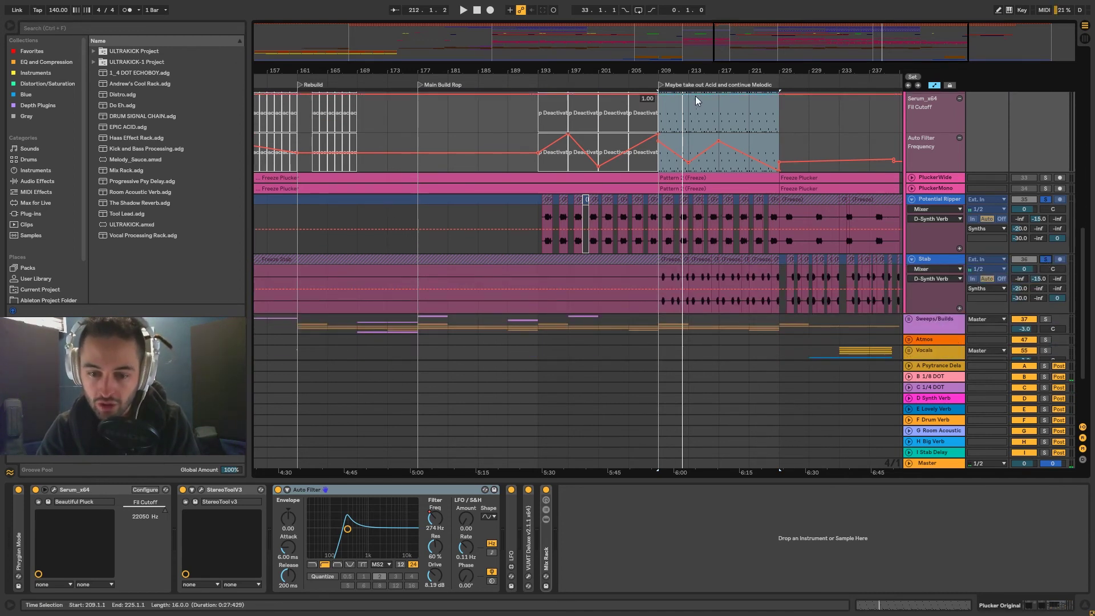
Step: Place the insert mark at bar 209 on Potential Ripper and play it soloed together with Stab
key("plus")
key("plus")
left_click(613, 244)
key("space")
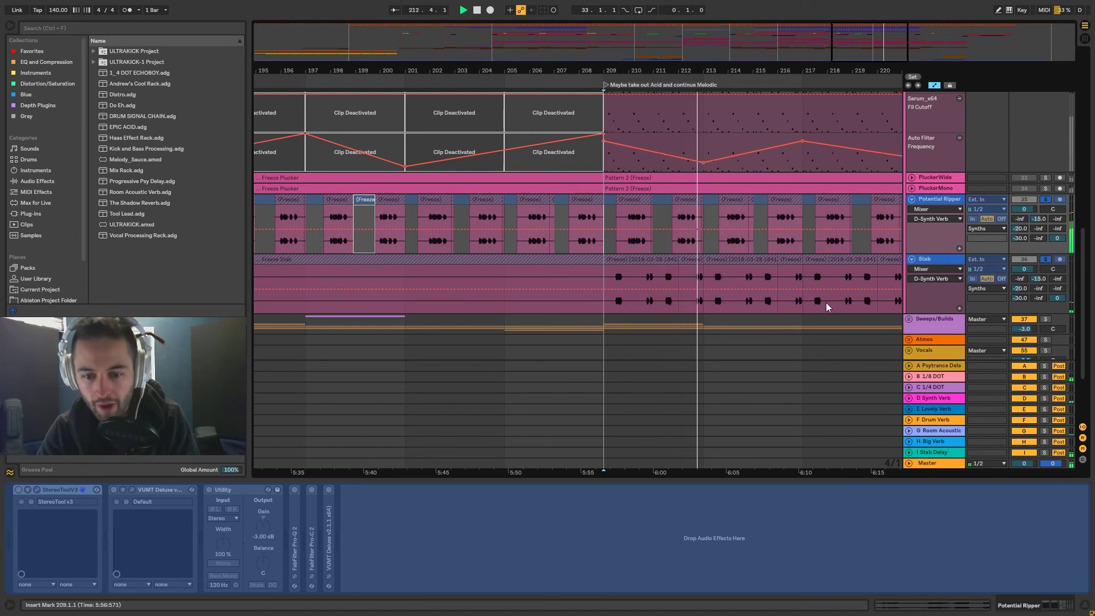
scroll(841, 306, "up", 10)
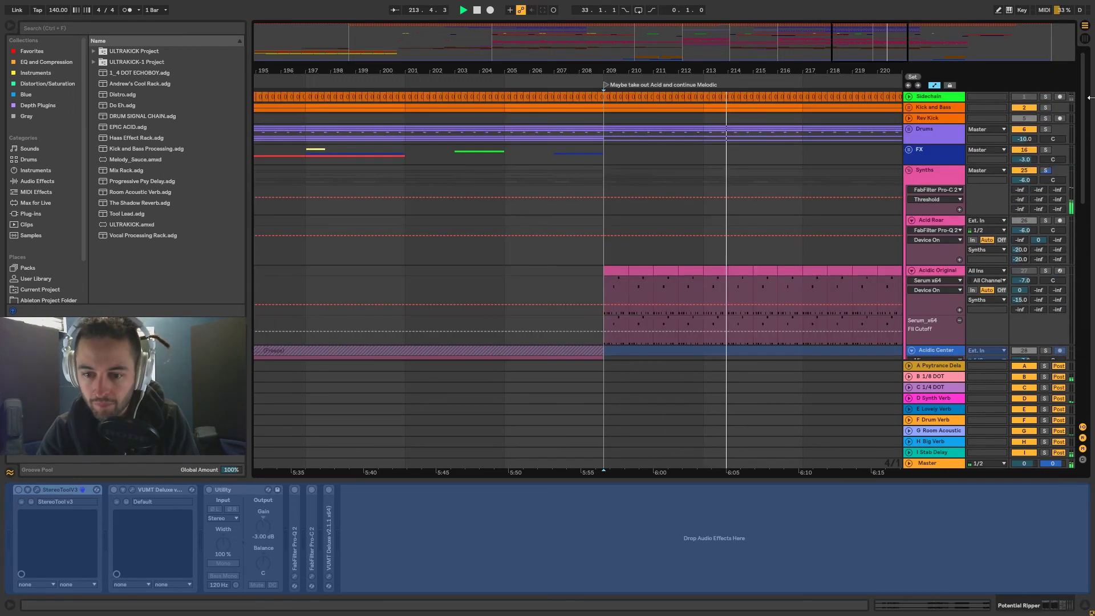
left_click_drag(1087, 118, 1083, 247)
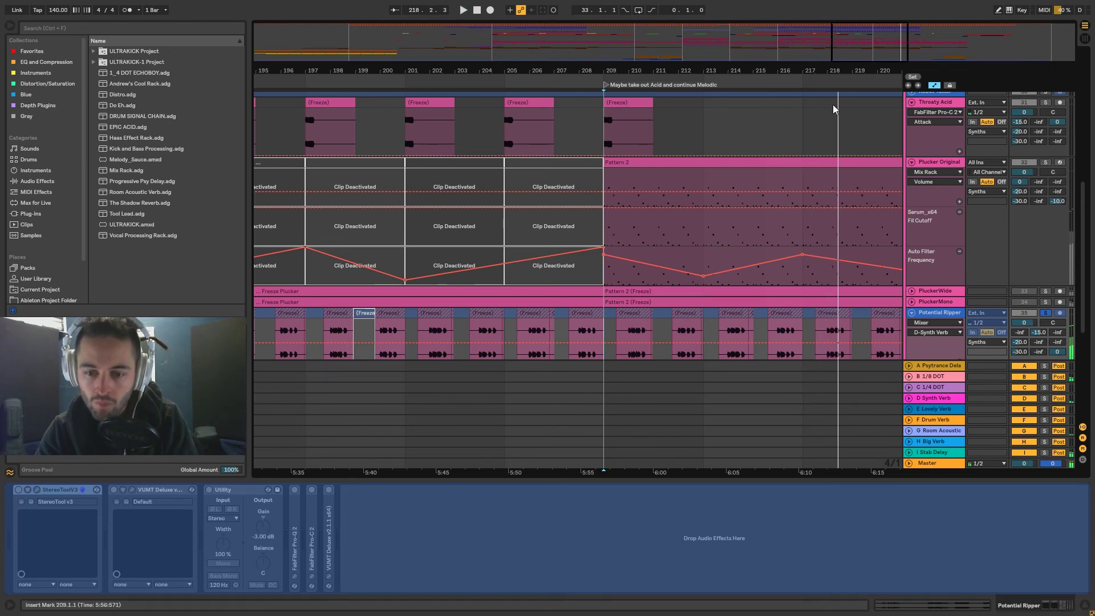
Step: Add Plucker Original to the Potential Ripper and Stab solo, play from bar 209, and clear the solos
scroll(612, 89, "right", 5)
scroll(580, 105, "up", 3)
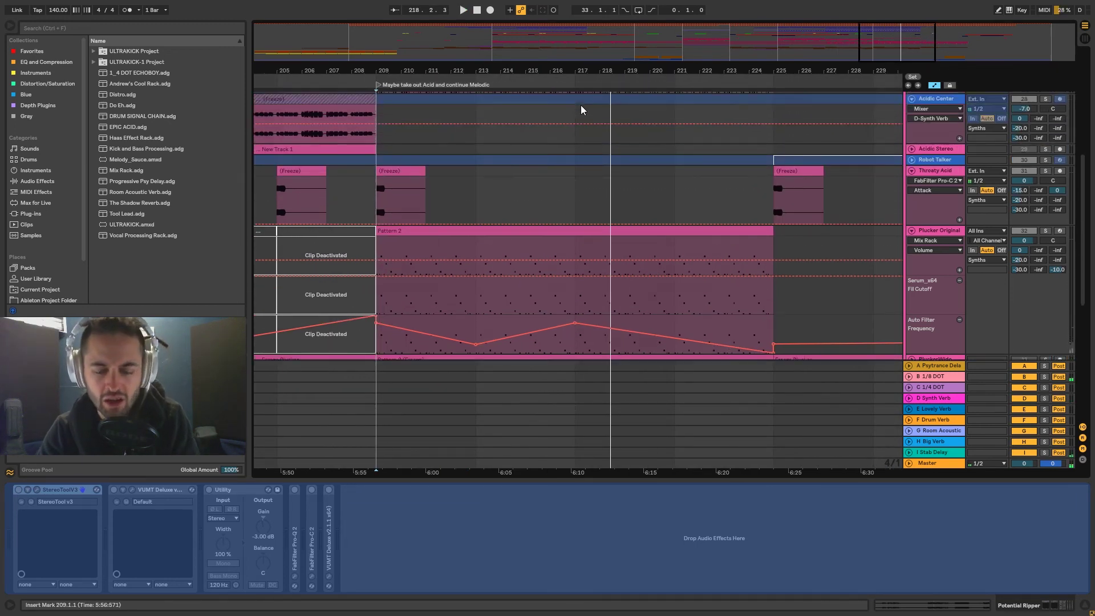
scroll(581, 105, "down", 4)
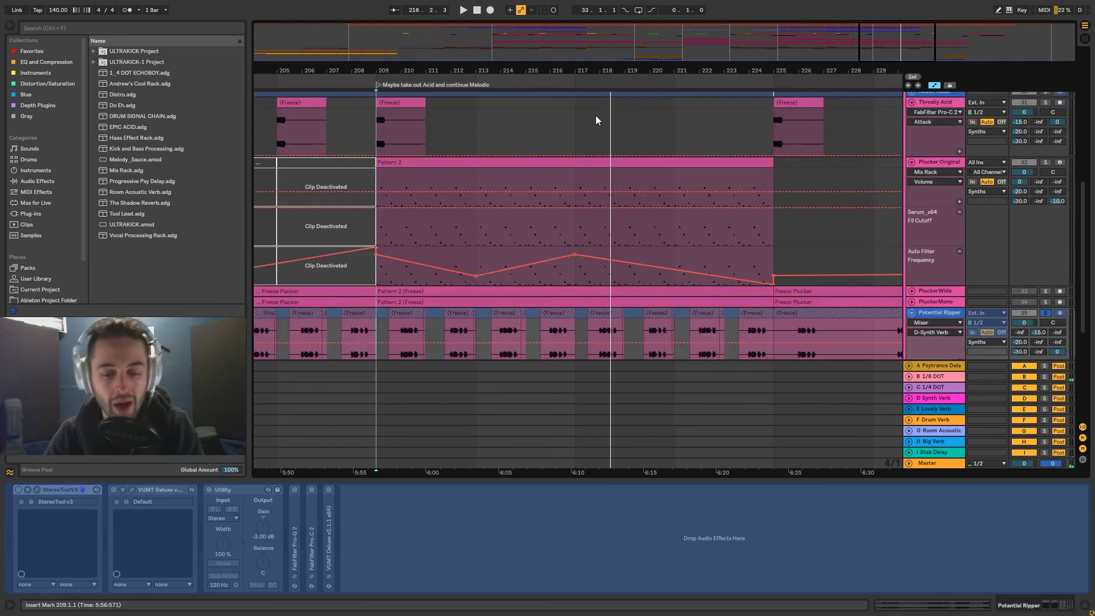
scroll(596, 120, "down", 5)
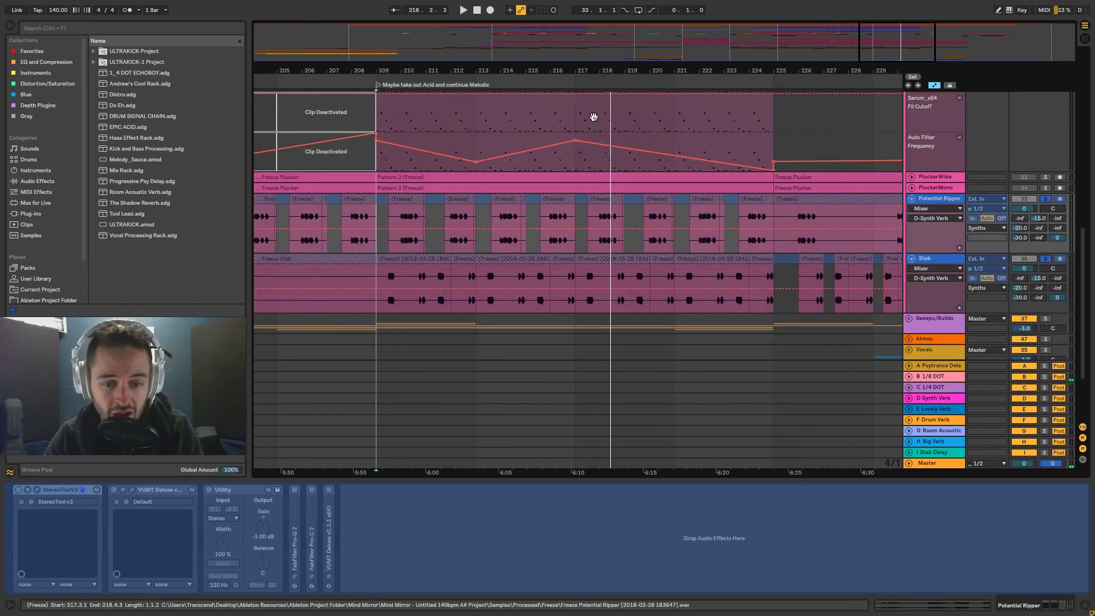
scroll(593, 117, "up", 3)
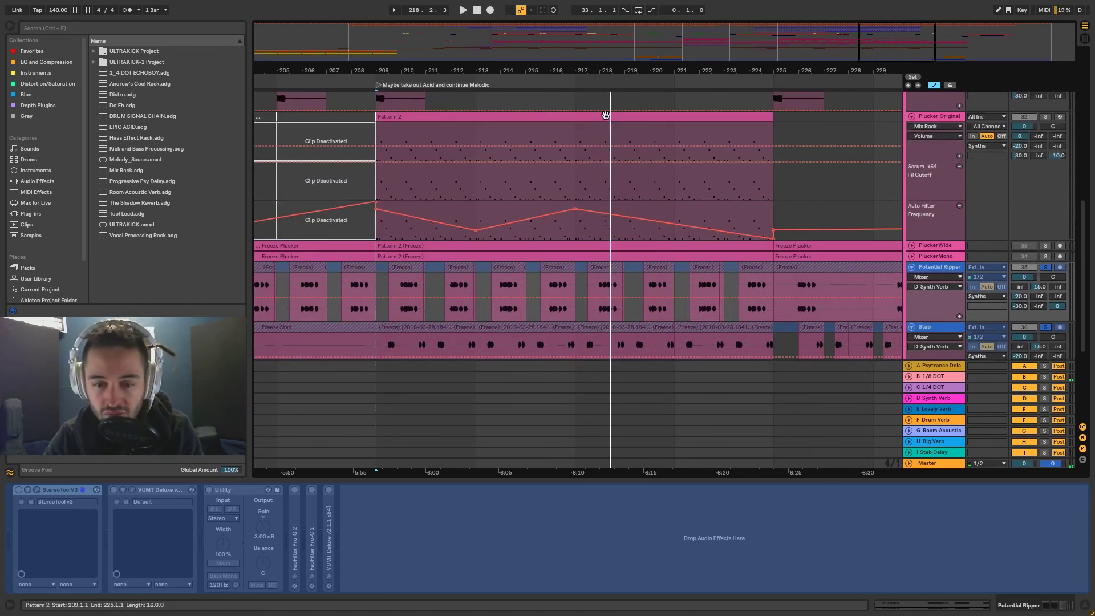
left_click(1046, 117)
key("space")
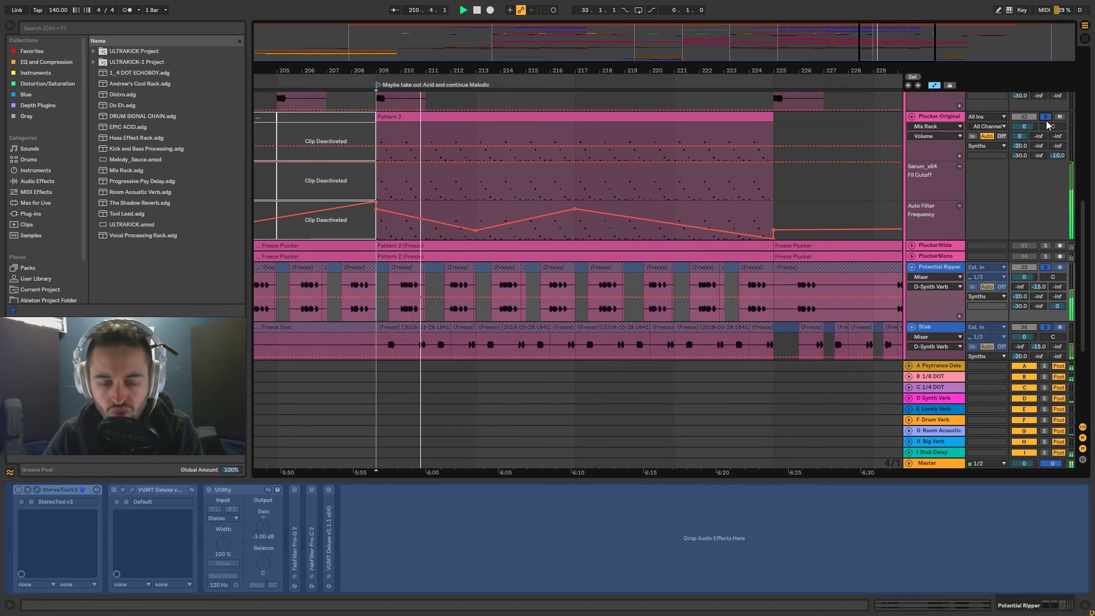
left_click(1046, 116)
Step: Examine the synth layers around bar 209, from the Acidic tracks through Plucker Original to Stab, within the whole arrangement
scroll(679, 208, "up", 15)
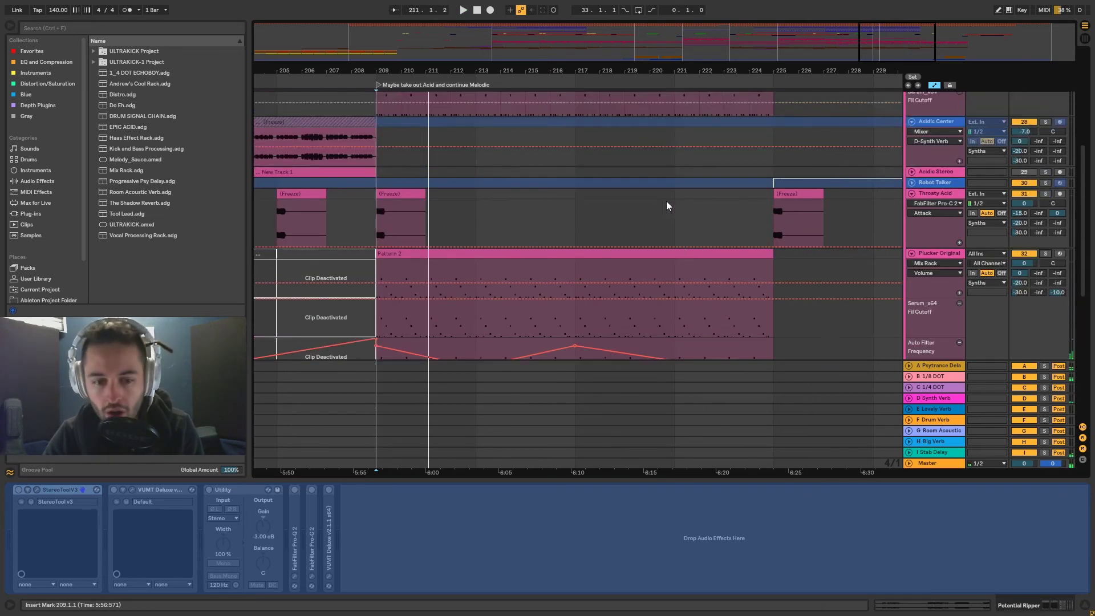
left_click_drag(658, 67, 658, 37)
scroll(697, 245, "down", 13)
scroll(599, 261, "down", 1)
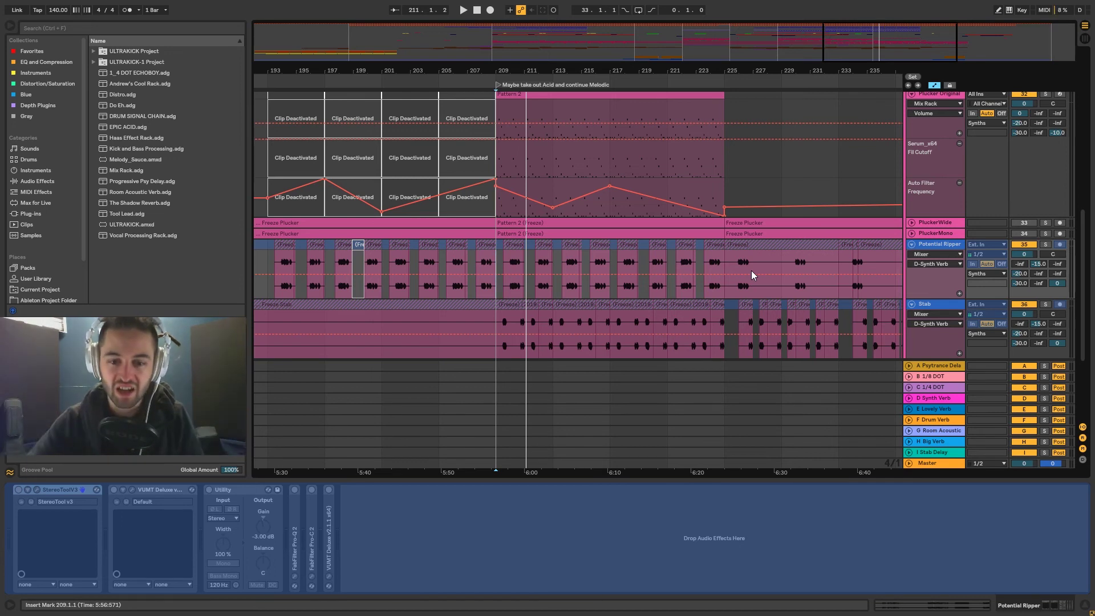
scroll(802, 252, "up", 2)
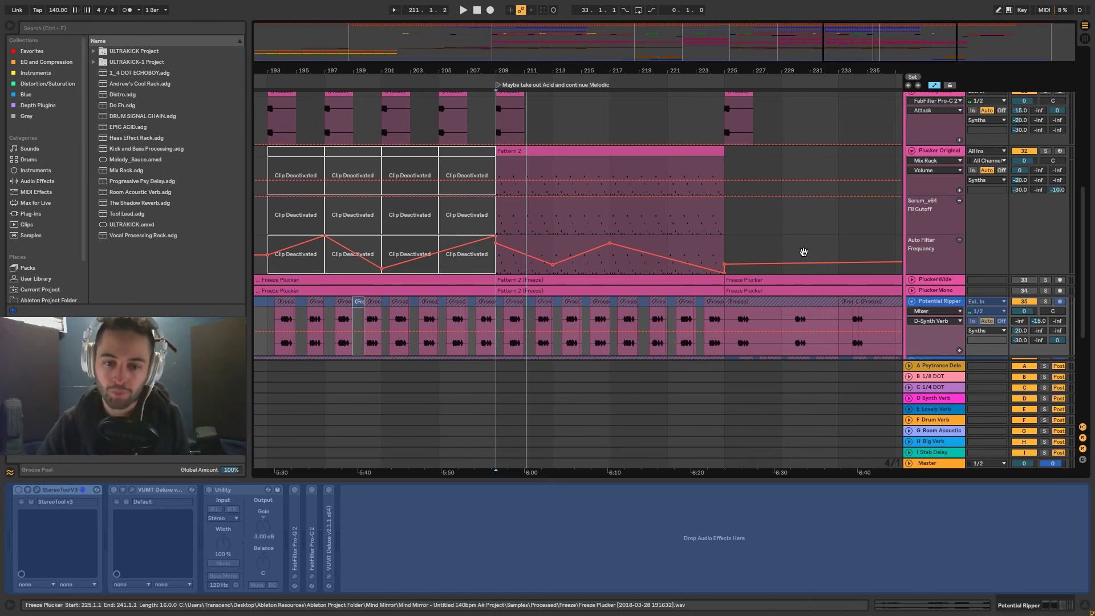
scroll(798, 251, "up", 10)
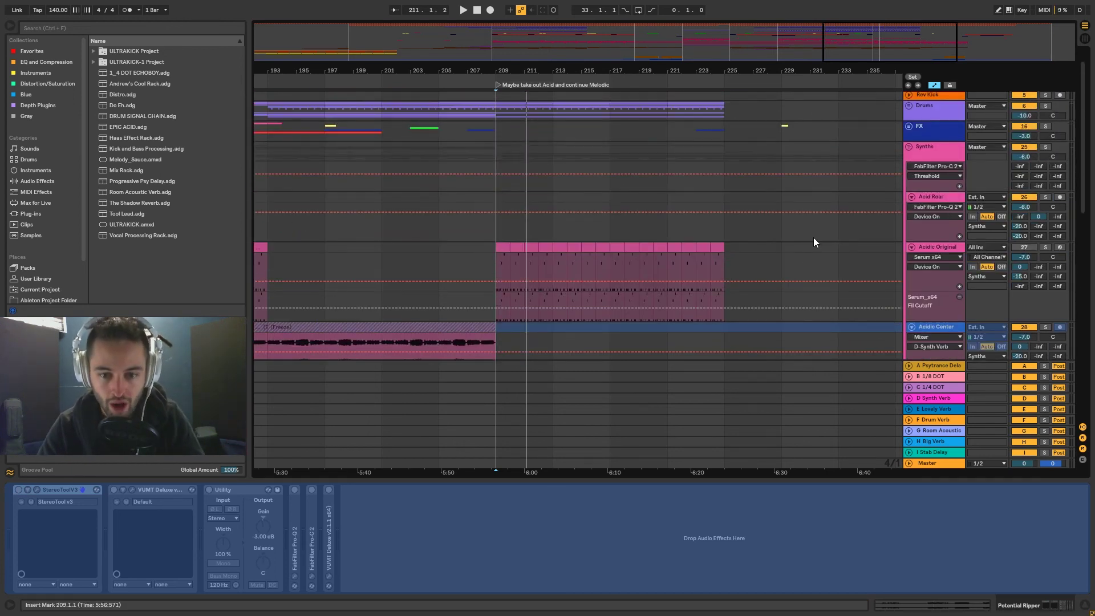
scroll(812, 237, "up", 1)
scroll(514, 106, "down", 5)
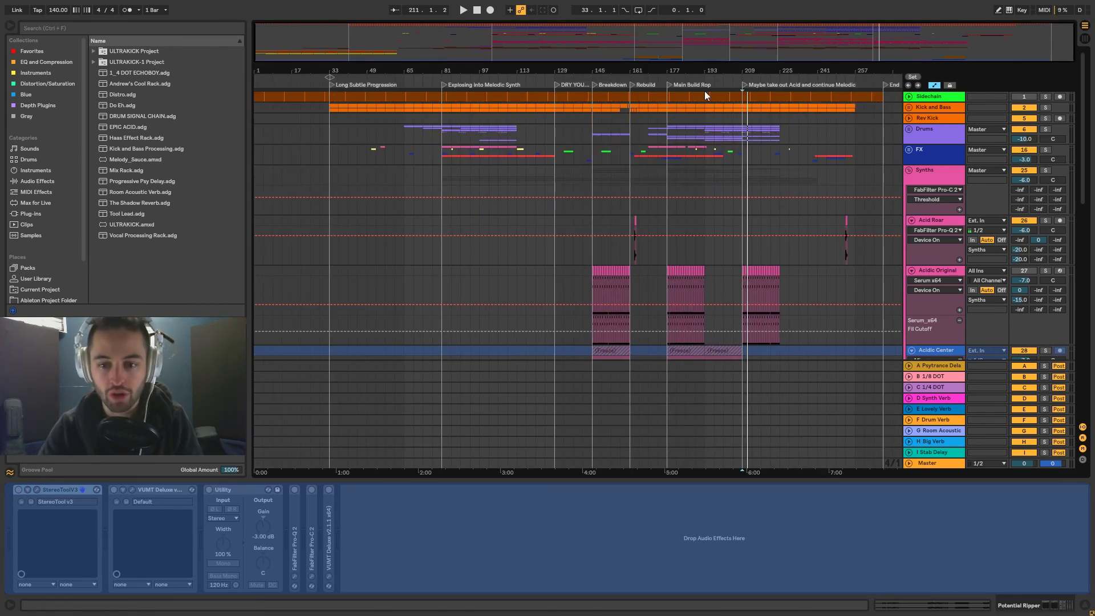
Step: Place the insert mark at bar 225 on Synths and play the unsoloed mix from there
left_click(744, 172)
left_click_drag(767, 73, 517, 148)
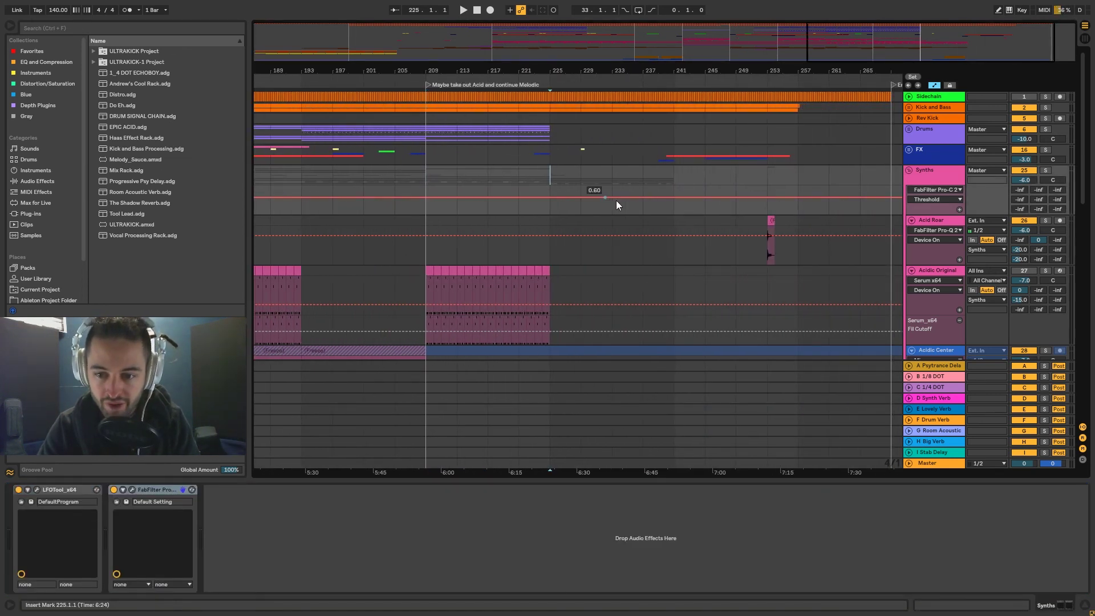
key("space")
scroll(713, 146, "down", 4)
scroll(706, 177, "down", 6)
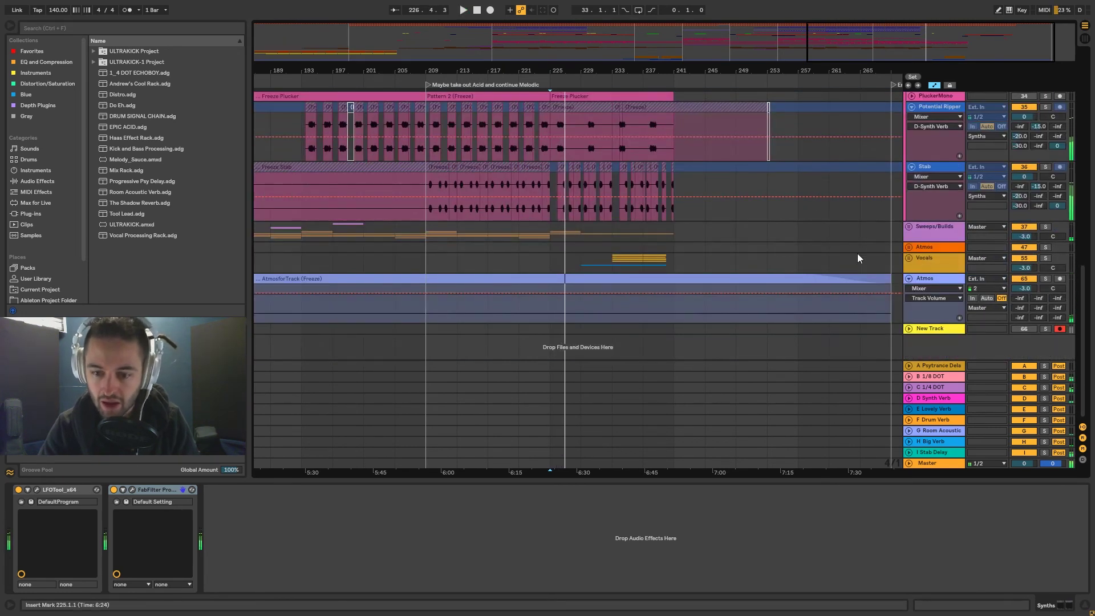
Step: Play the unsoloed mix from the vocal clips at bar 233 and move the insert mark to bar 241
left_click(612, 260)
left_click_drag(636, 73, 807, 73)
key("space")
left_click(820, 180)
scroll(872, 211, "up", 2)
scroll(873, 210, "up", 10)
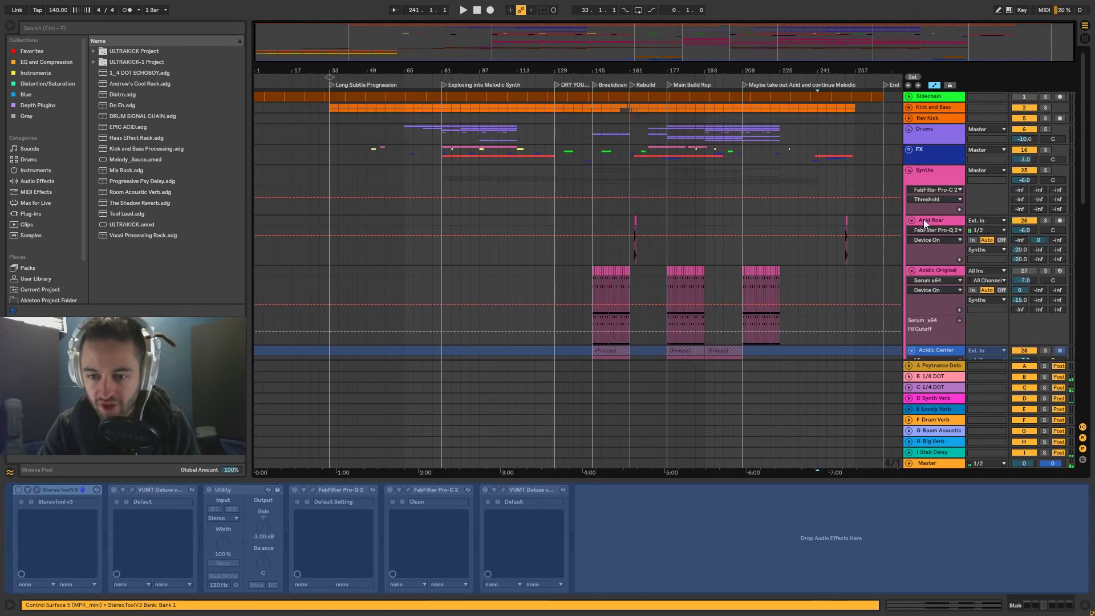
Step: Fold the Synths group and the Atmos track
left_click(910, 170)
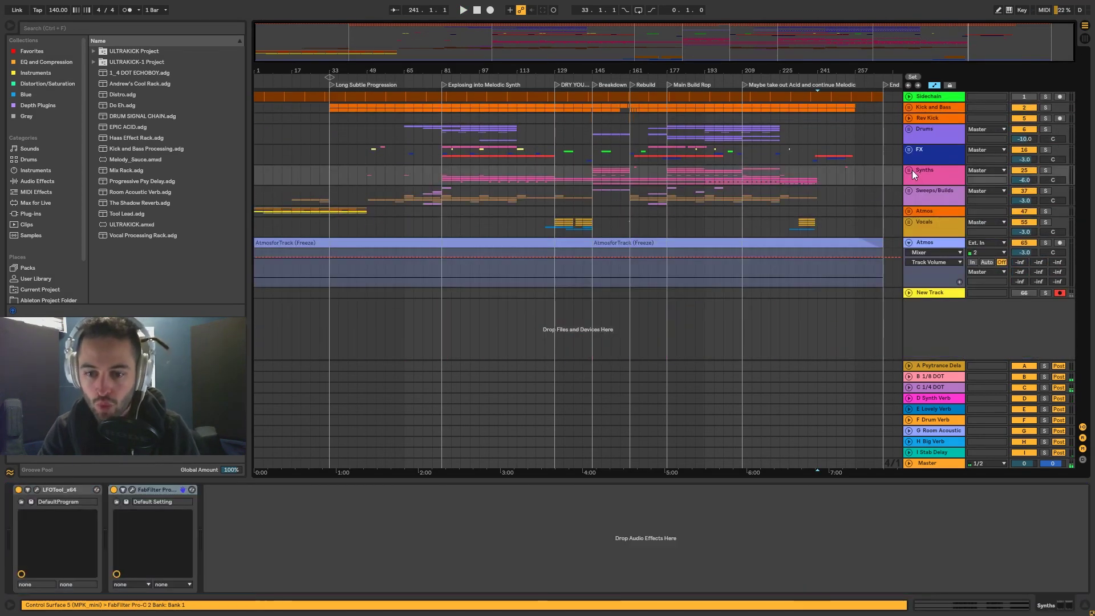
left_click(909, 242)
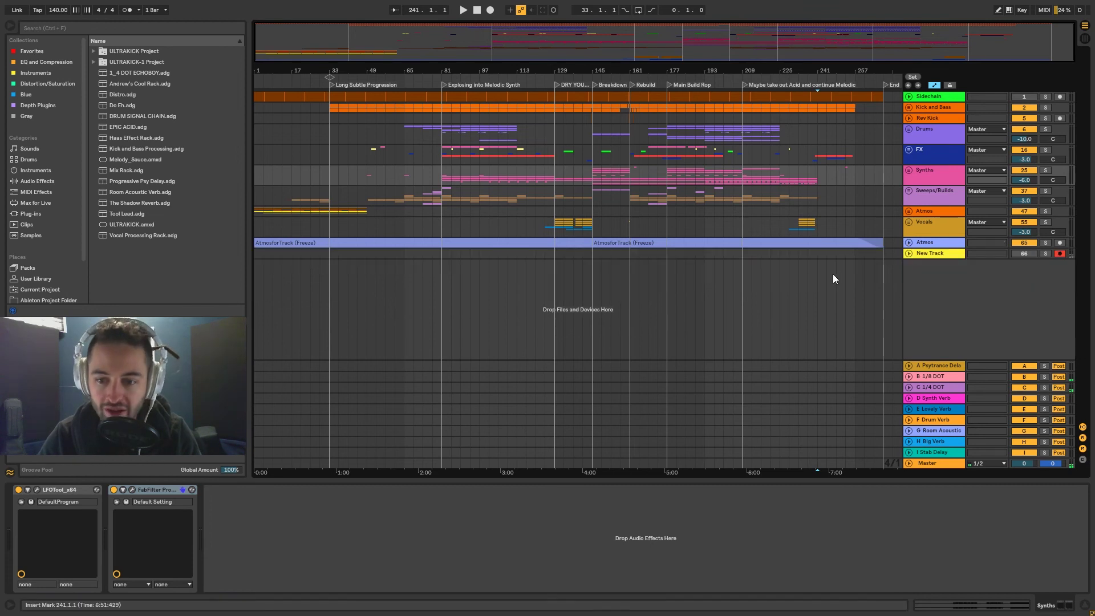
key("ctrl+z")
left_click(909, 170)
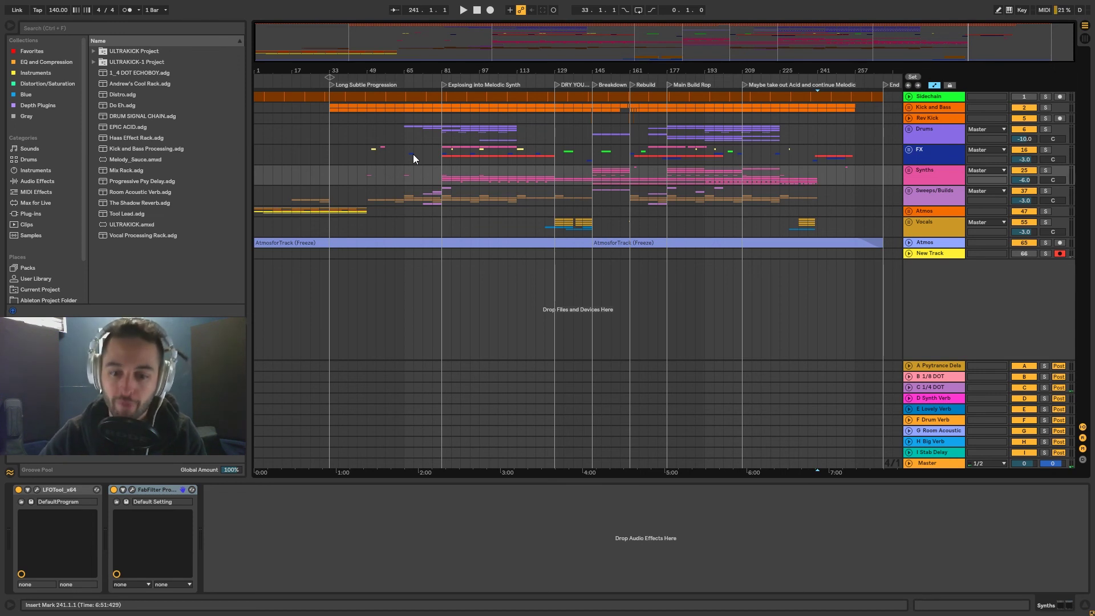
Step: Look through the Stab Delay and Big Verb returns, and play the soloed Room Acoustics return from bar 209
left_click(935, 453)
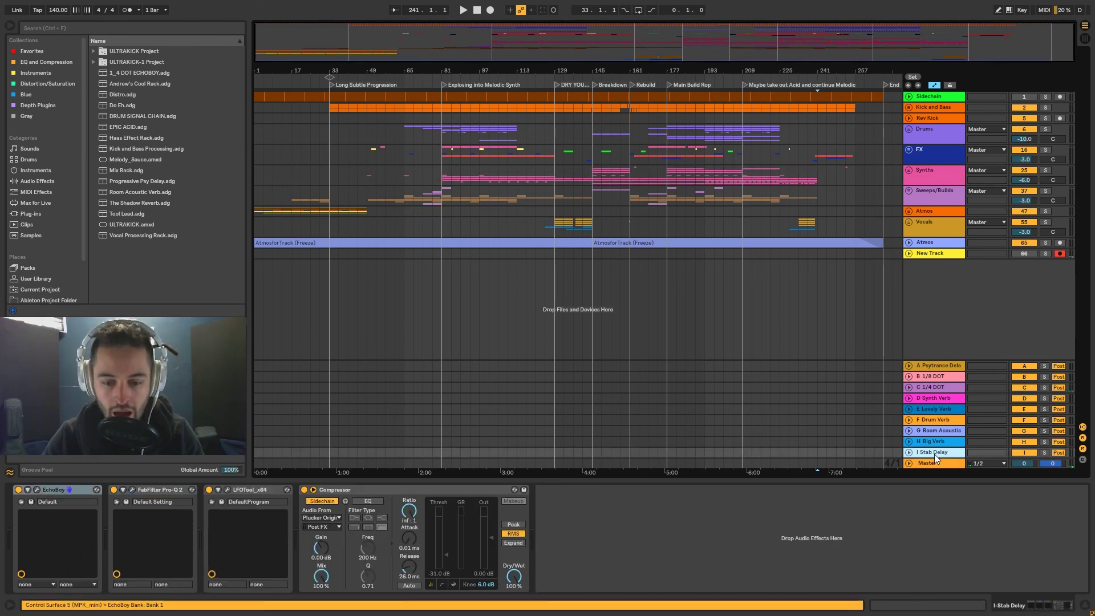
left_click(941, 441)
left_click(946, 432)
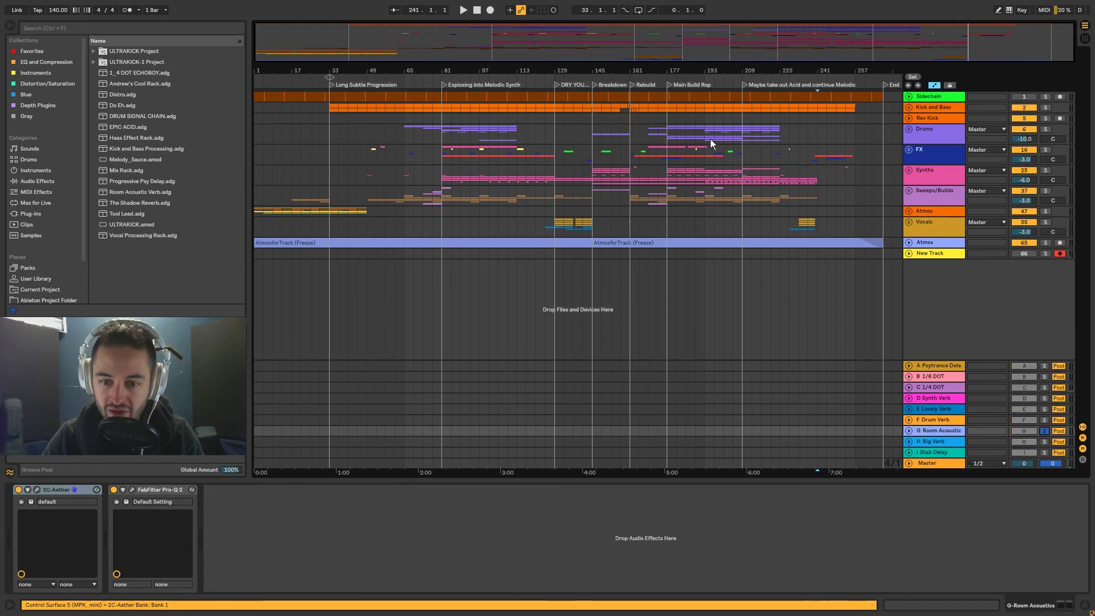
left_click(749, 182)
key("space")
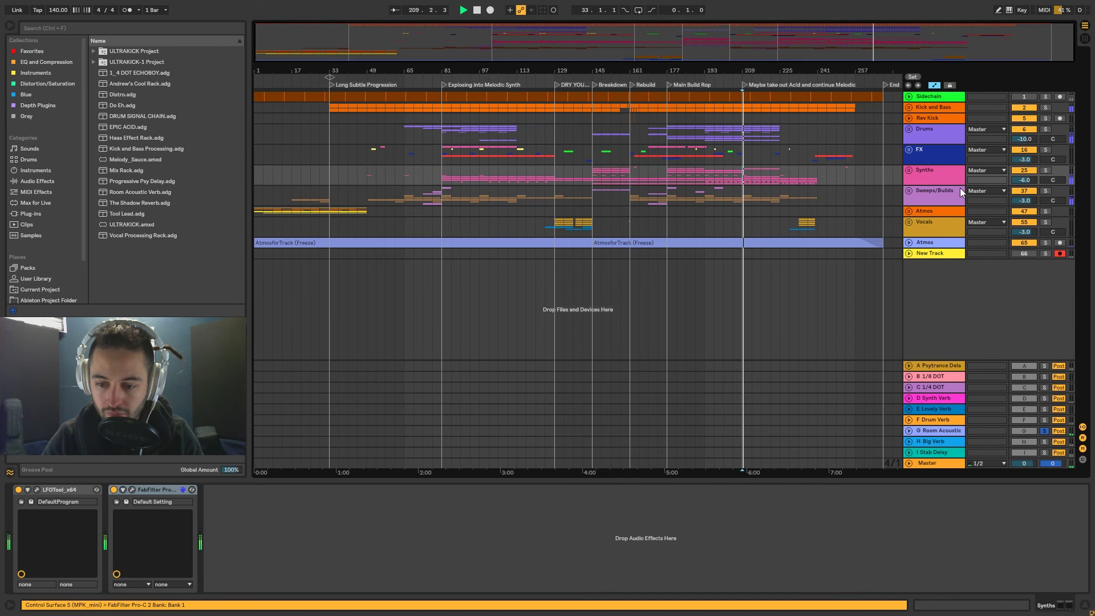
Step: Inspect the 2C-Aether reverb and FabFilter Pro-Q 2 settings on the Room Acoustics return, closing each plug-in window
left_click(929, 432)
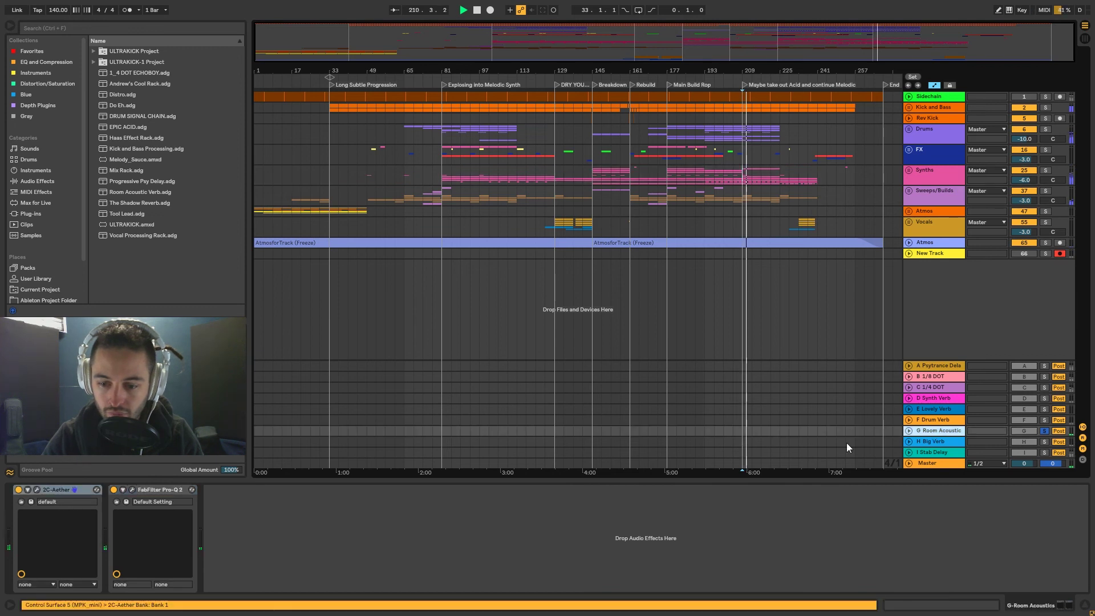
left_click(38, 489)
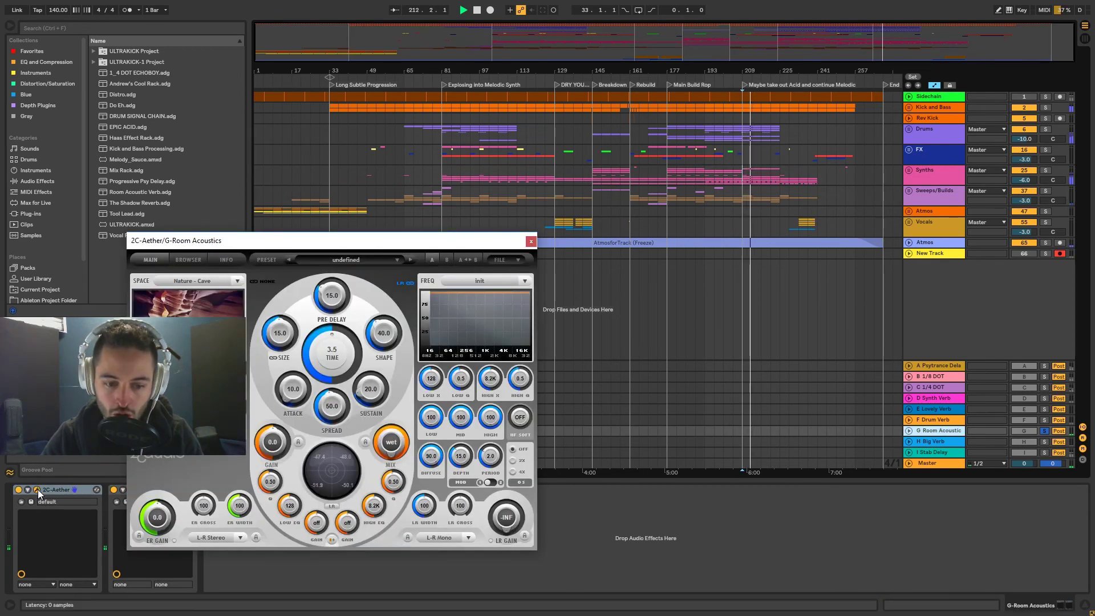
left_click(38, 490)
left_click(132, 490)
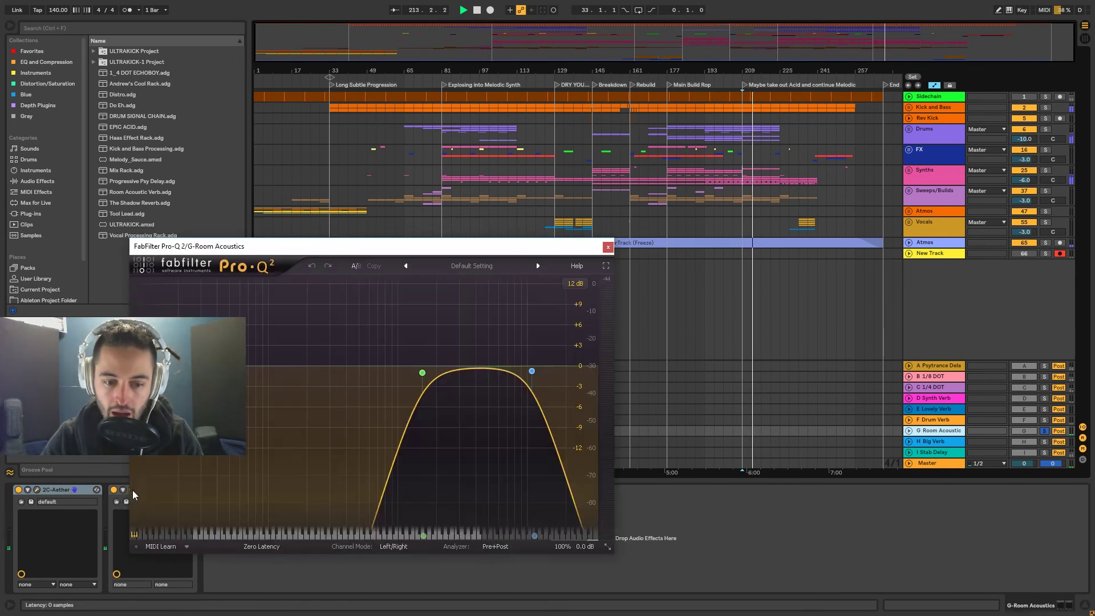
left_click(607, 246)
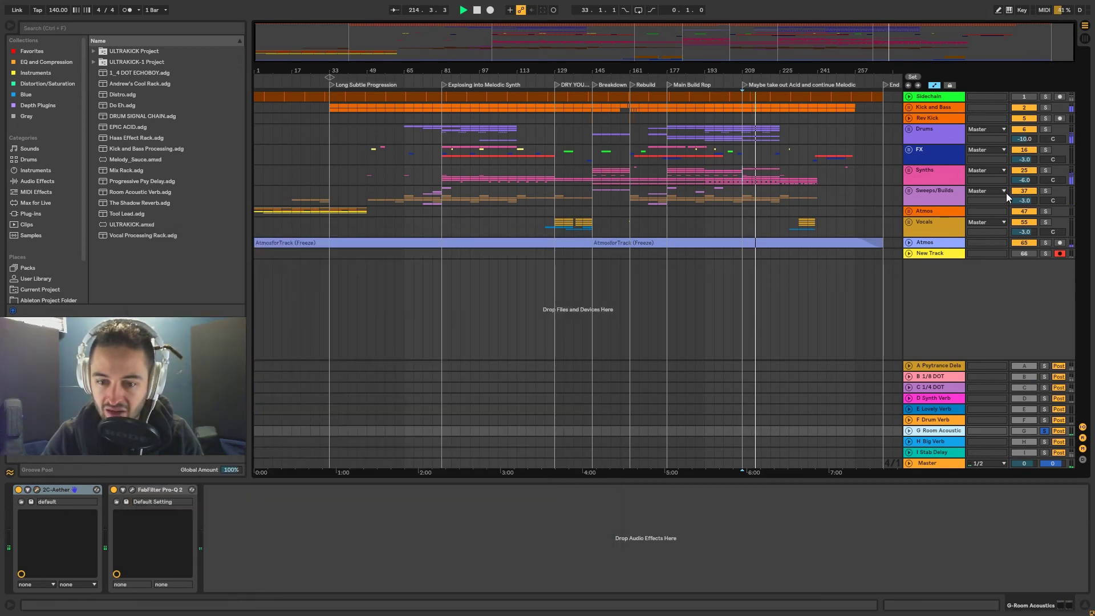
Step: Audition Synths with Room Acoustics, followed by Big Verb, Stab Delay and Synth Verb soloed one at a time, and clear the solo
left_click(1045, 170)
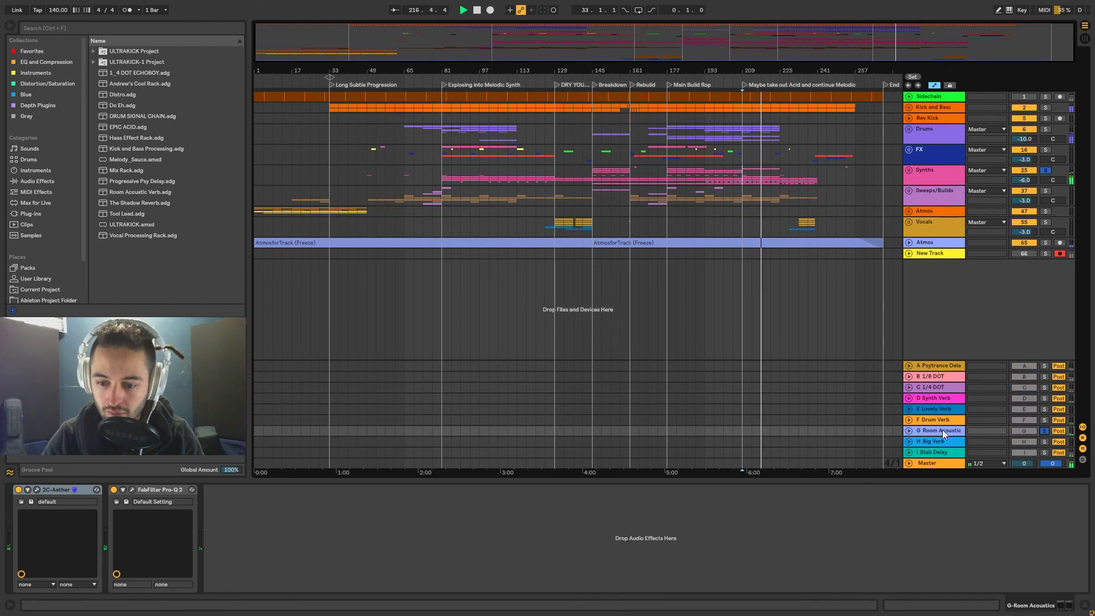
left_click(1044, 441)
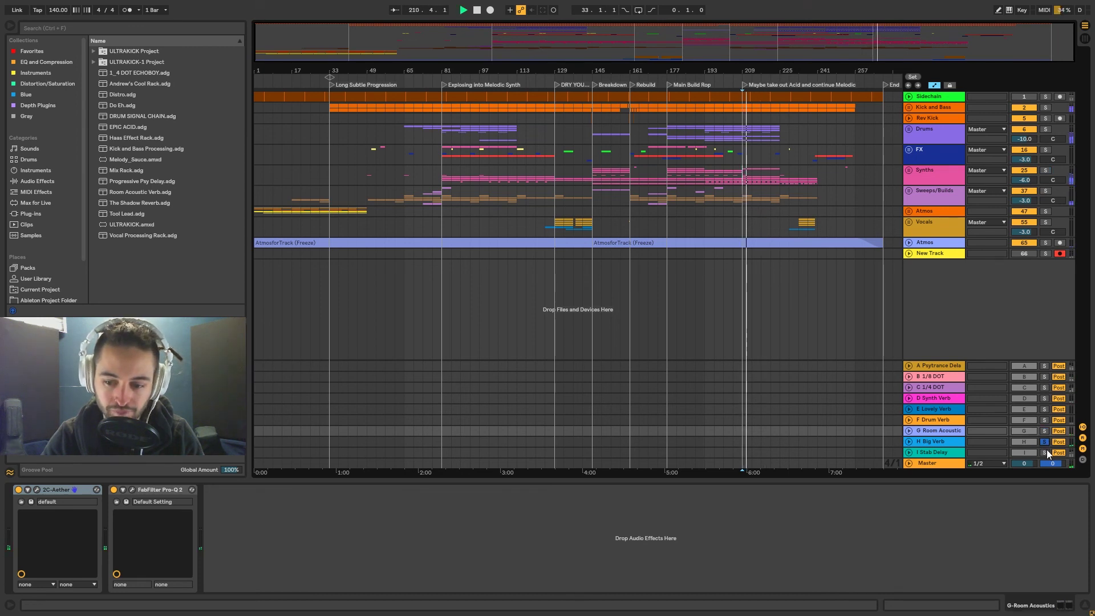
left_click(1046, 452)
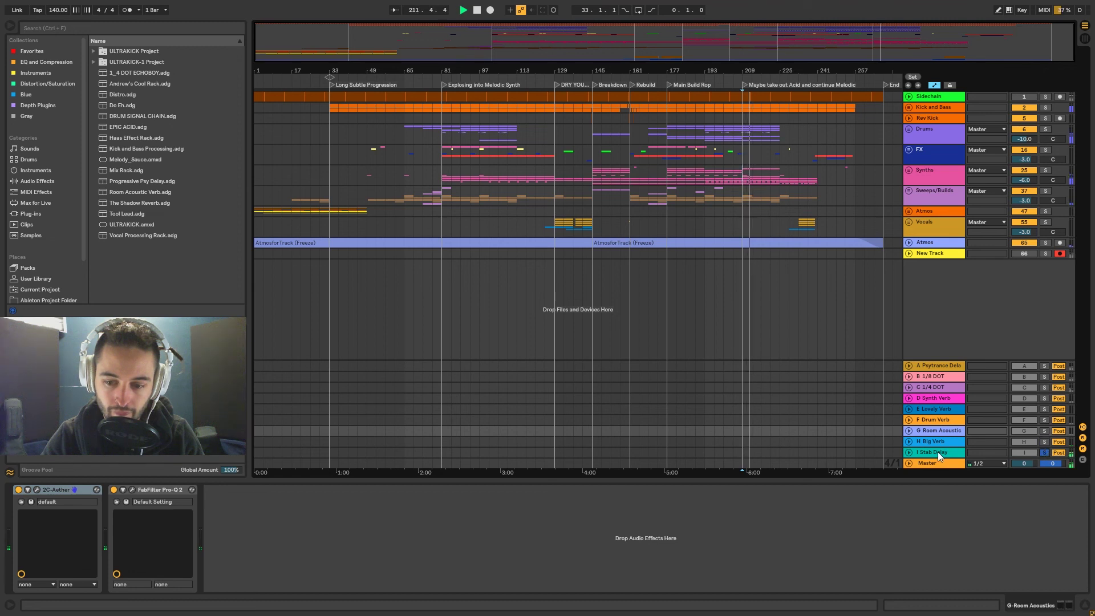
left_click(1043, 398)
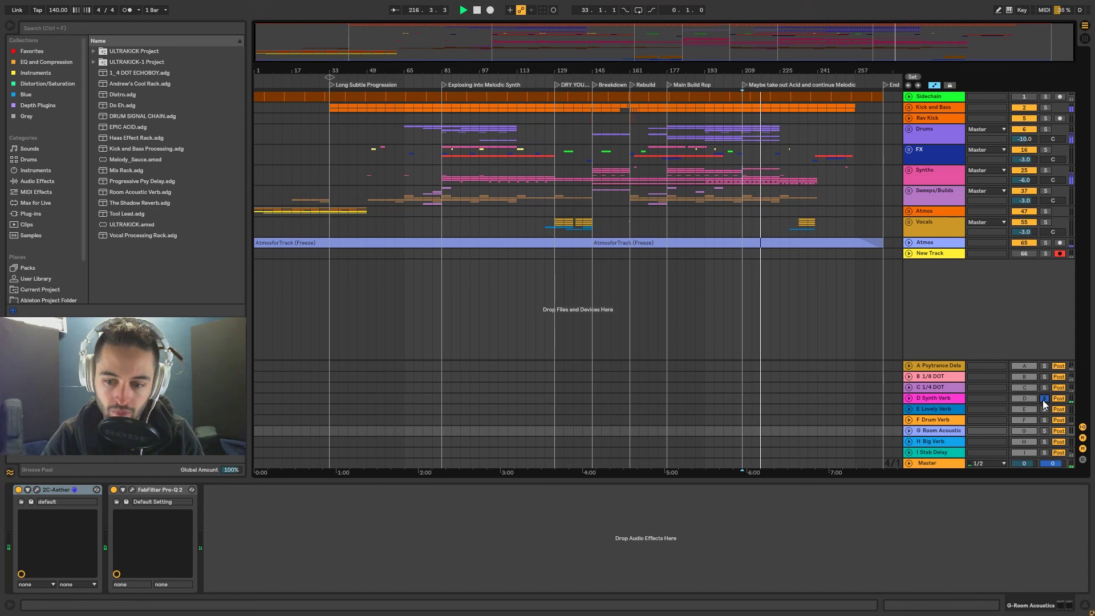
left_click(1043, 400)
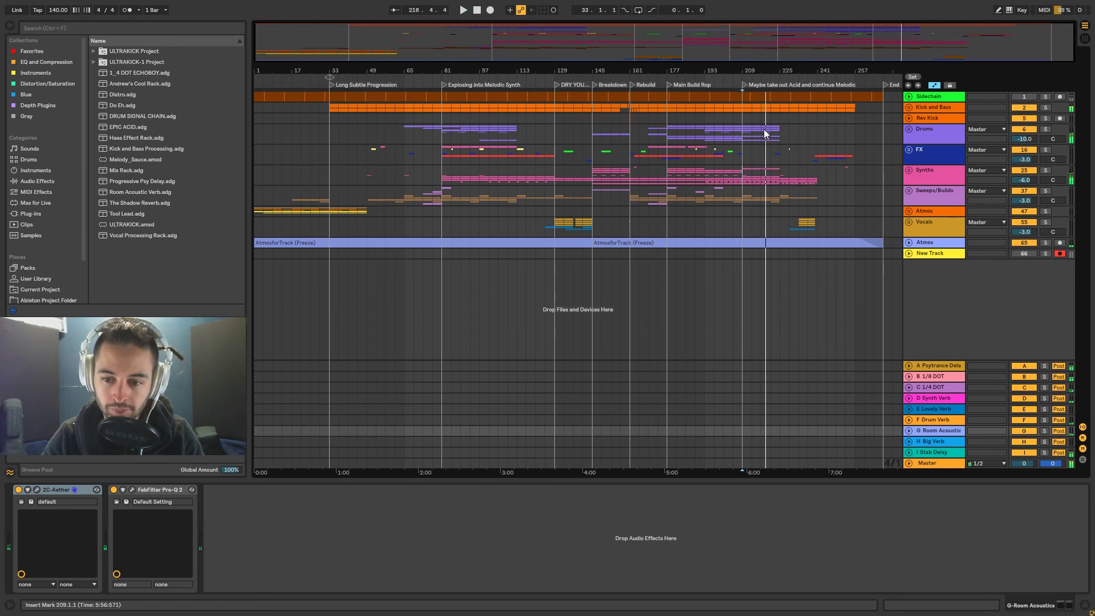
Step: Place the insert mark at bar 129 on Vocals, and briefly unfold and refold the Kick and Bass group
left_click(555, 232)
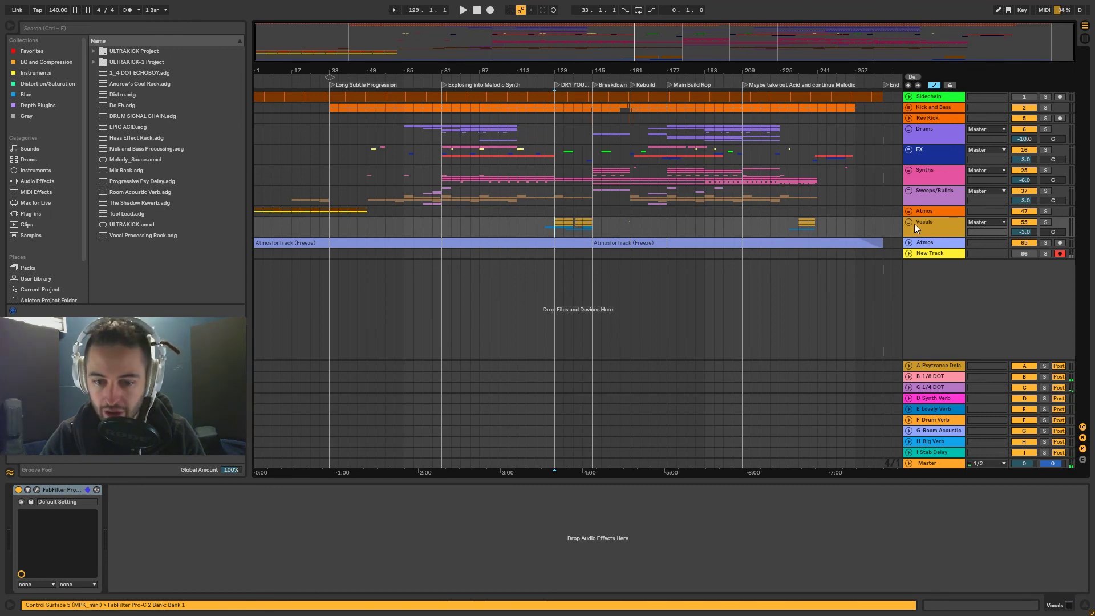
left_click(909, 108)
left_click(909, 108)
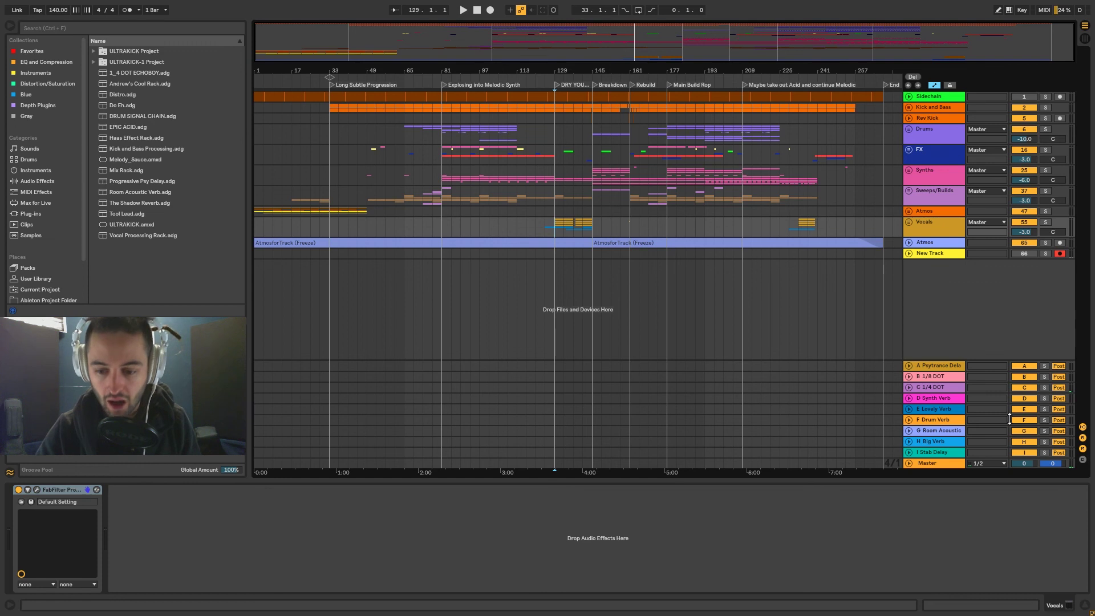
Step: Inspect the FabFilter Pro-Q 2 and StereoTool v3 settings on the Master, closing each plug-in window
left_click(929, 463)
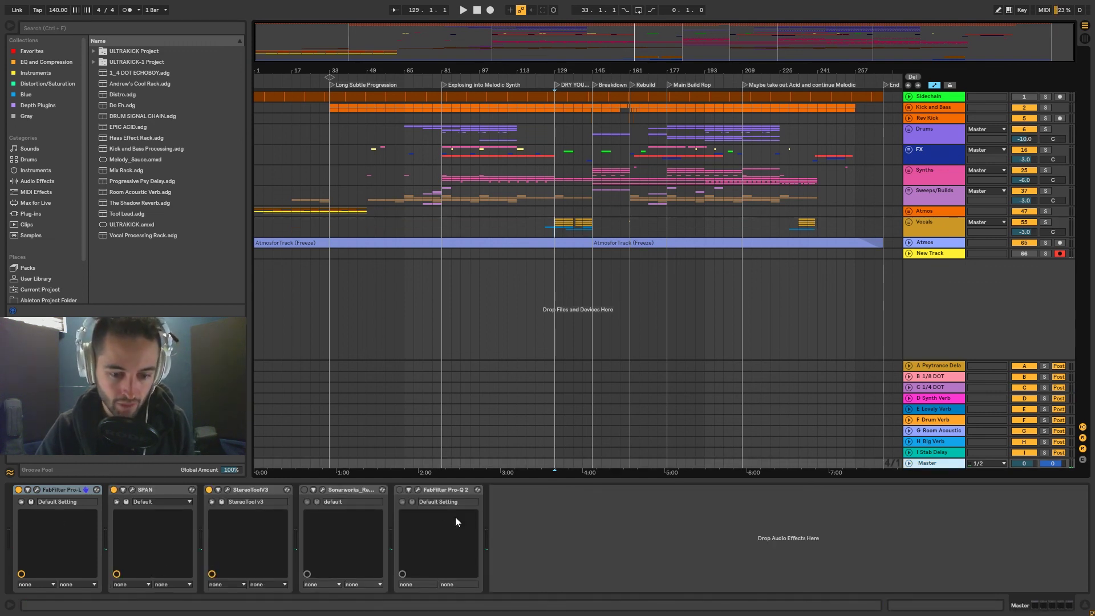
left_click(418, 490)
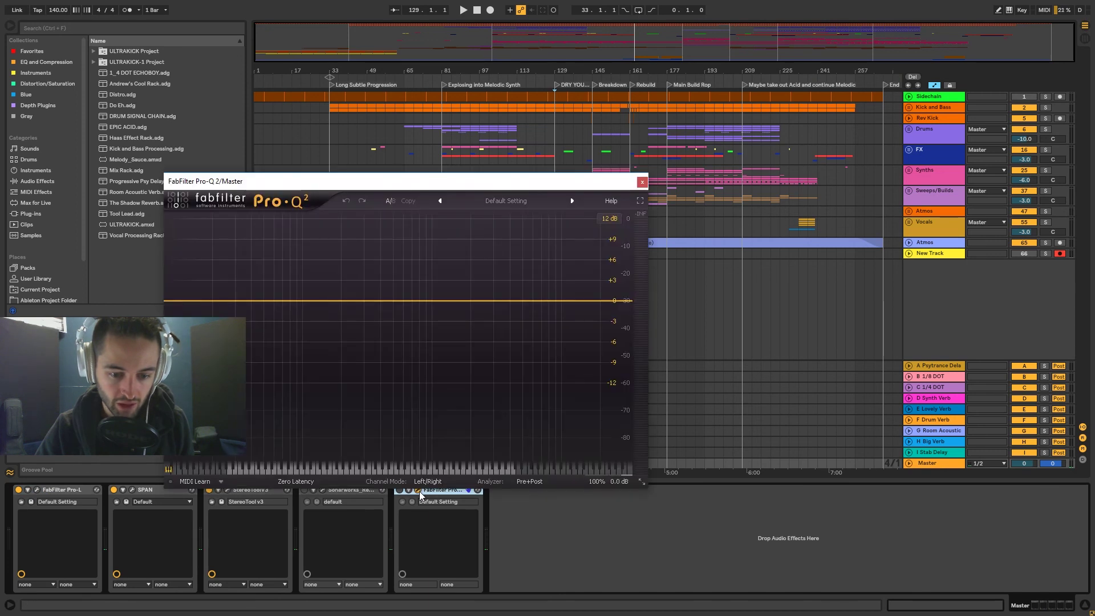
left_click(642, 181)
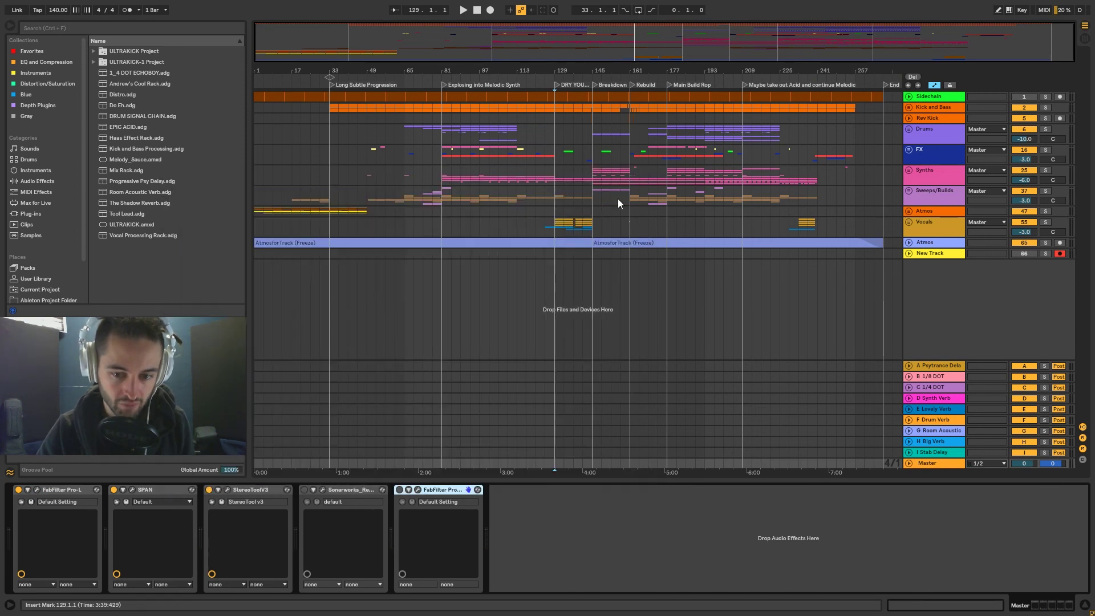
left_click(227, 490)
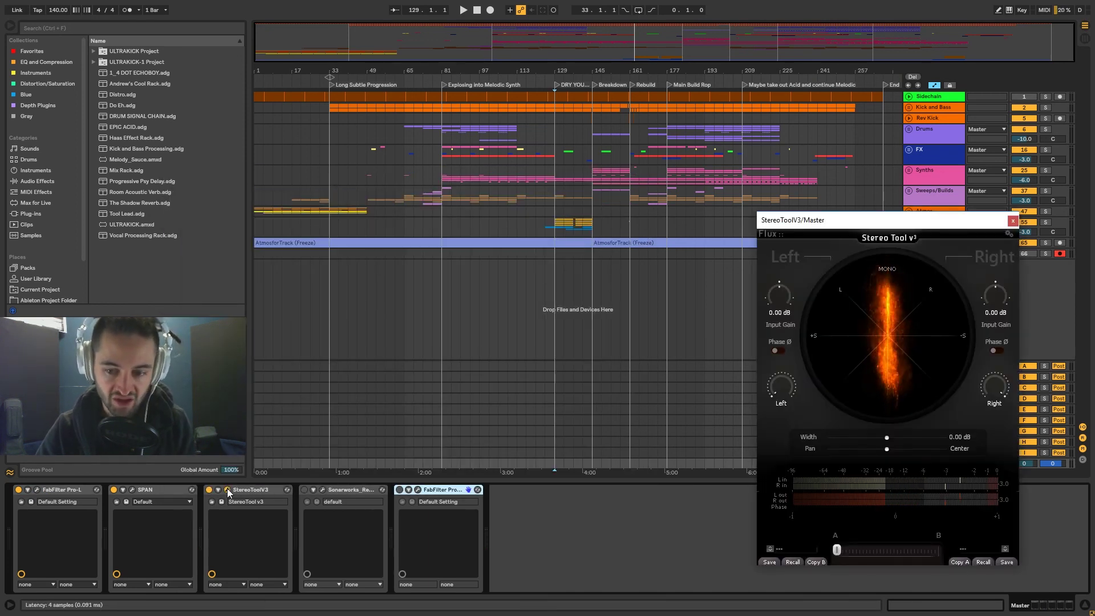
left_click(227, 490)
Step: Inspect the SPAN analyser and the FabFilter Pro-L limiter on the Master, closing each plug-in window
left_click(132, 489)
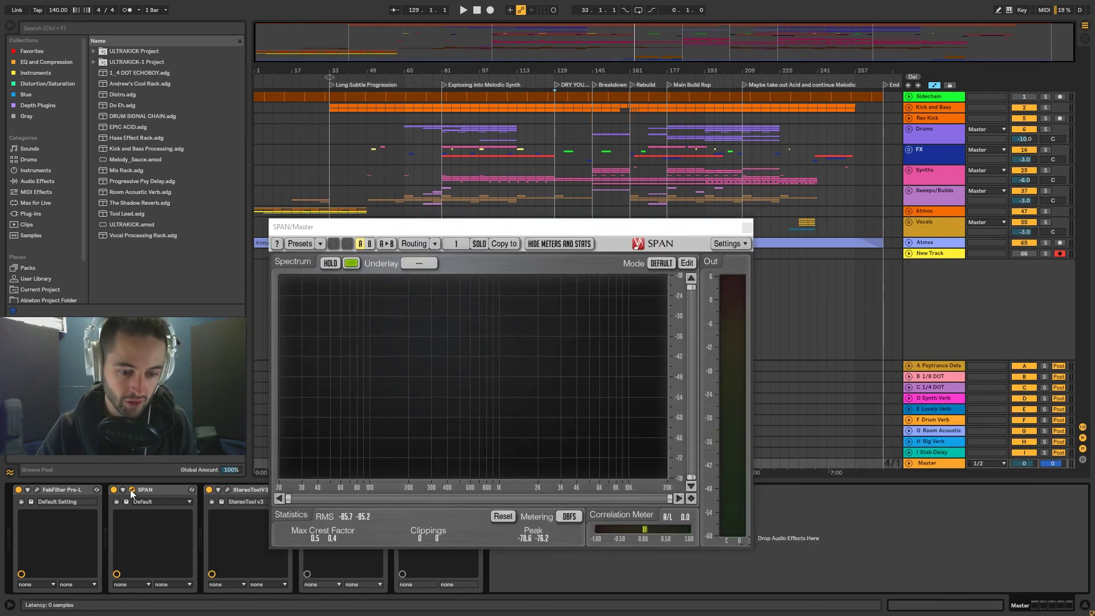
left_click(747, 227)
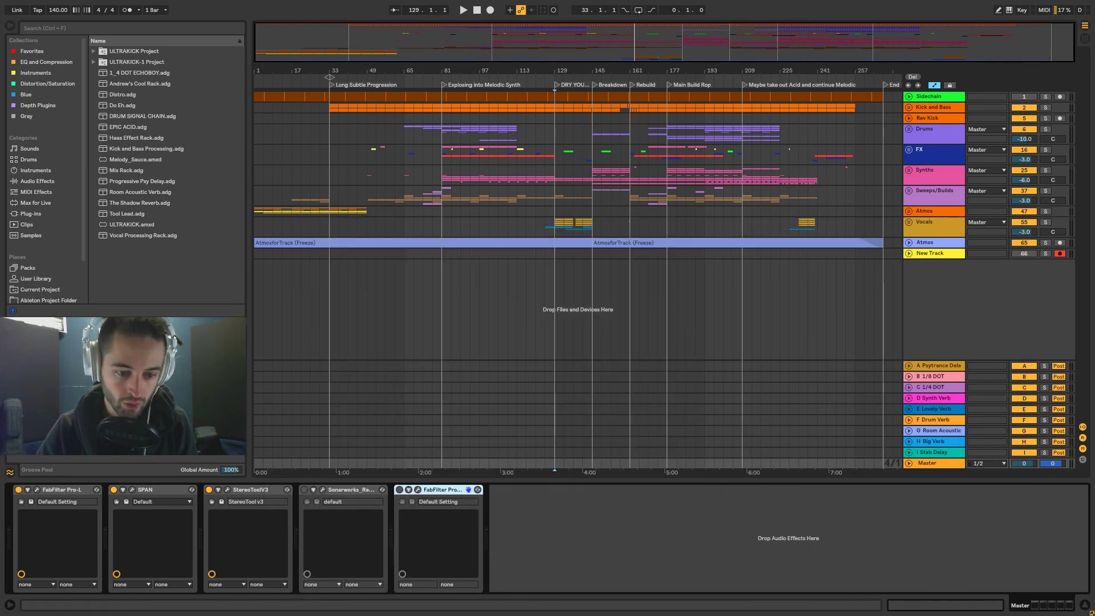
left_click(38, 489)
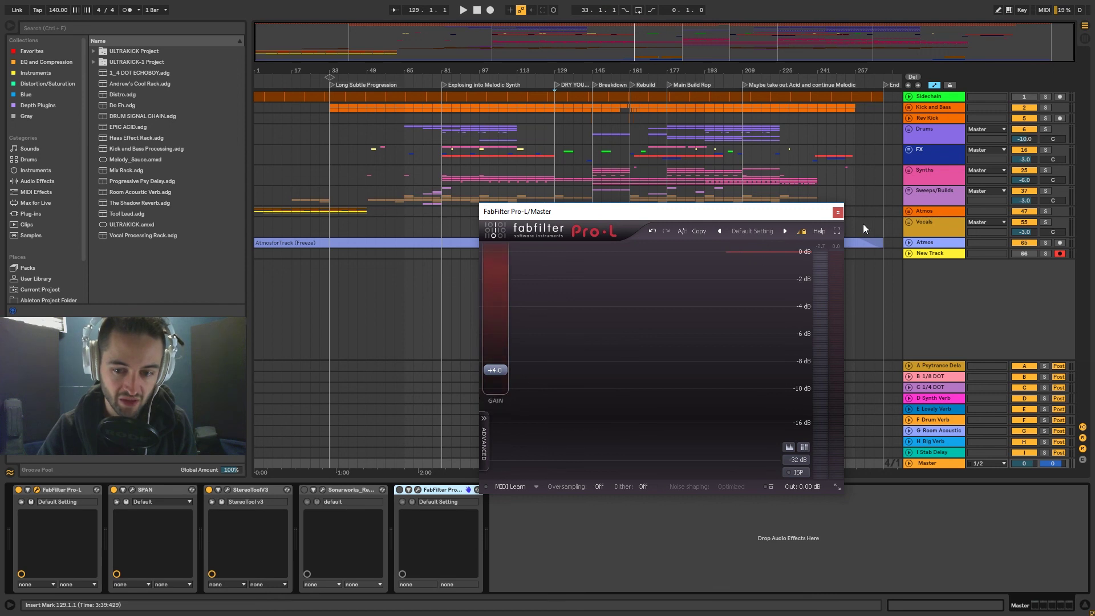
left_click(838, 213)
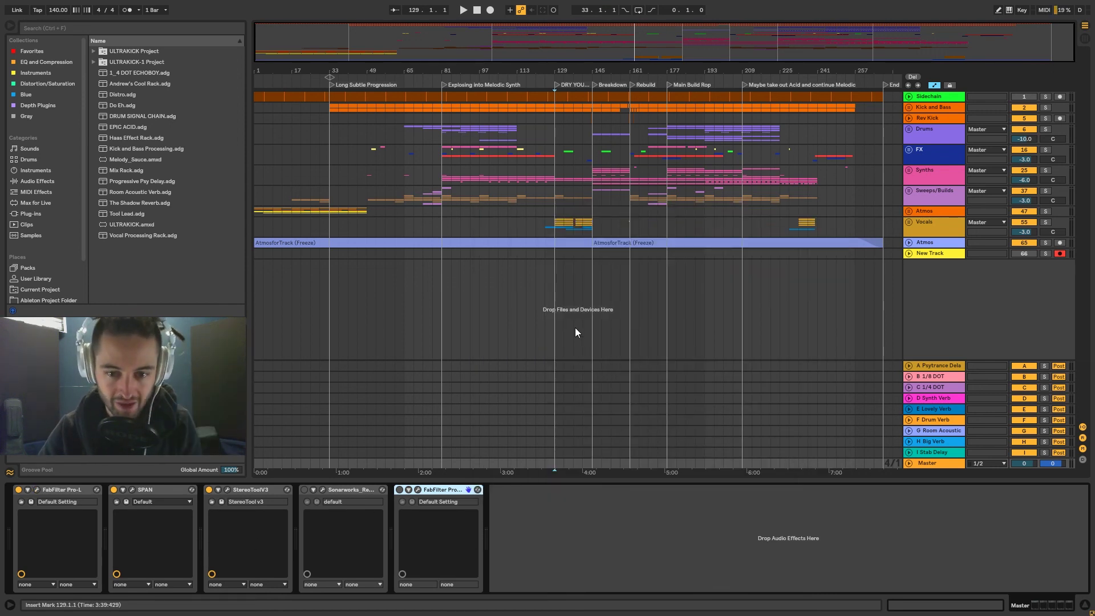
Step: Bypass the FabFilter Pro-L limiter on the Master
left_click(18, 490)
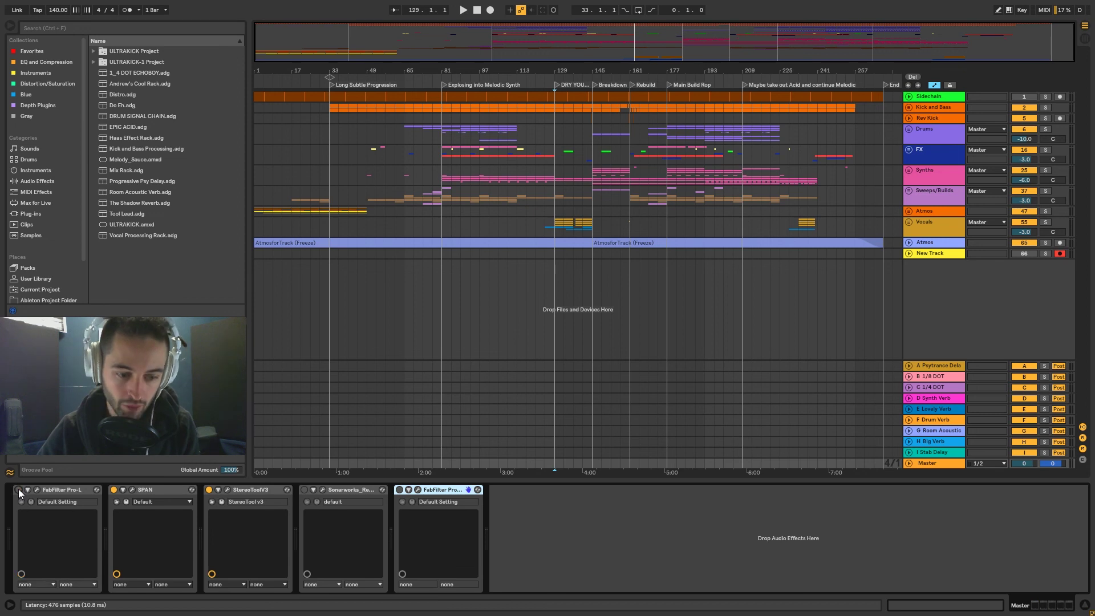
left_click(19, 489)
left_click(19, 490)
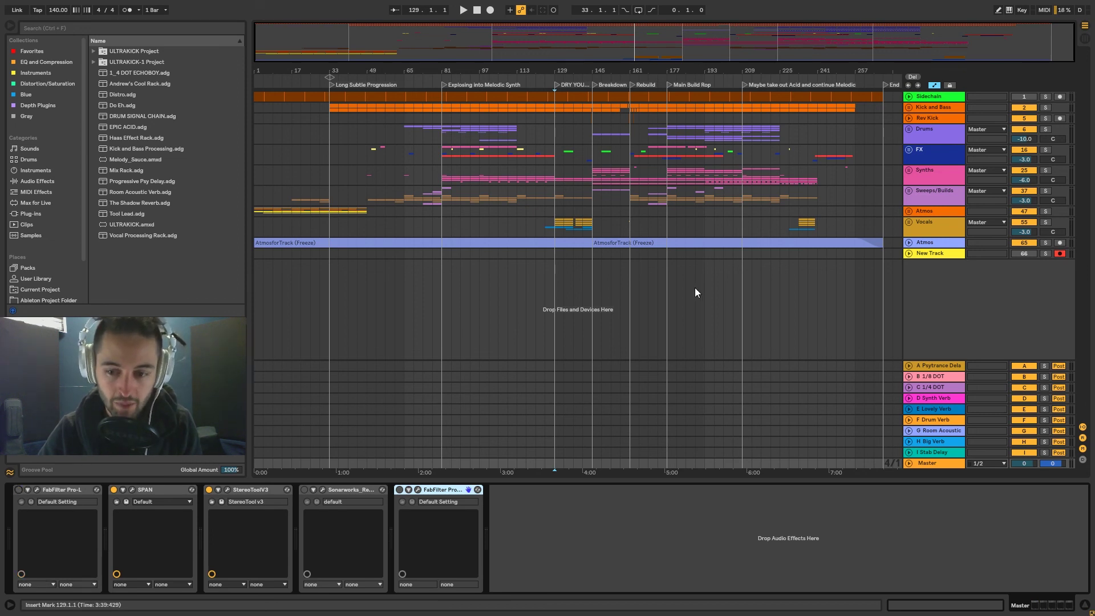
Step: Play the track from bar 193, check the channel and Master levels in Session View, and return to Arrangement View
left_click(707, 213)
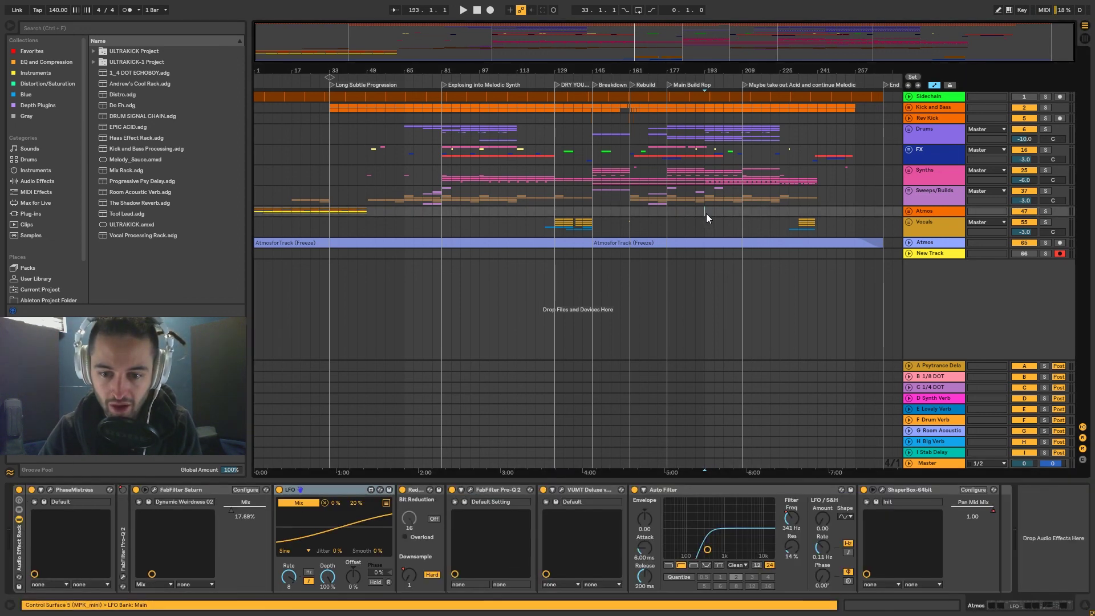
key("space")
key("Tab")
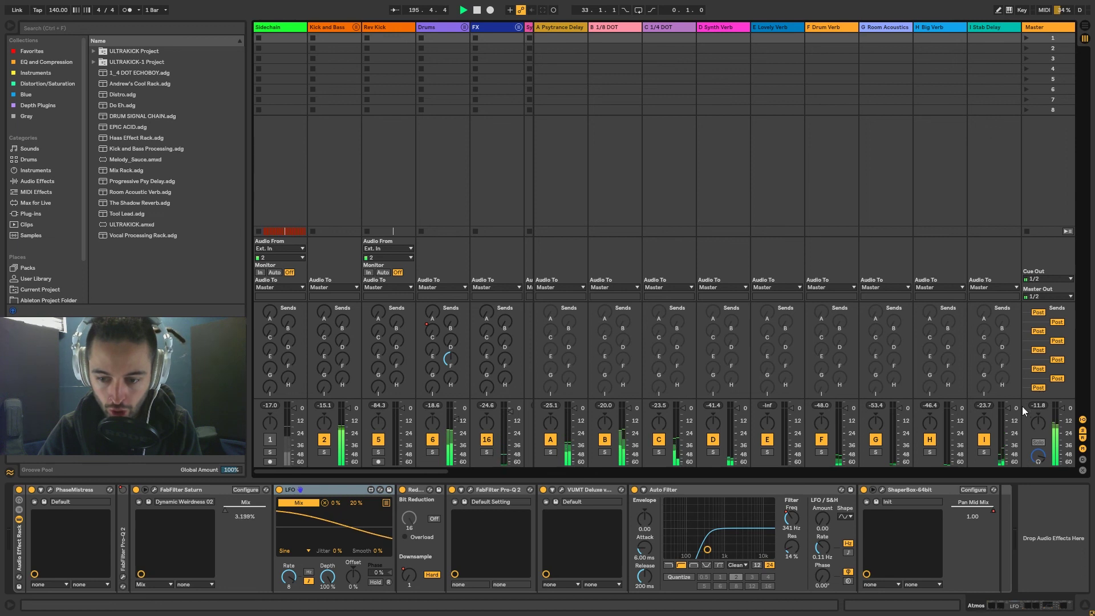
key("Tab")
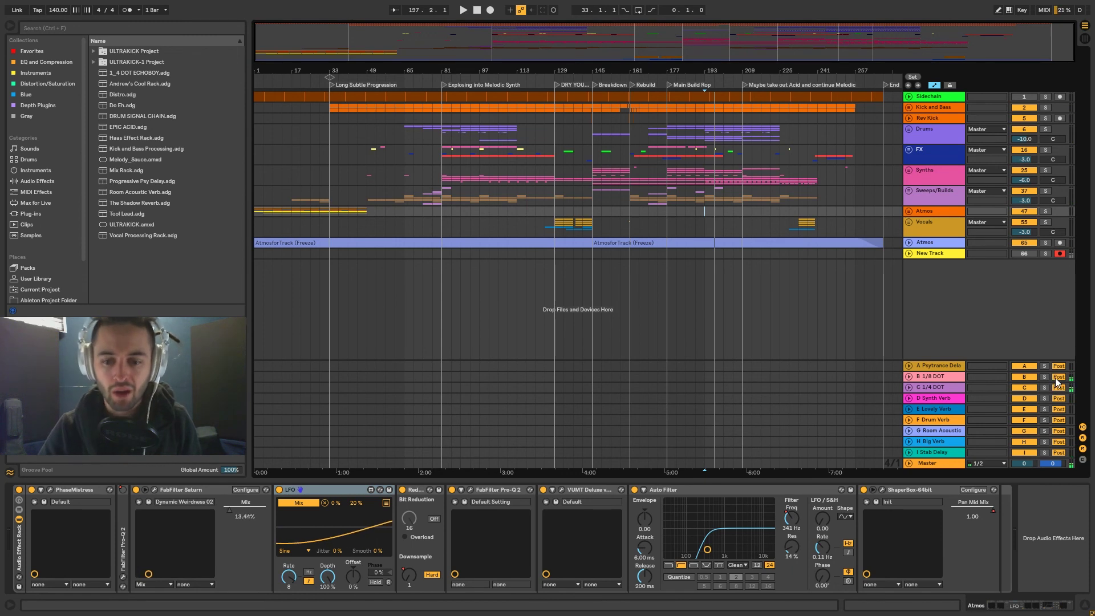
Step: Compare the Drums and Master device chains, briefly unfold and refold the FX group, and place the insert mark at bar 225 on Drums
left_click(945, 138)
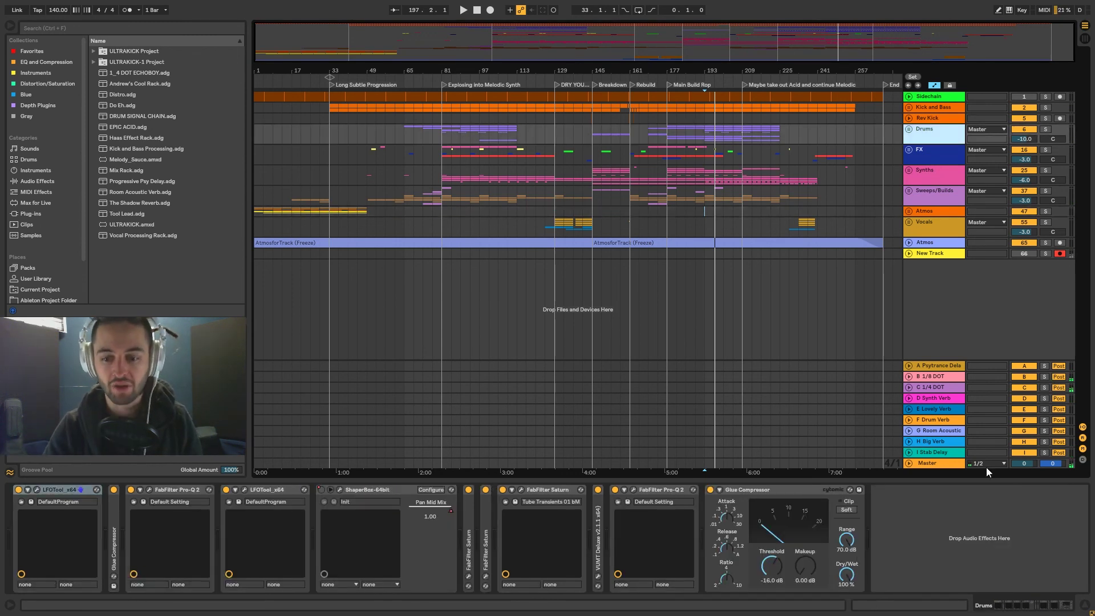
left_click(932, 465)
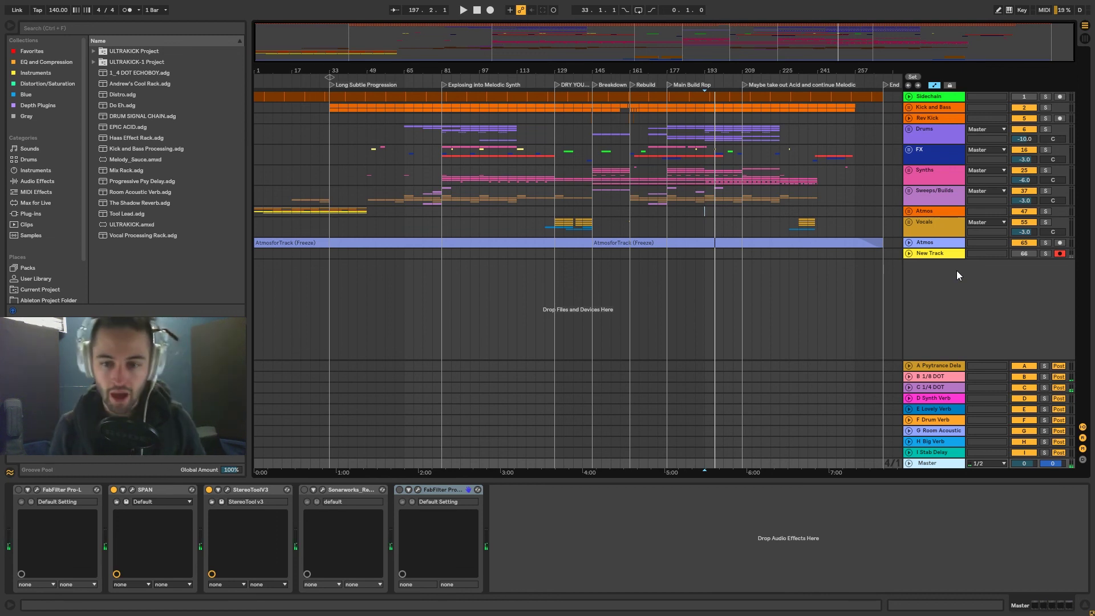
left_click(939, 138)
left_click(910, 149)
left_click(909, 149)
left_click_drag(726, 137, 786, 132)
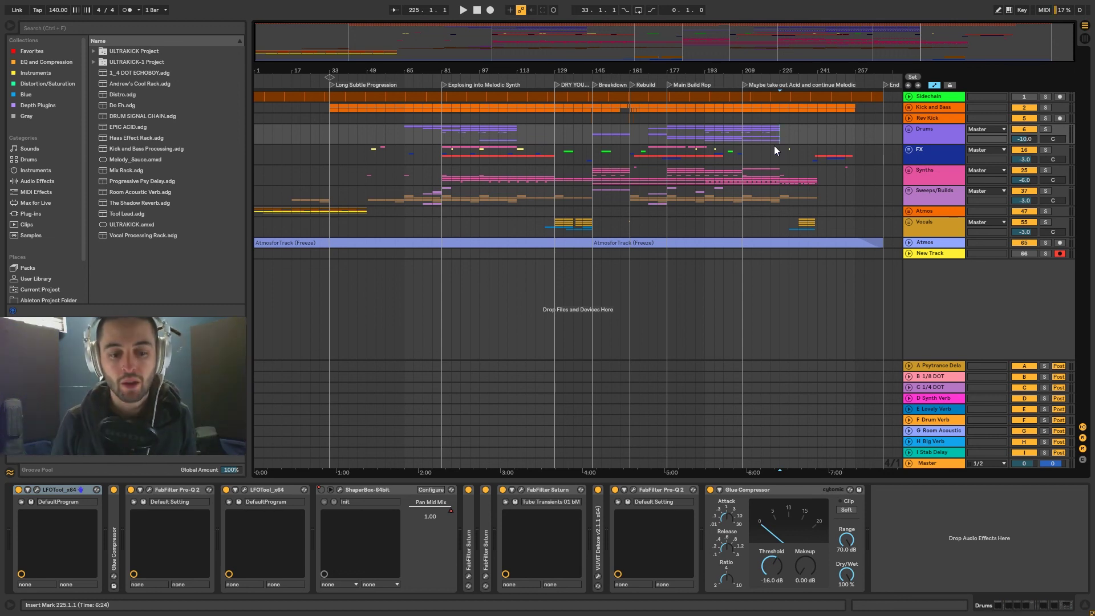
Step: View the second LFOTool on Drums while playing the soloed group from bar 193, and close the plug-in and clear the solo
left_click(247, 489)
left_click(705, 134)
key("space")
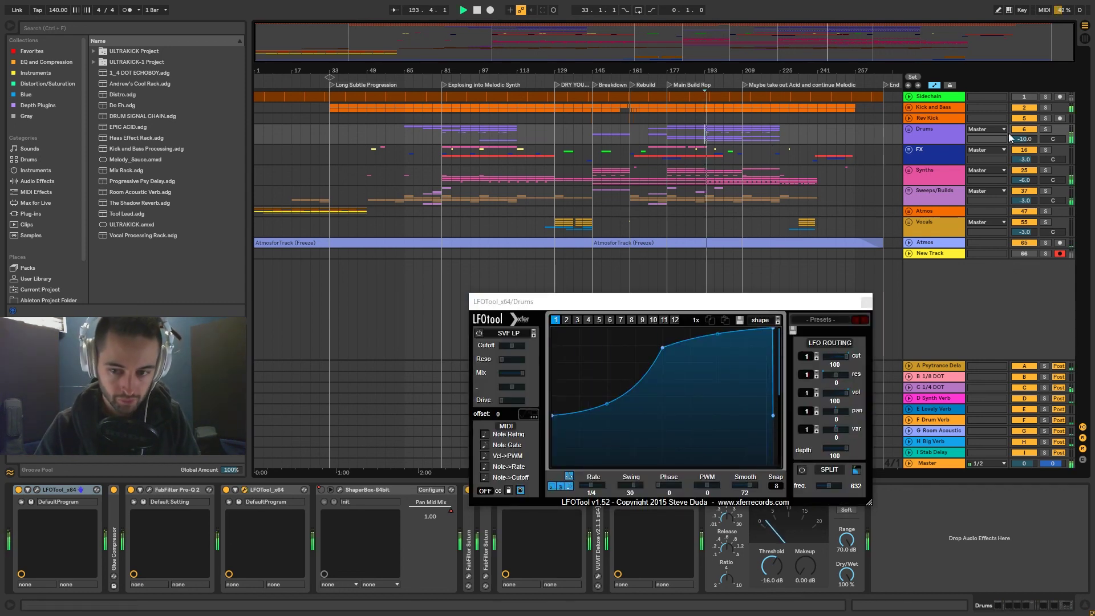
left_click(1045, 129)
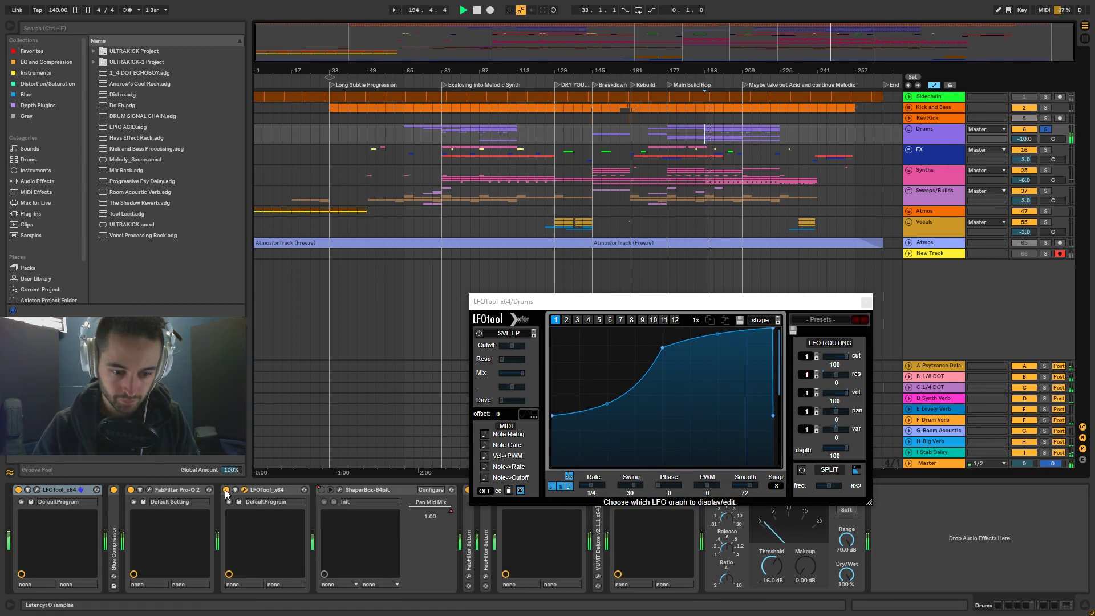
key("space")
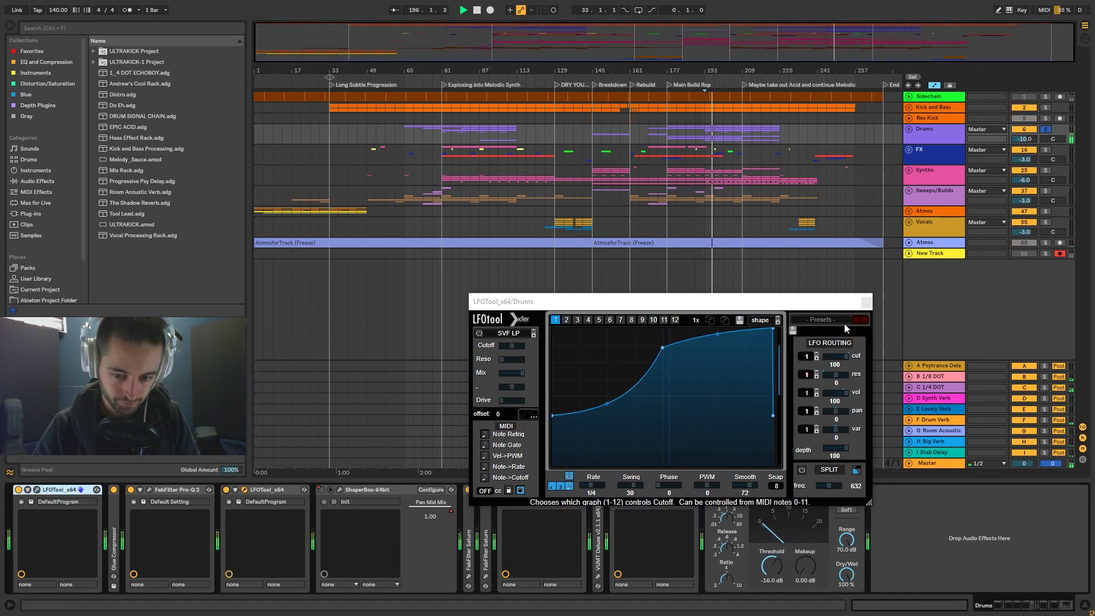
left_click(866, 301)
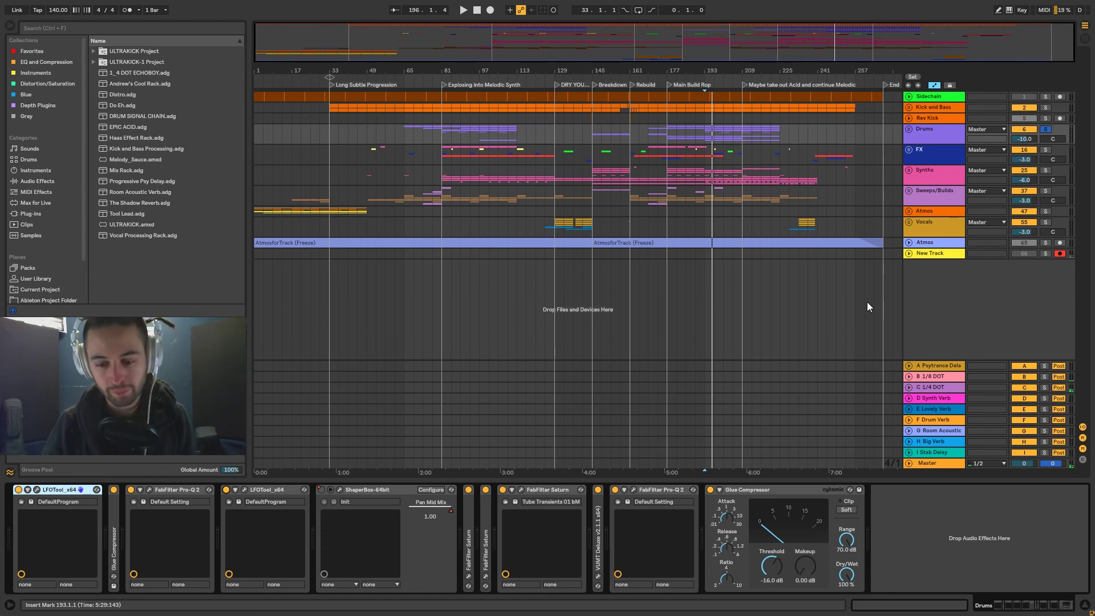
left_click(1045, 130)
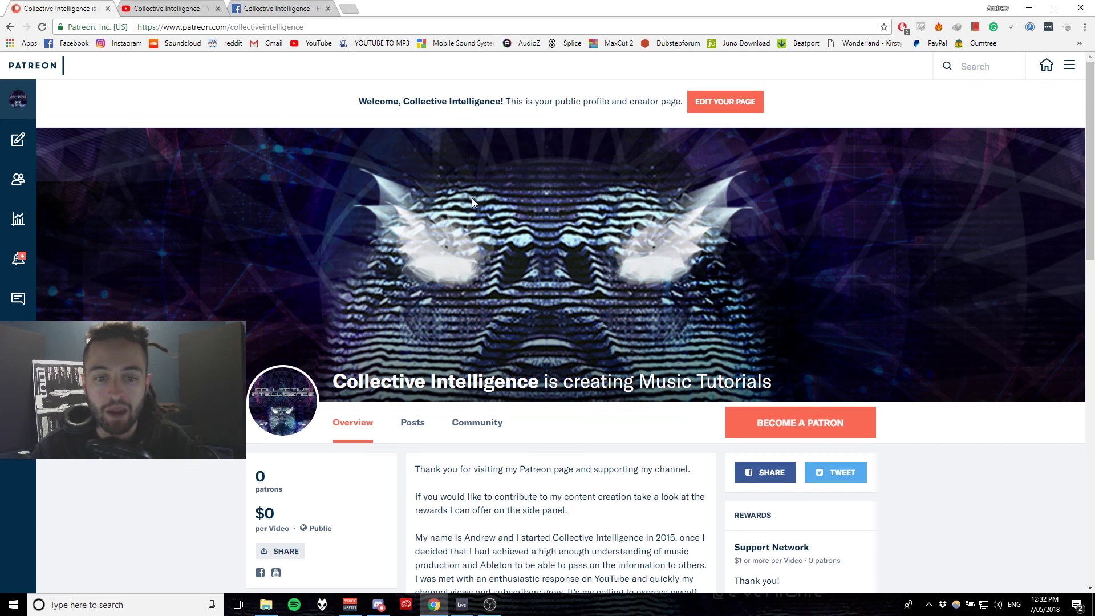
Step: Switch to Chrome and show the Collective Intelligence Patreon, YouTube and Facebook pages
left_click(169, 8)
left_click(91, 7)
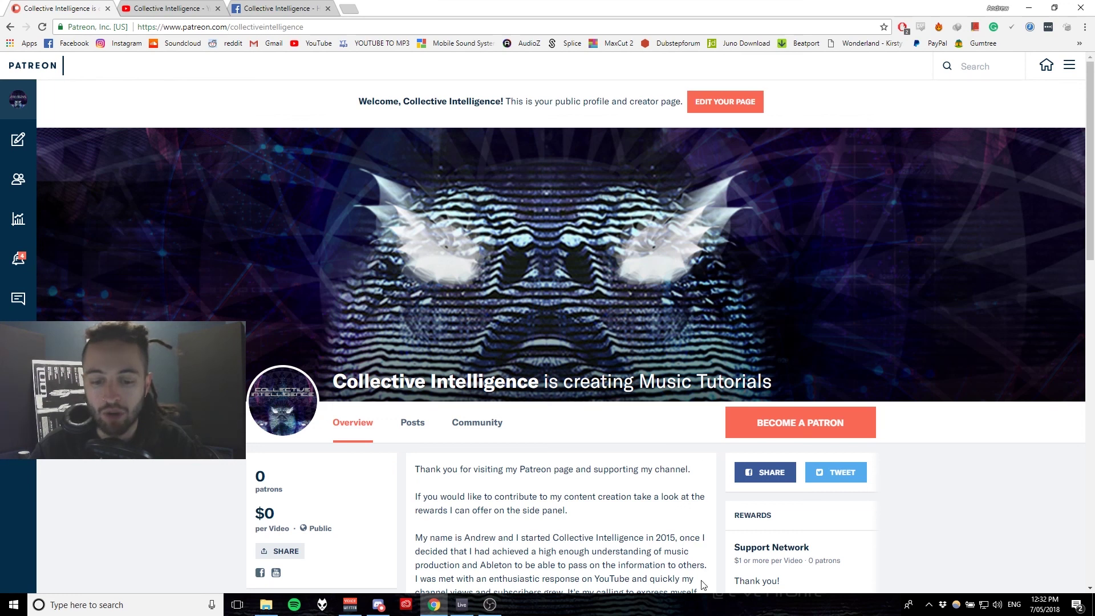
left_click(171, 7)
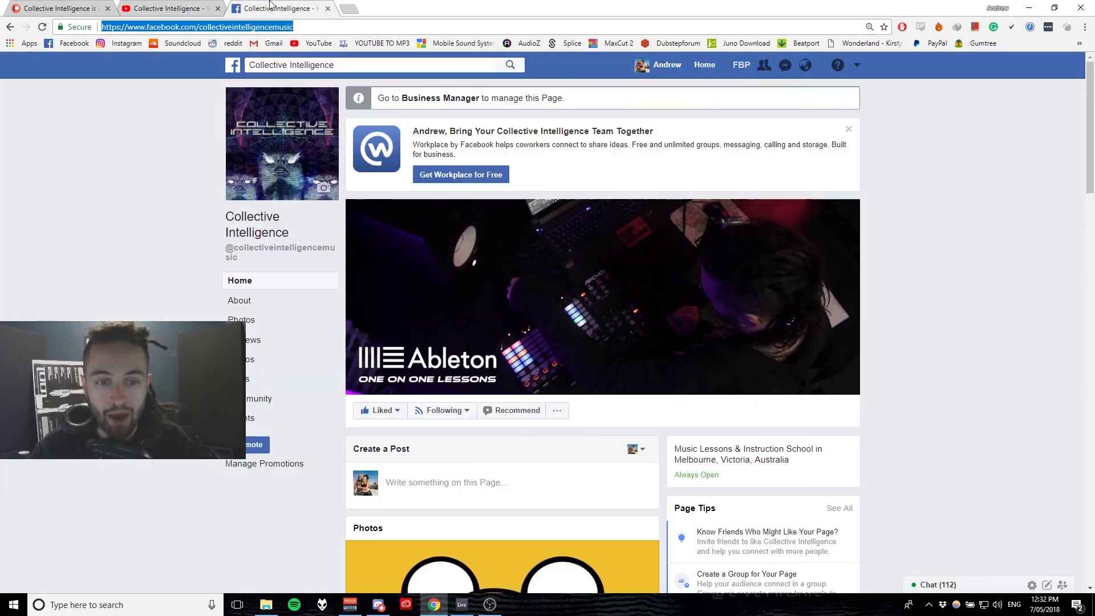
left_click(274, 8)
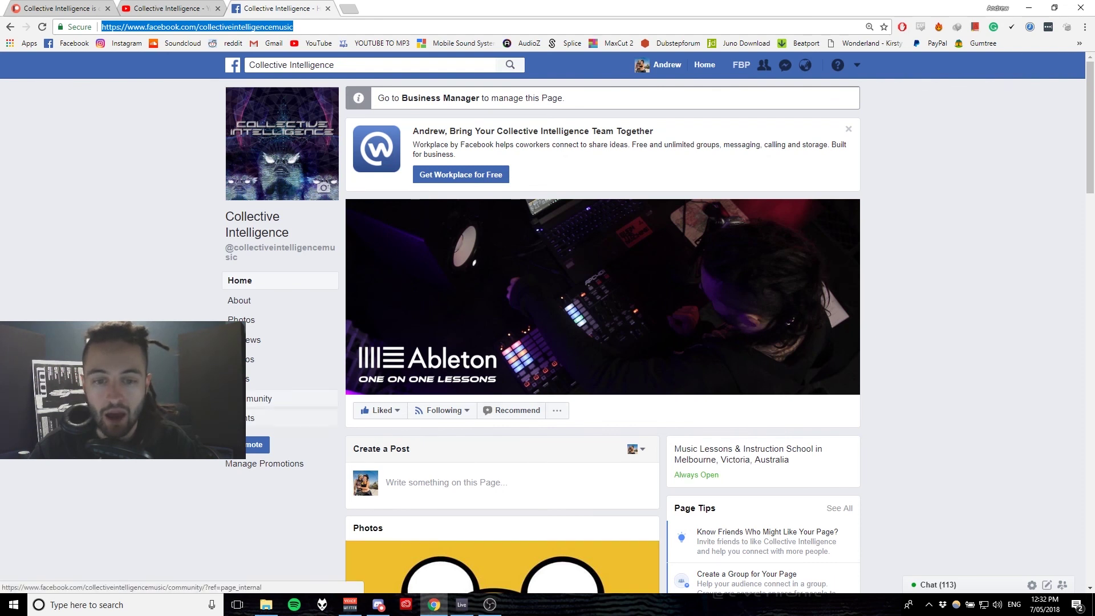